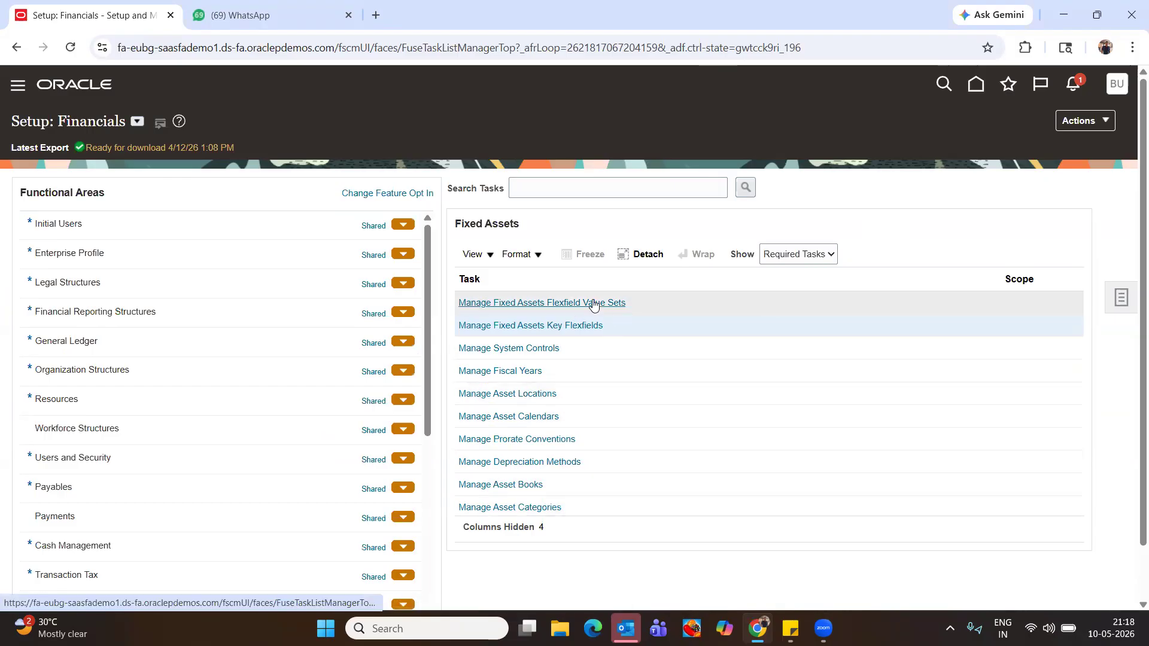
Open the Manage Fixed Assets Flexfield Value Sets task from the Fixed Assets task list
left_click(593, 303)
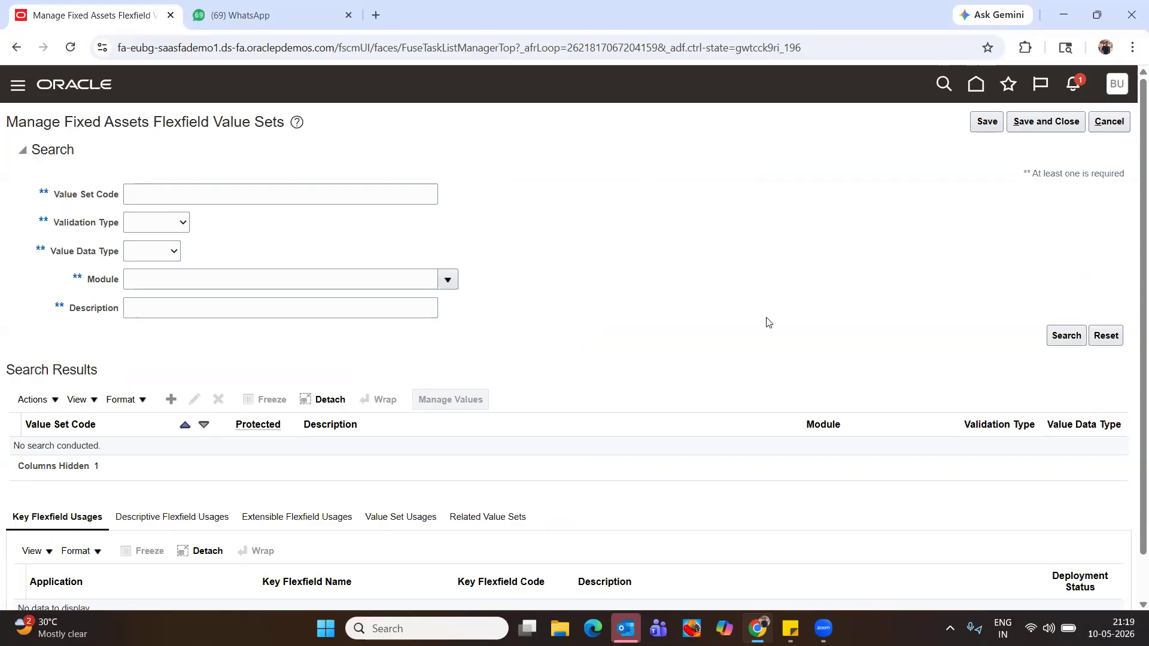
scroll(789, 424, "down", 1)
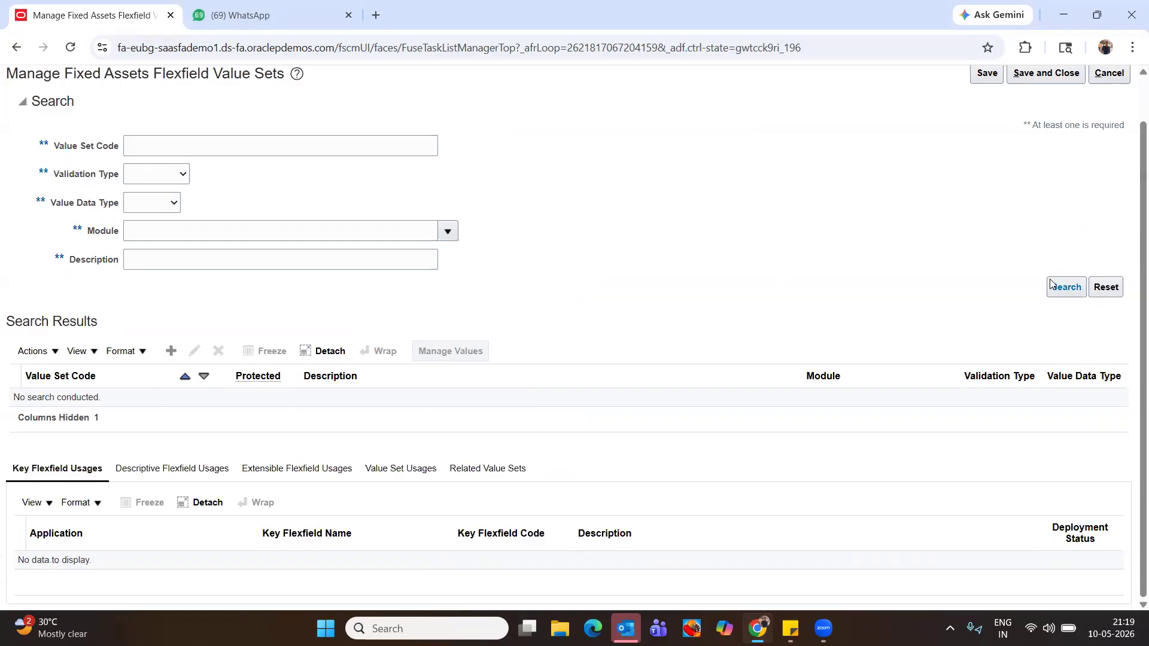
scroll(179, 175, "up", 1)
Search for value set codes starting with FA_ and open Manage Values for FA_COUNTRY
left_click(186, 201)
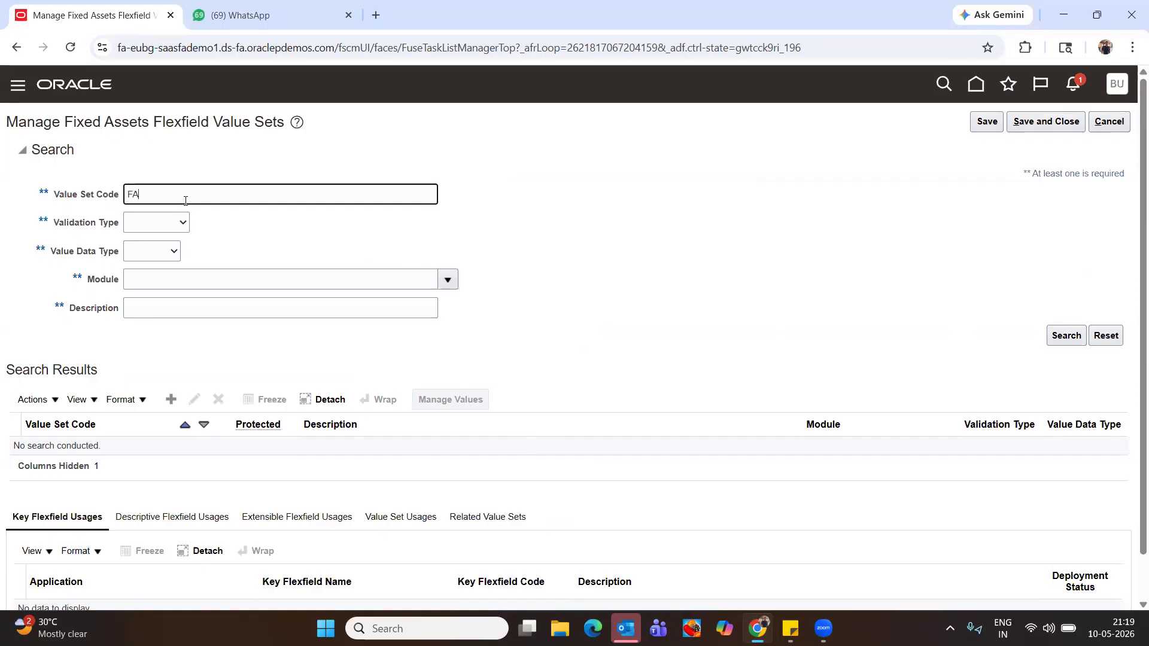
left_click(1066, 336)
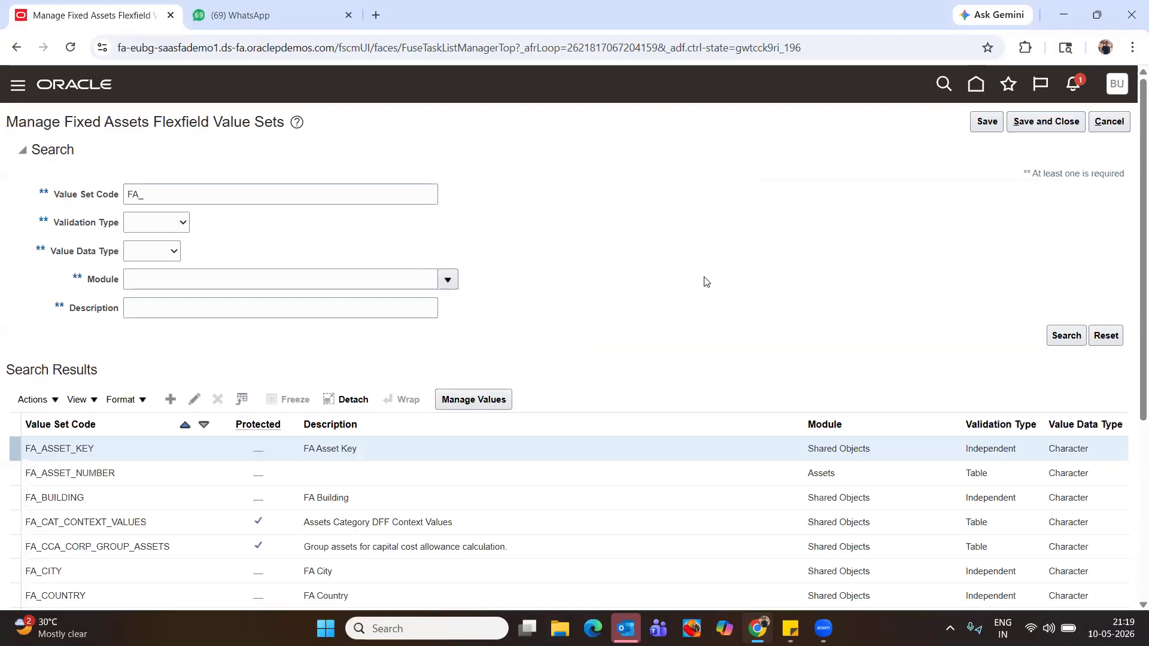
scroll(174, 472, "down", 1)
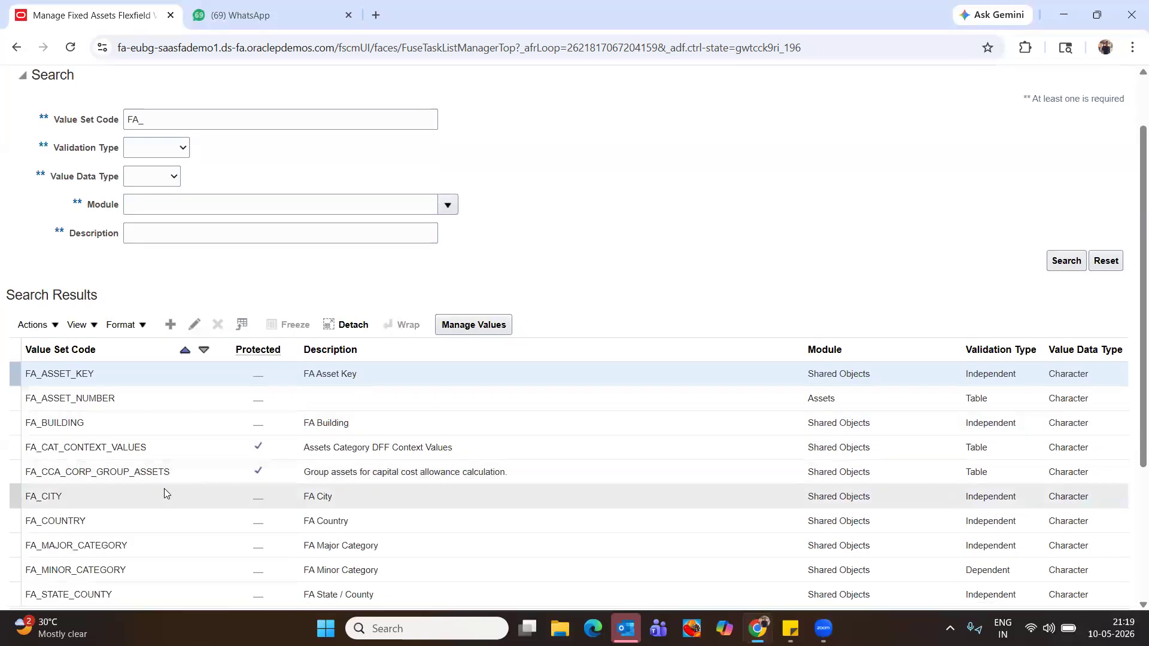
scroll(166, 491, "down", 2)
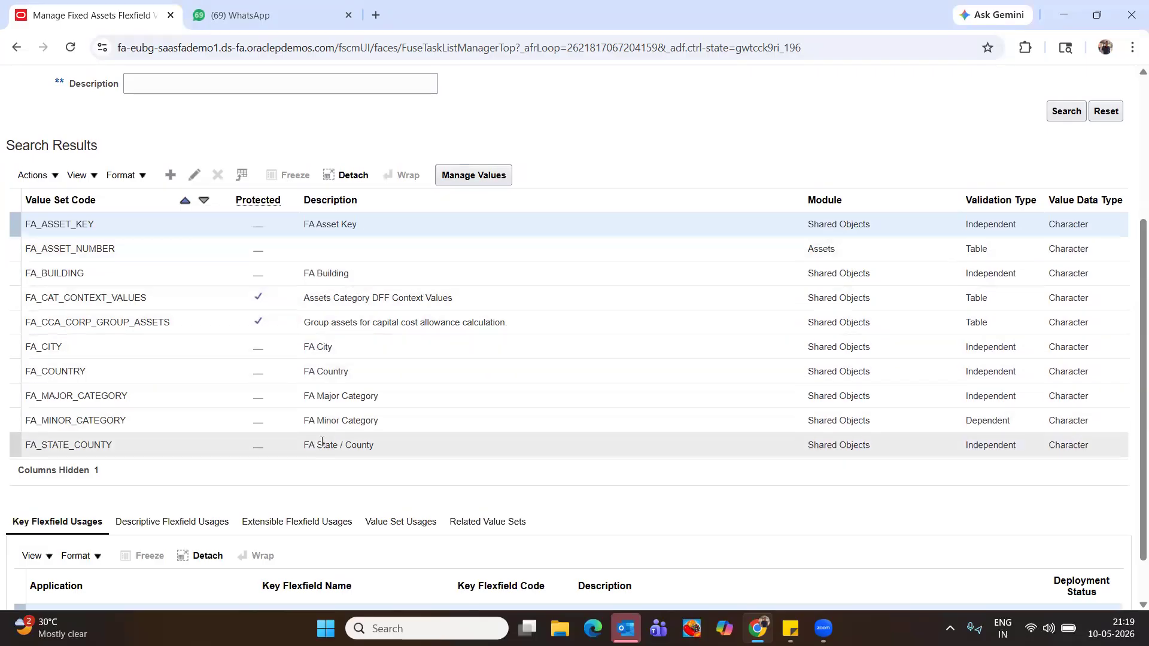
scroll(323, 445, "down", 1)
scroll(323, 445, "up", 4)
scroll(327, 269, "down", 2)
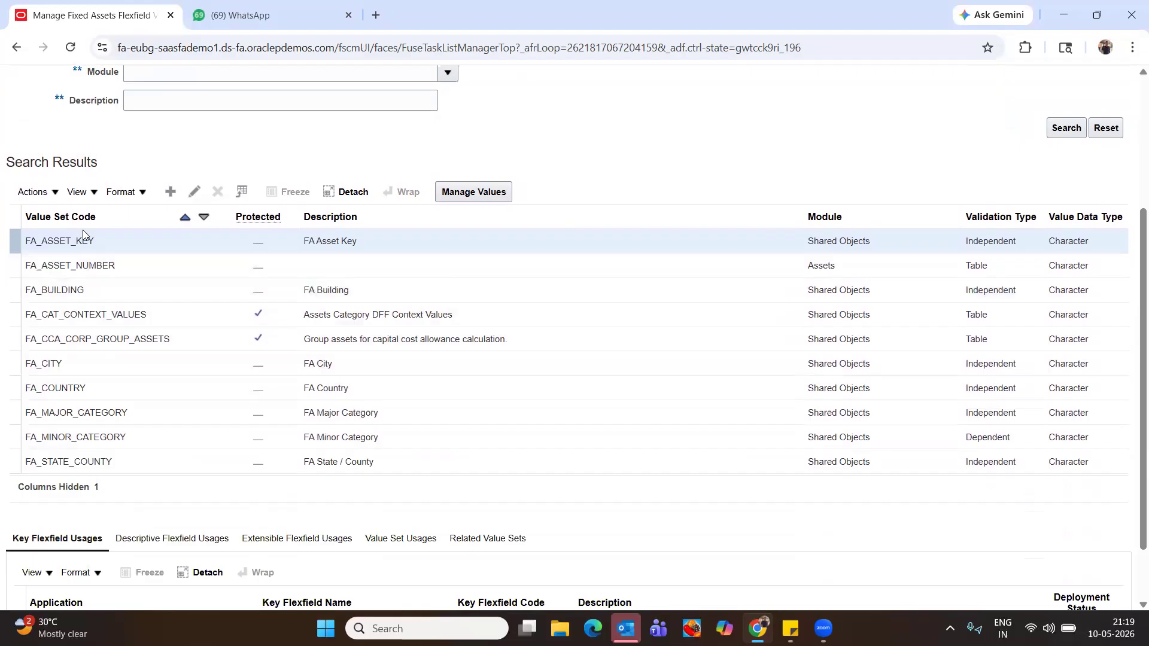
left_click(364, 389)
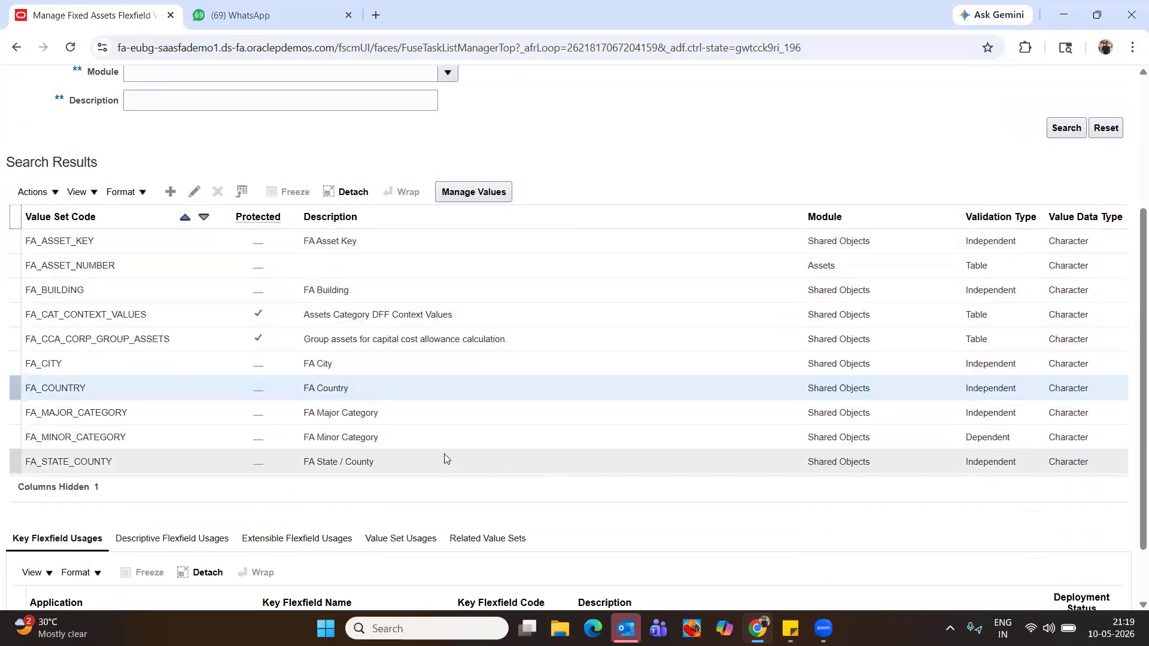
left_click(482, 192)
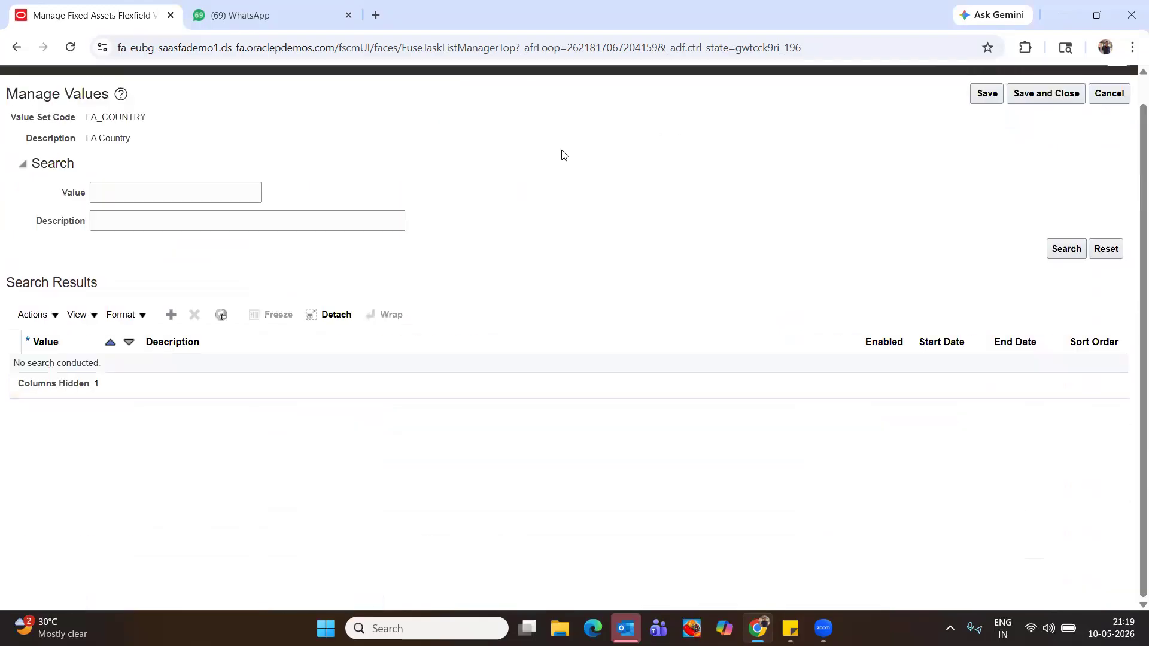
Add a FA_COUNTRY value 'Buddy-USA', copy it into Description, and save
left_click(169, 316)
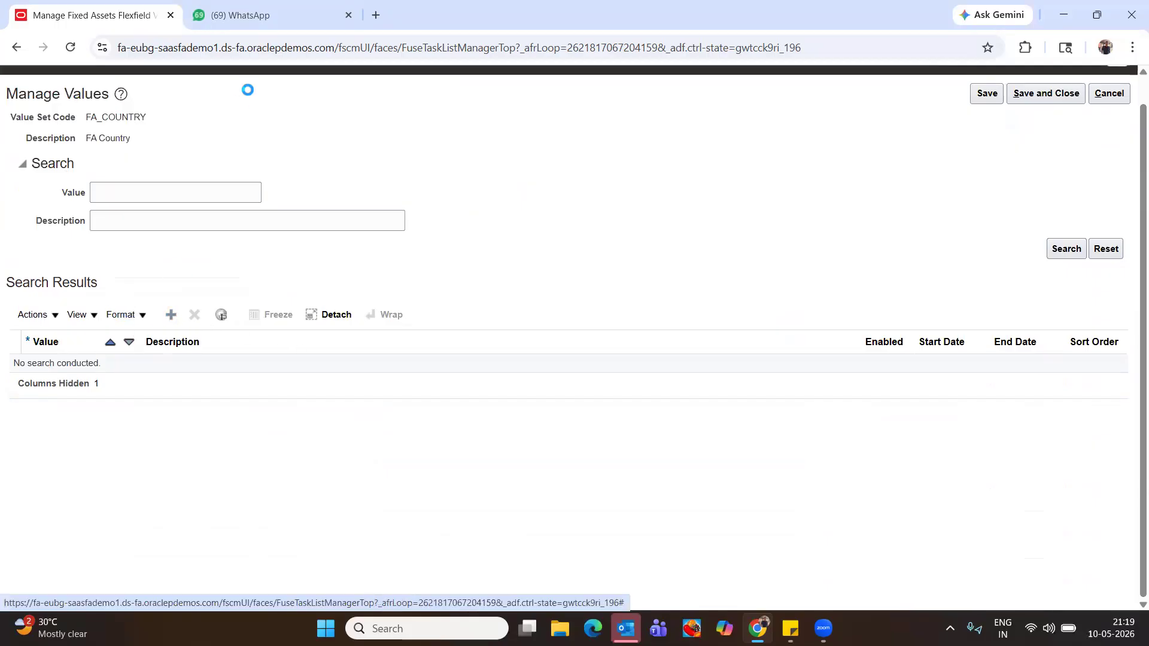
left_click(55, 366)
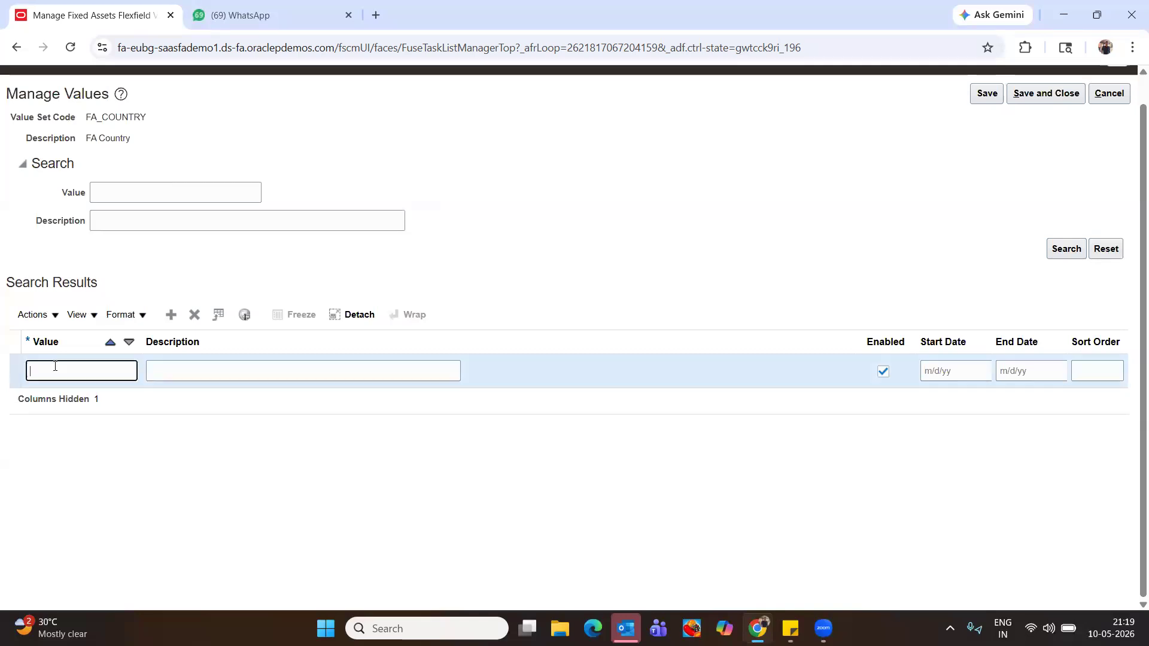
type("Buddy")
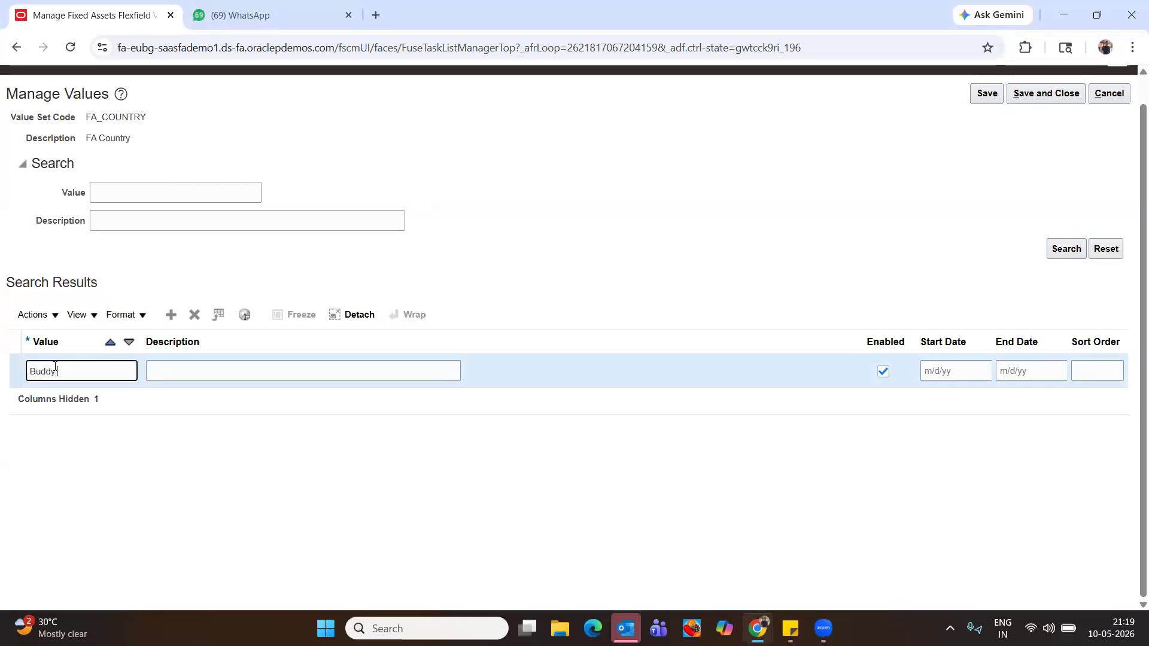
type("-USA")
key("Tab")
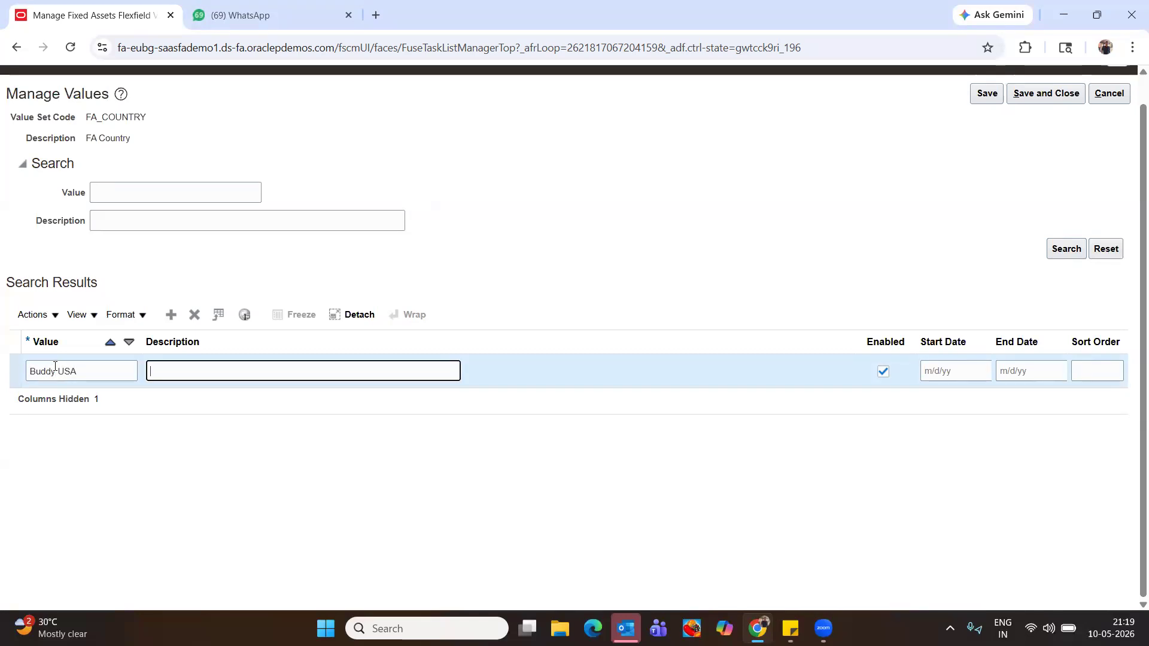
left_click_drag(87, 376, 3, 364)
key("ctrl+c")
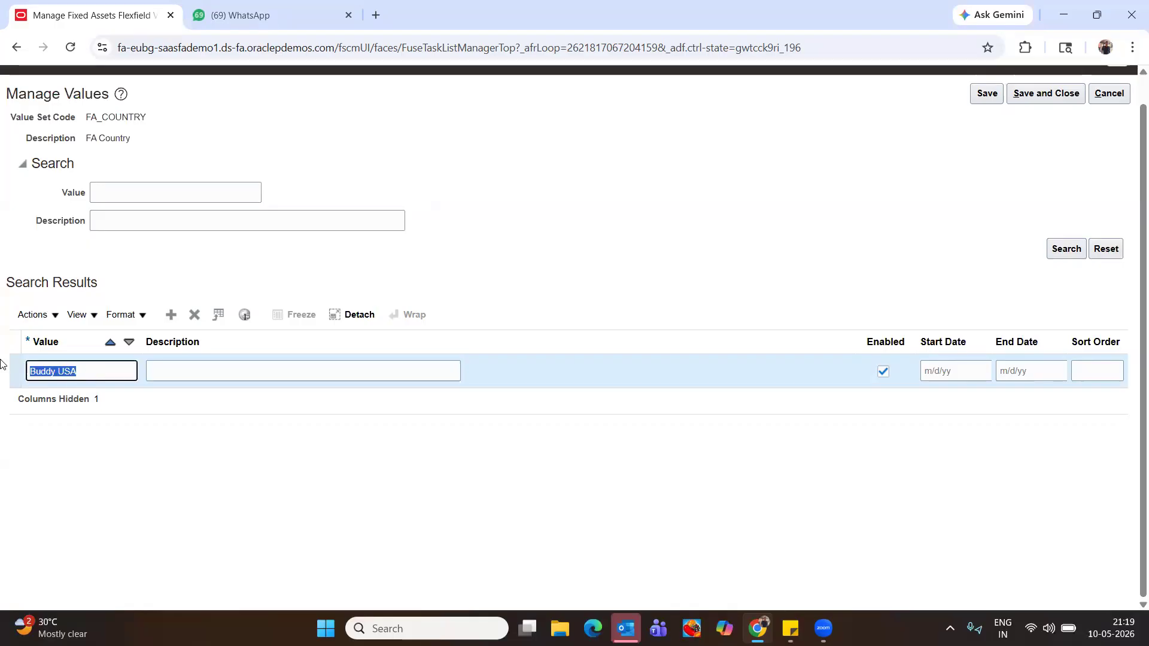
left_click(291, 360)
left_click(280, 373)
key("ctrl+v")
key("Tab")
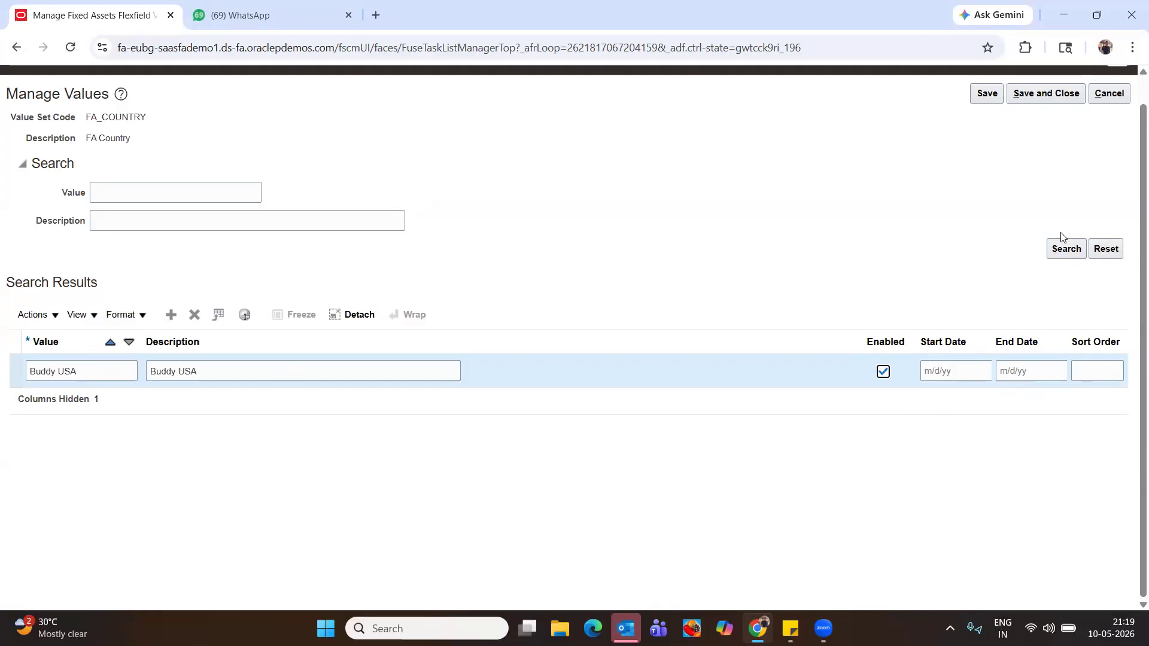
left_click(988, 95)
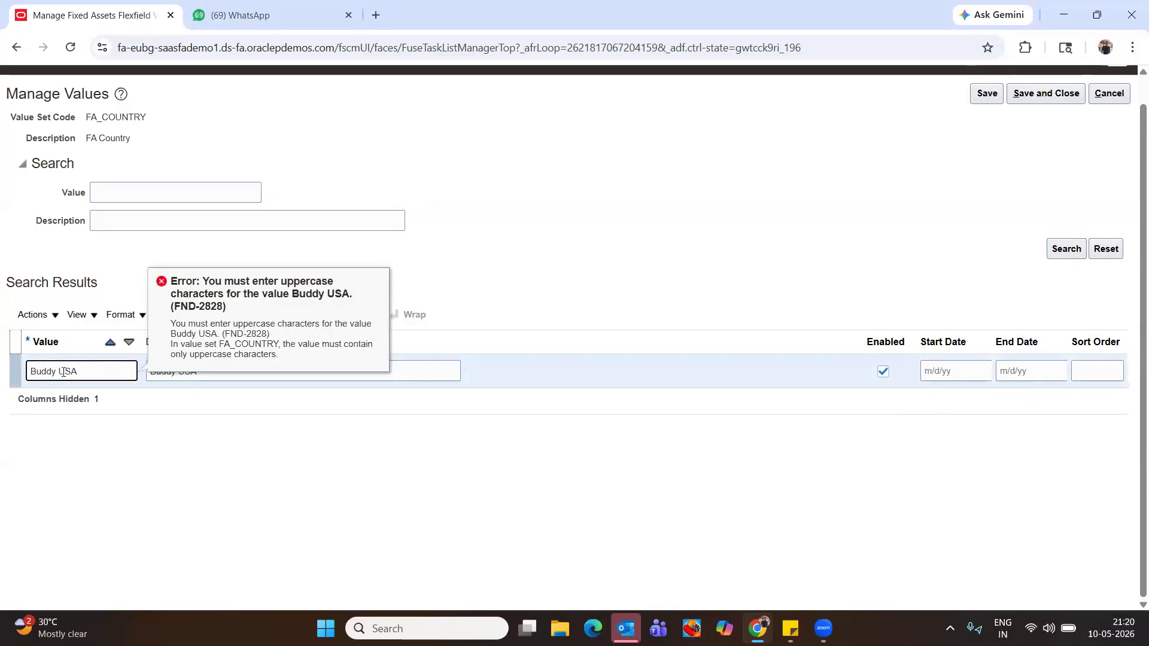
Correct the value to uppercase BUDDY USA and save again
key("BackSpace")
key("BackSpace")
key("BackSpace")
key("Delete")
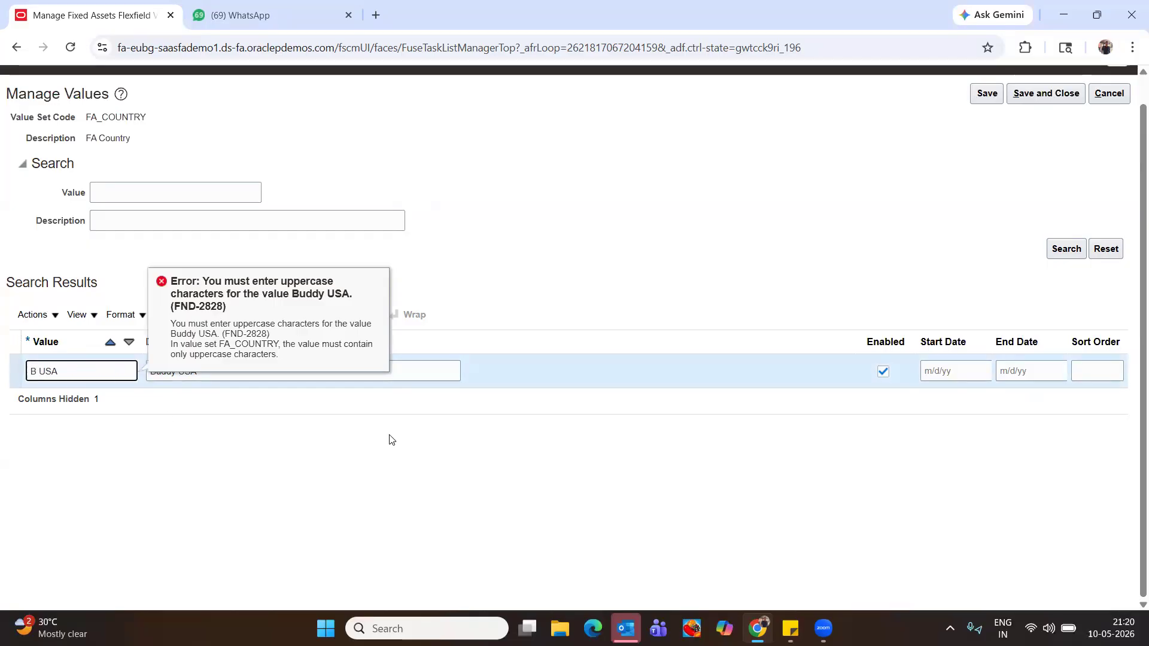
type("UDDY")
left_click(500, 443)
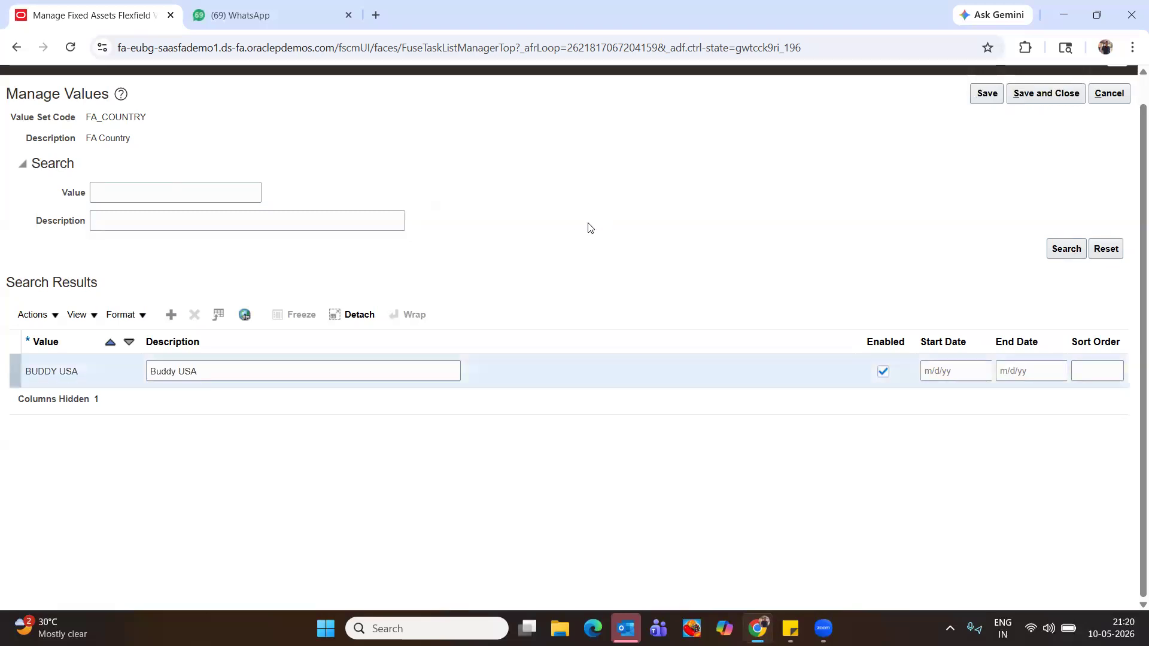
Select the FA_CITY value set and open its values
scroll(379, 456, "down", 3)
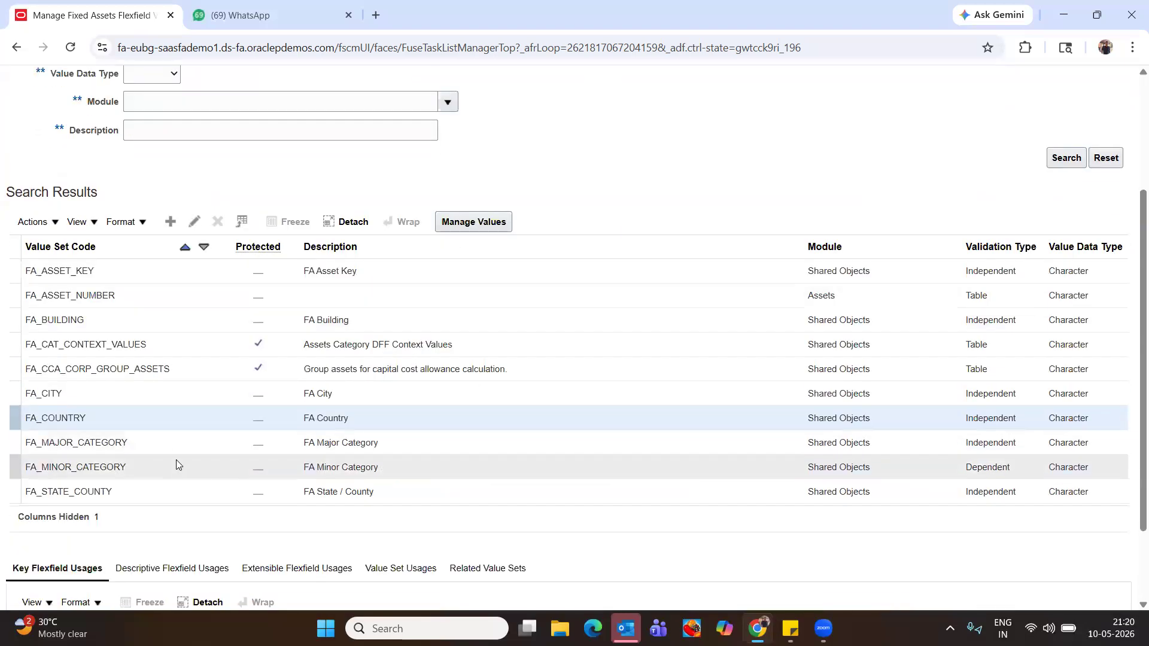
left_click(144, 395)
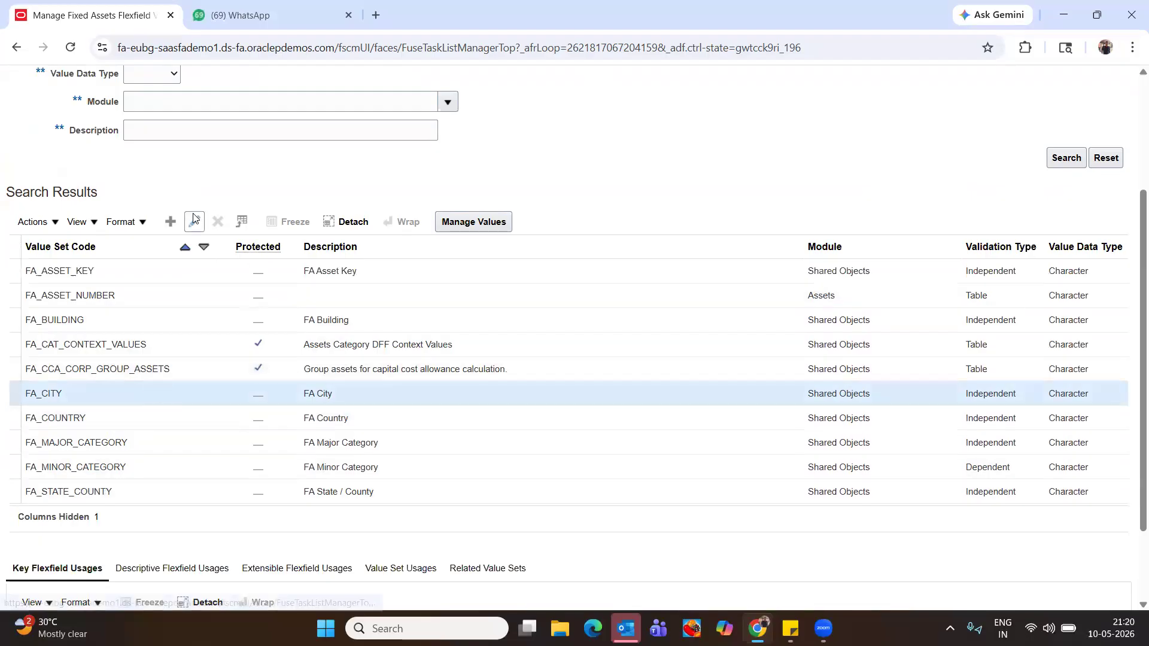
left_click(462, 222)
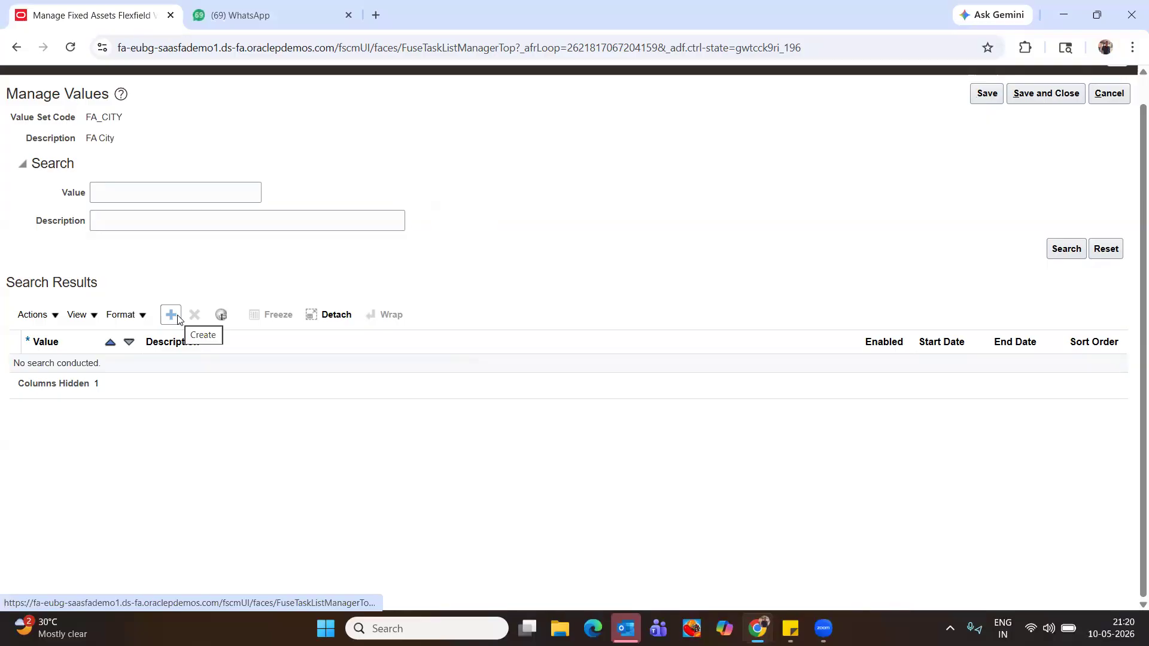
Add BUDDY CITY as both value and description, then save and close
left_click(172, 315)
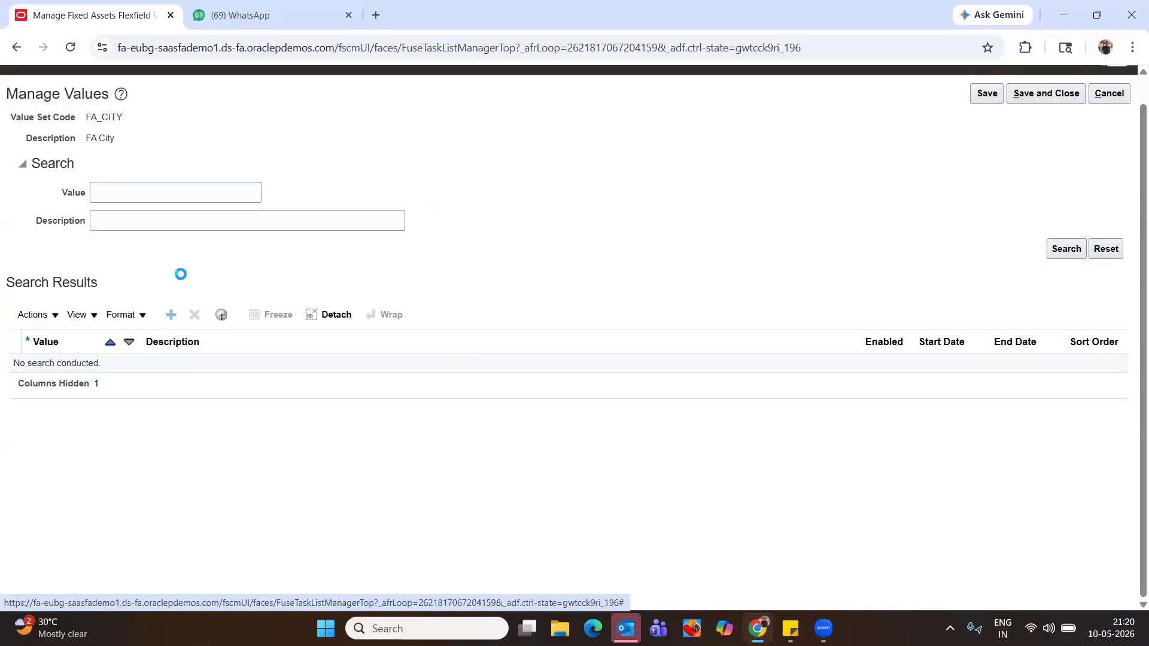
left_click(93, 371)
type("BU")
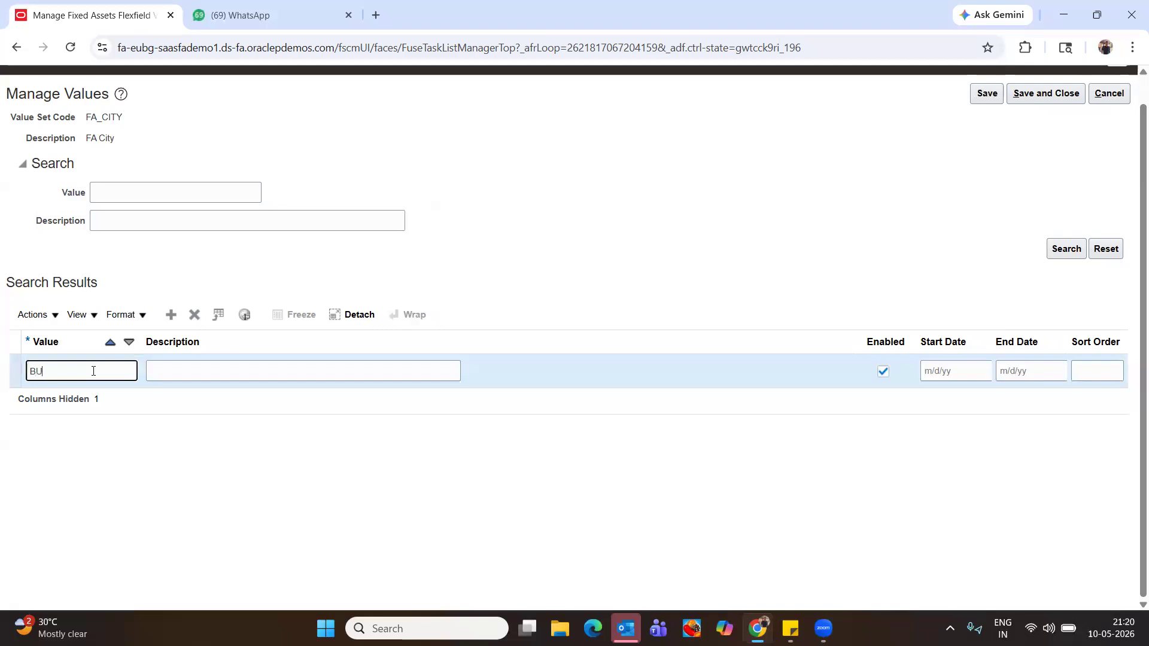
type("DDY CITY")
key("Tab")
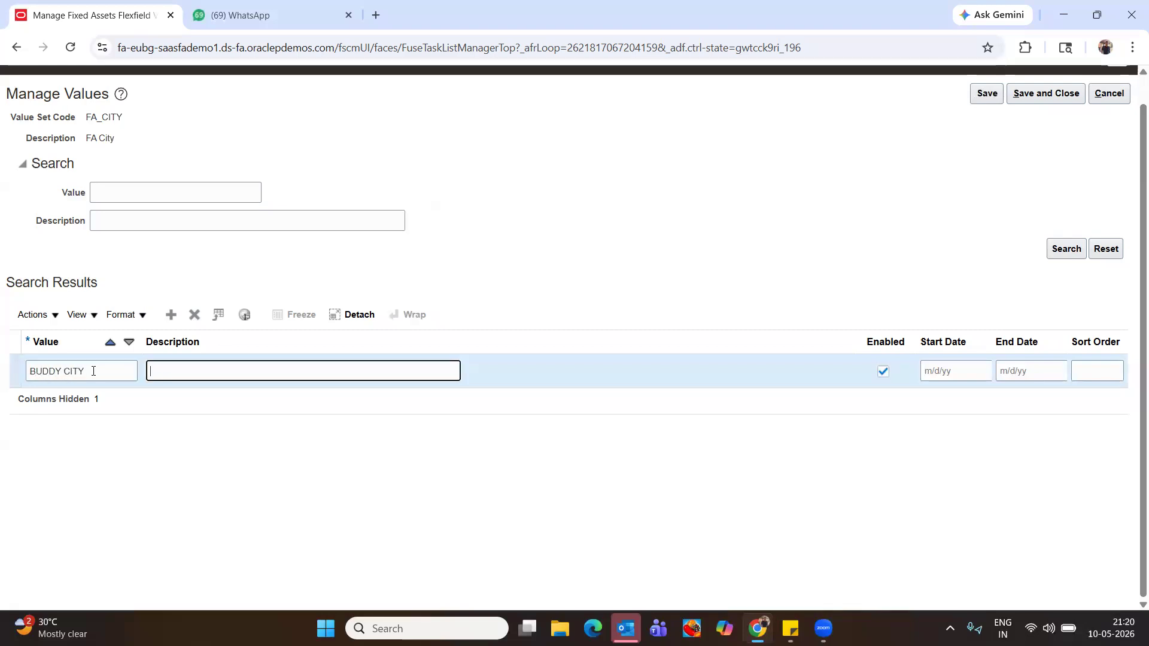
key("shift+Tab")
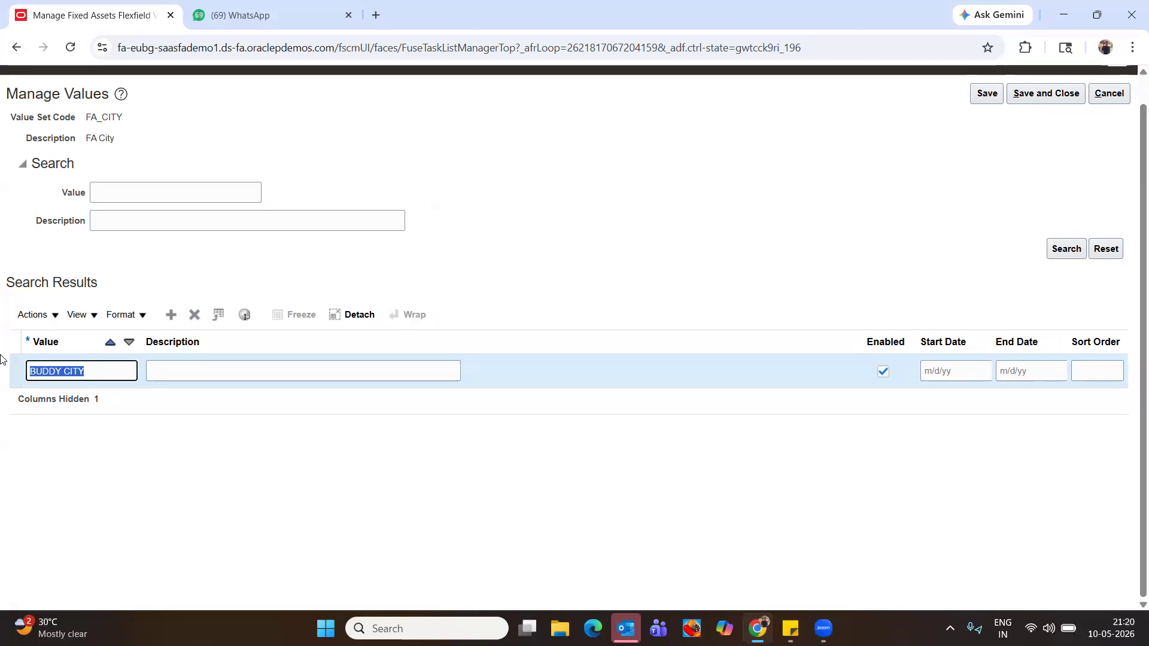
key("ctrl+c")
left_click(303, 371)
key("ctrl+v")
key("Tab")
left_click(1041, 92)
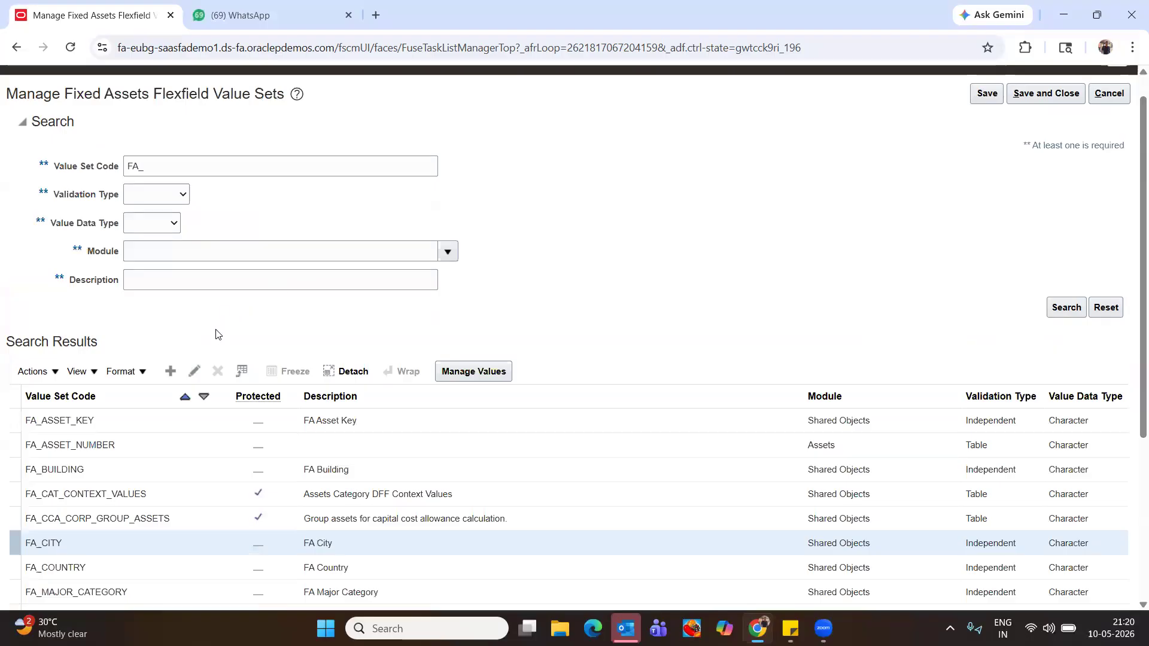
Select the FA_STATE_COUNTY value set and open its values
scroll(172, 390, "down", 4)
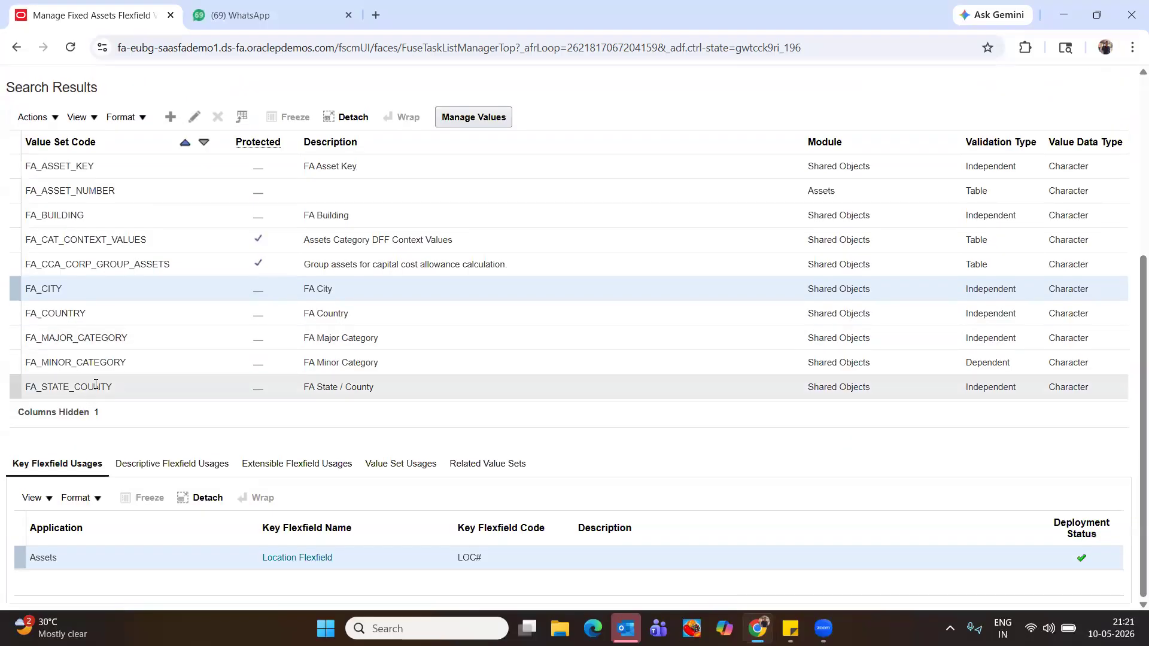
left_click(153, 387)
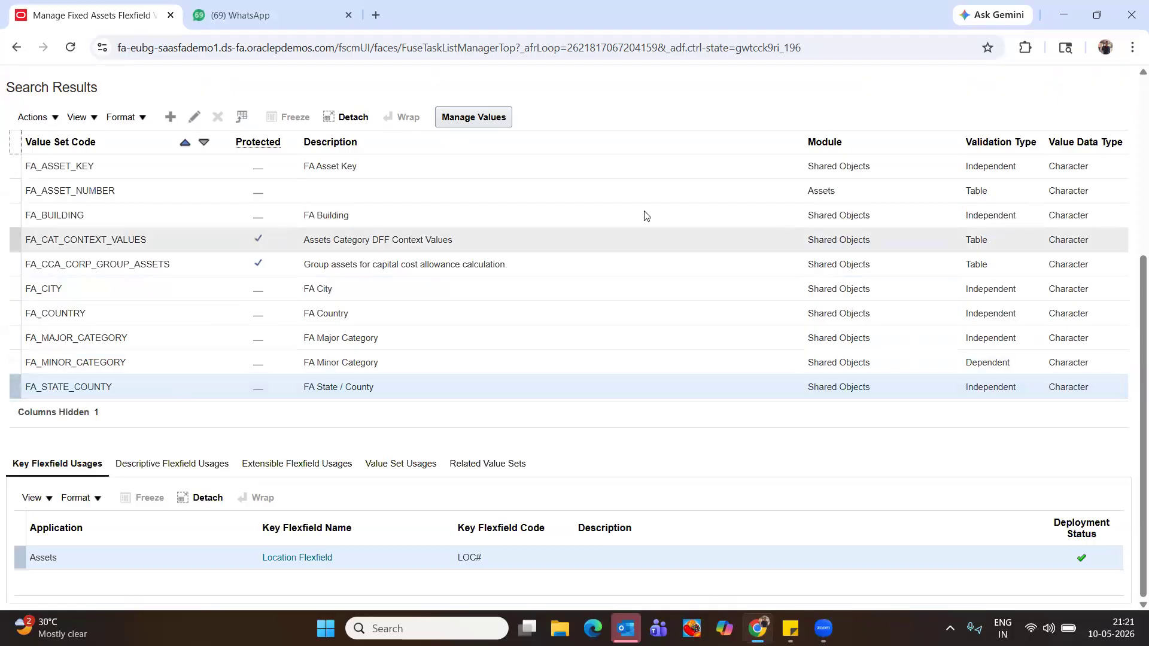
left_click(477, 122)
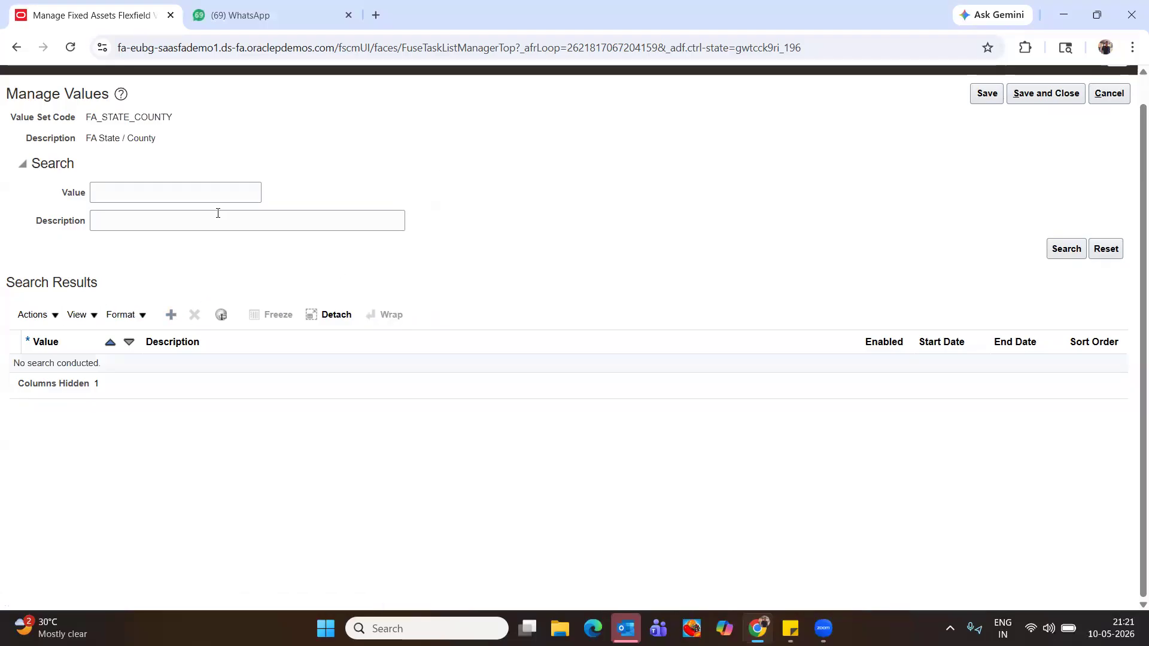
Add BUDDY STATE as both value and description, then save and close
left_click(170, 314)
left_click(75, 376)
key("ctrl+v")
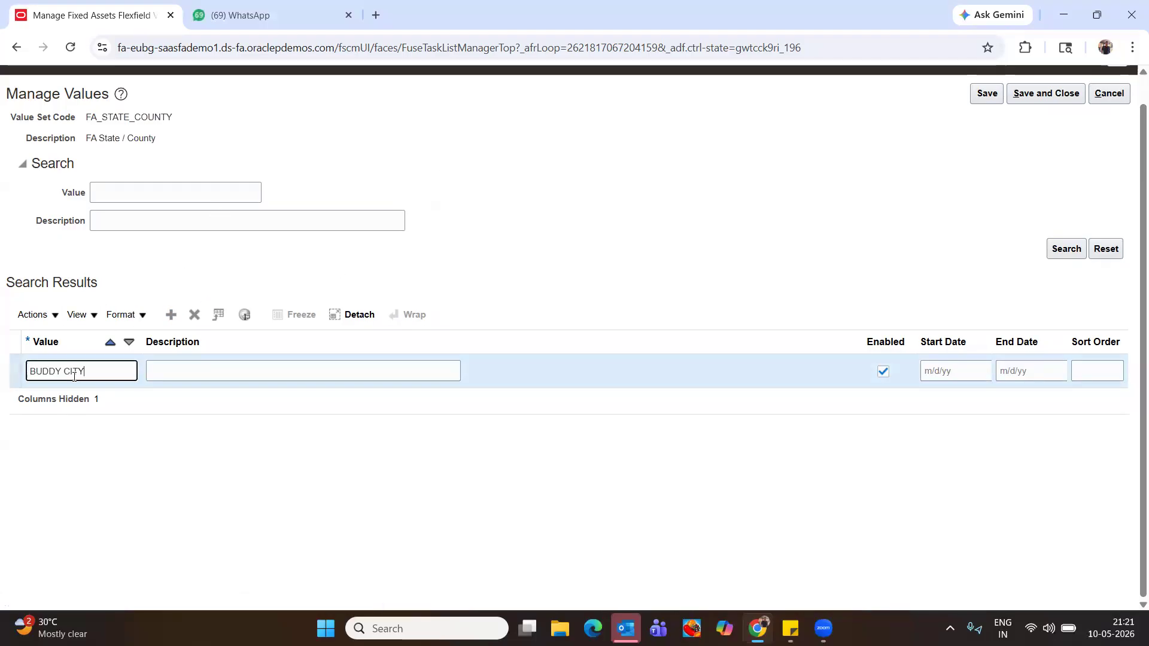
key("BackSpace")
key("BackSpace")
type("STA")
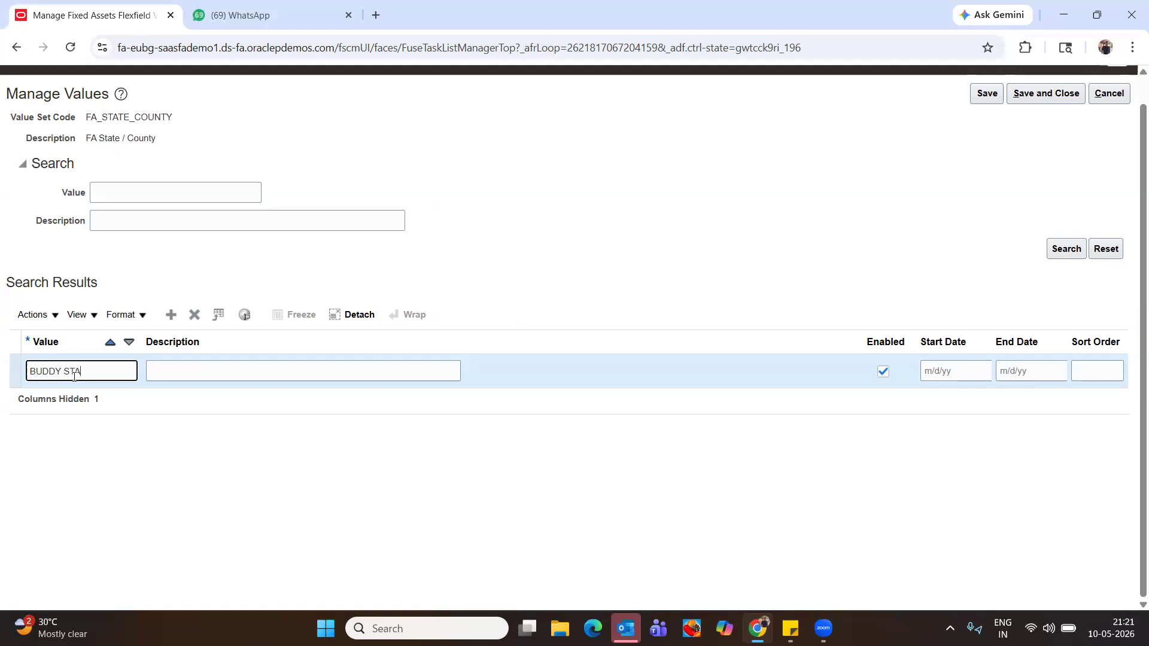
type("RTE")
key("Tab")
left_click(96, 372)
triple_click(108, 374)
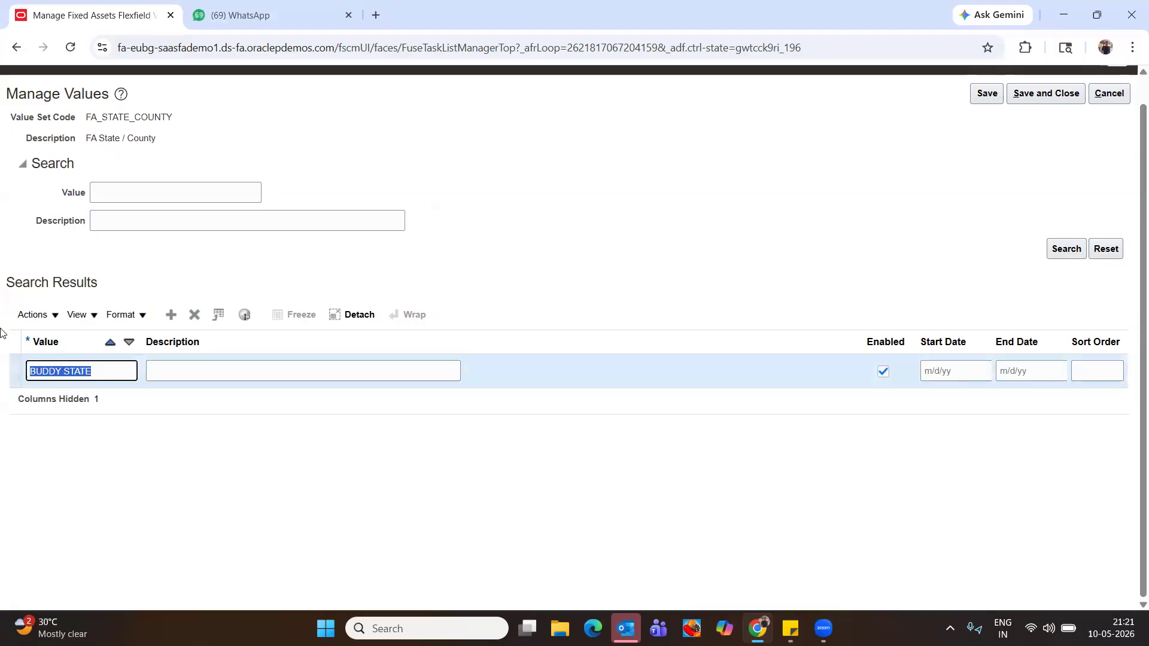
left_click(251, 377)
key("ctrl+v")
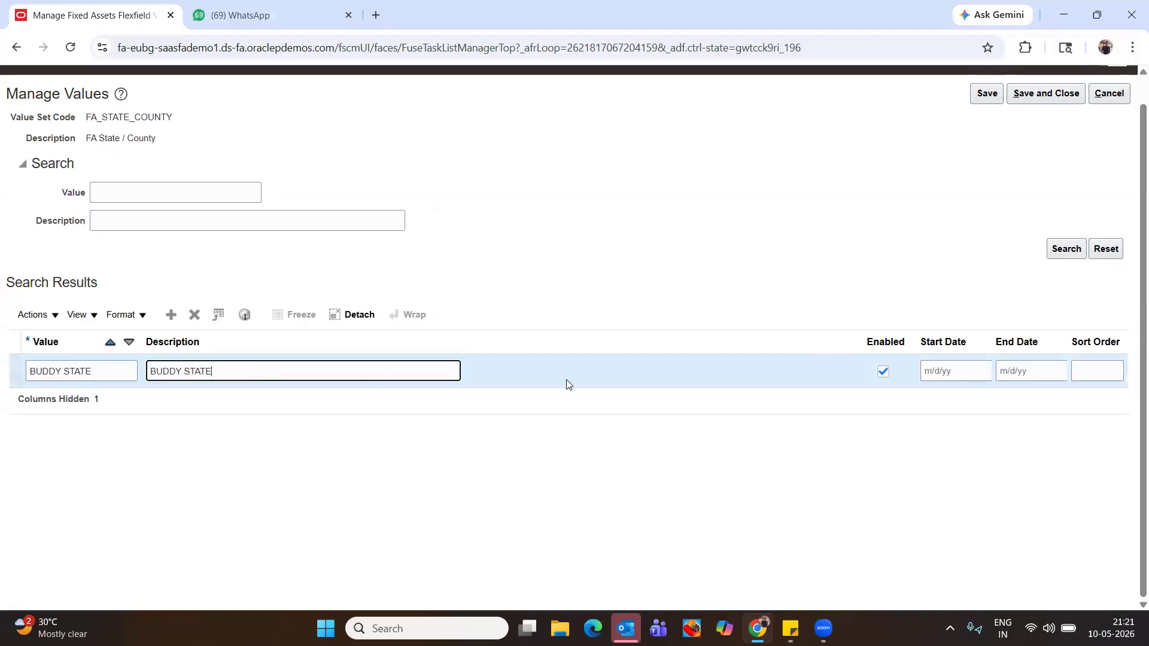
left_click(1038, 95)
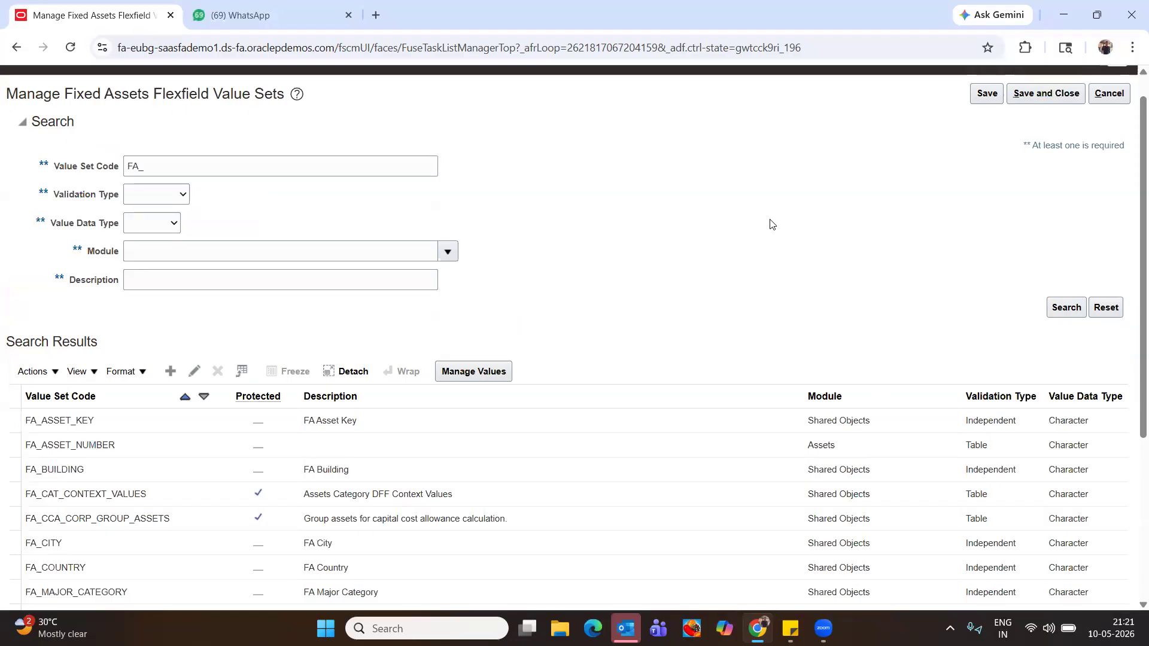
Save and close the flexfield value sets page
scroll(530, 254, "down", 3)
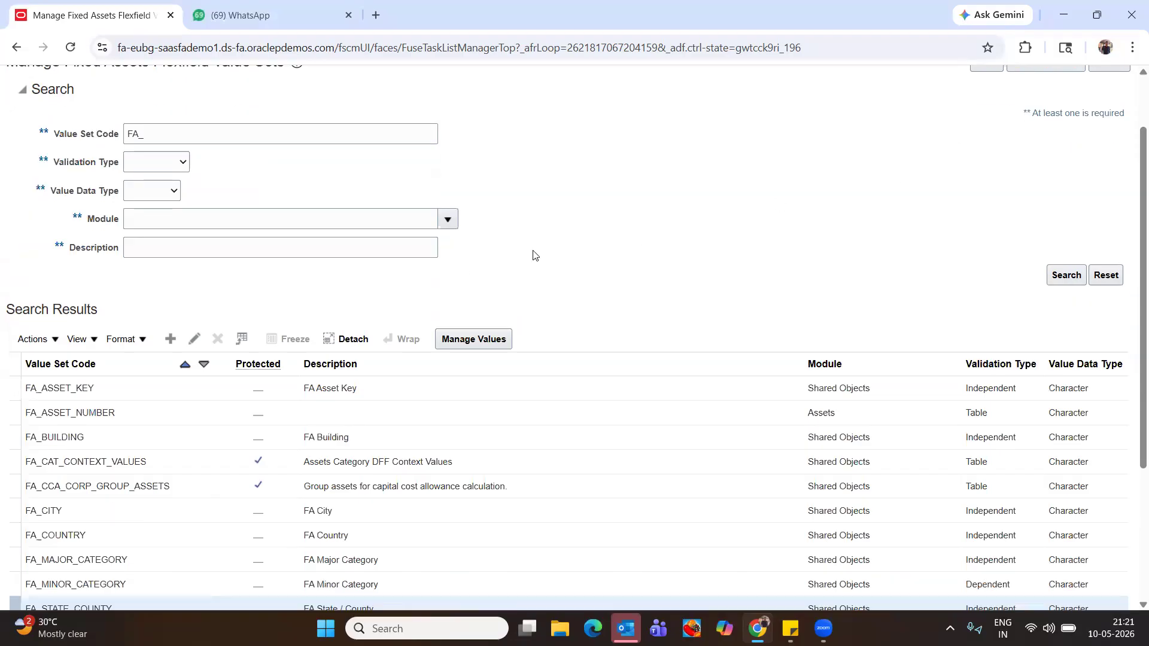
scroll(795, 179, "up", 3)
left_click(1032, 122)
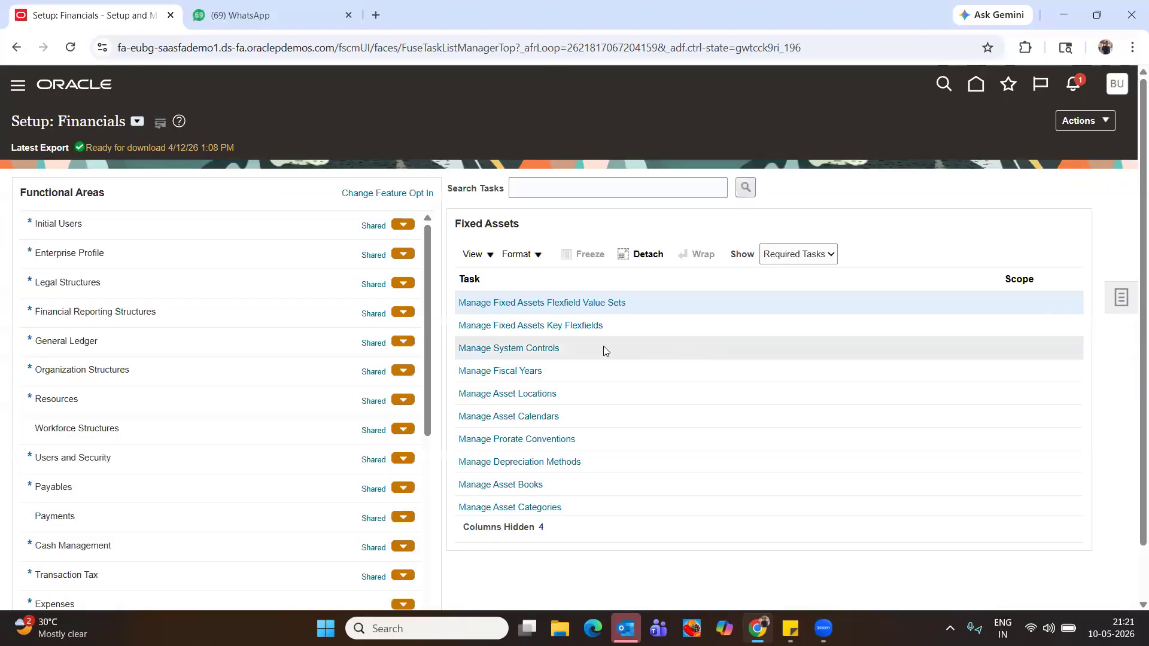
Review Manage System Controls' asset number and flexfield structures, then save and close
left_click(534, 349)
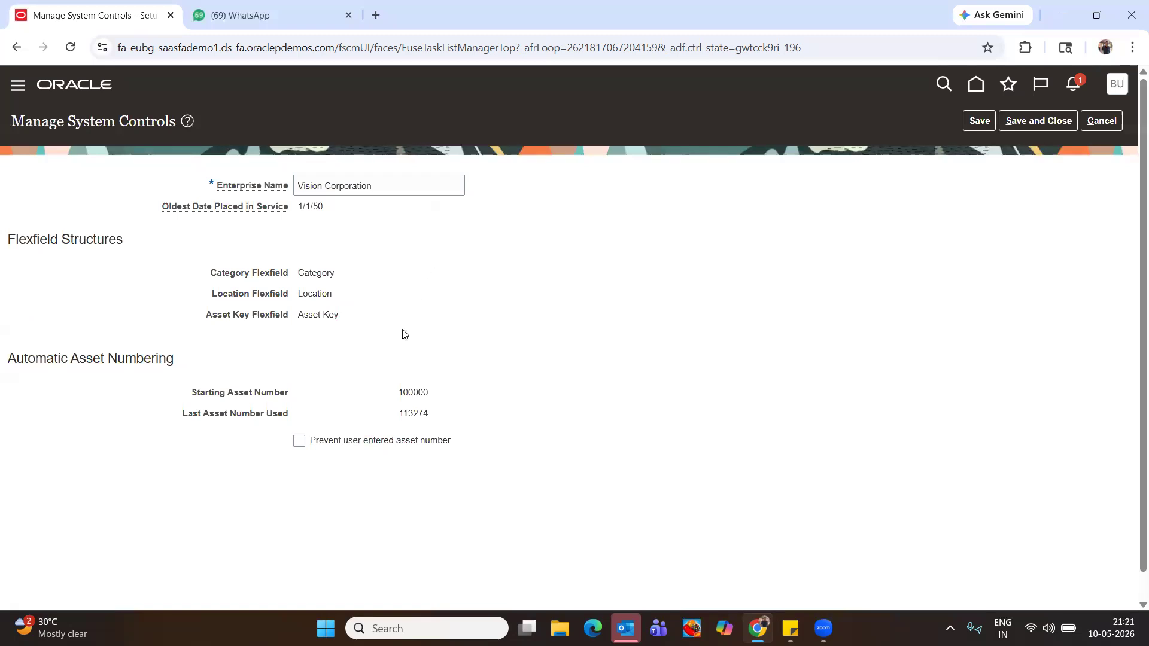
scroll(397, 336, "down", 1)
left_click_drag(398, 386, 459, 387)
left_click(453, 350)
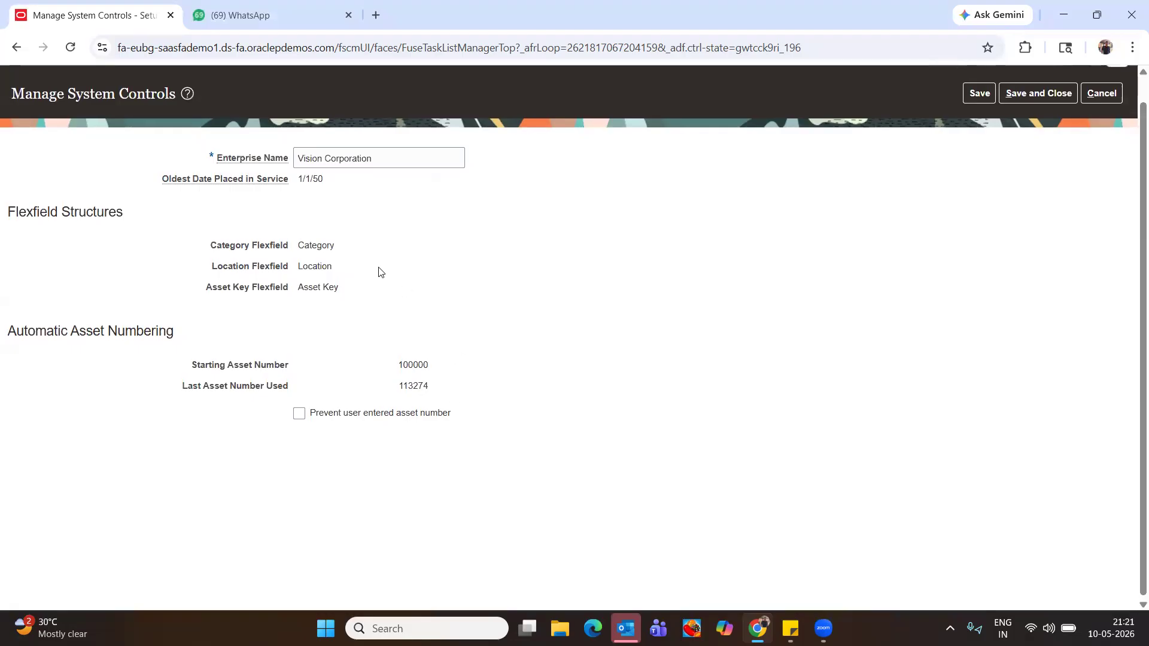
scroll(380, 272, "up", 1)
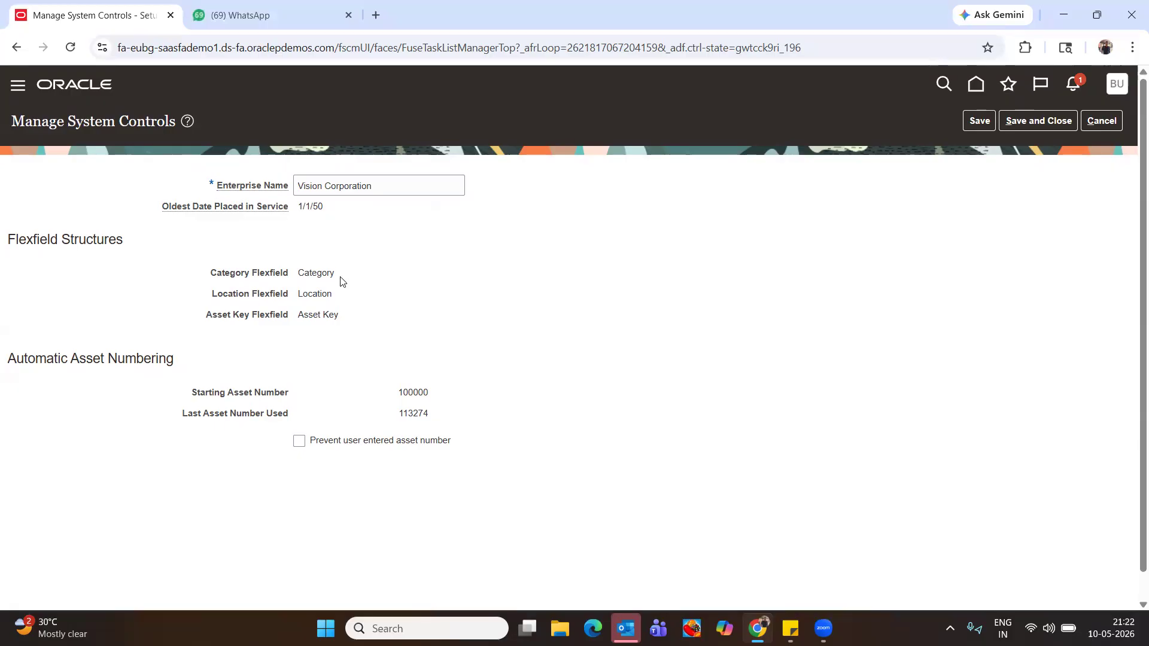
left_click_drag(301, 273, 346, 333)
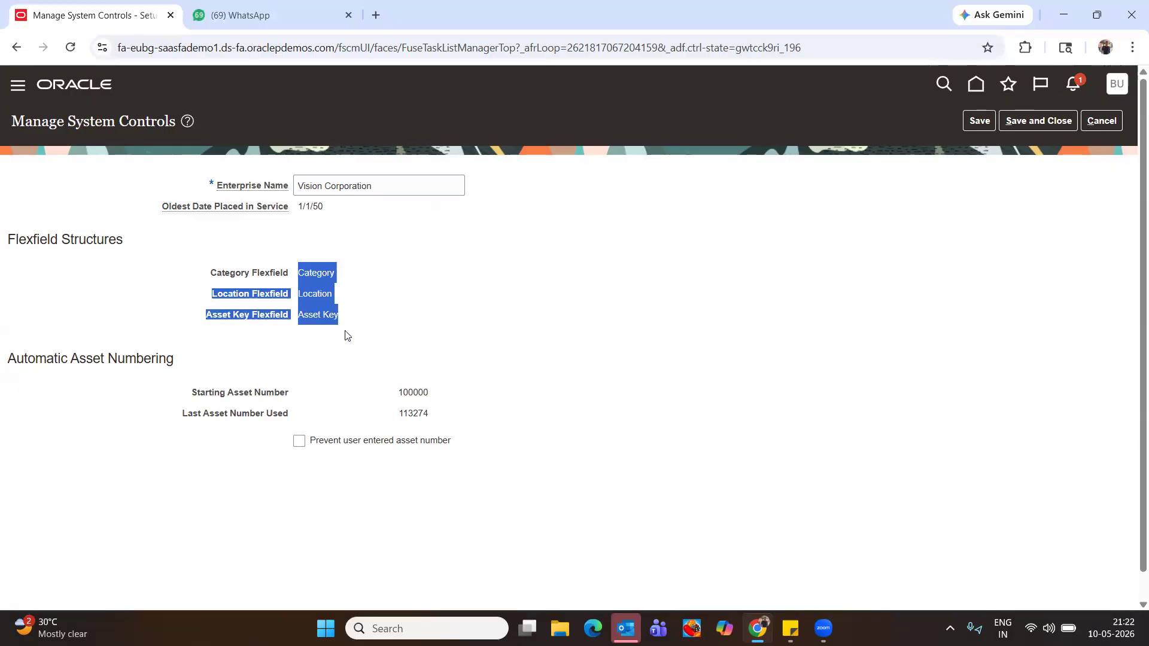
left_click(310, 312)
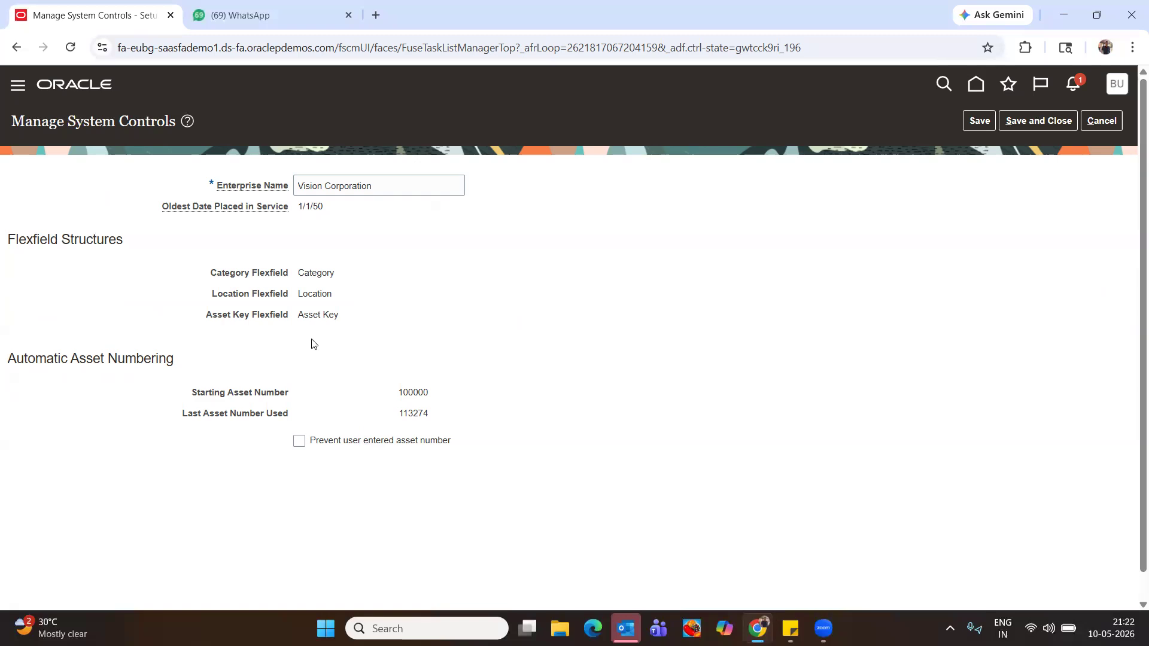
left_click(1034, 122)
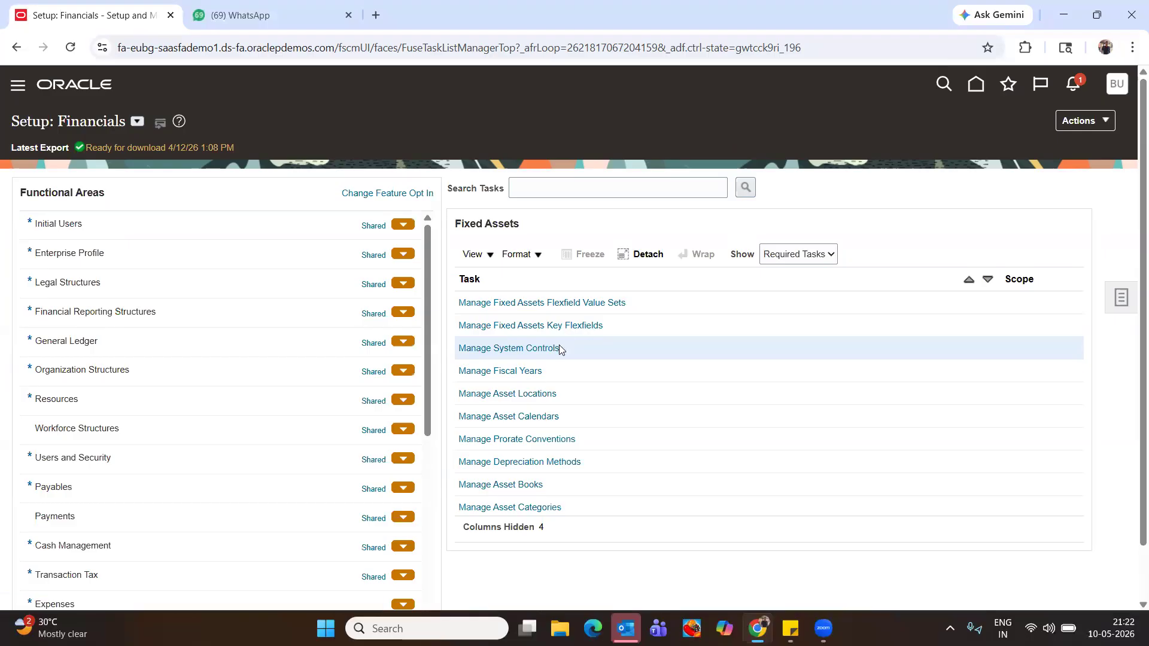
Create a fiscal year named BUDDY Fiscal Calendar with the same description
left_click(473, 370)
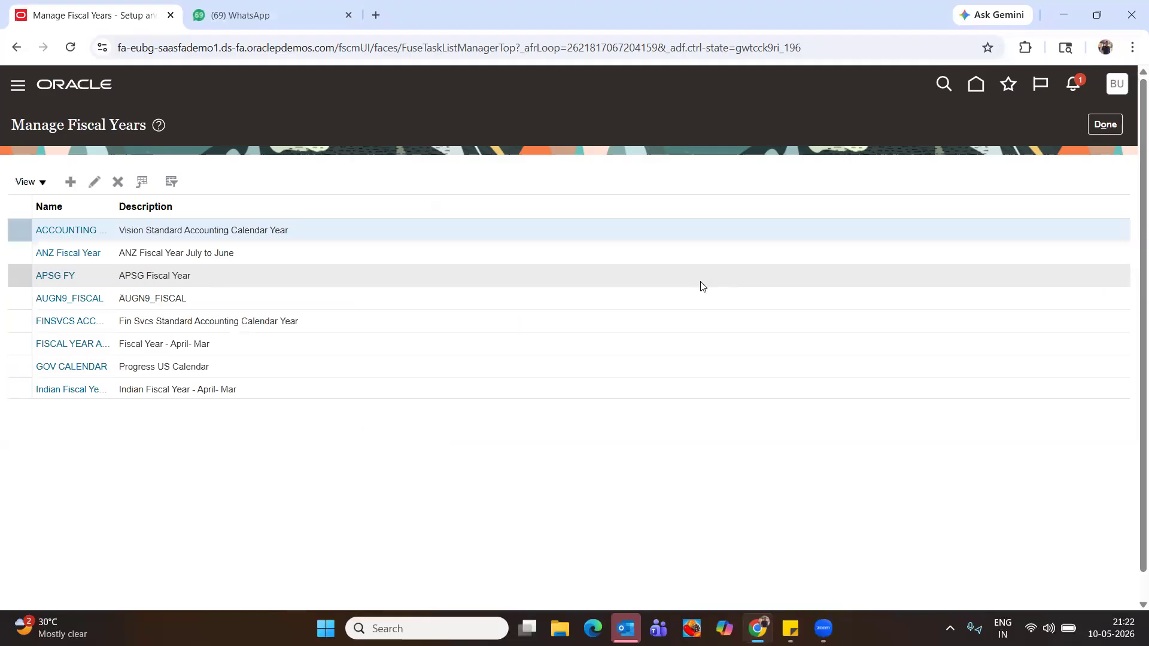
left_click(71, 182)
left_click(331, 179)
key("ctrl+v")
key("BackSpace")
key("BackSpace")
key("BackSpace")
key("BackSpace")
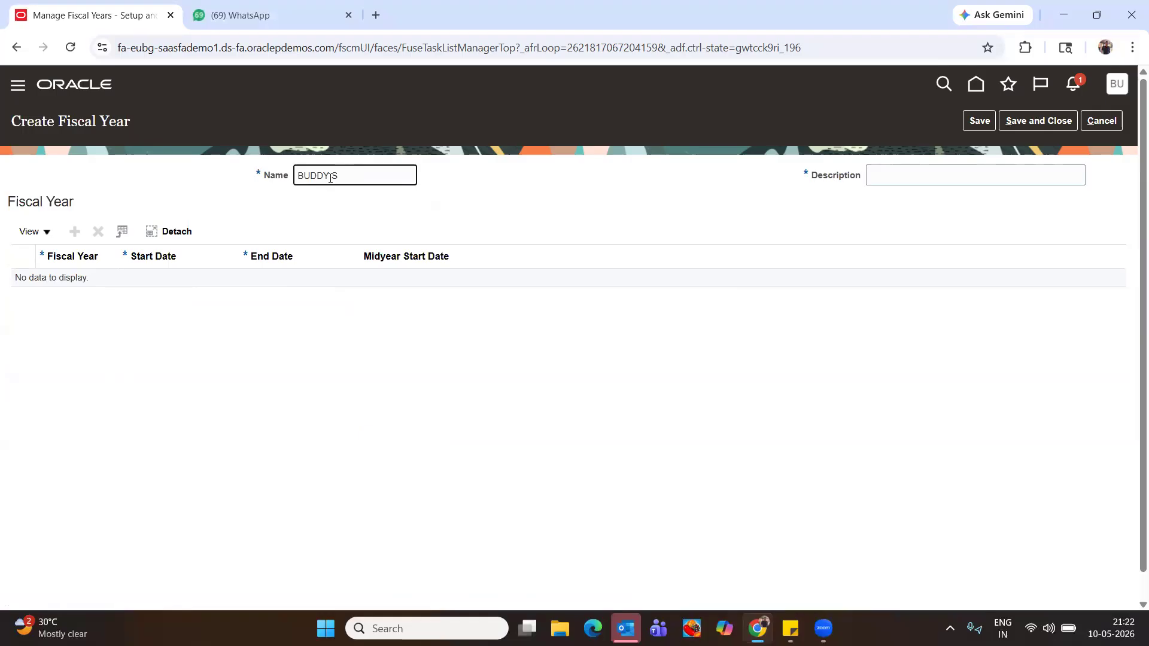
type("Calend")
type("ar")
key("BackSpace")
type("r")
left_click(330, 177)
type("Fiscal")
key("ctrl+a")
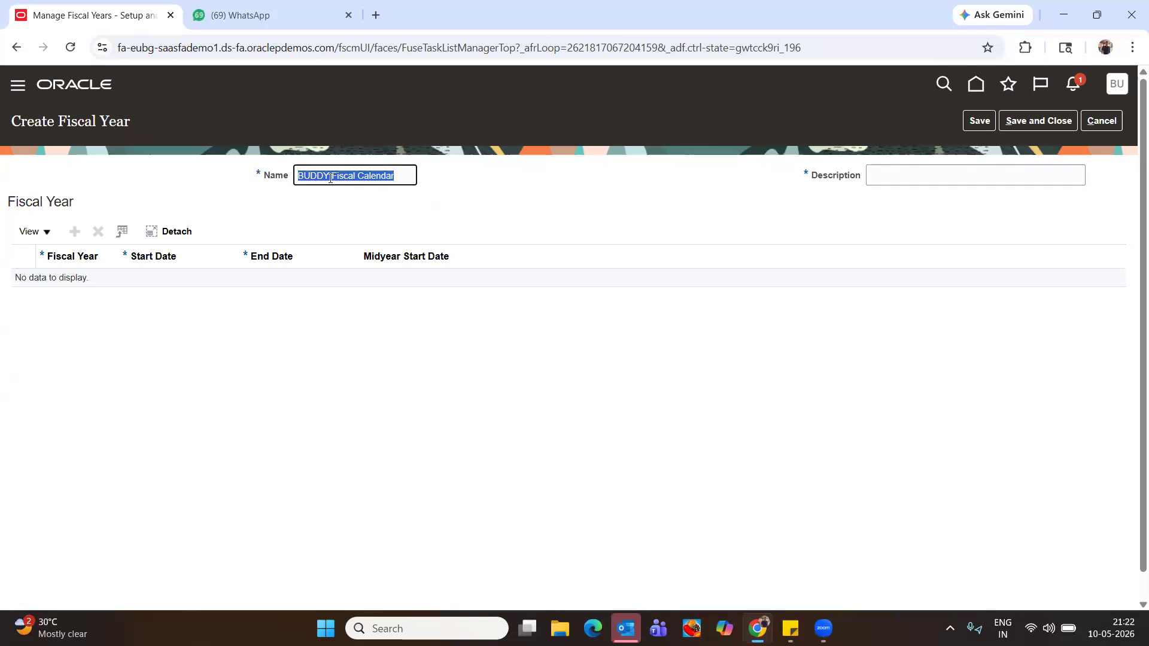
left_click(889, 176)
key("ctrl+v")
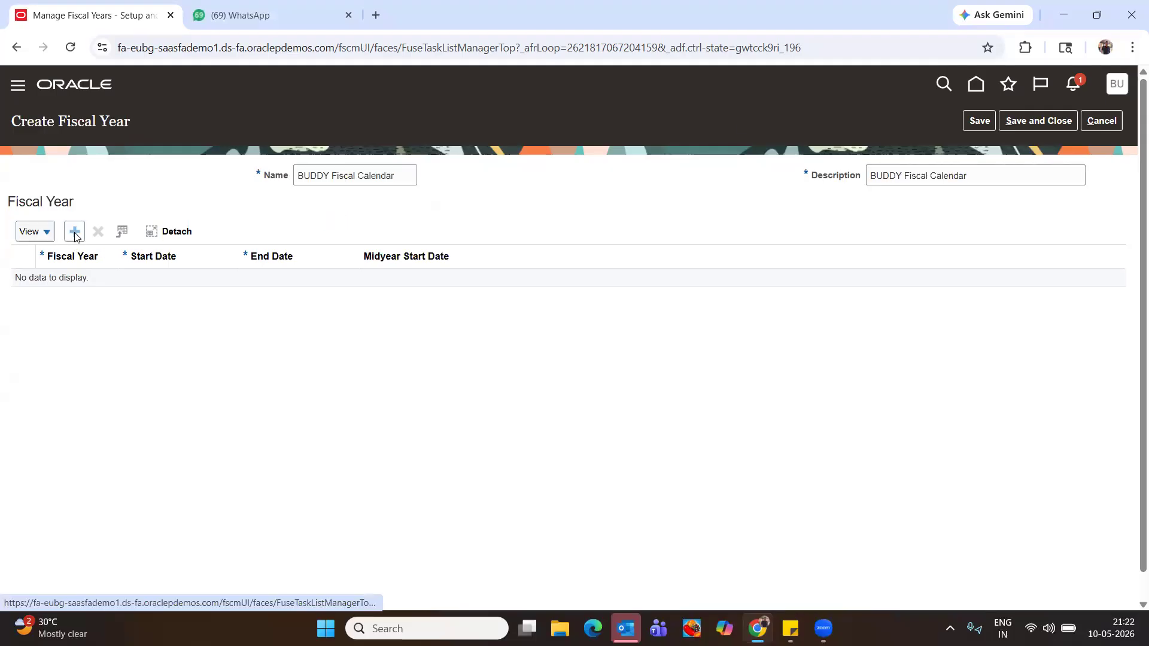
Add a fiscal year row 2026 with dates 01jan2026 to 31dec2026
left_click(76, 236)
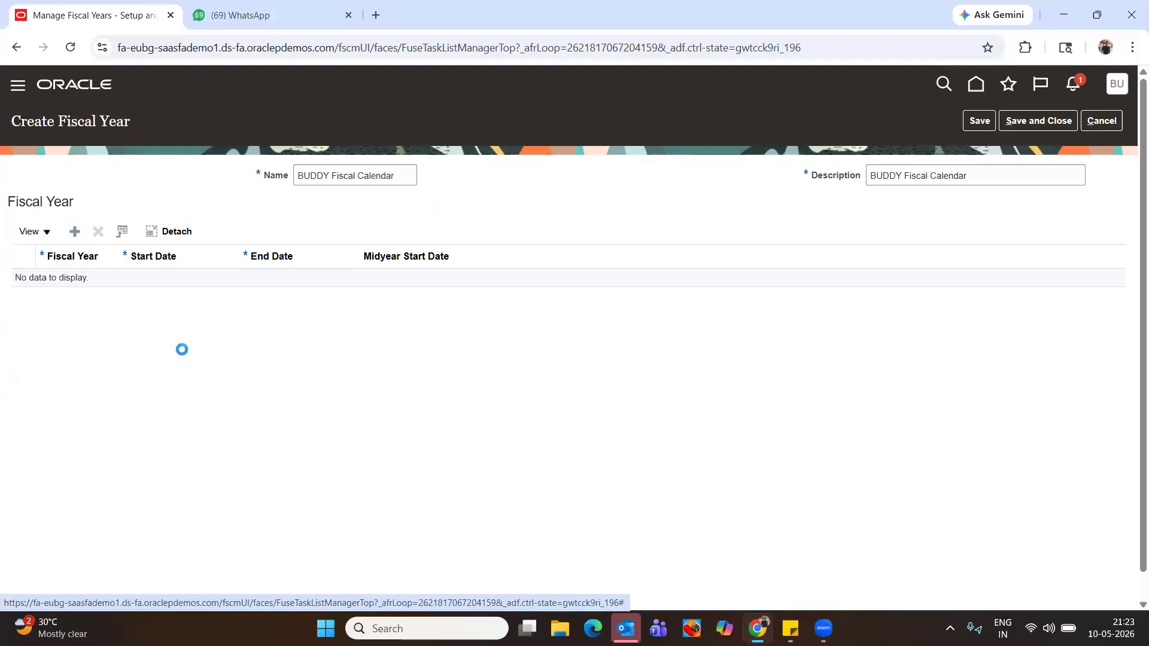
left_click(77, 285)
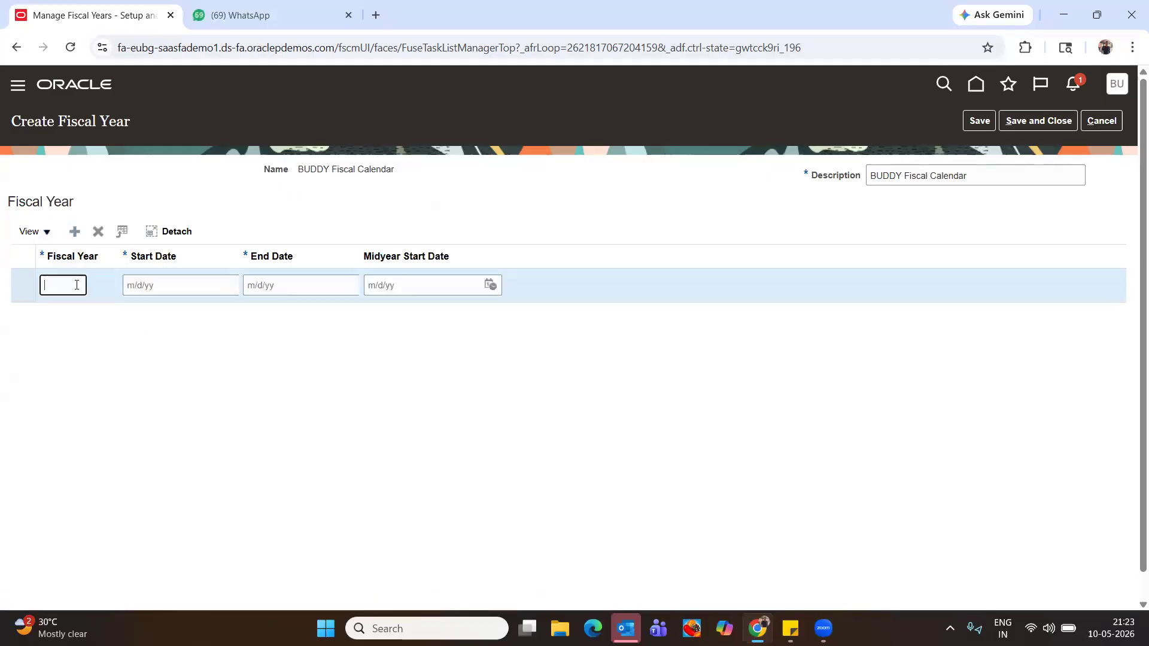
type("20")
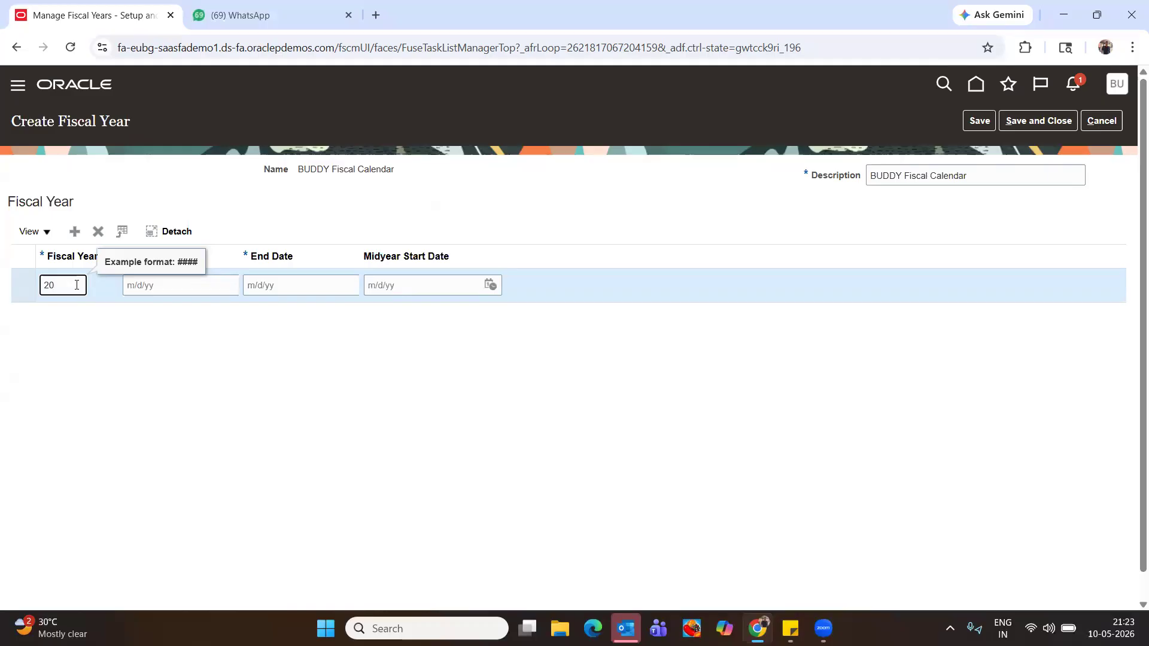
type("26")
key("Tab")
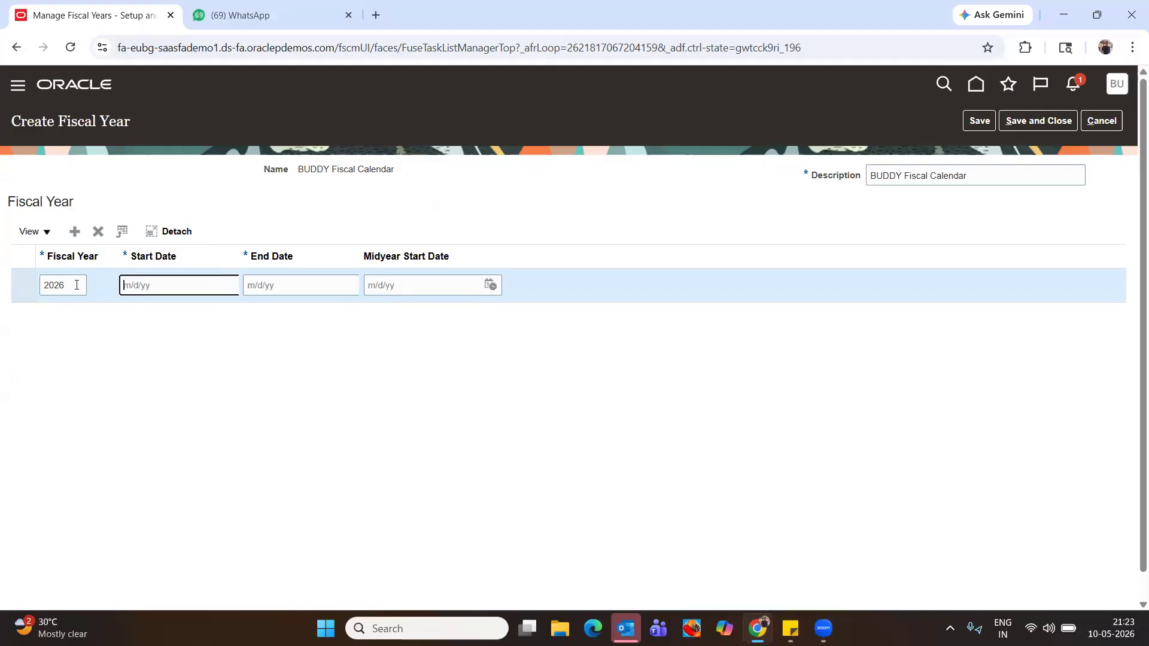
type("0")
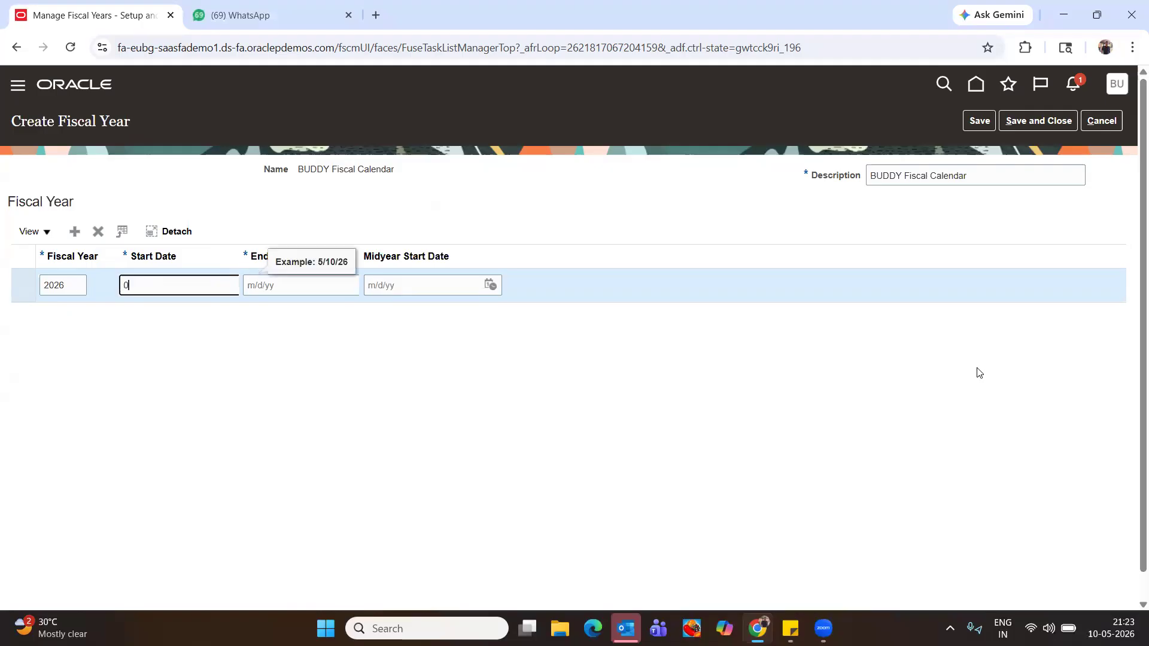
type("1jan2026")
key("Tab")
type("3")
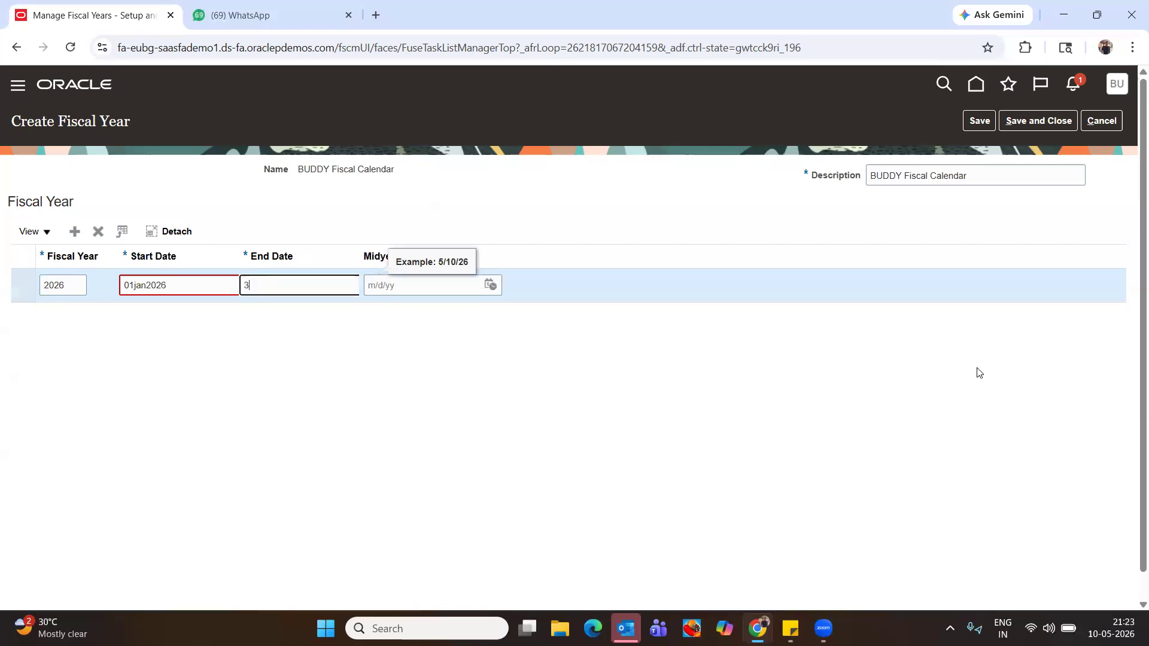
type("1dec2026")
key("Tab")
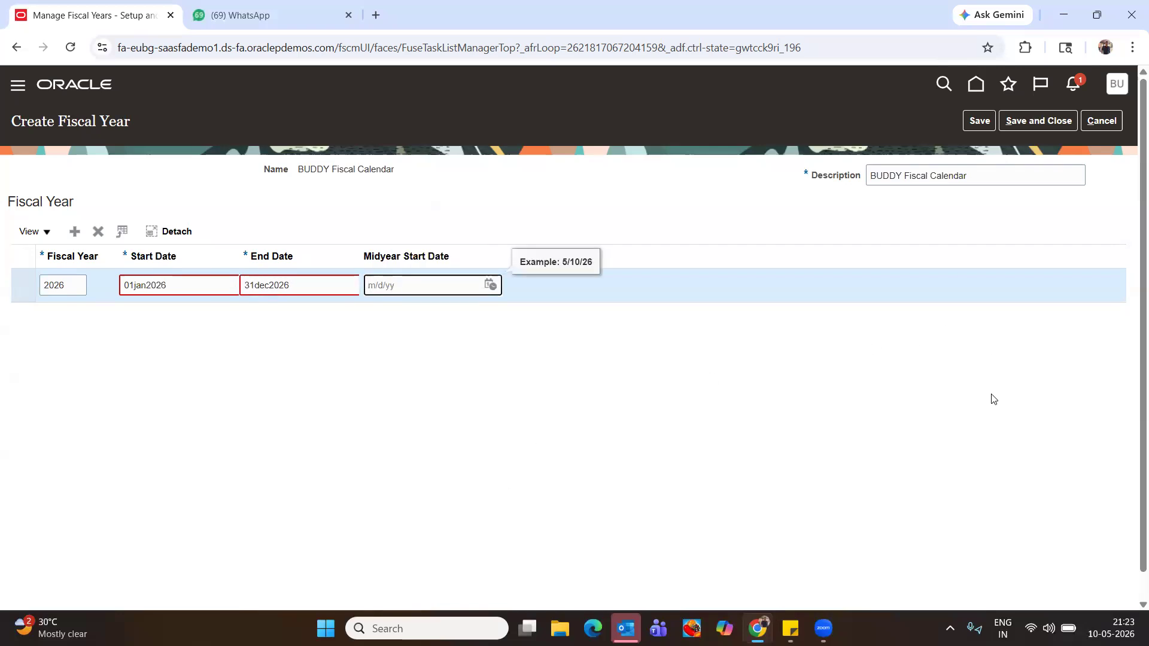
Try reformatting the start date and change the year to 2024
left_click(178, 279)
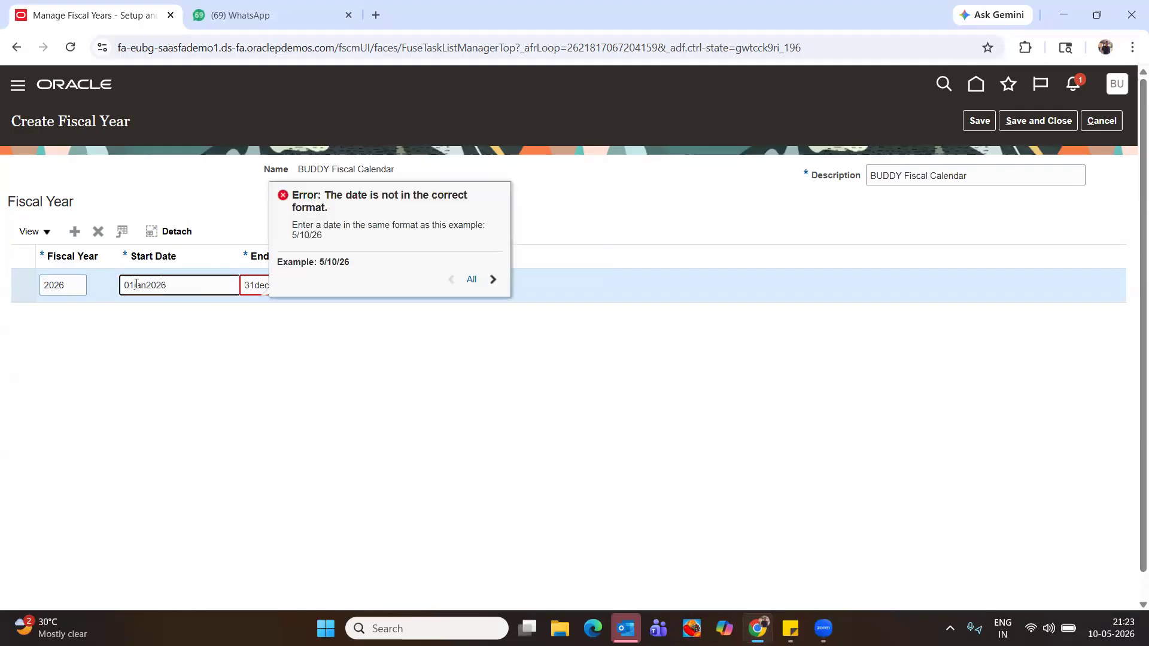
left_click(135, 285)
key("Delete")
key("Delete")
key("Delete")
type("j/01/")
key("Tab")
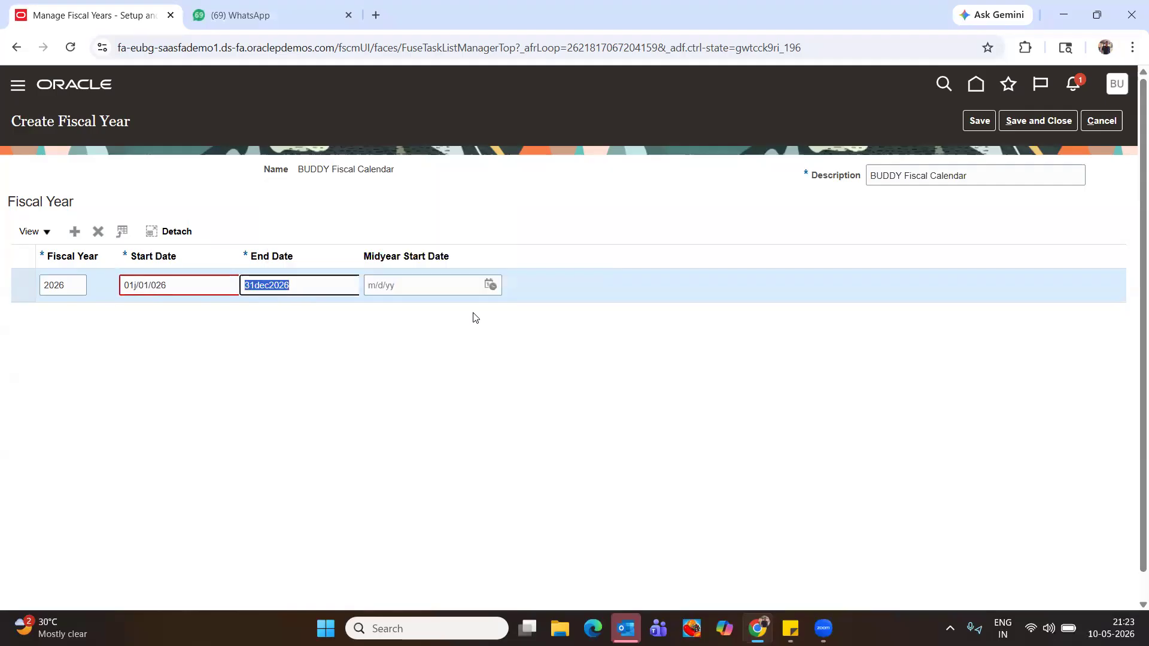
key("shift+Tab")
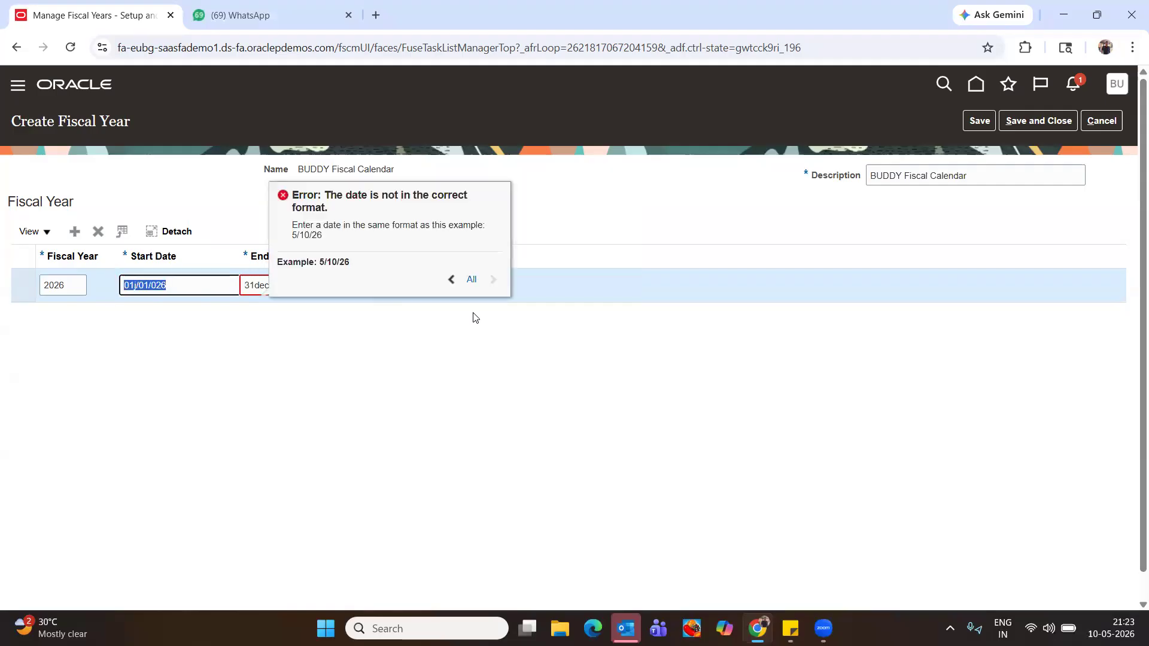
key("shift+Tab")
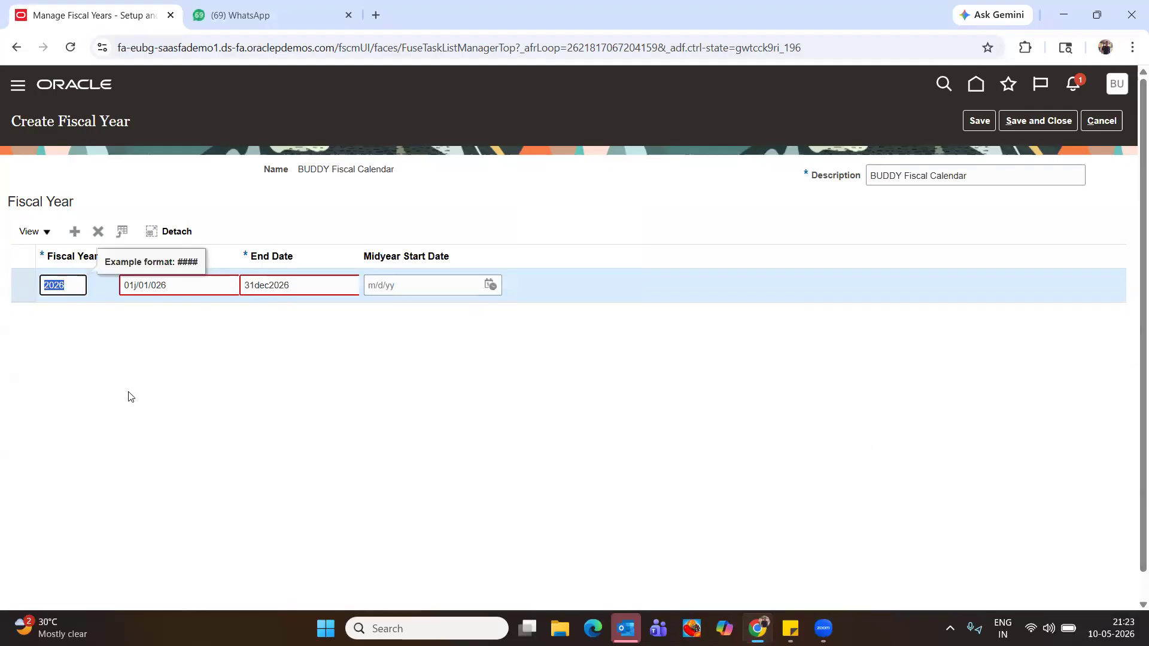
left_click(71, 281)
key("BackSpace")
type("4")
key("Tab")
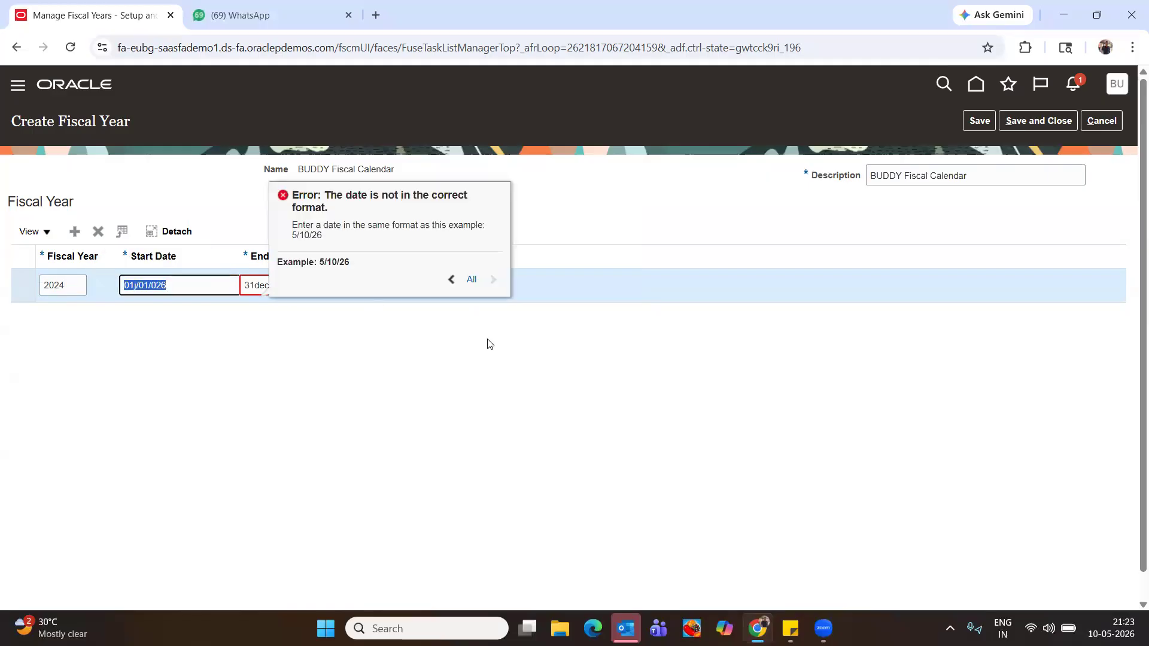
left_click(488, 344)
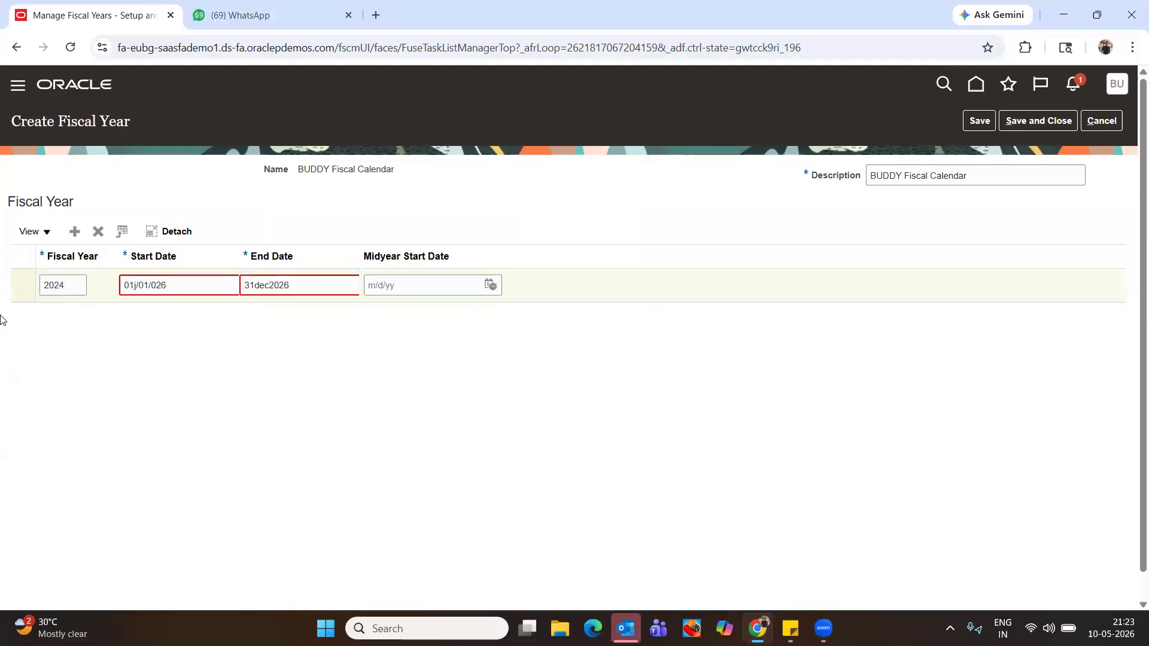
Clear the year, start date and end date from the row
left_click(72, 282)
key("ctrl+a")
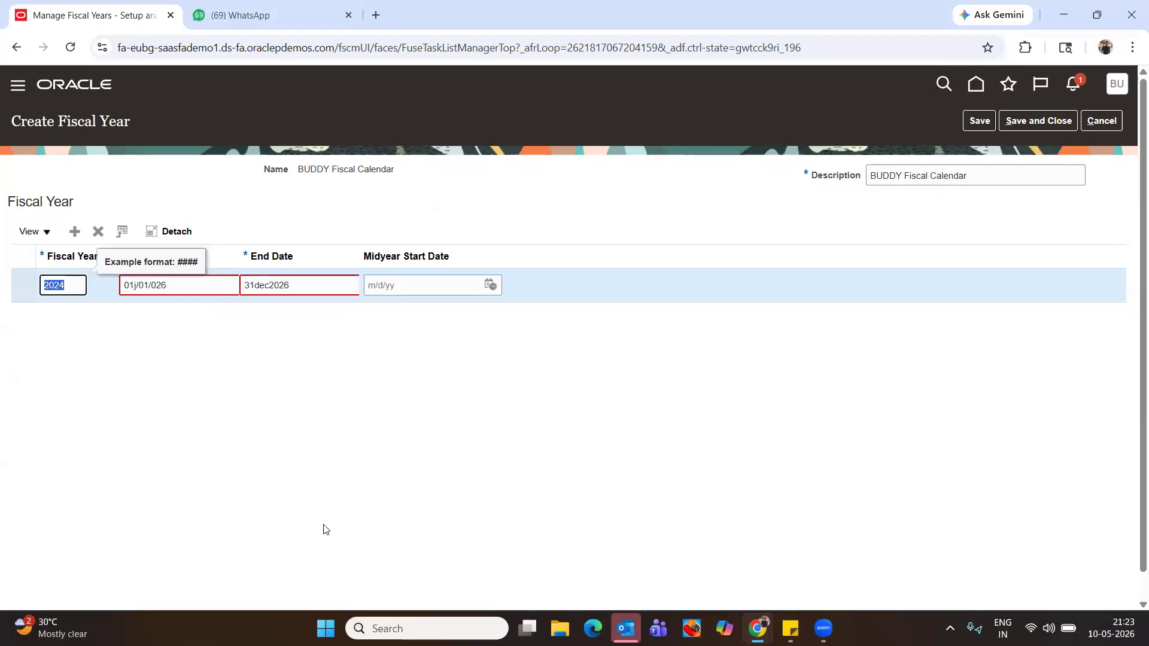
key("BackSpace")
key("Tab")
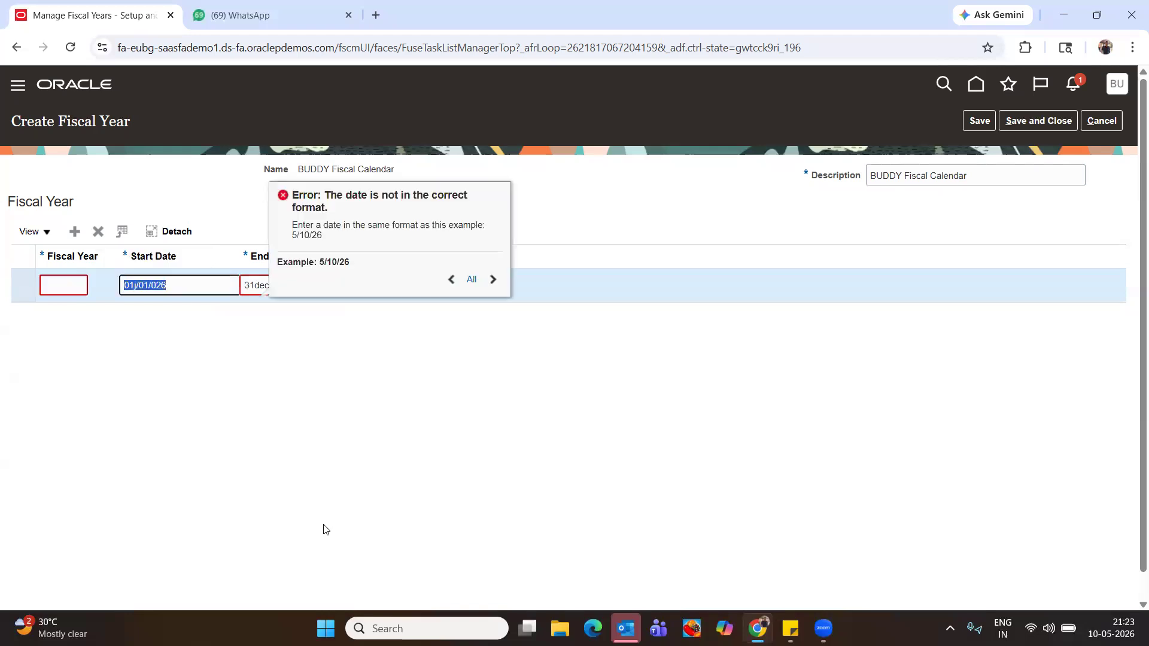
key("BackSpace")
key("Tab")
key("BackSpace")
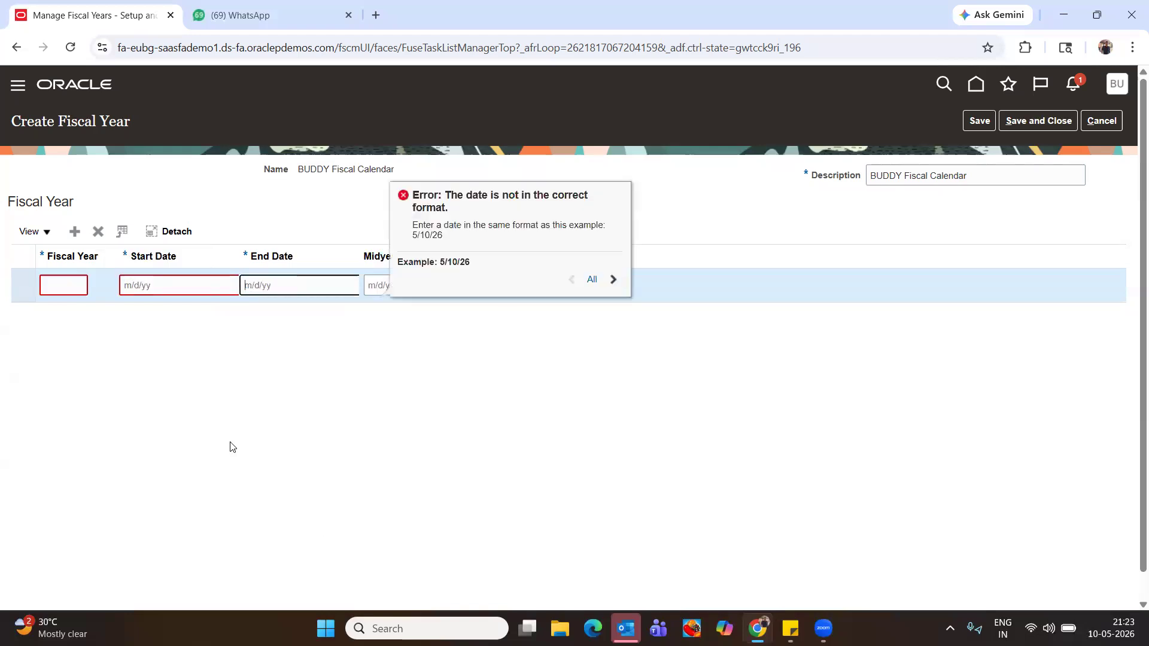
left_click(92, 290)
Enter fiscal year 2025 running 1/1/25 to 12/31/25
left_click(76, 285)
type("2025")
key("Tab")
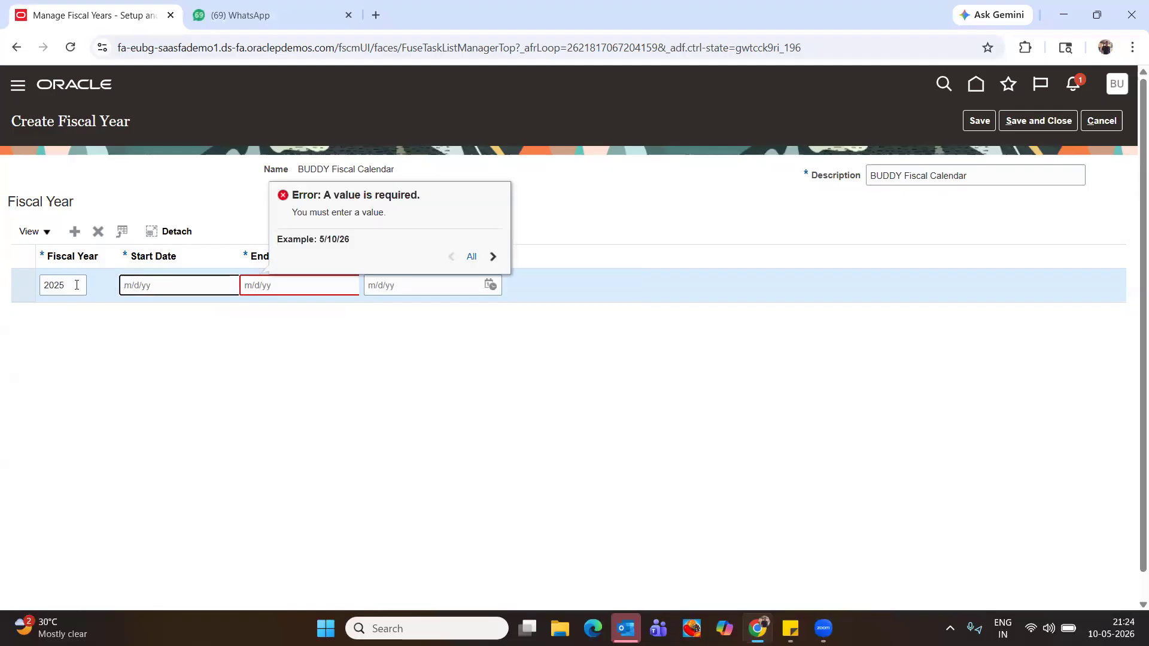
type("01/01/25")
key("Tab")
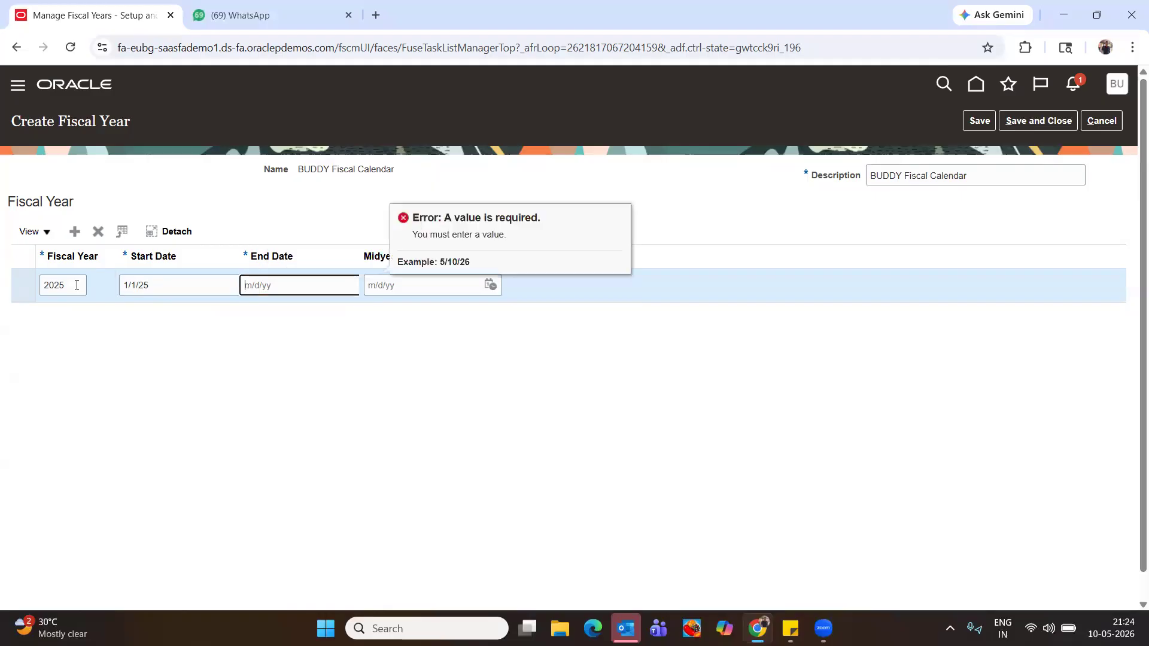
left_click_drag(202, 282, 1, 281)
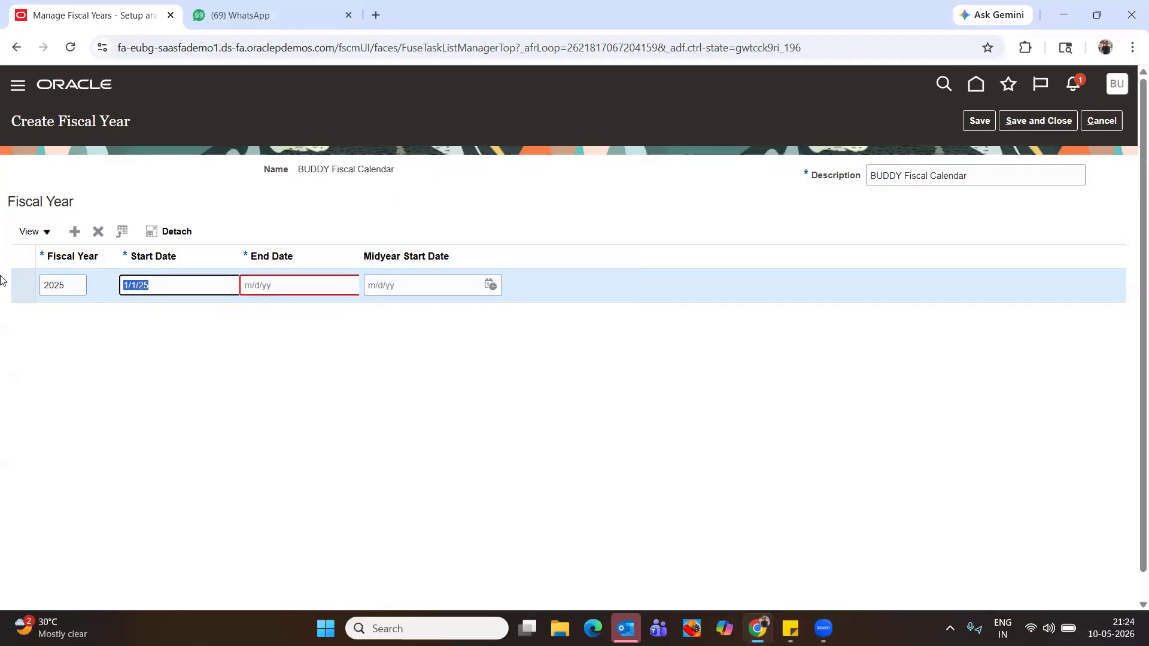
key("ctrl+c")
left_click(289, 284)
key("ctrl+v")
key("Left")
key("Left")
key("Left")
key("Left")
key("Left")
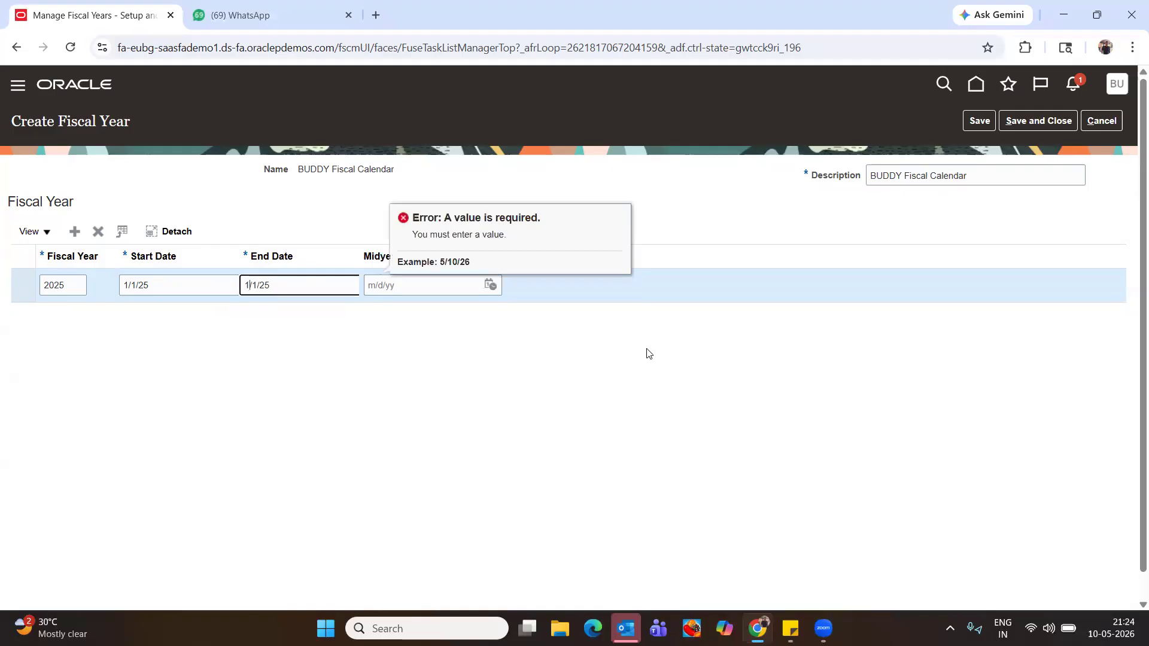
type("2/3")
key("Tab")
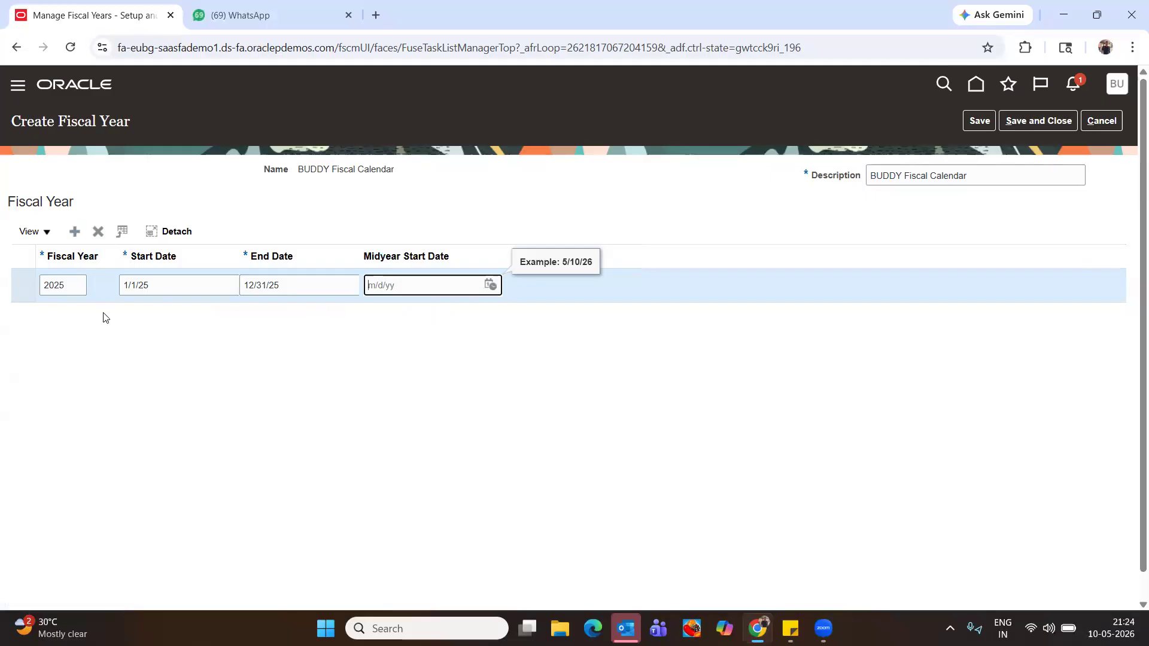
Add the 2026 fiscal year row and save and close the calendar
left_click(74, 231)
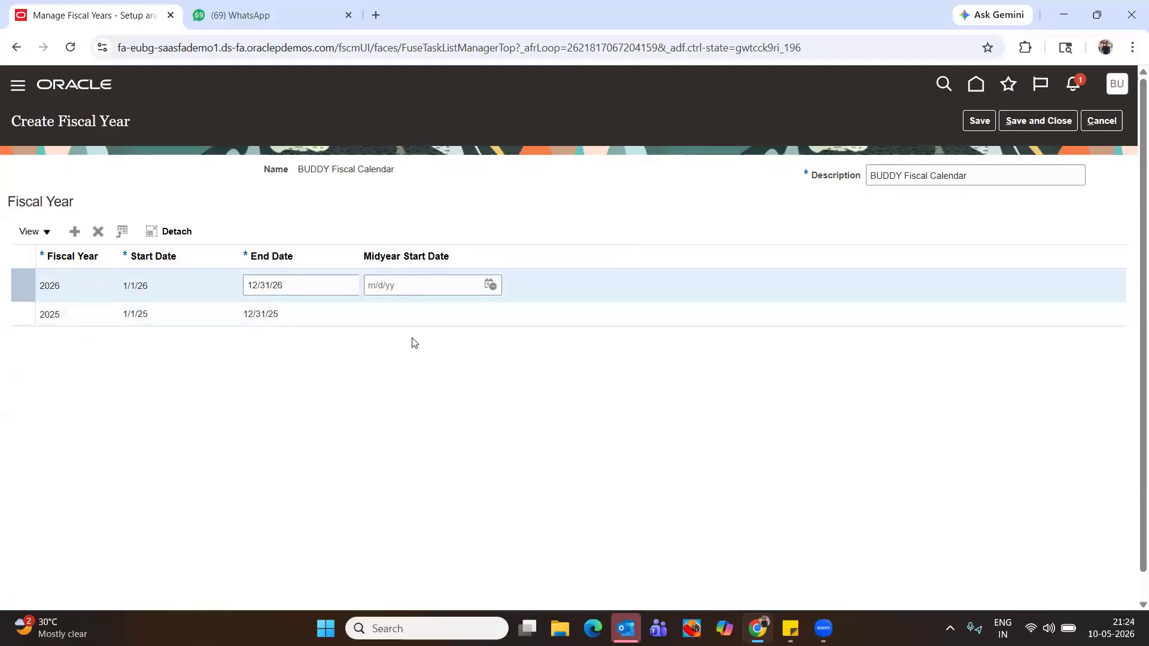
left_click(386, 313)
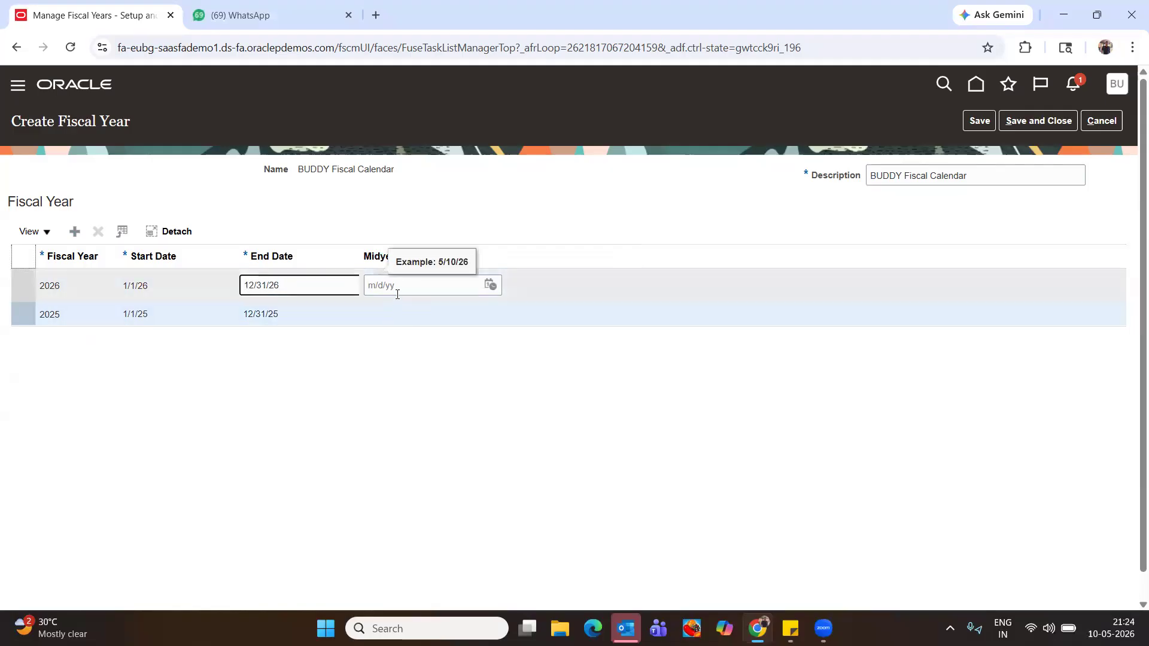
left_click(289, 362)
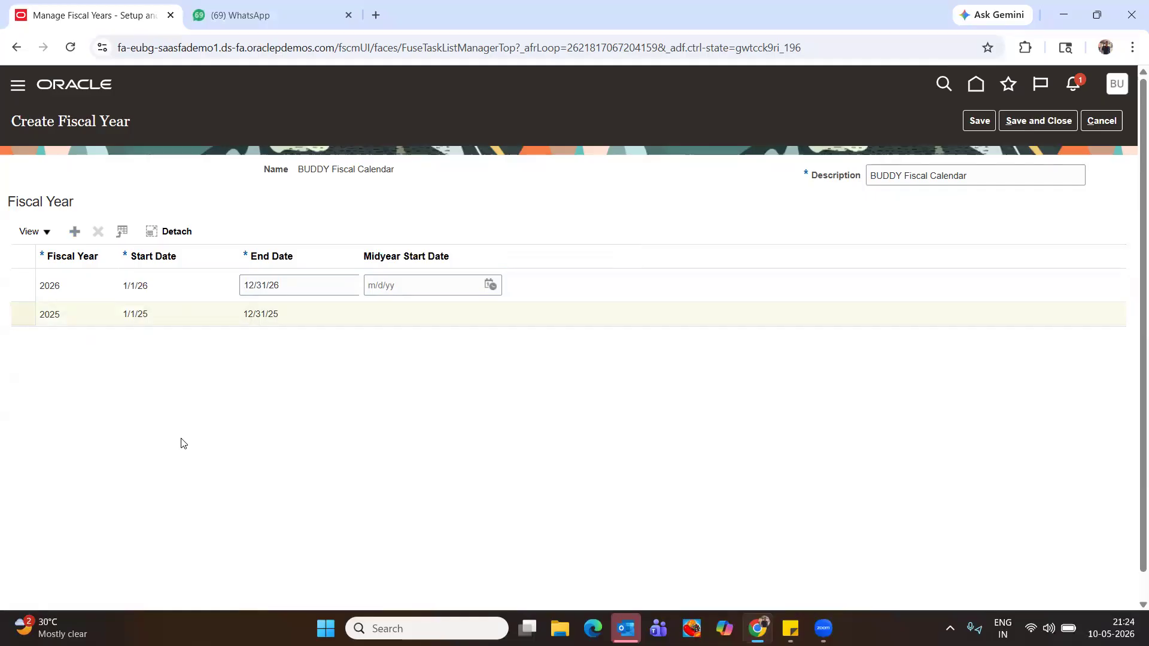
left_click(979, 120)
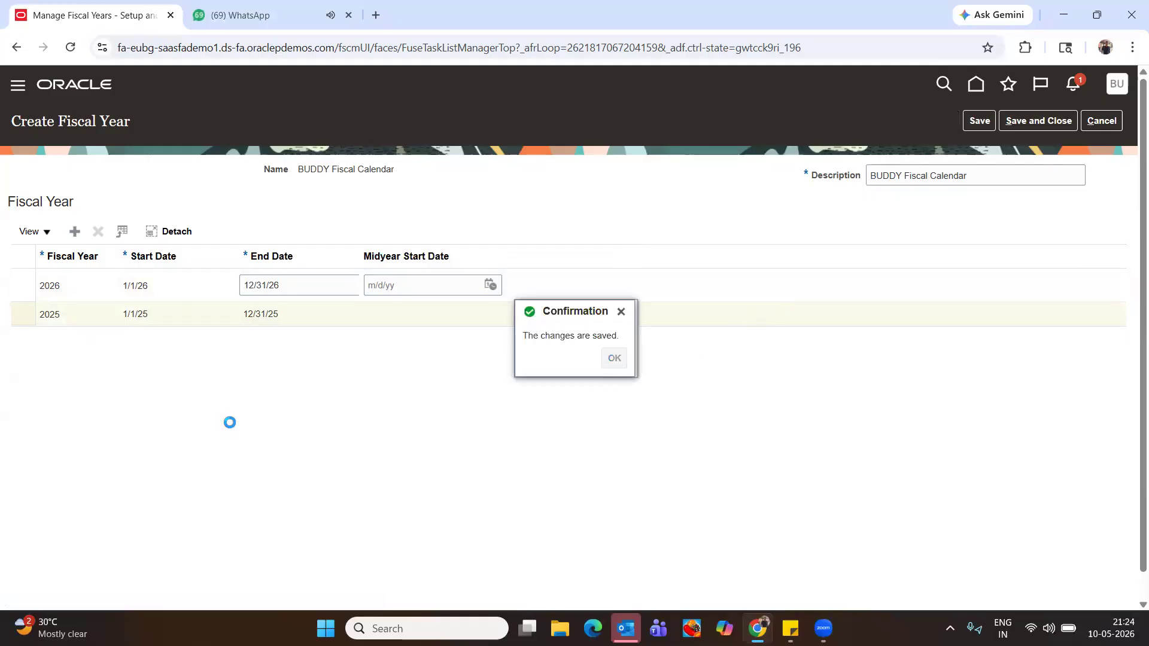
left_click(1038, 122)
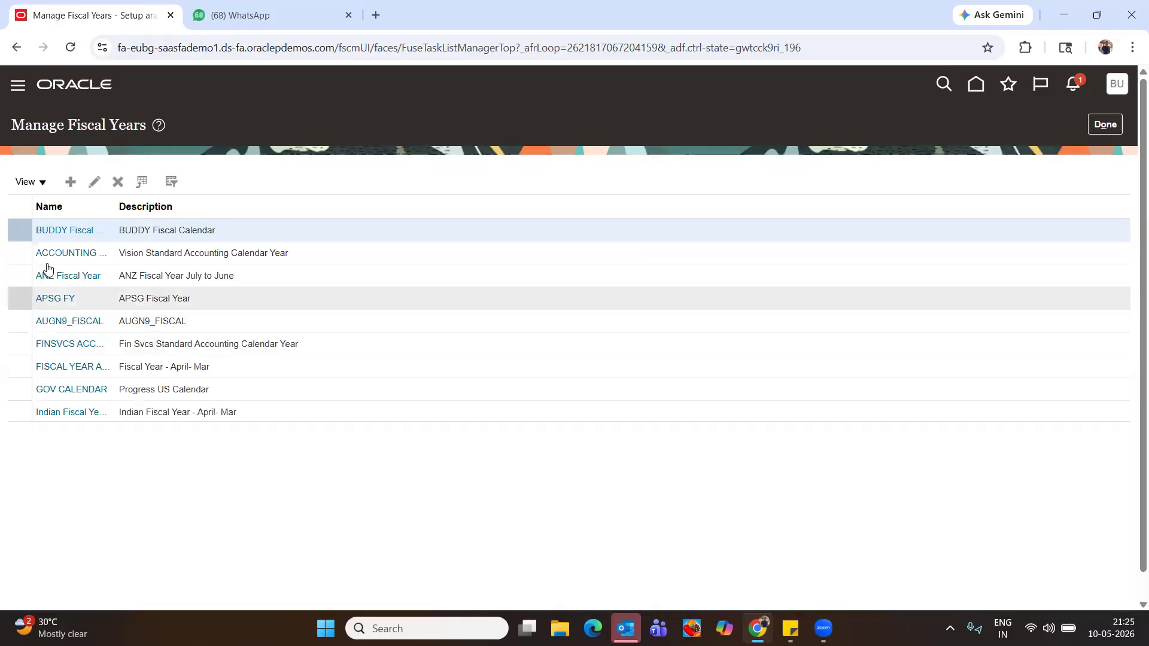
Finish the fiscal year setup and open Manage Asset Calendars to start a new calendar
left_click(1110, 128)
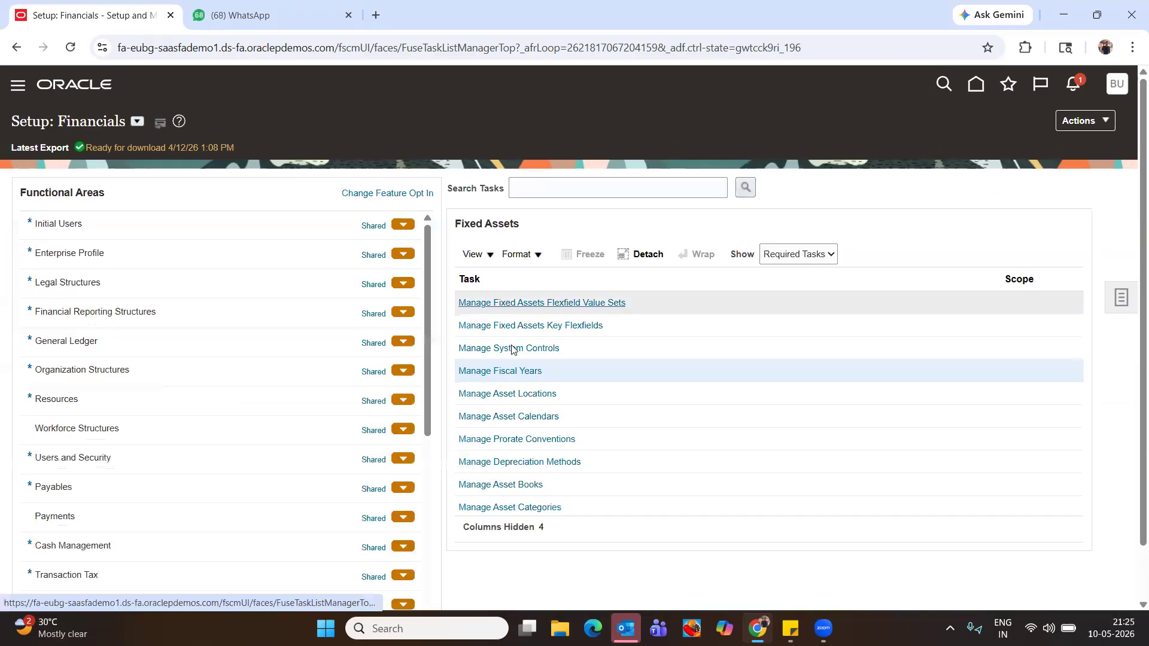
left_click(516, 418)
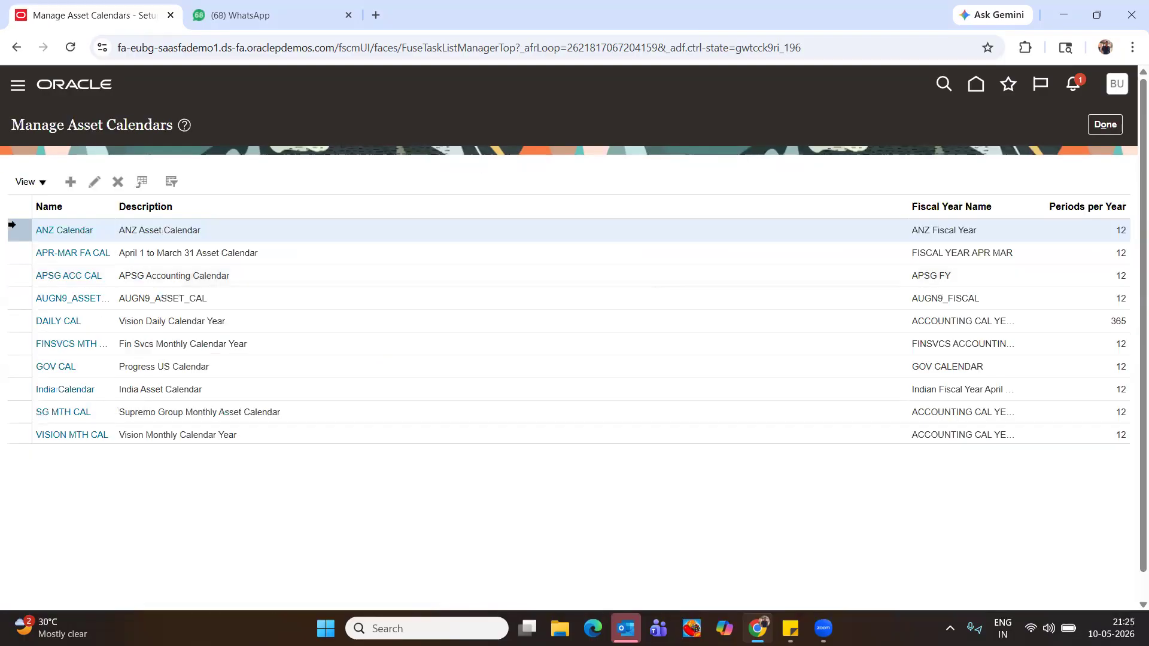
left_click(70, 182)
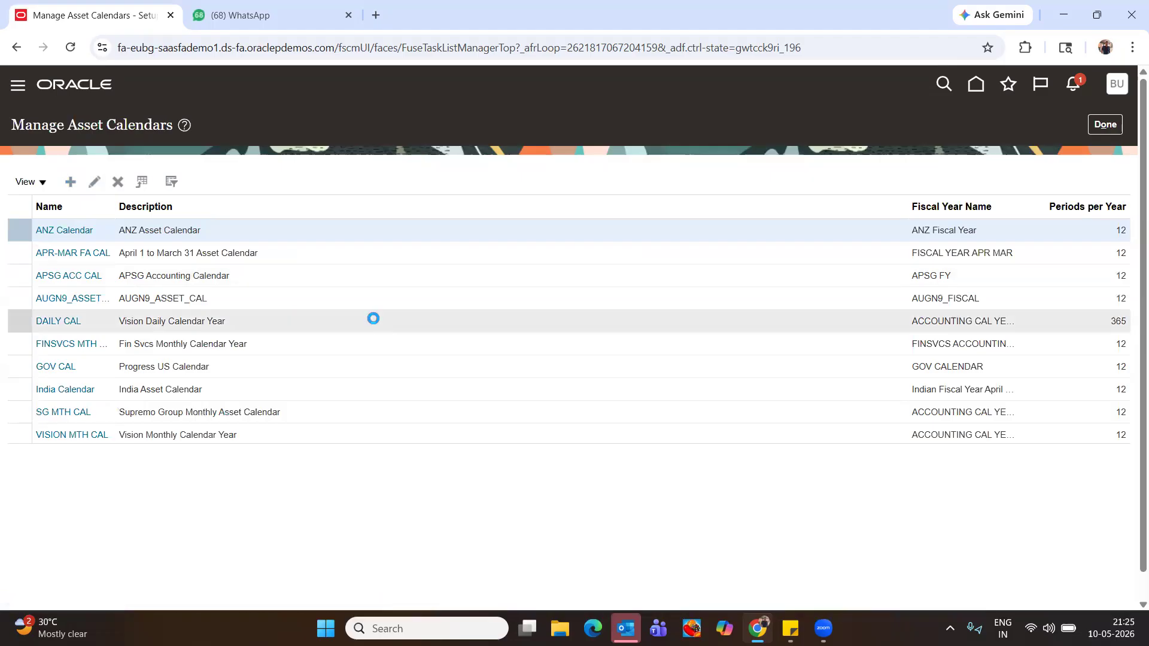
Name the asset calendar 'Buddy DEP calen', copy the name as its description, and choose BUDDY Fiscal Calendar
left_click(338, 172)
type("Buddy DEP calen")
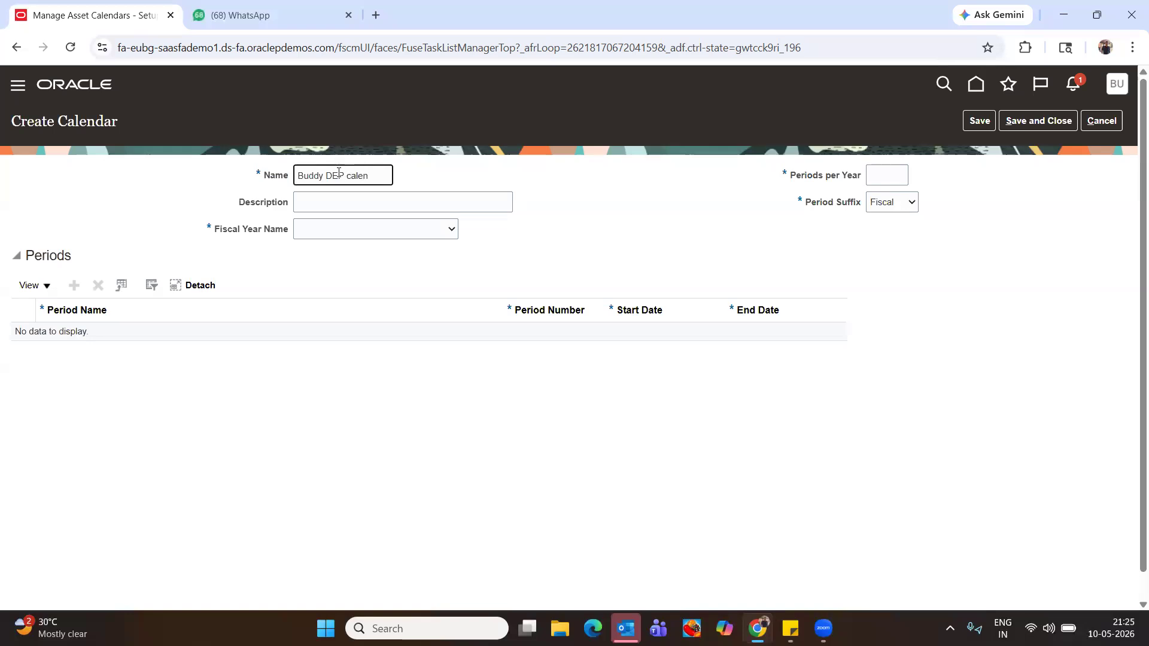
key("Tab")
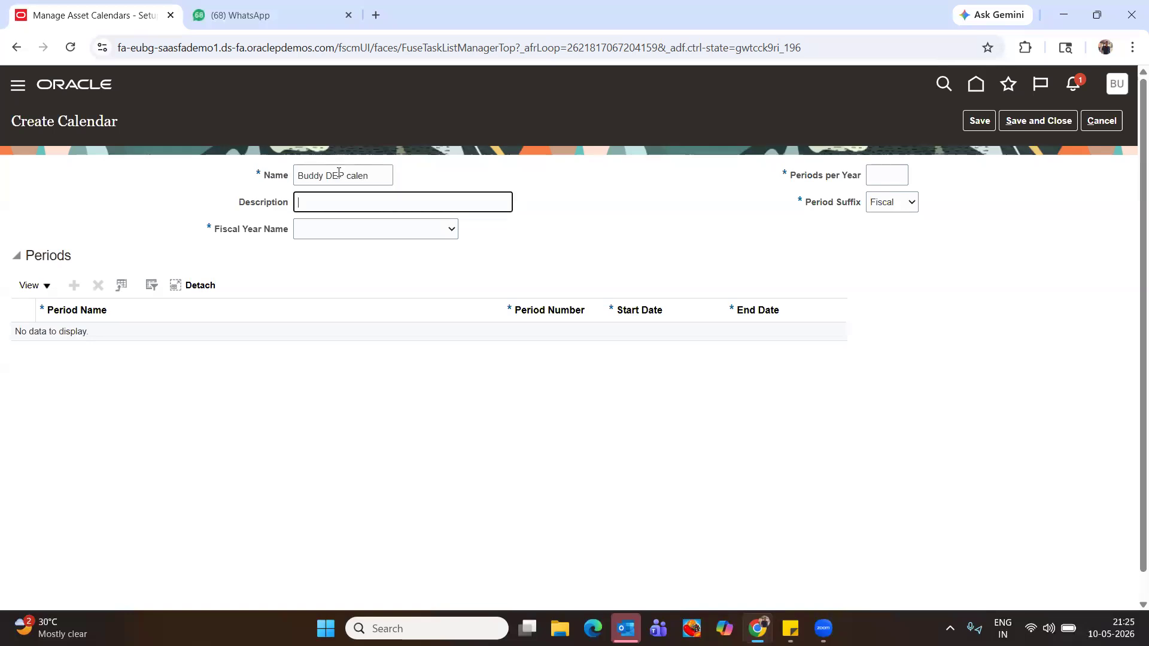
left_click(379, 172)
key("ctrl+a")
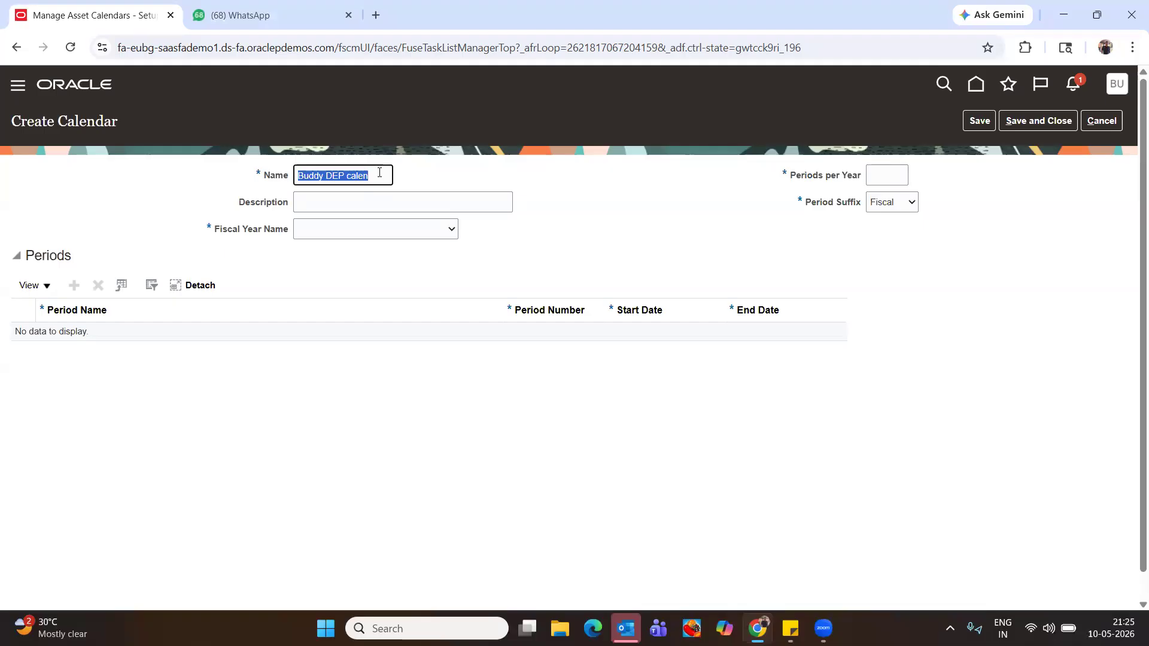
left_click(347, 206)
key("ctrl+v")
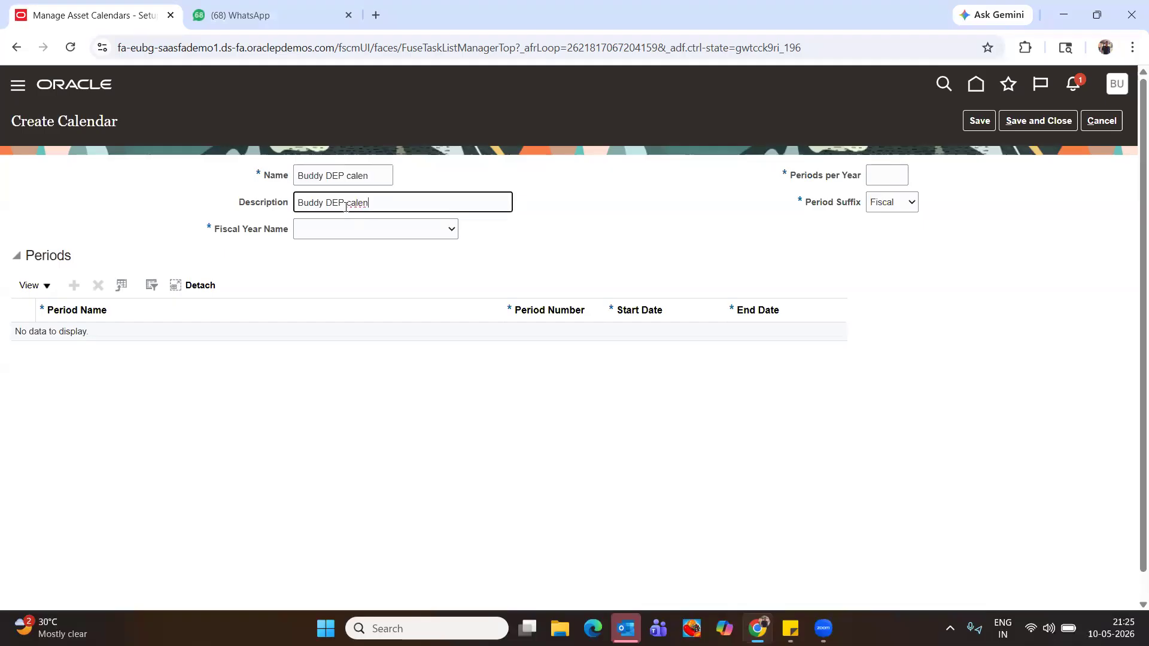
left_click(324, 229)
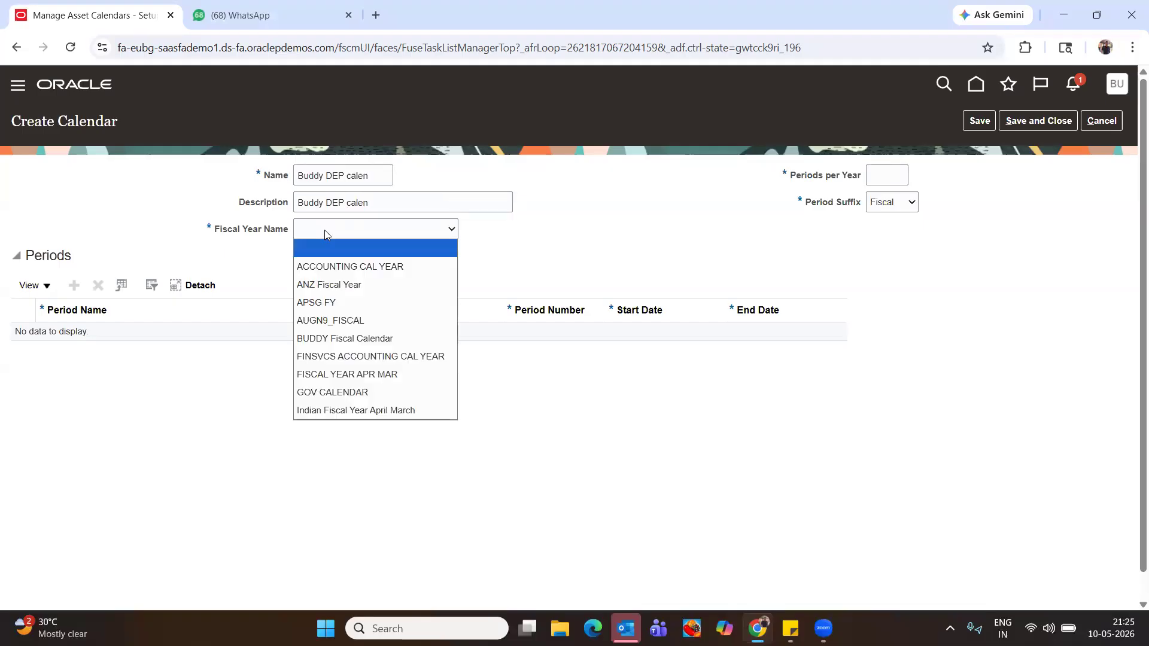
left_click(334, 338)
Set 12 periods per year and save the new asset calendar
left_click(888, 174)
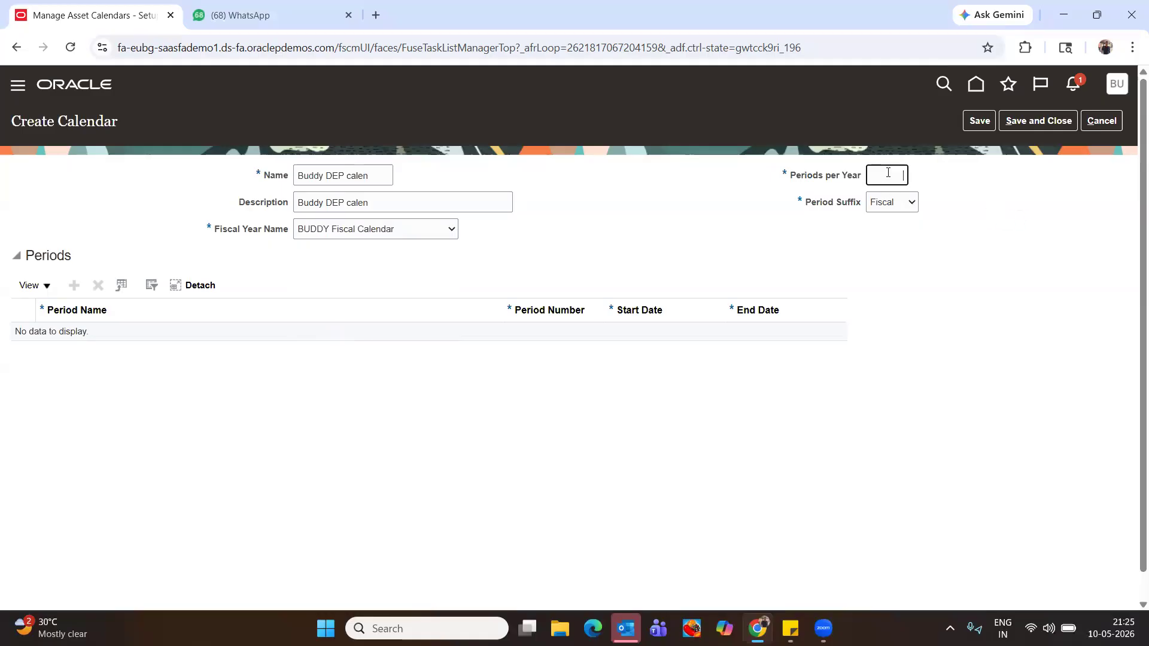
type("12")
key("Tab")
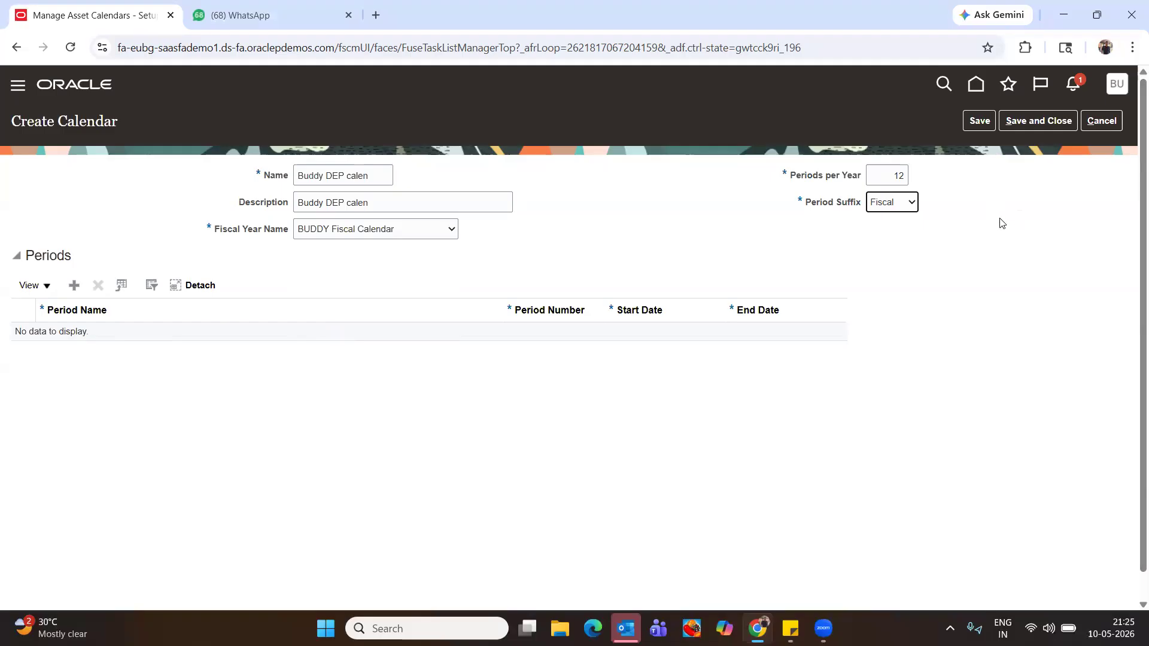
left_click(980, 122)
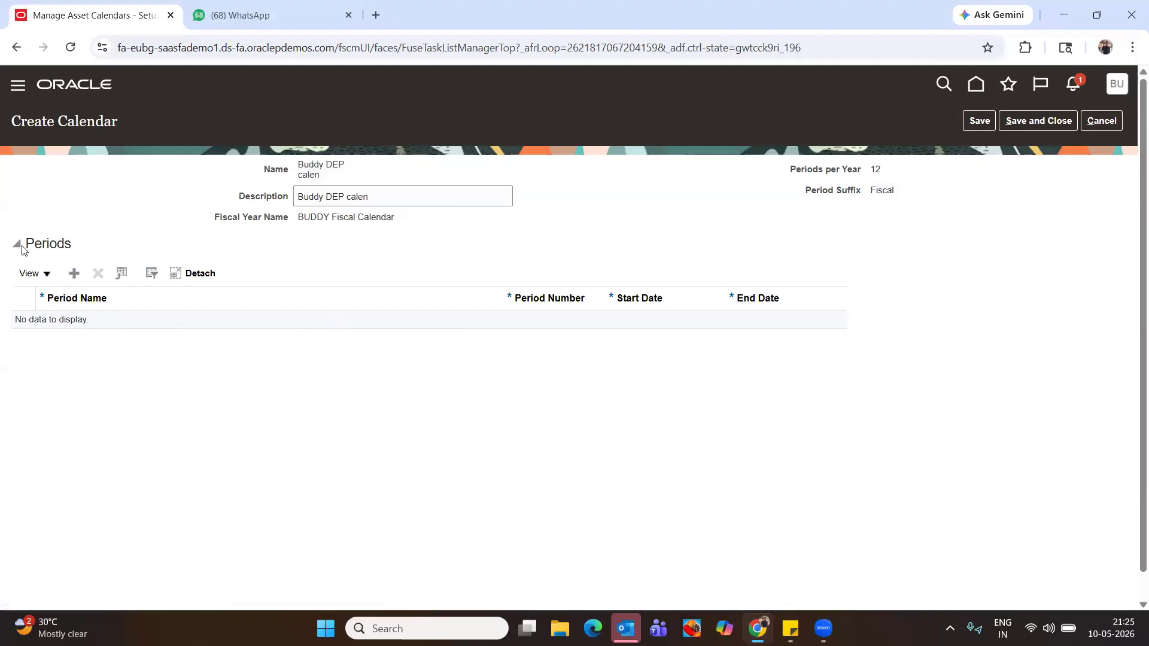
Add period Jan-25 with start date 01/01/25 and end date 12/31/26
left_click(75, 274)
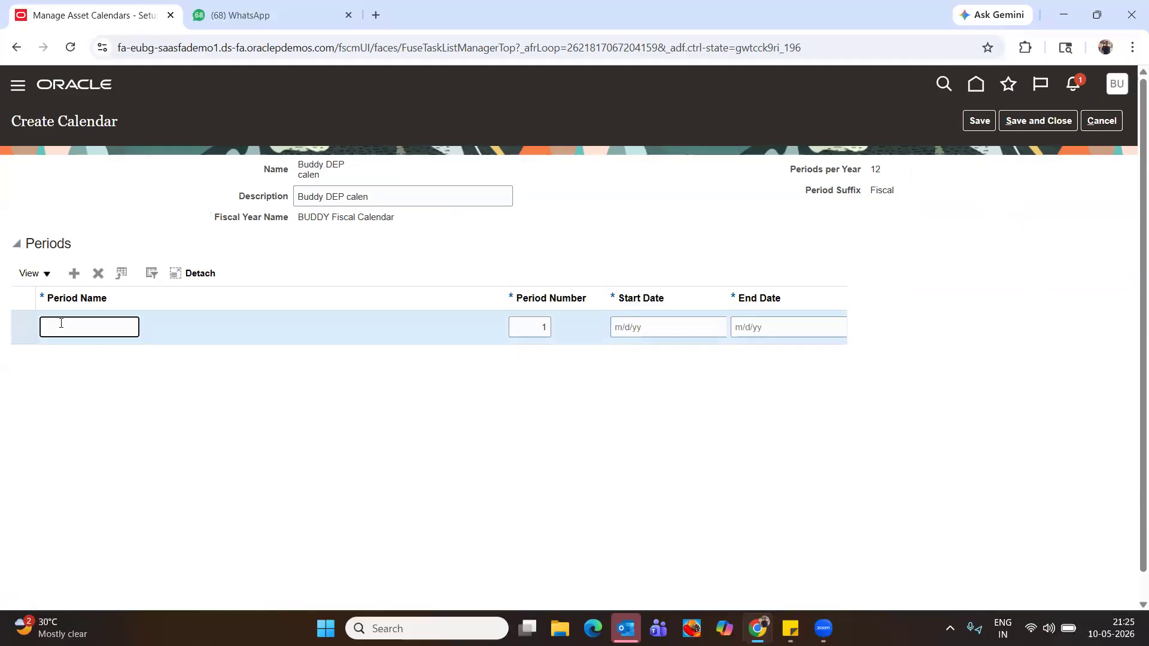
type("Jan-25")
key("Tab")
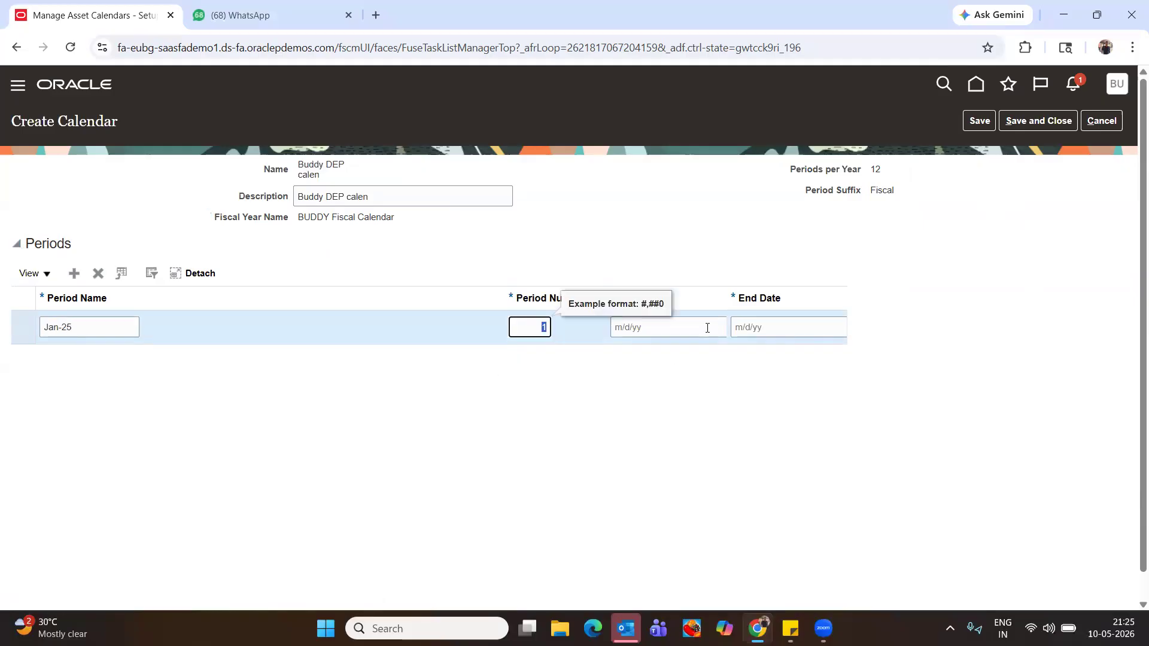
left_click(707, 328)
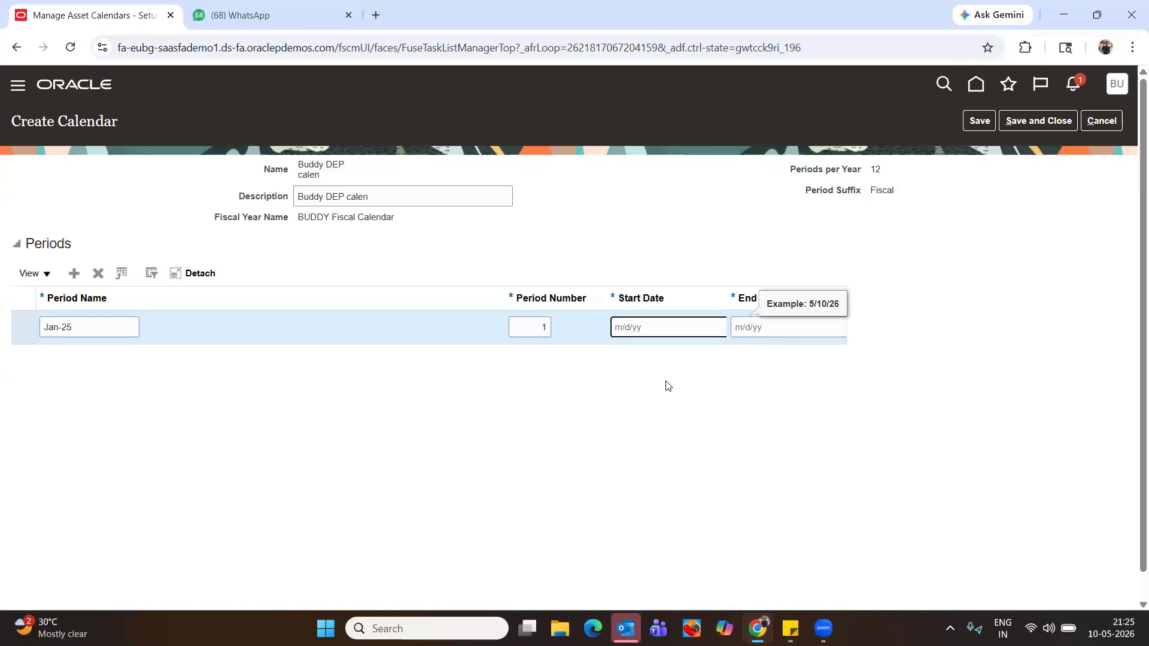
type("01/01/25")
key("Tab")
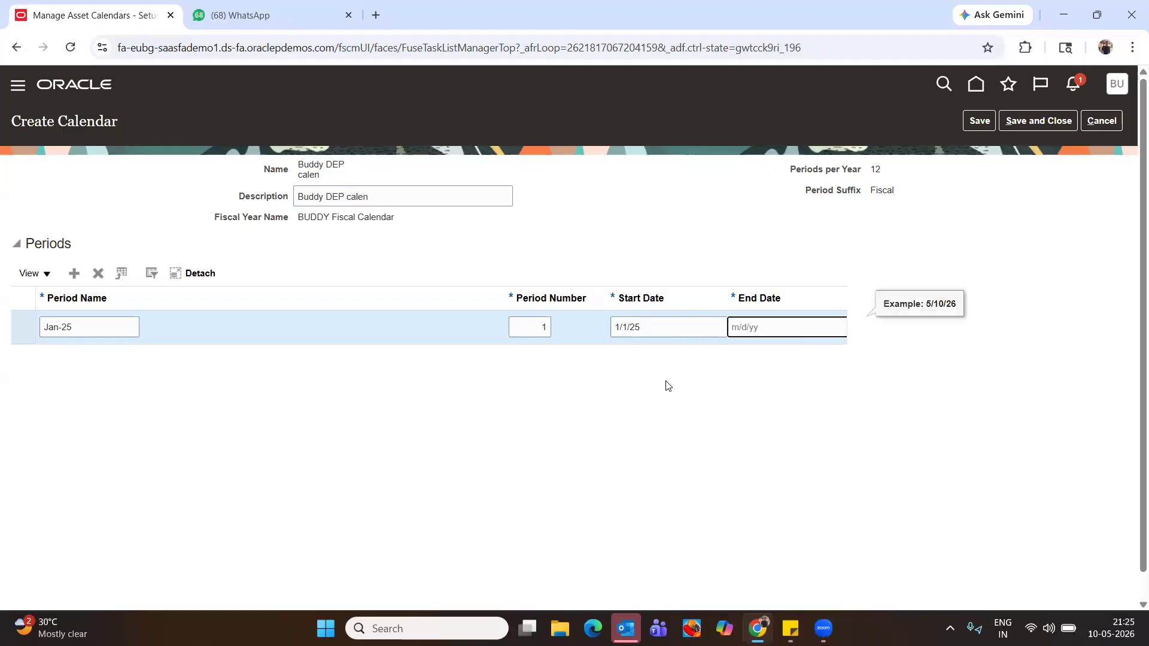
type("12/31/26")
key("Tab")
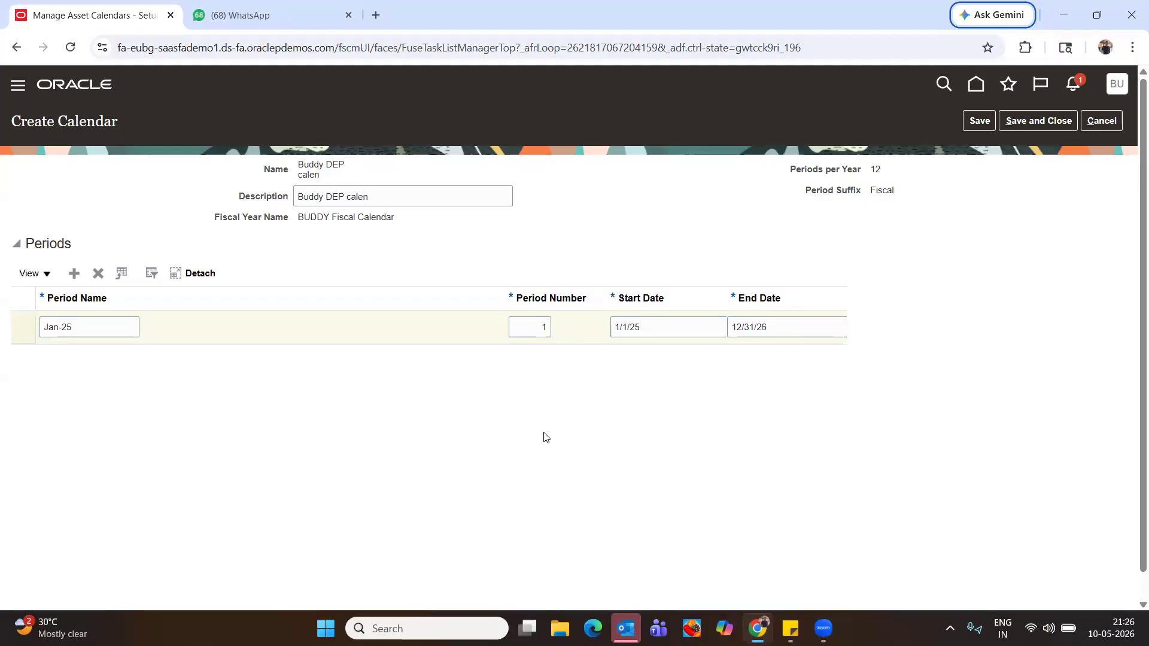
Correct the Jan-25 end date to 1/31/25 and save the calendar
left_click(657, 327)
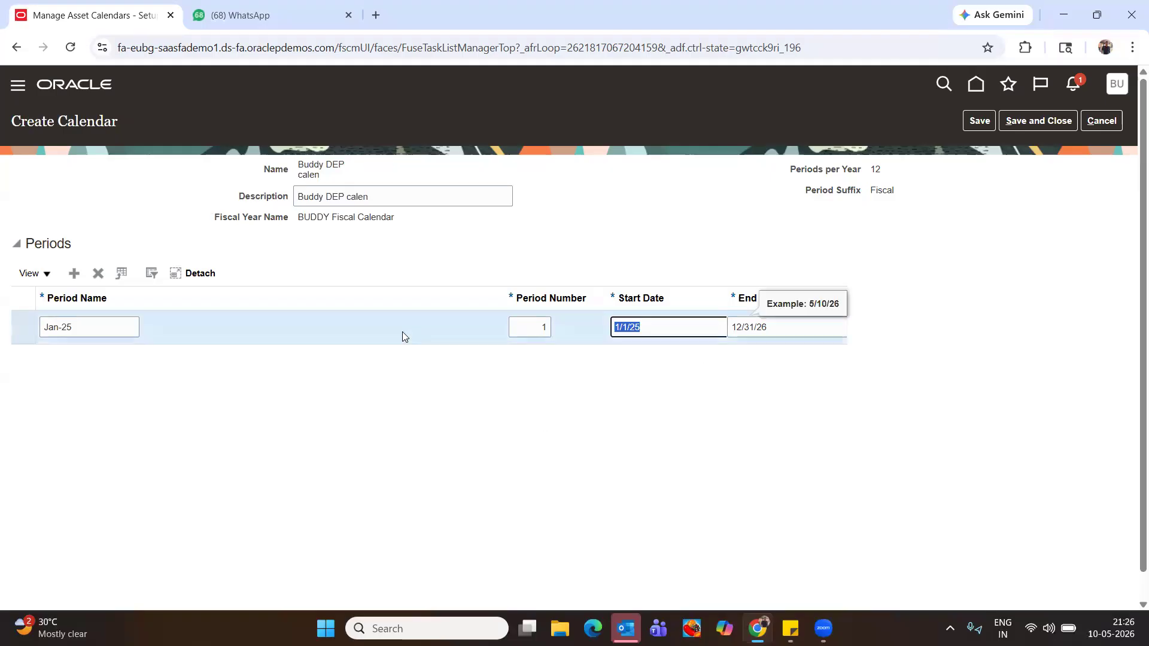
key("ctrl+c")
left_click(778, 327)
key("ctrl+v")
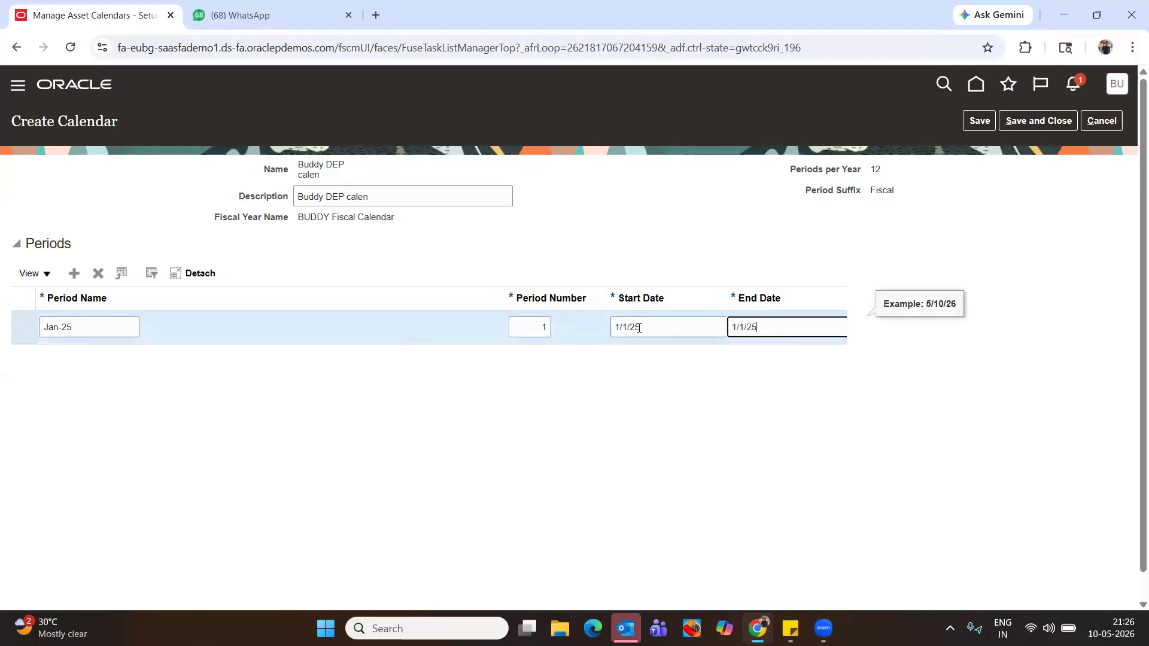
left_click(741, 328)
type("3")
left_click(726, 440)
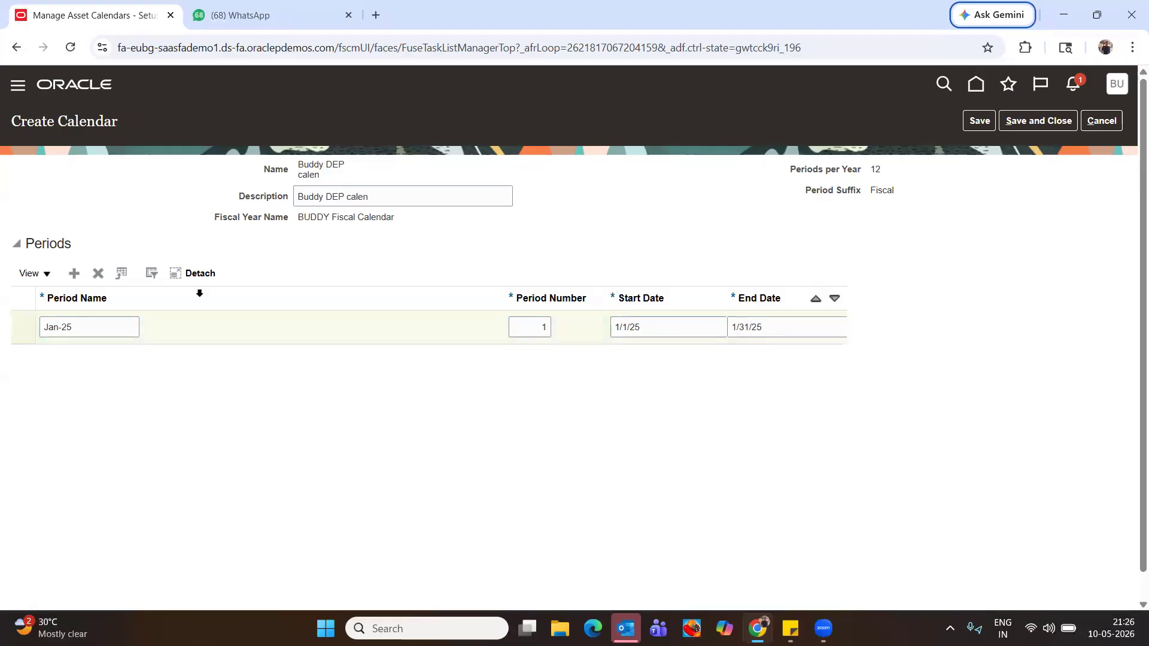
left_click(978, 121)
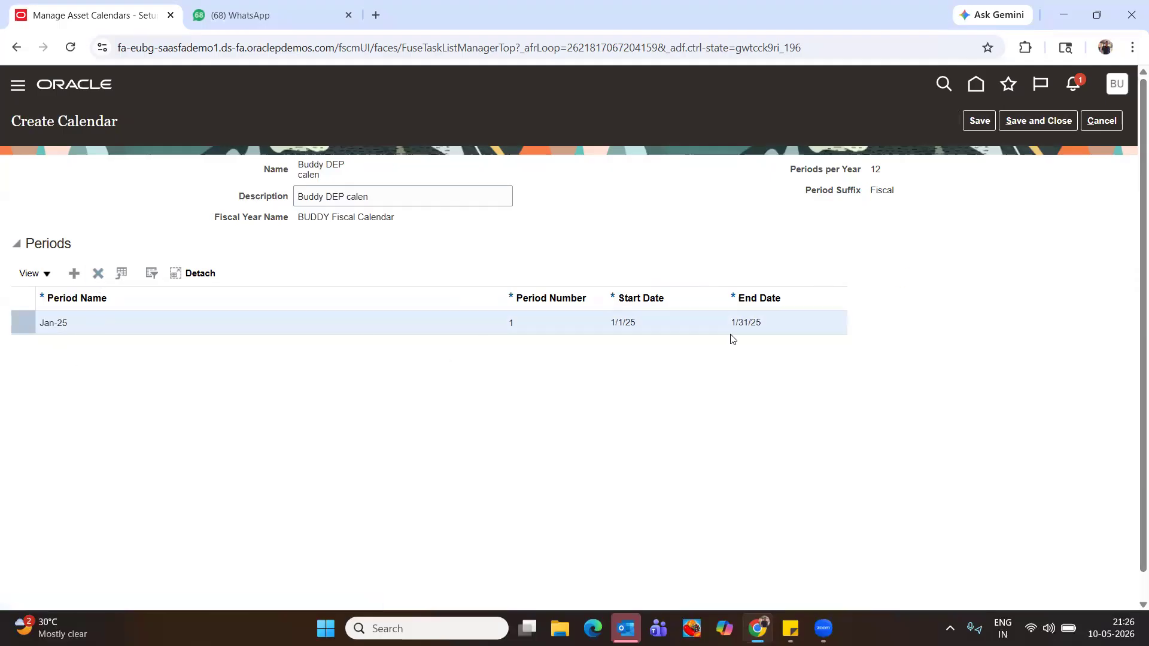
Add an empty period row after Jan-25, then delete it
double_click(754, 325)
left_click(74, 273)
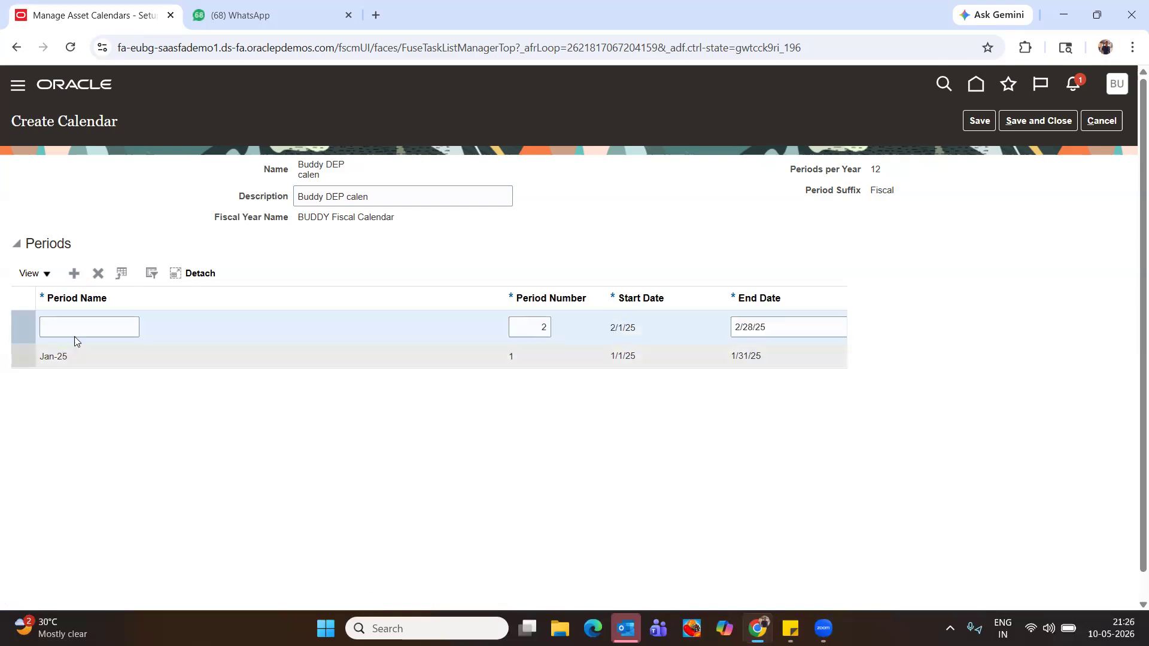
left_click(754, 356)
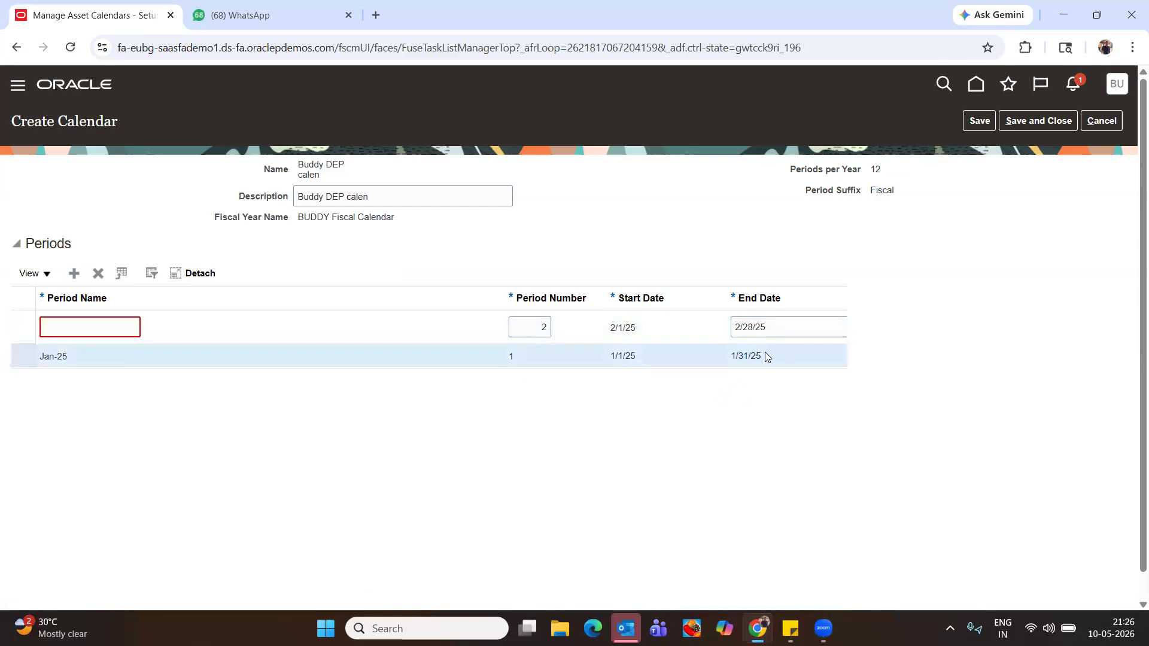
left_click(75, 328)
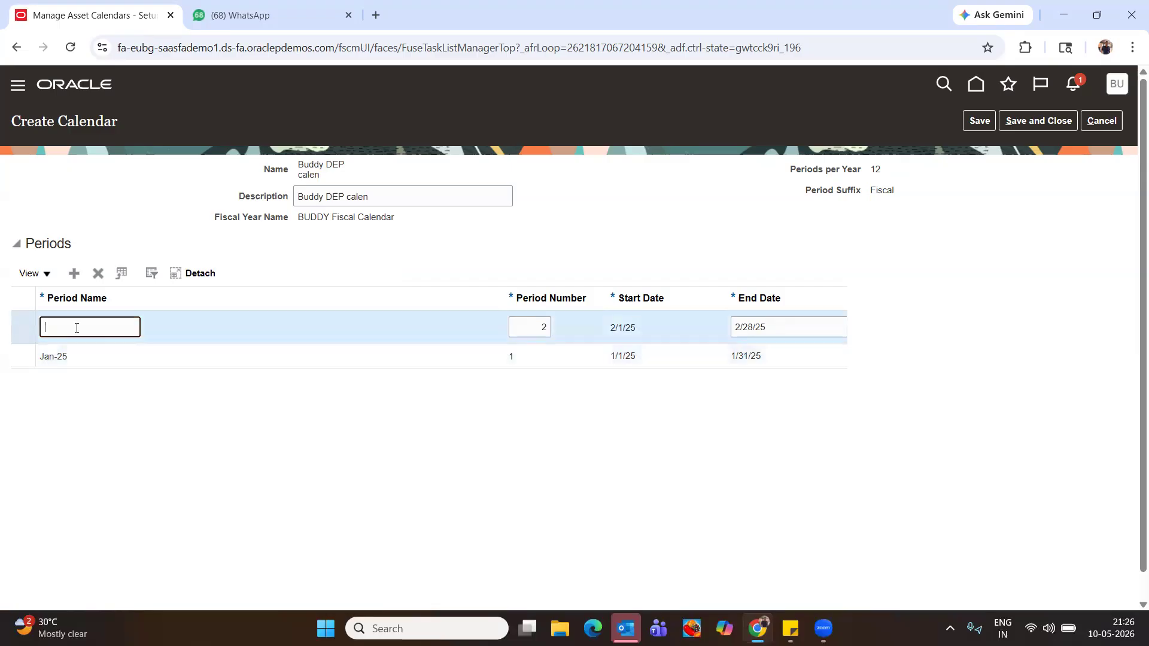
left_click(99, 273)
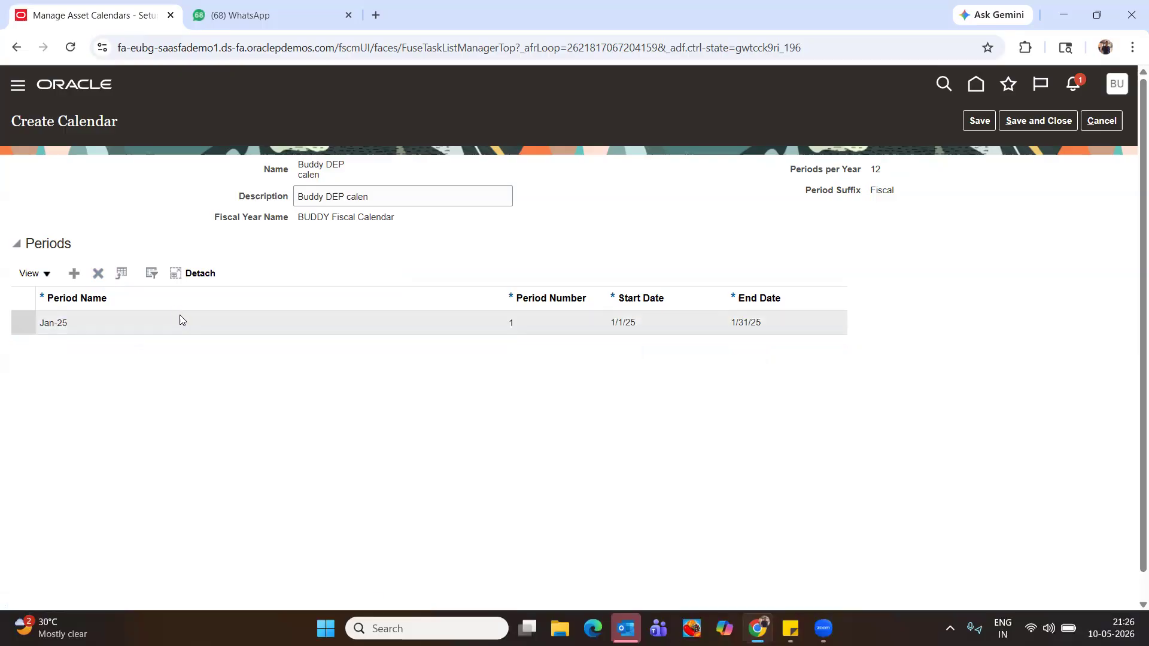
Delete the Jan-25 period row and add a fresh empty row
left_click(637, 325)
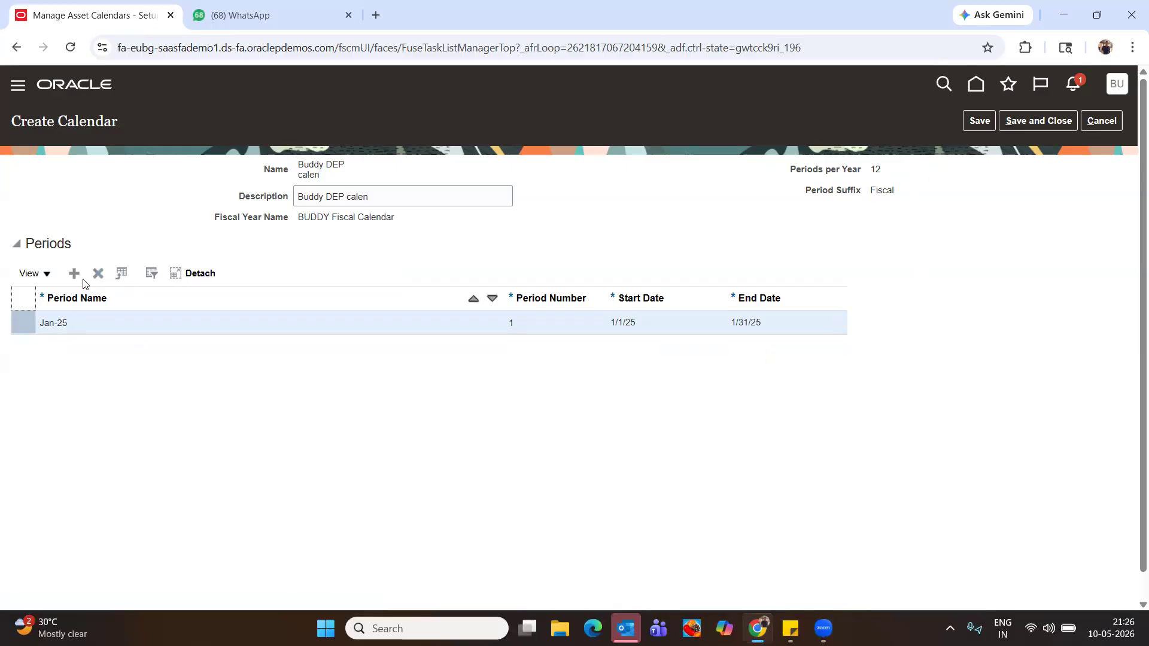
left_click(102, 275)
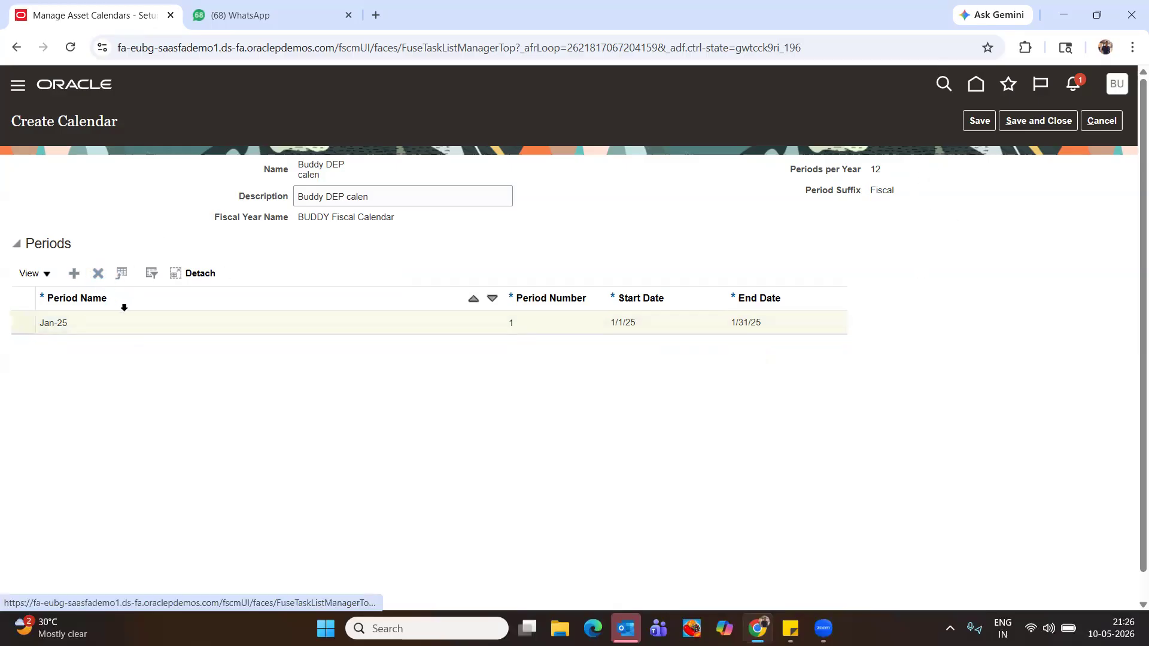
left_click(83, 277)
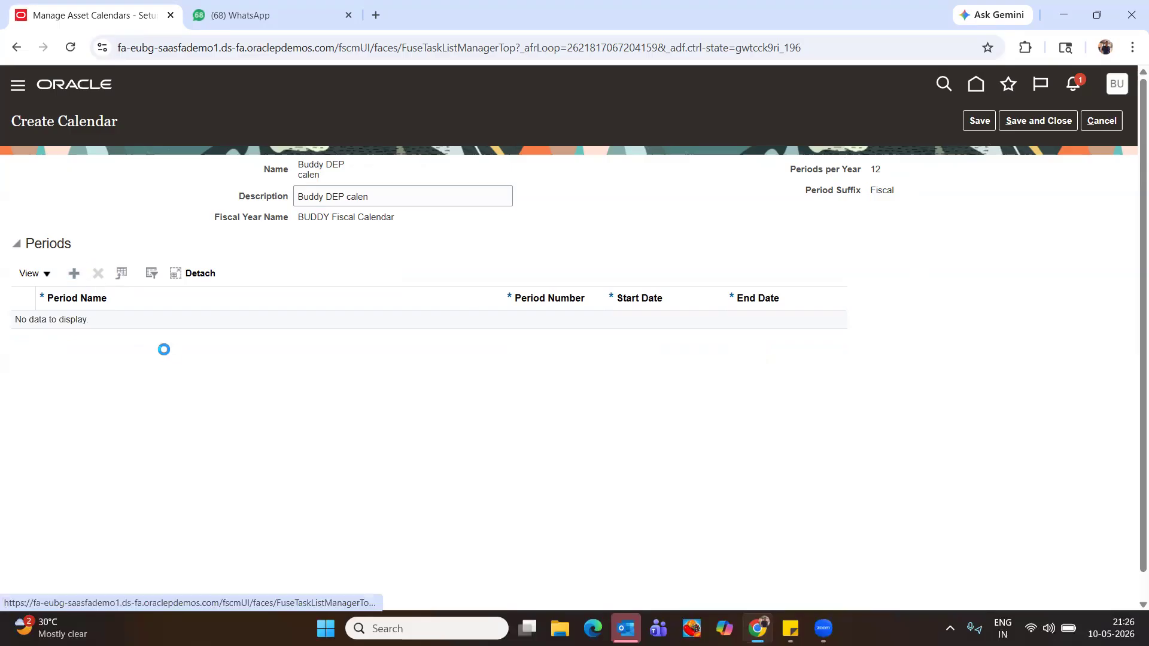
Enter period JAN-25 running 1/1/25 to 06/30/25 and attempt to save it
left_click(75, 332)
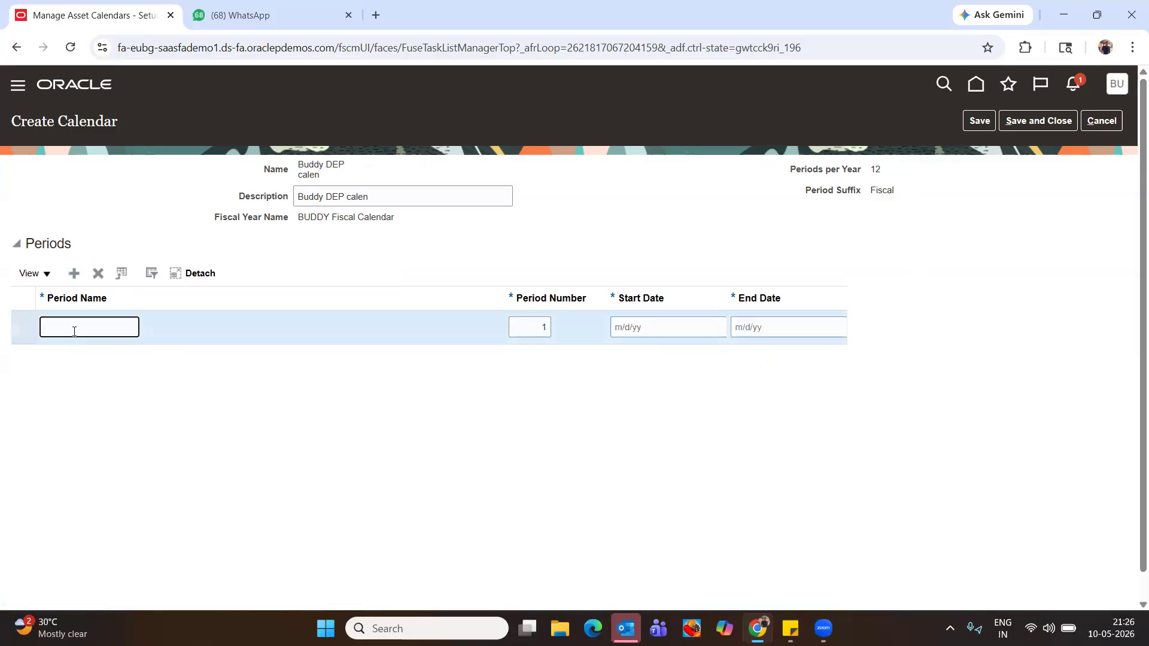
type("JAN-25")
key("Tab")
key("Tab")
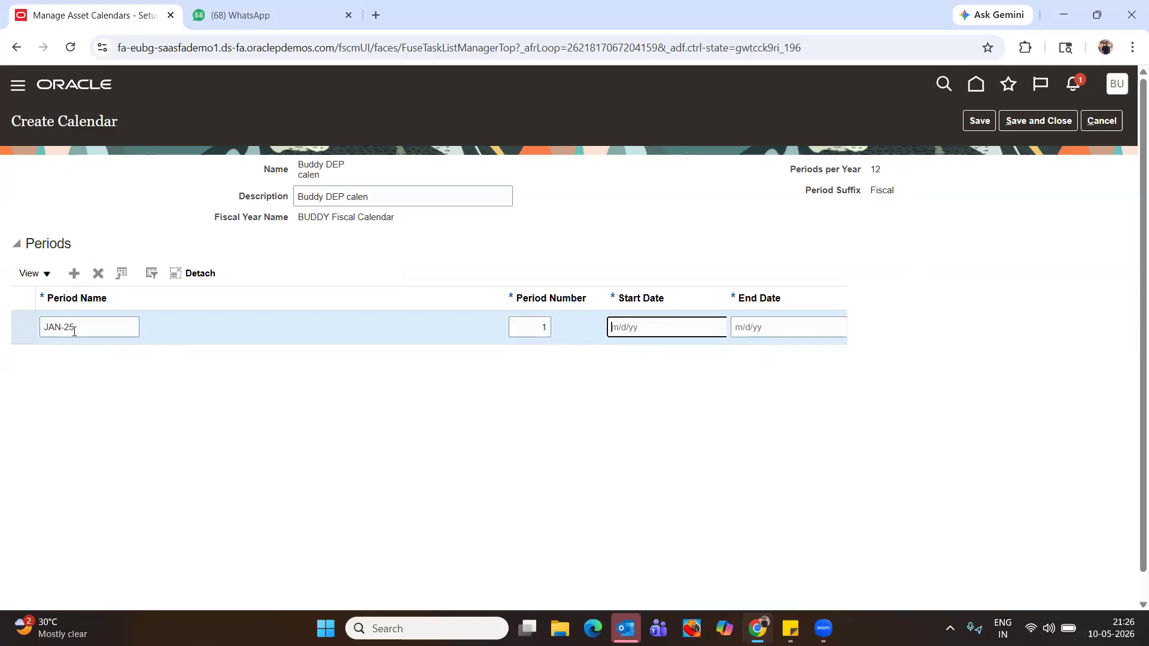
type("1")
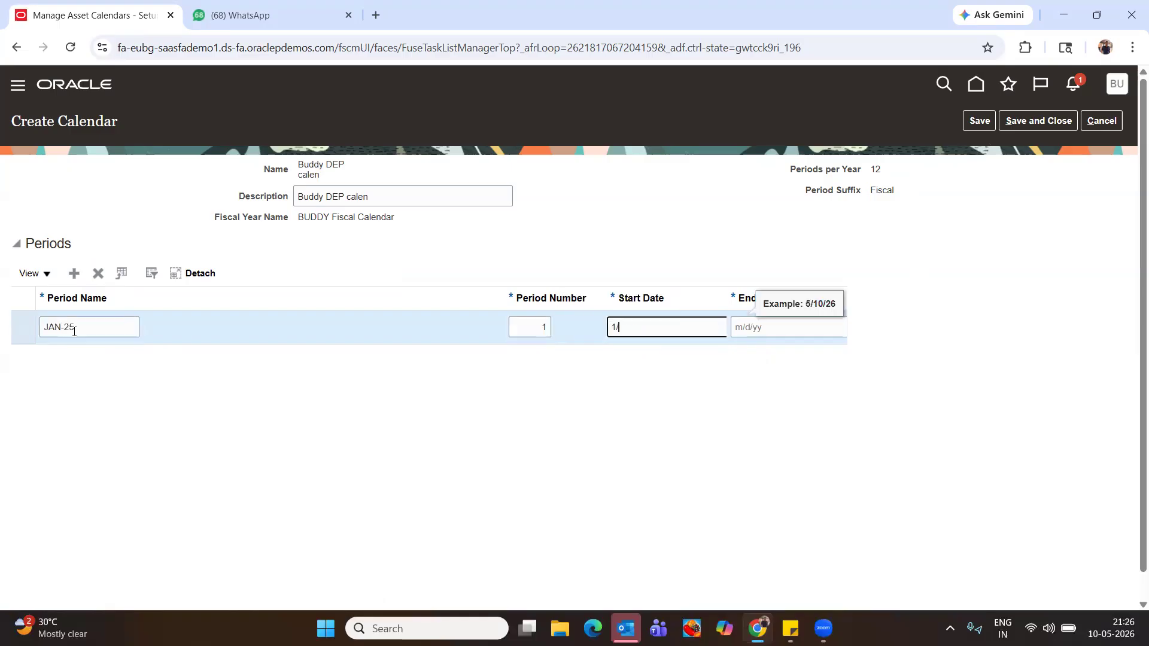
type("/1/25")
key("Tab")
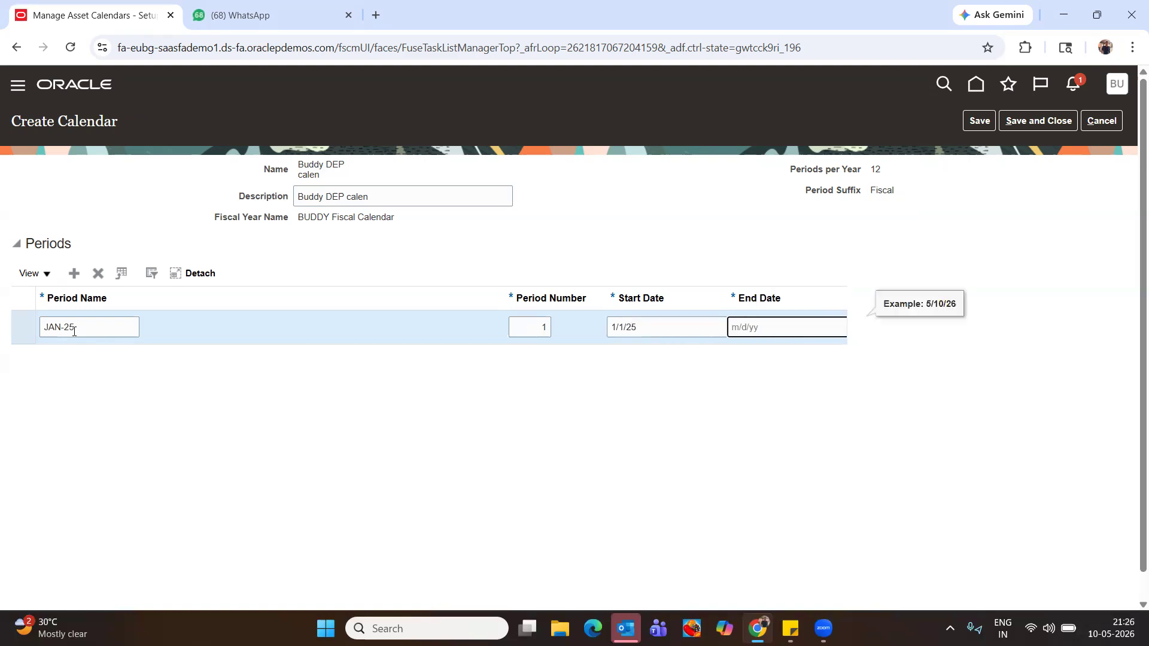
type("06/30/25")
key("Tab")
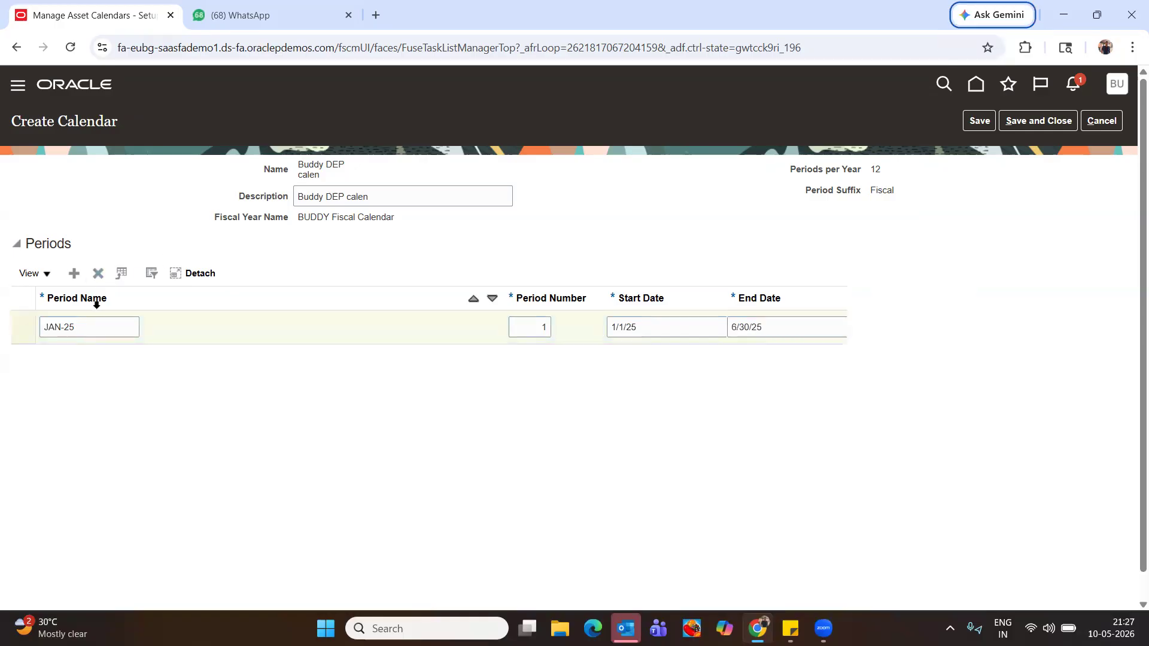
left_click(75, 275)
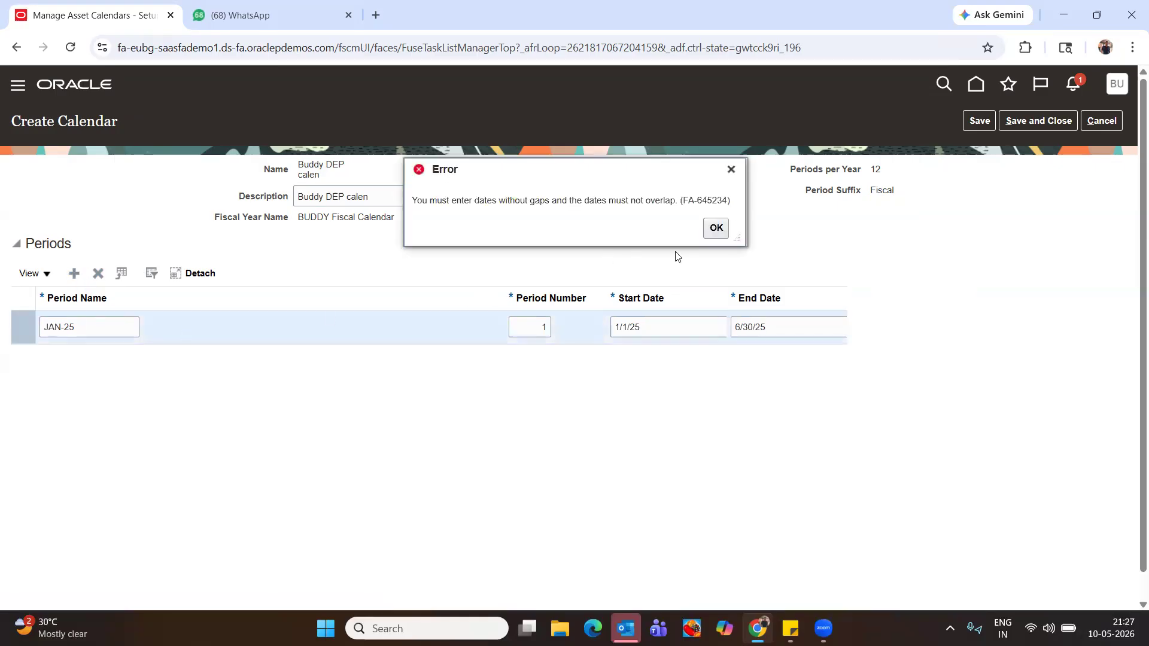
Retry saving the calendar, dismissing the date gaps/overlap error each time
left_click(720, 238)
left_click(970, 122)
left_click(715, 228)
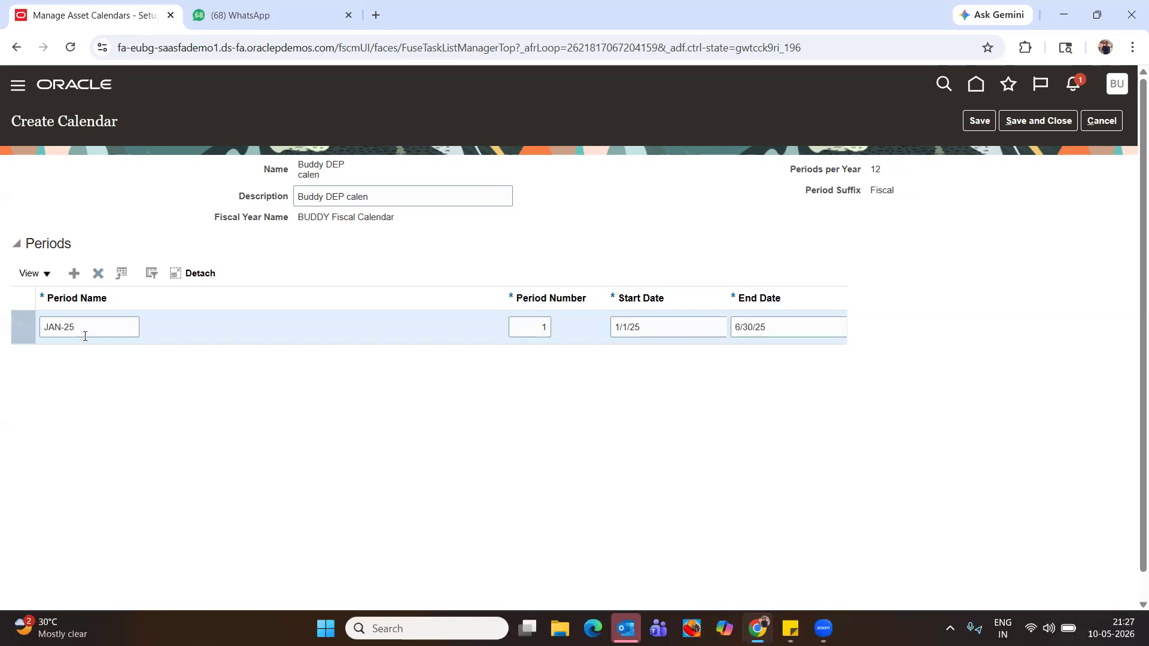
left_click(979, 120)
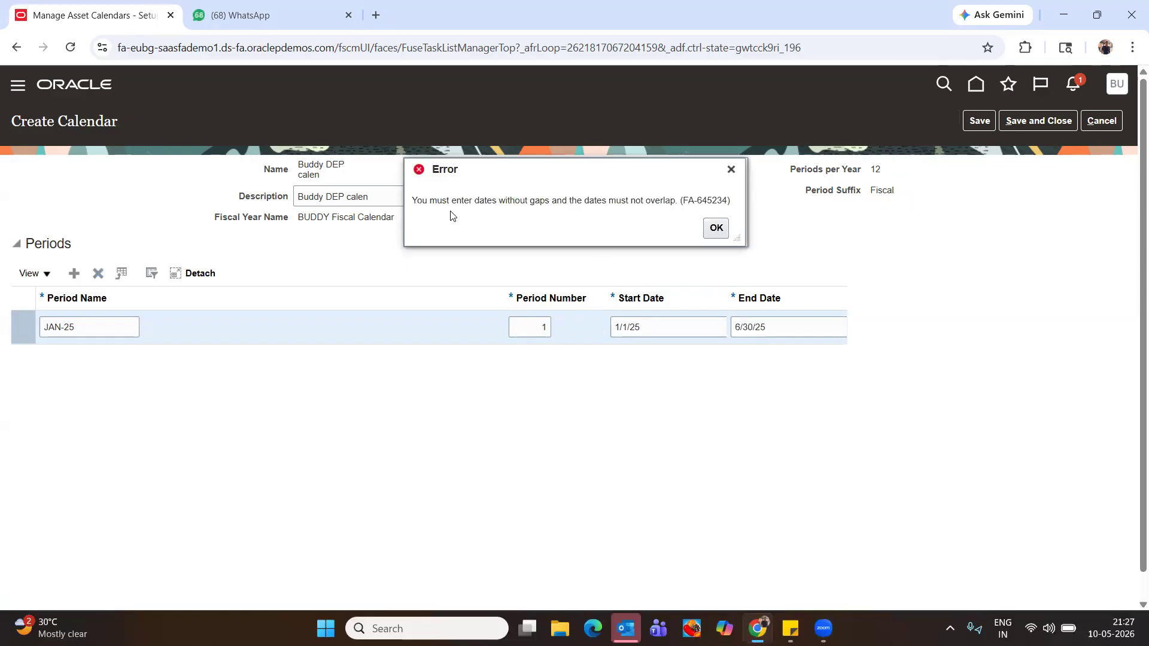
left_click_drag(453, 203, 682, 206)
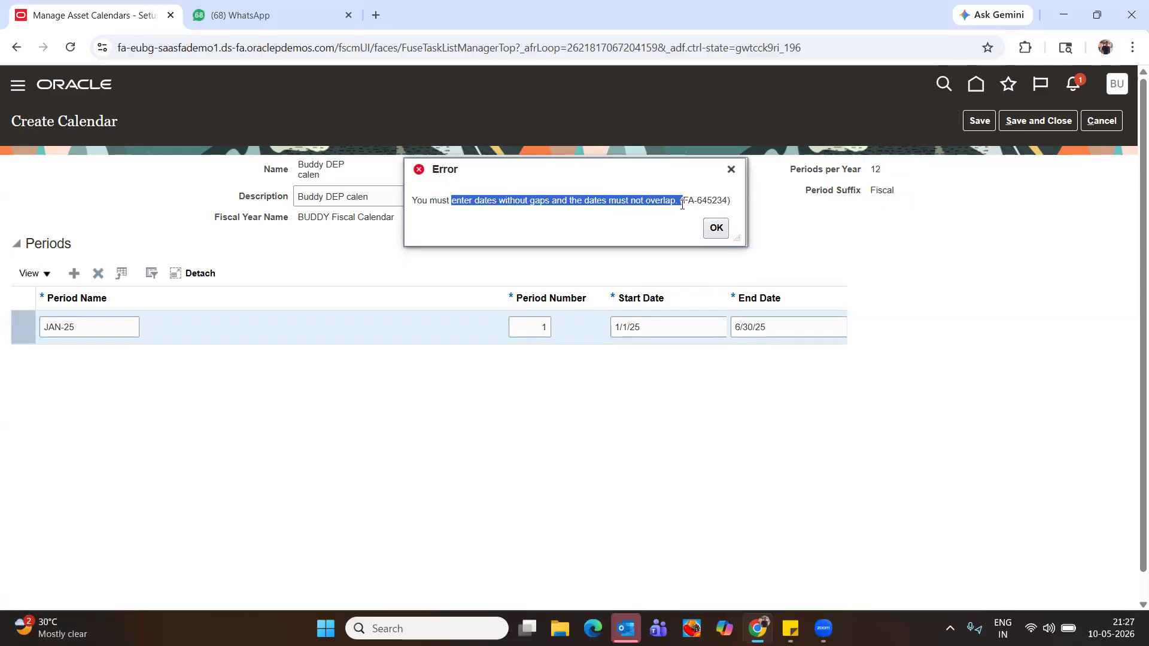
left_click(717, 228)
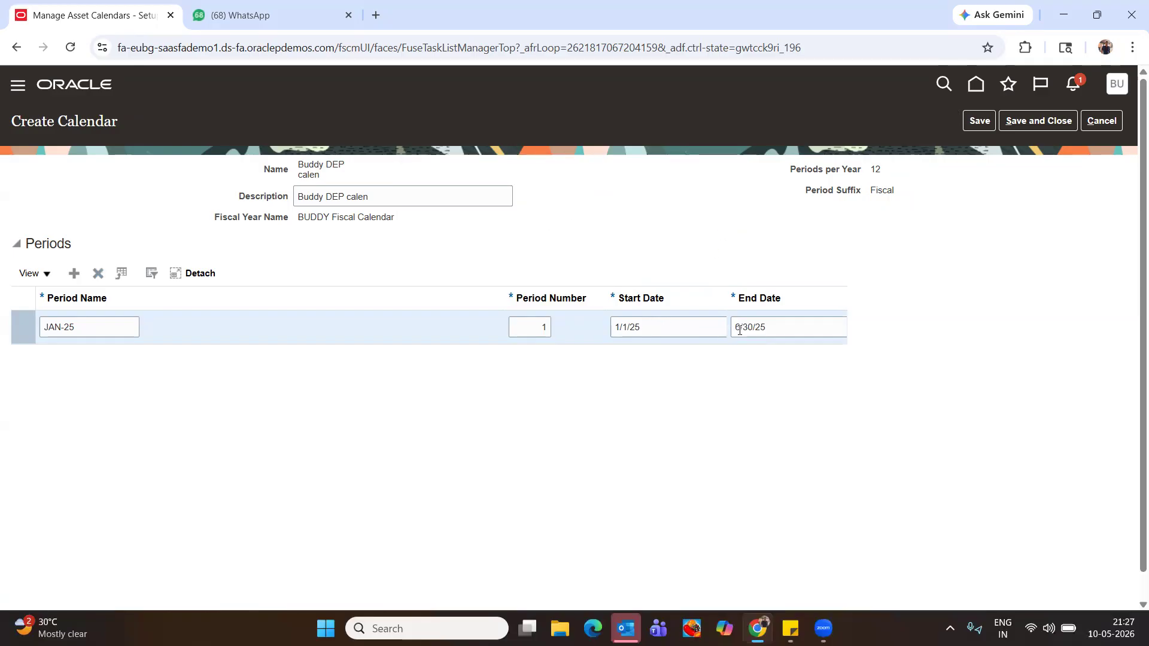
Try period number 2, then 6, save, and dismiss the recurring date gaps error
double_click(540, 331)
type("2")
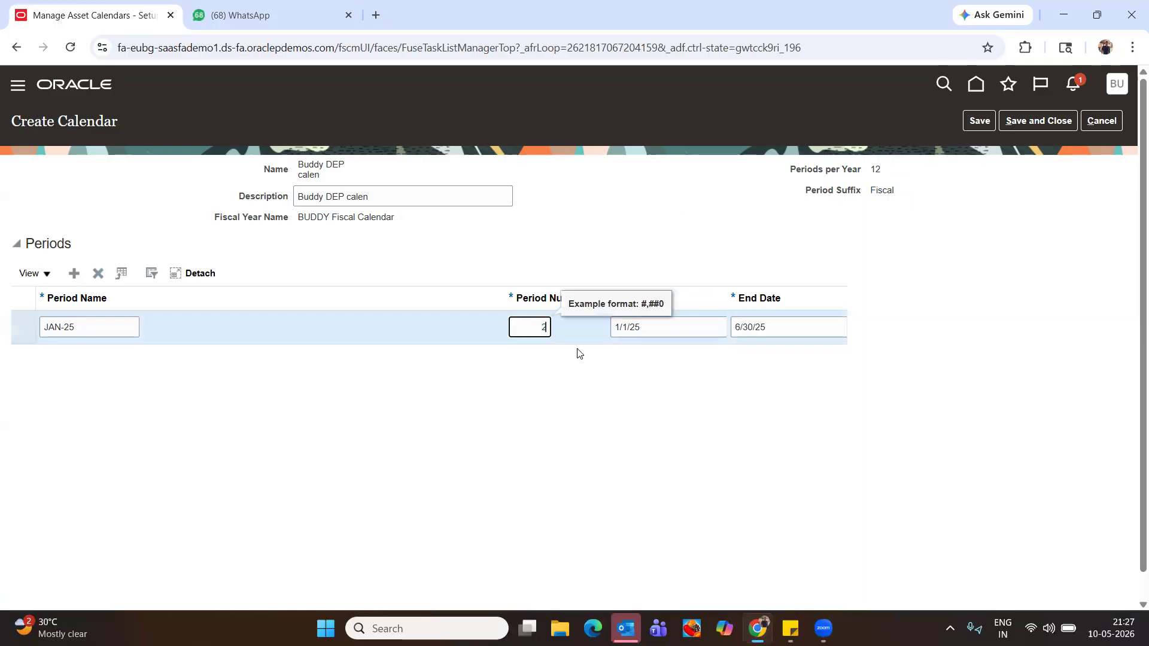
key("Tab")
key("shift+Tab")
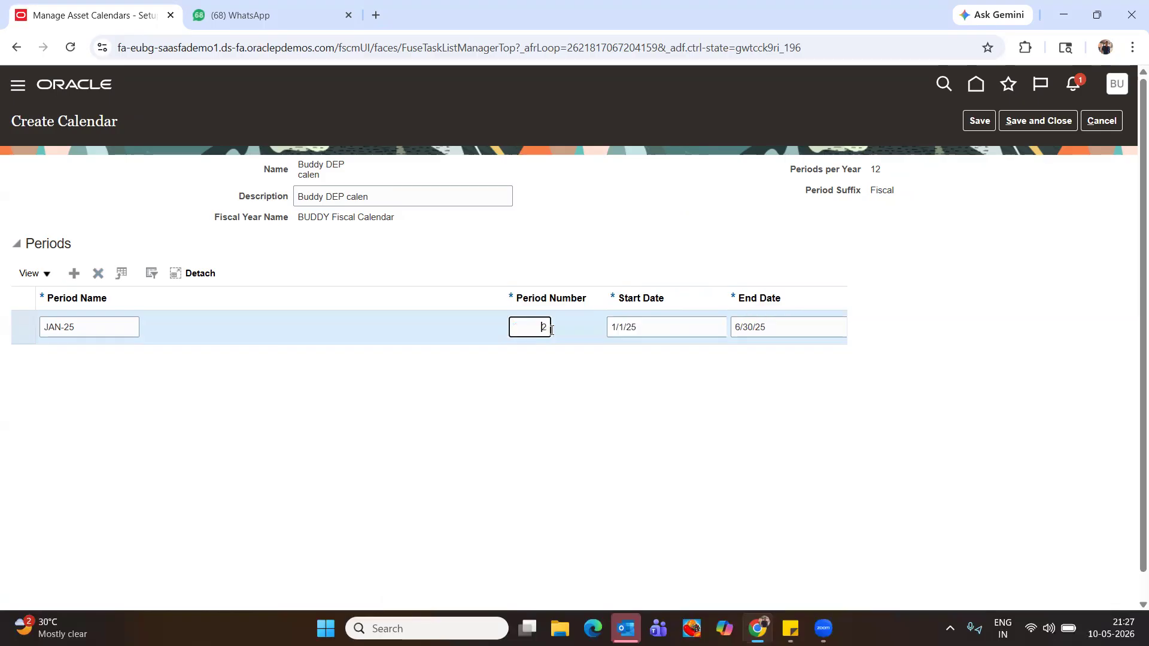
type("6")
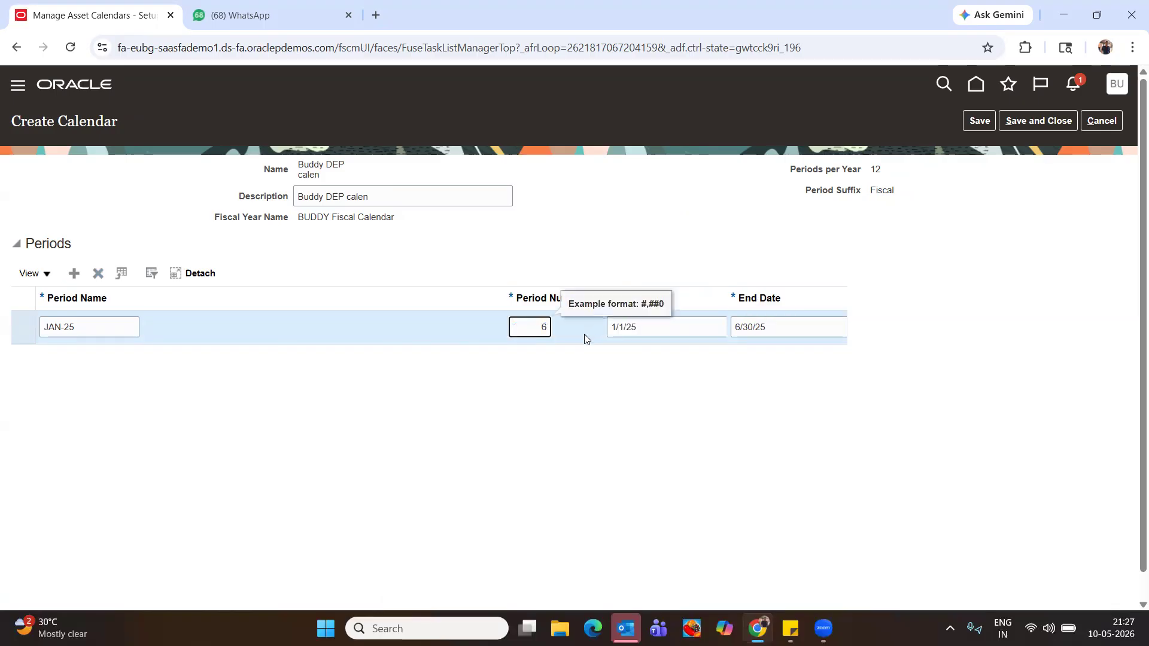
key("Tab")
left_click(979, 120)
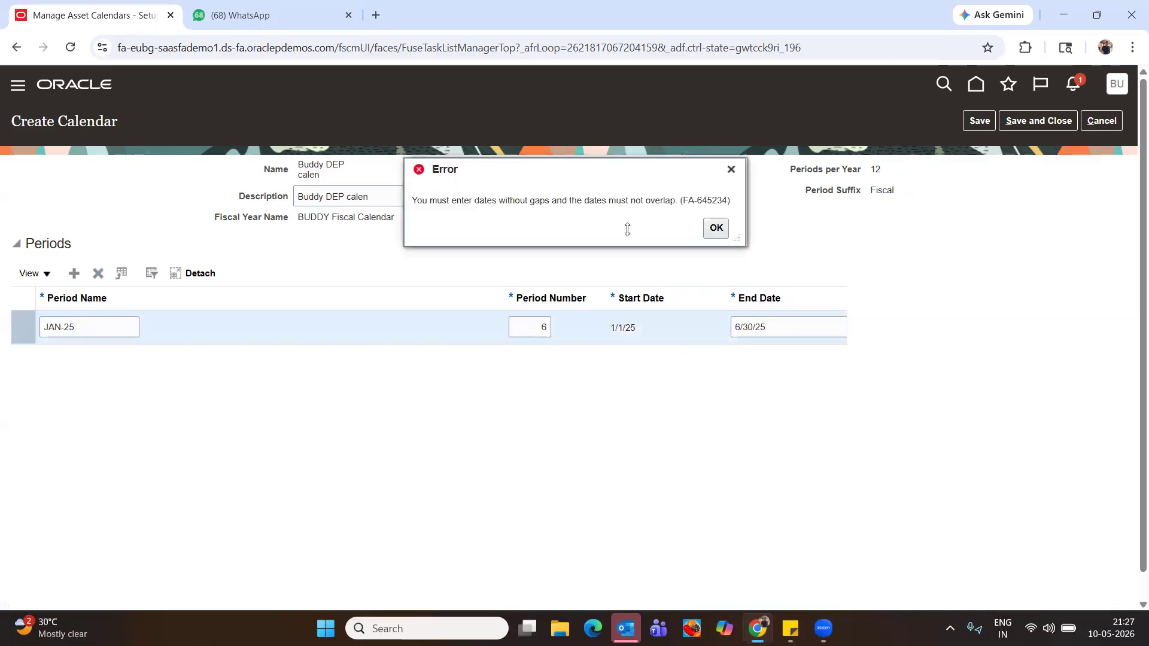
left_click(716, 228)
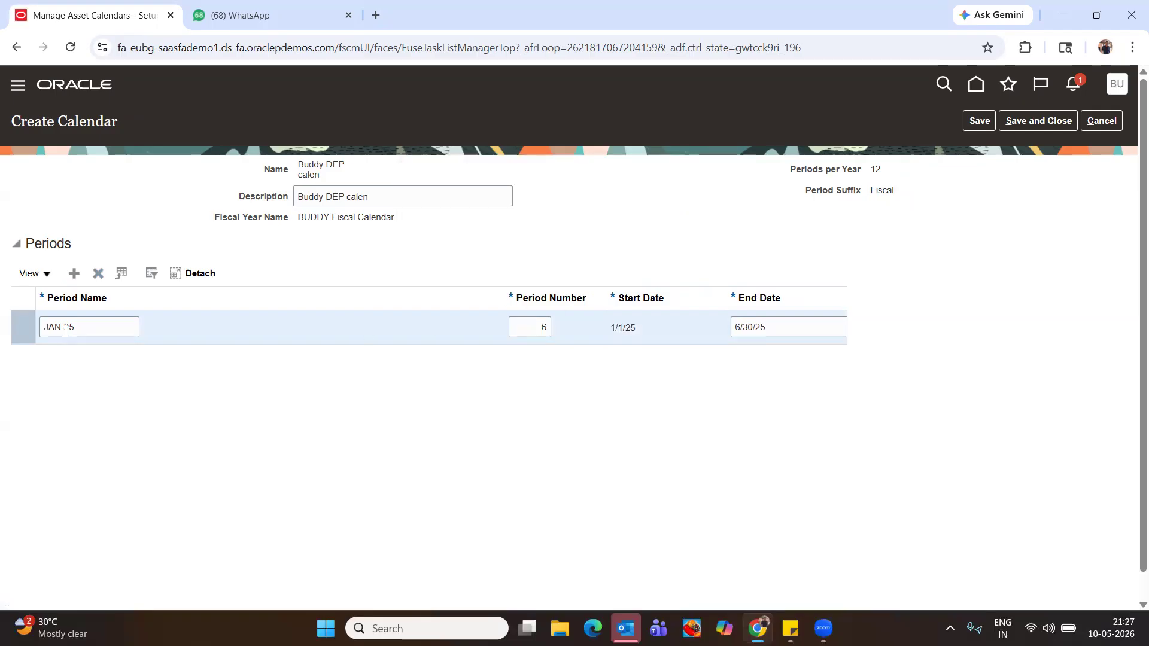
Set the period number back to 2 and start retyping the name JAN-25 as 'FE'
left_click(96, 332)
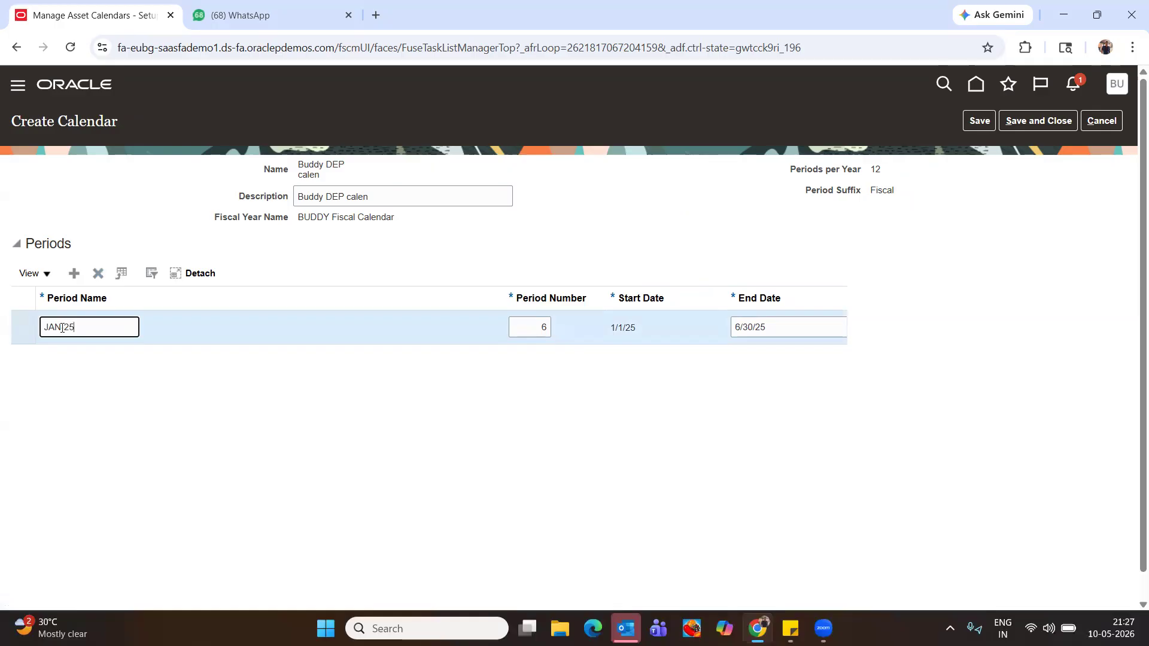
left_click(73, 275)
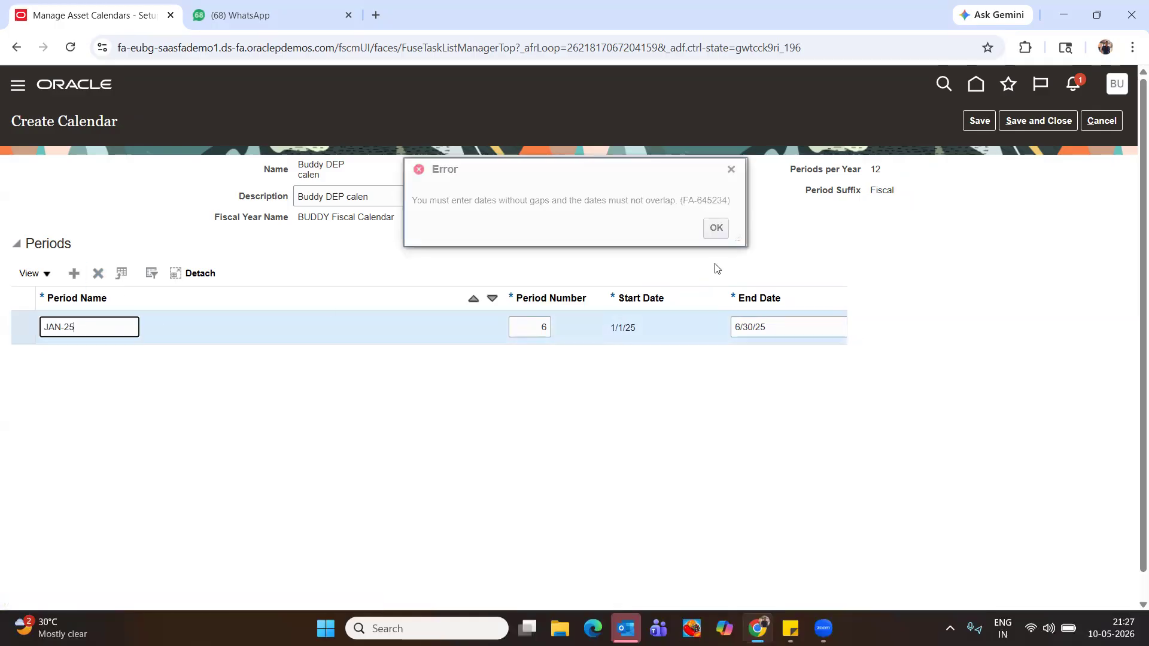
left_click(721, 229)
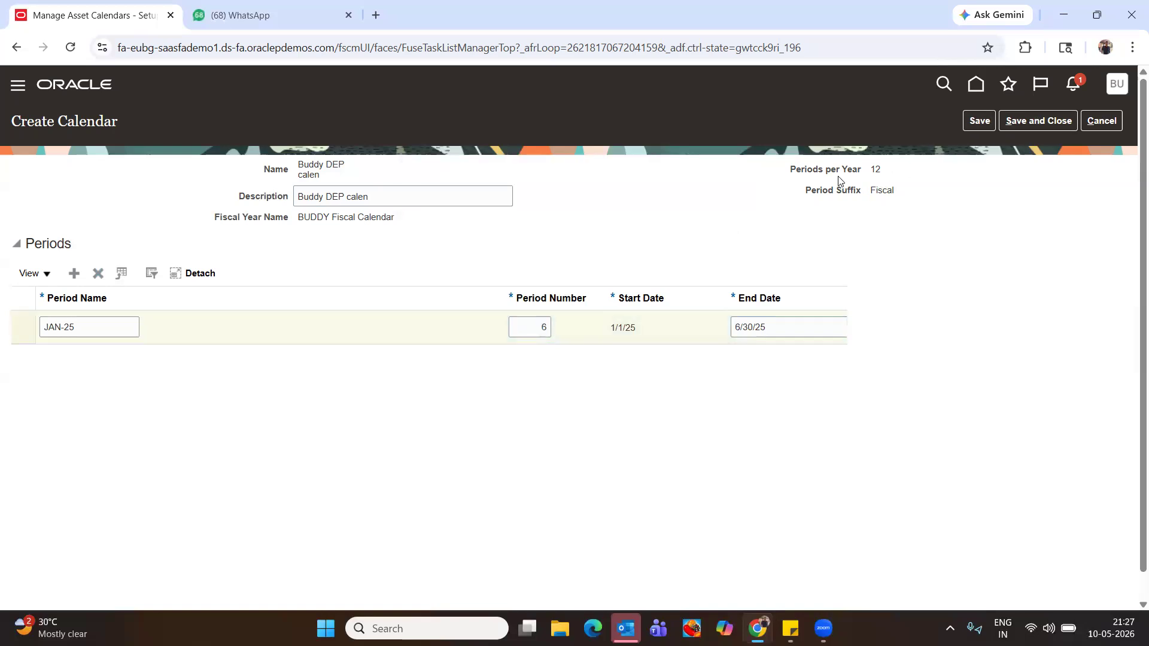
double_click(876, 170)
left_click(540, 328)
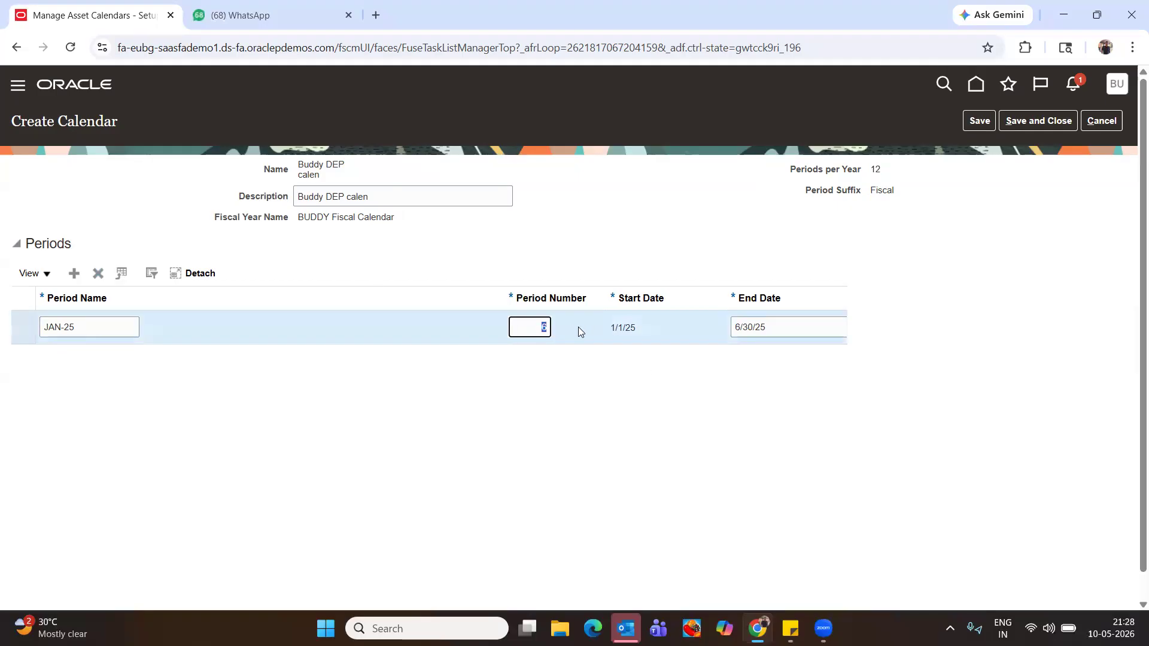
key("Tab")
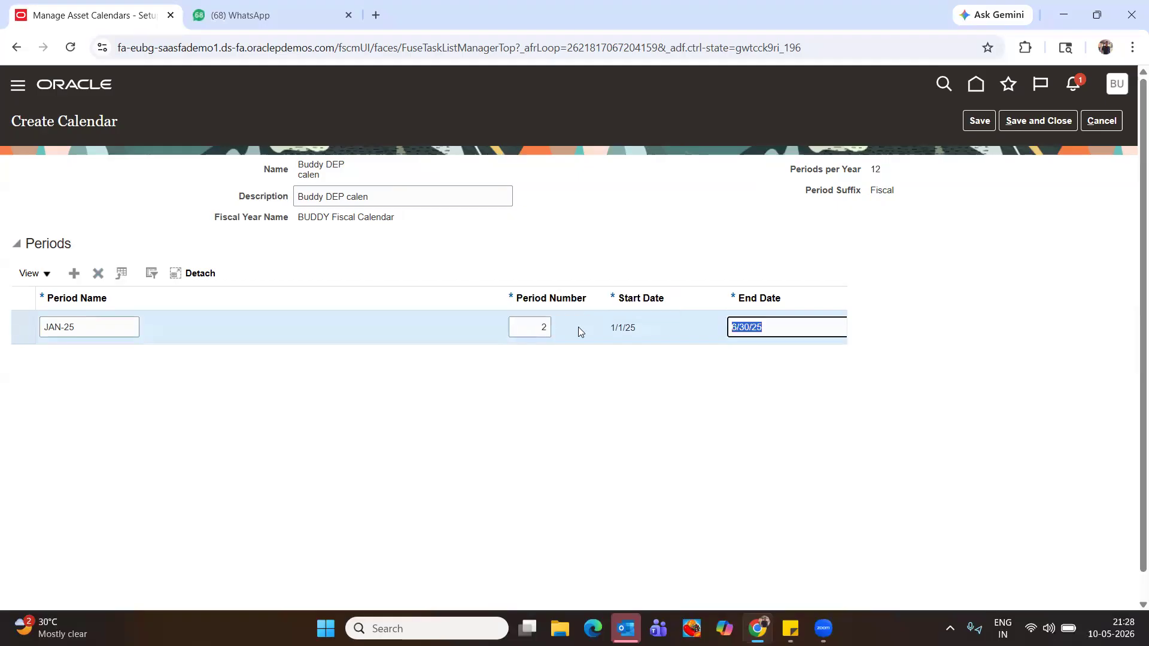
left_click(76, 329)
type("FEB-2")
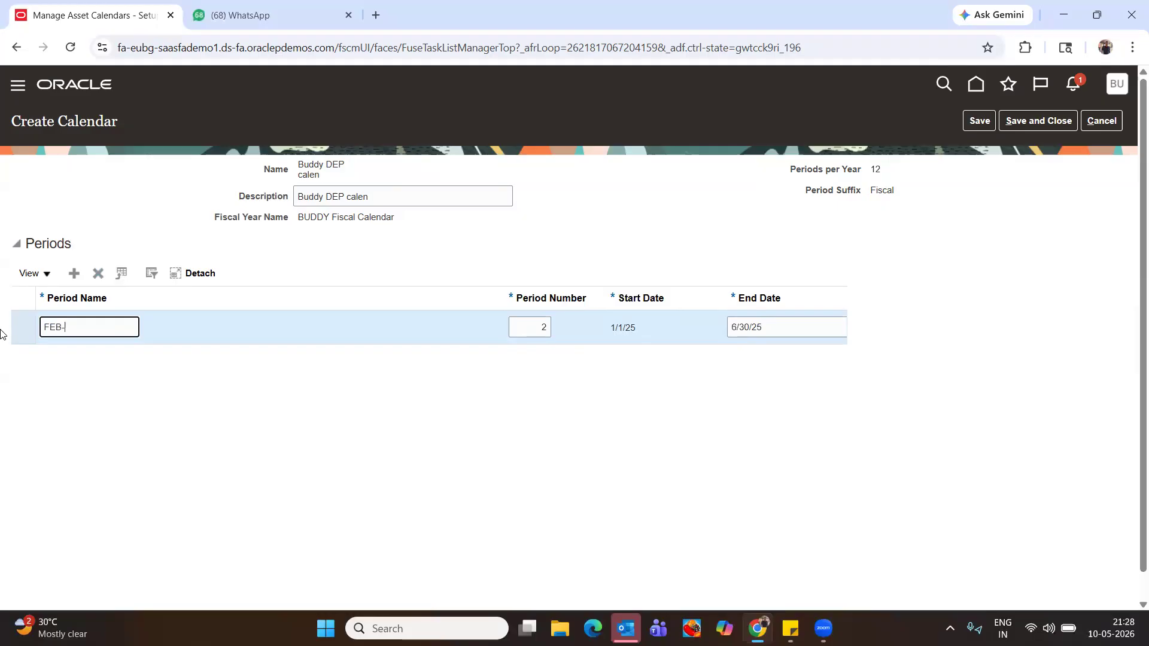
Discard the unfinished calendar and start a new one named 'Buddy2 CAL FISC'
left_click(1099, 121)
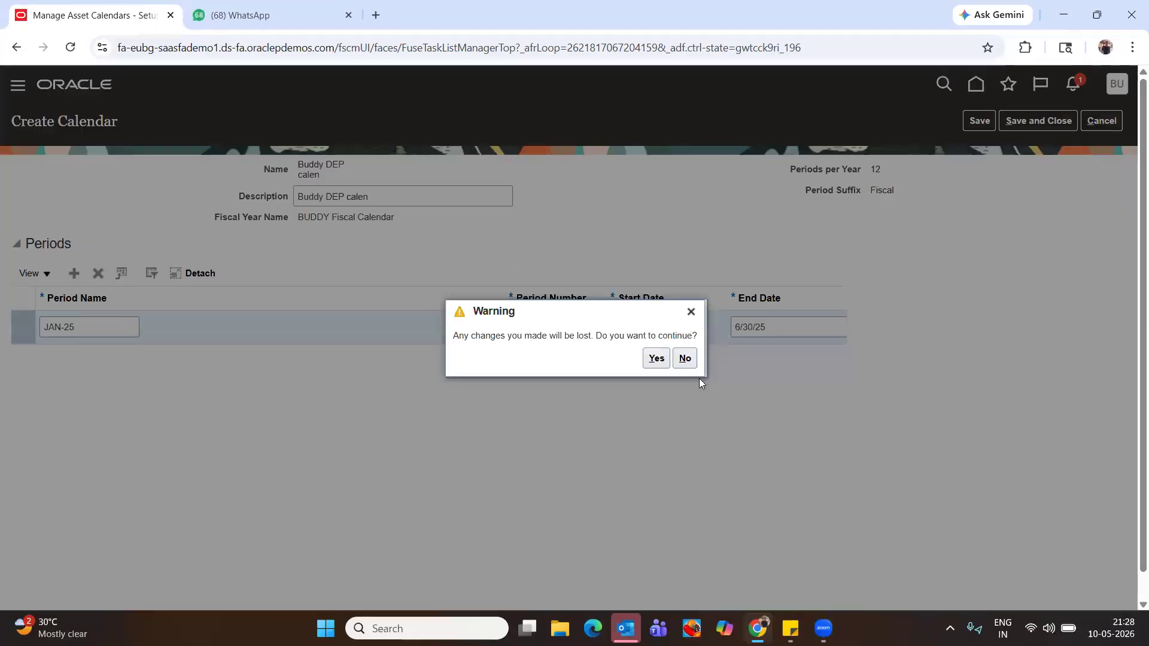
left_click(655, 357)
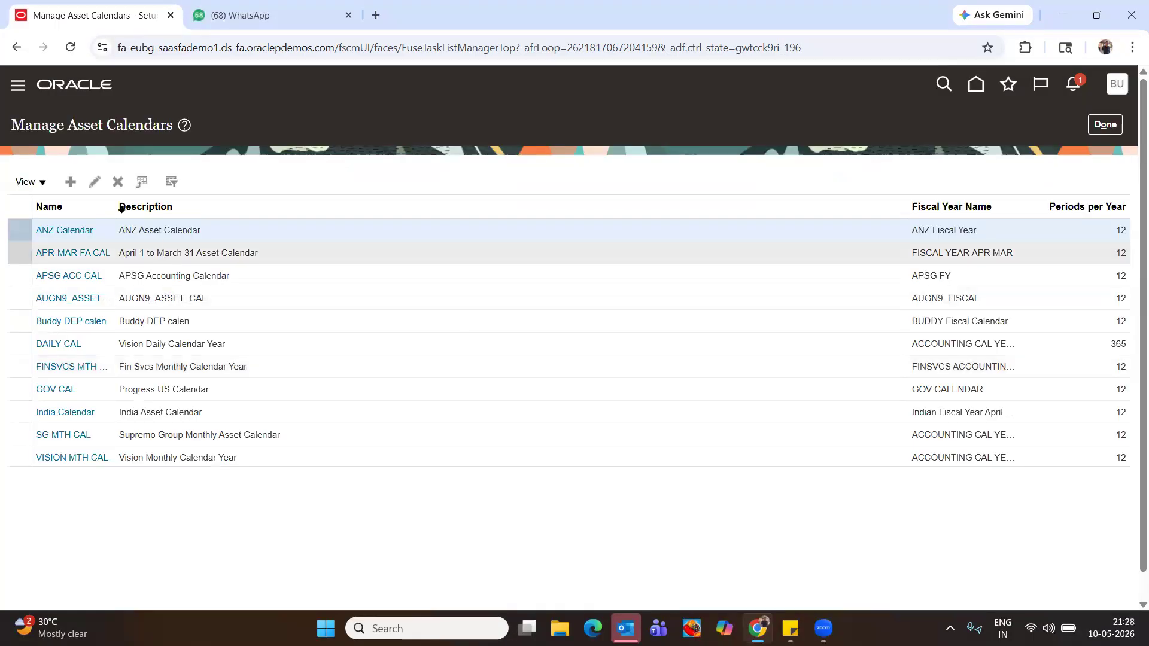
left_click(70, 184)
left_click(314, 177)
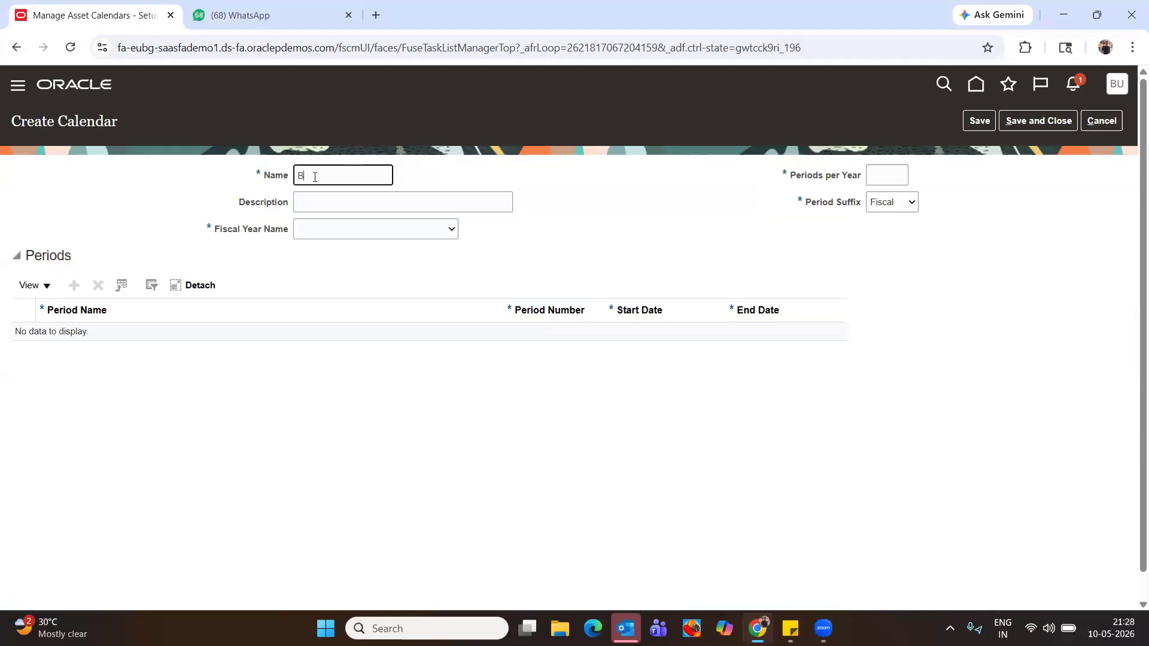
type("Buddy2 CAL FISC")
key("Tab")
Copy the name into Description, choose BUDDY Fiscal Calendar, set 6 periods per year, and add a period row
left_click_drag(396, 174, 2, 178)
key("ctrl+c")
left_click(311, 200)
key("ctrl+v")
left_click(336, 230)
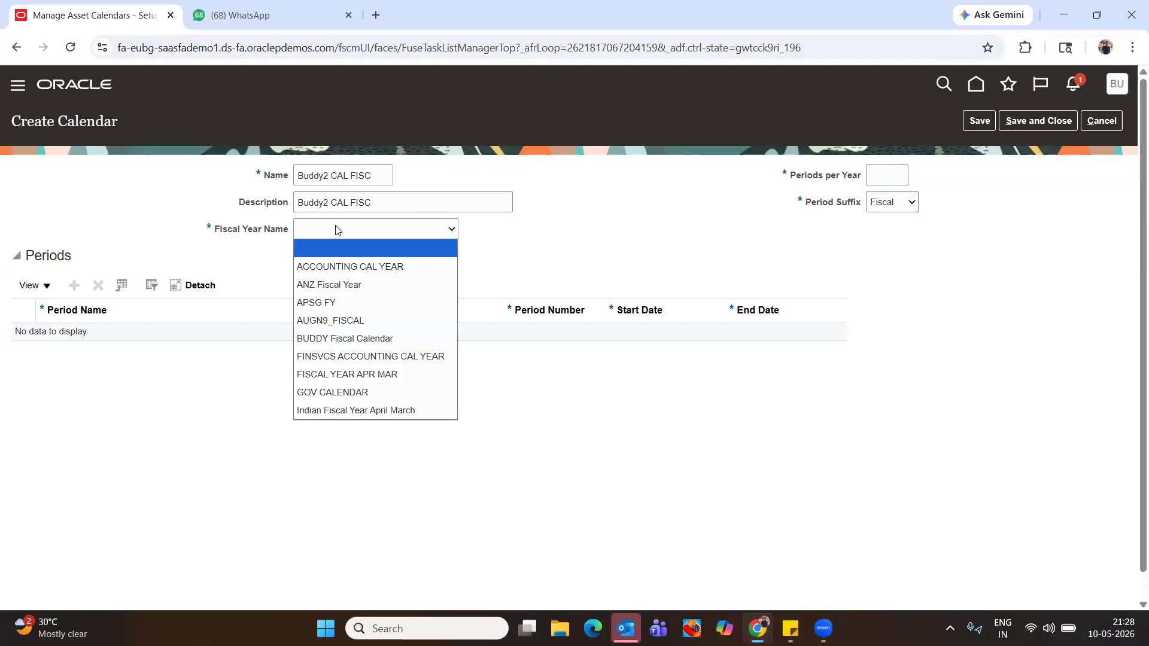
left_click(344, 338)
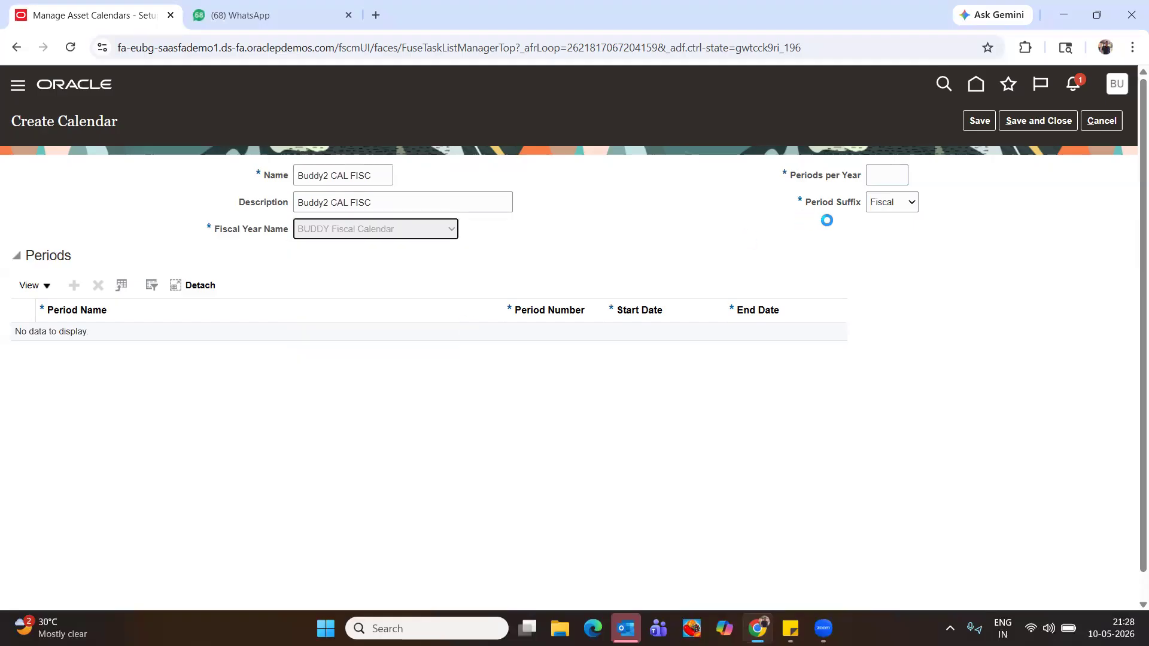
left_click(883, 176)
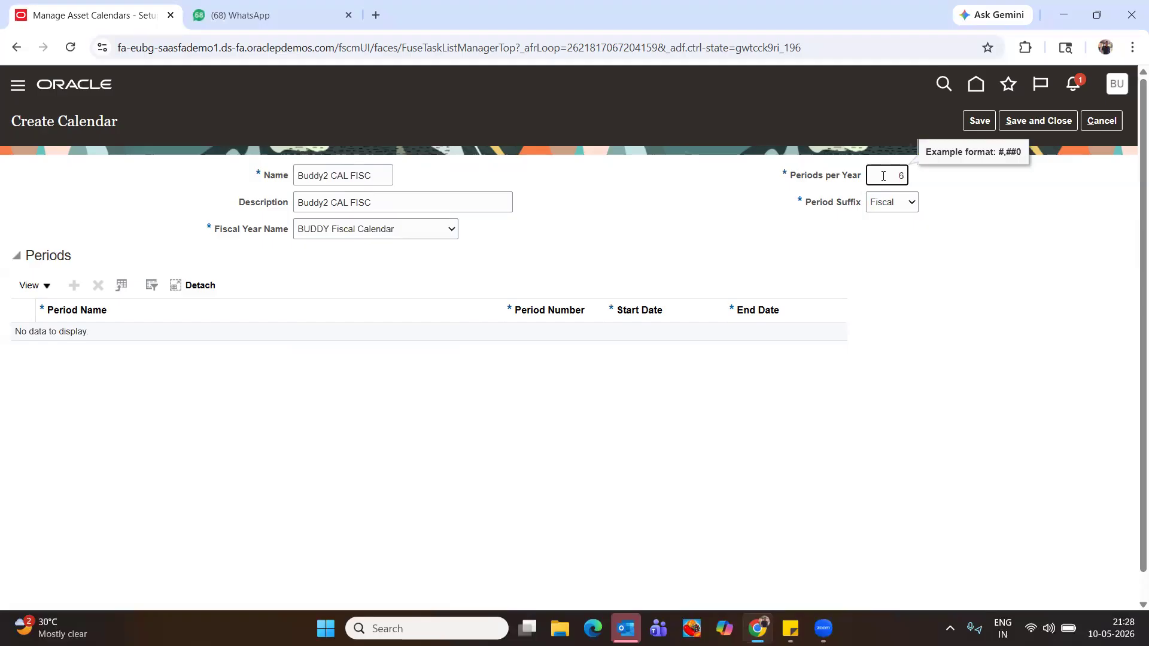
key("Tab")
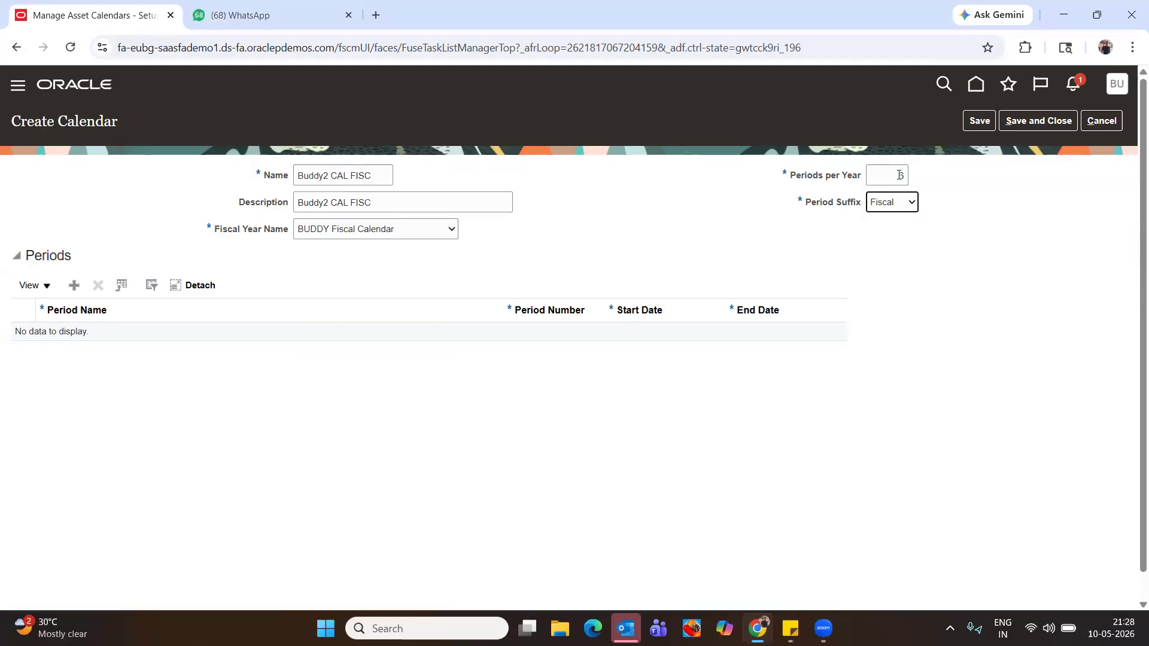
left_click(74, 286)
left_click(81, 339)
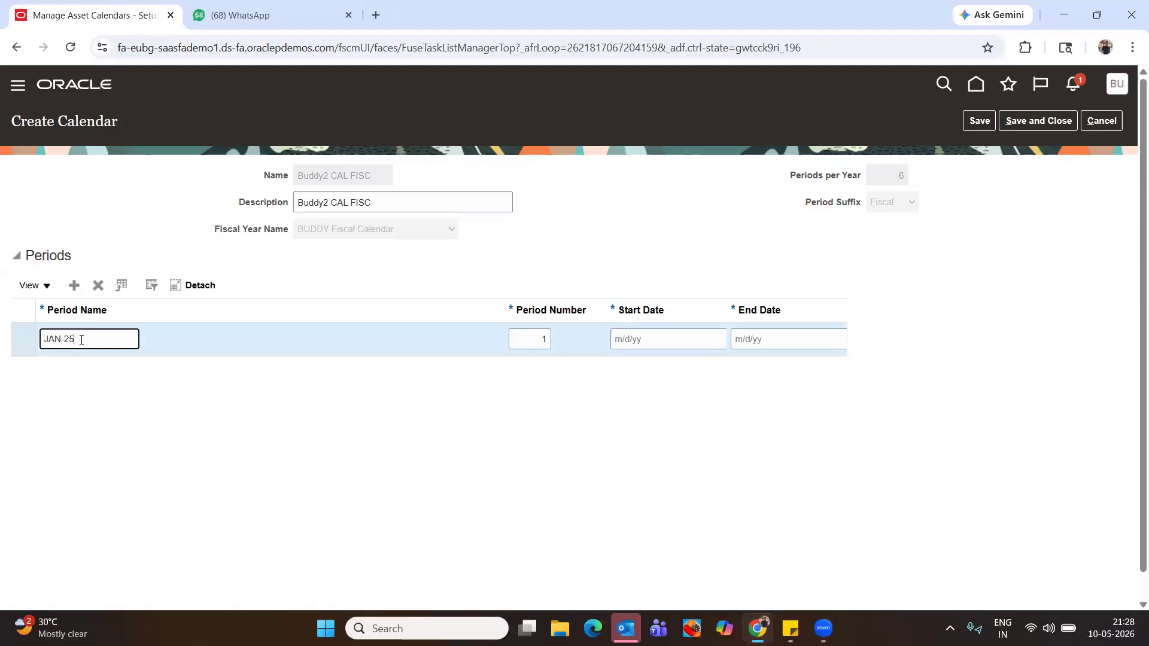
Fill in period JAN-JUN-25 as number 1, 1/1/25 to 6/30/25, and save
key("Tab")
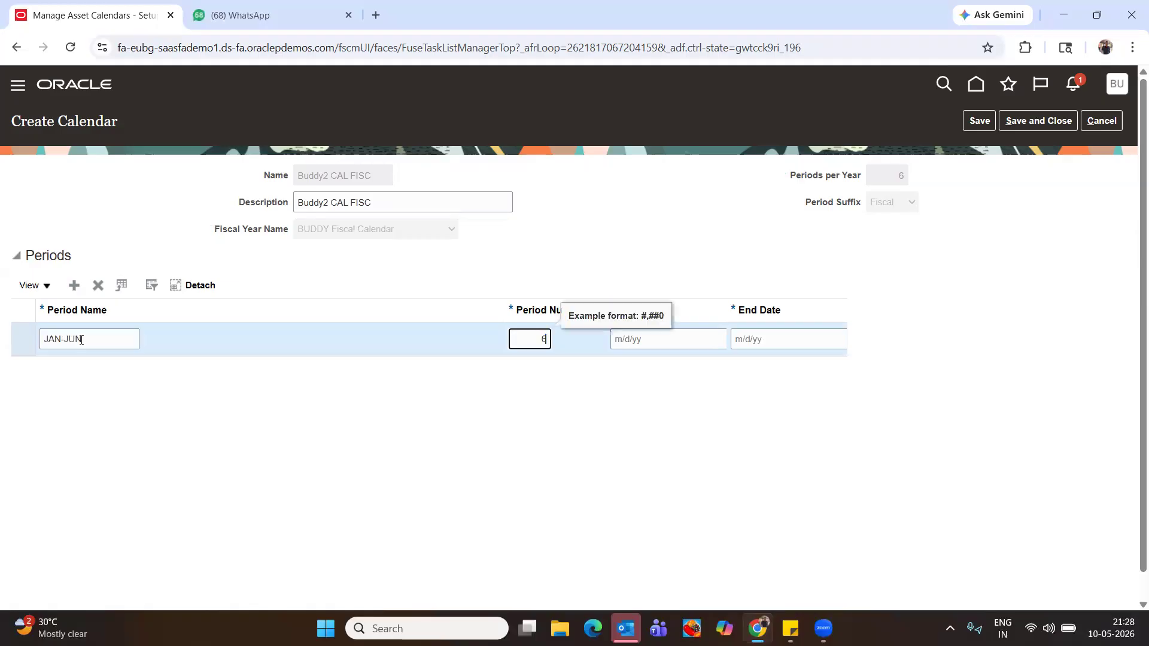
key("Tab")
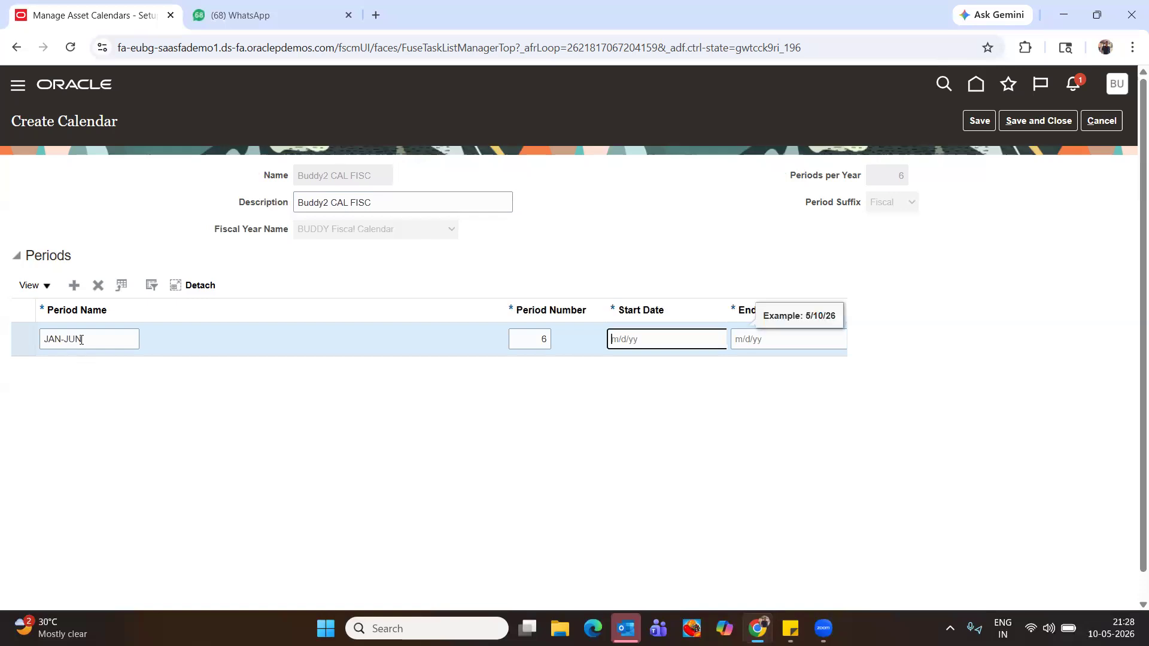
type("1/1/25")
key("Tab")
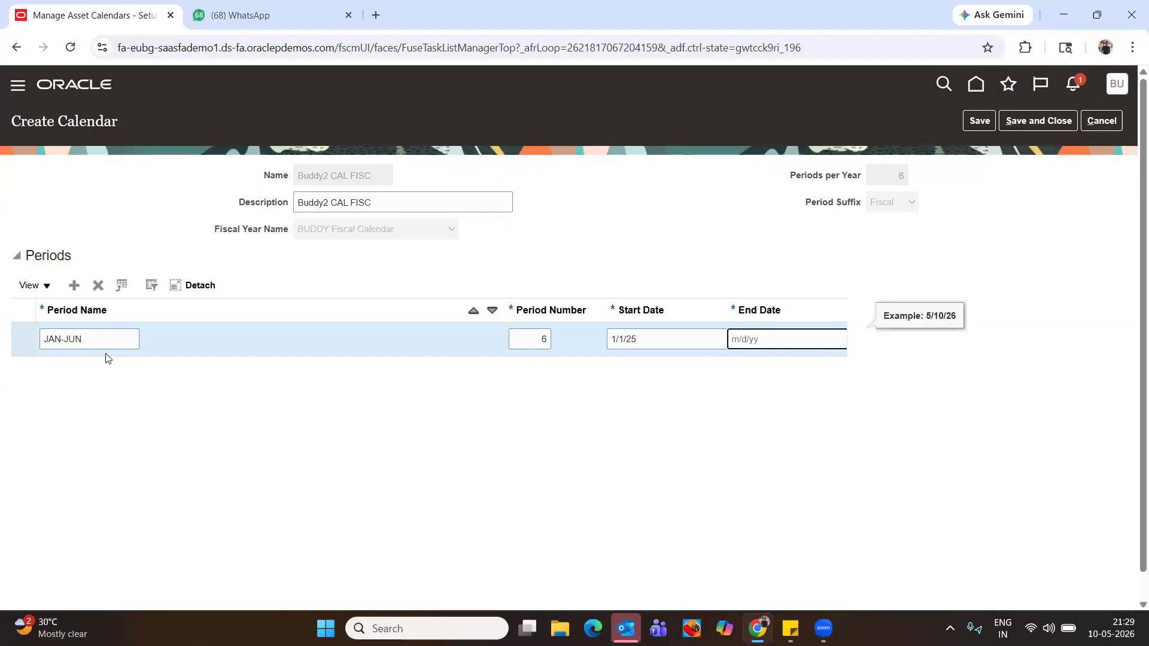
double_click(524, 343)
type("1")
key("Tab")
key("Tab")
type("6/30/25")
key("Tab")
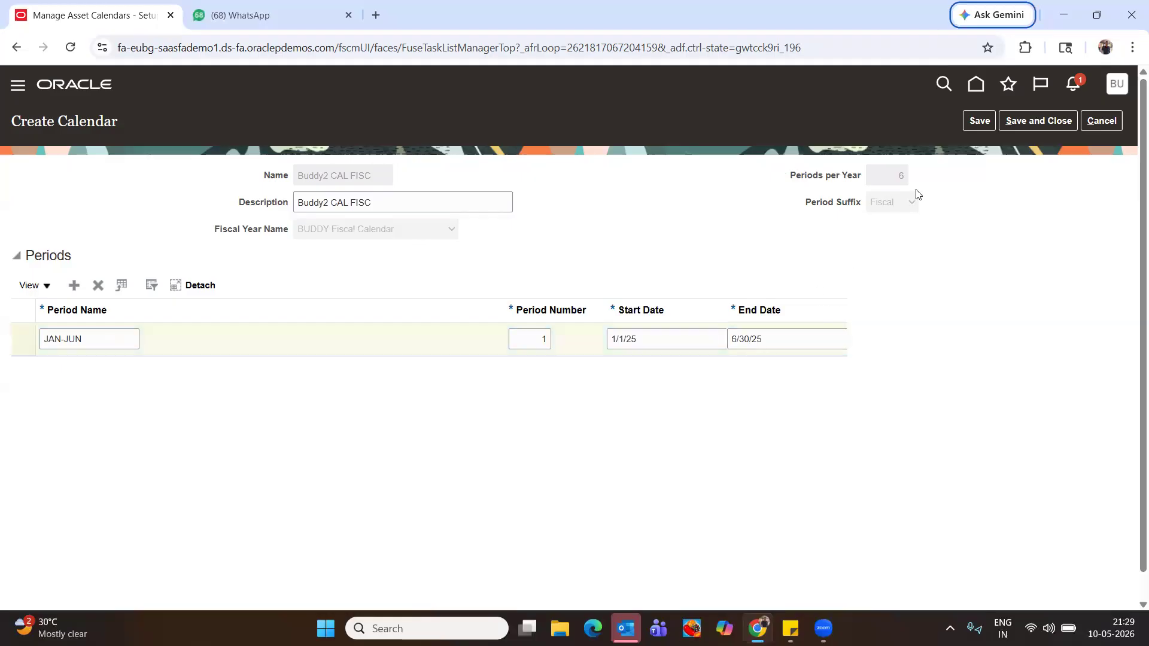
left_click(967, 122)
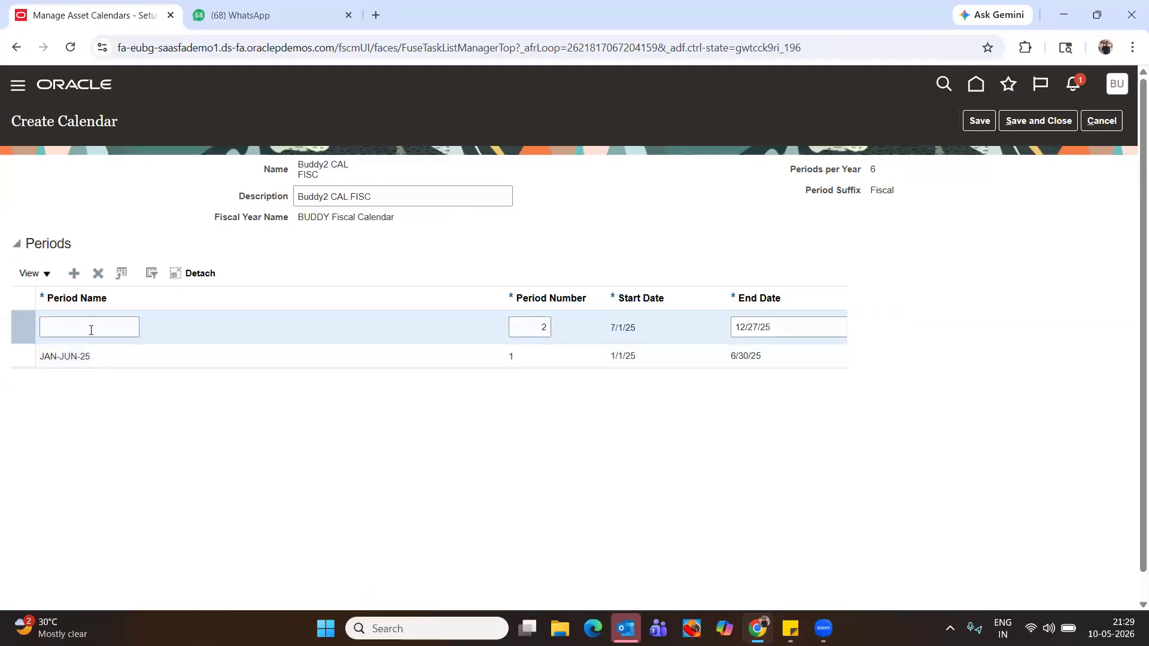
Name the second period JUL-DEC-25 and save it
left_click(92, 328)
type("JU")
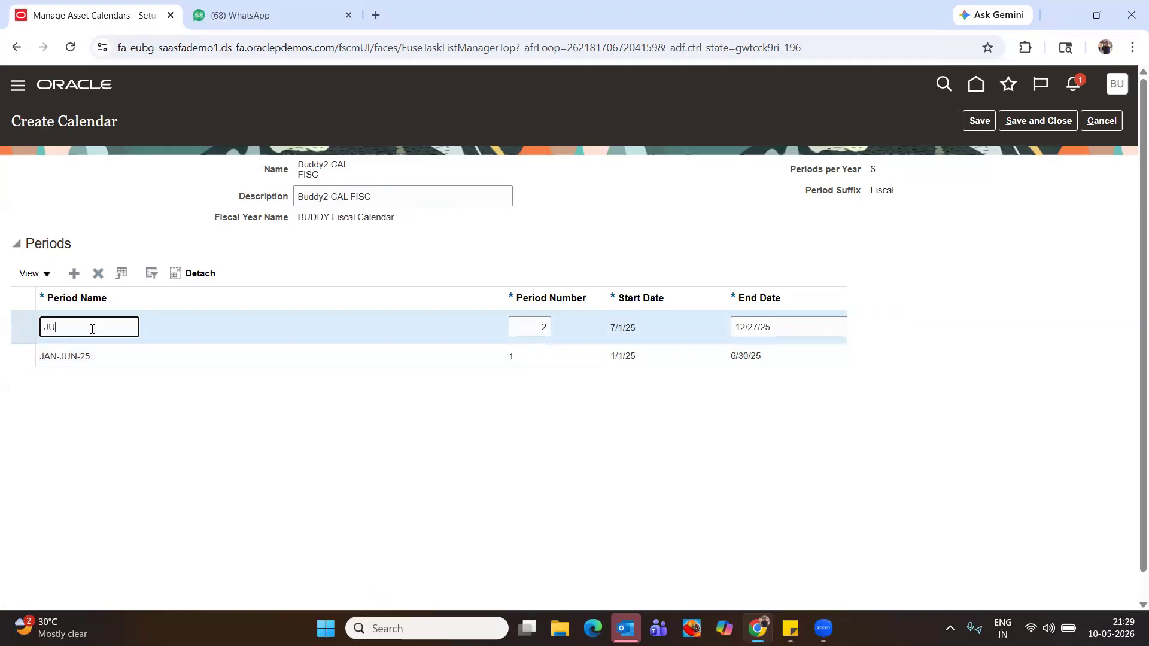
type("L-DEC-25")
key("Tab")
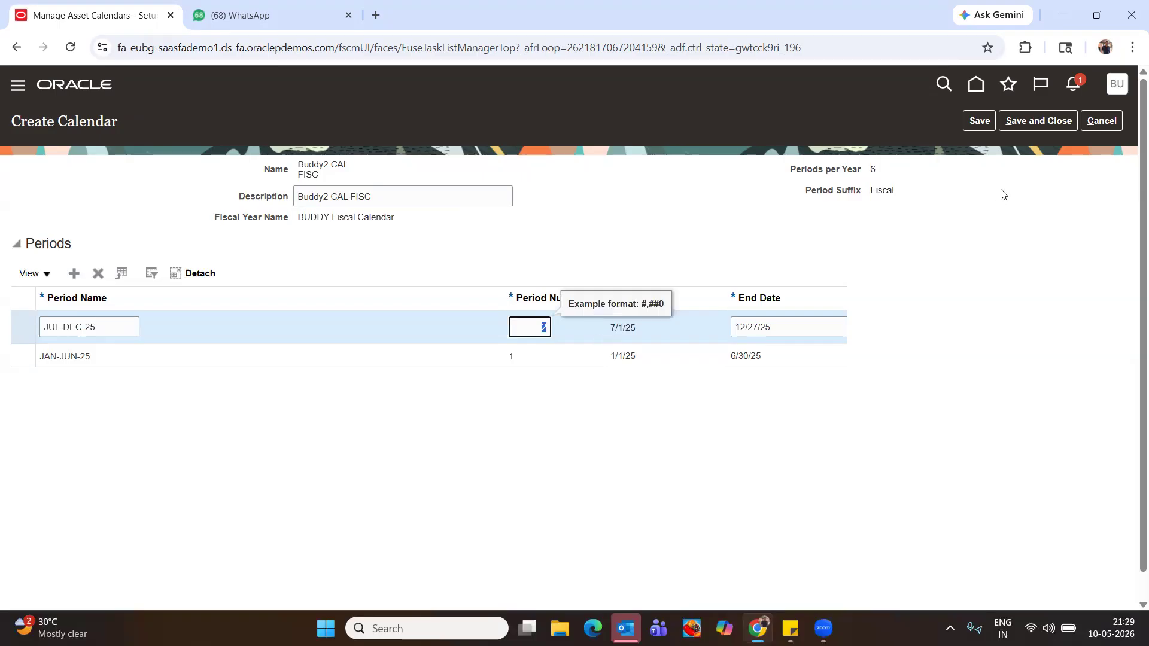
left_click(981, 124)
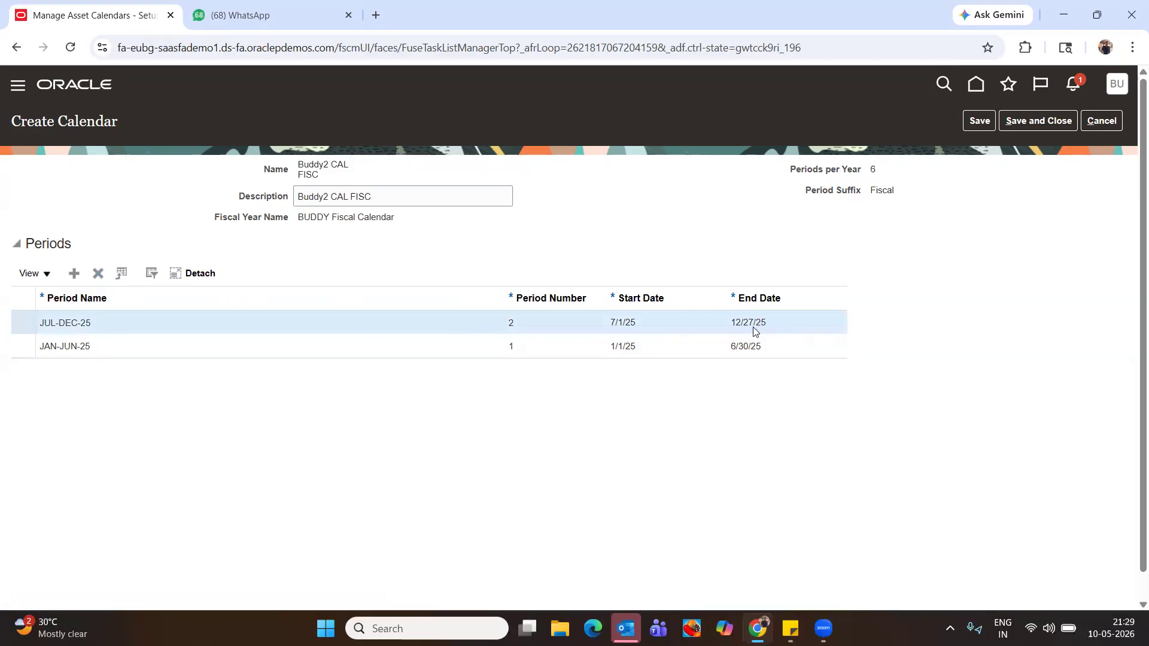
left_click_drag(765, 324, 785, 295)
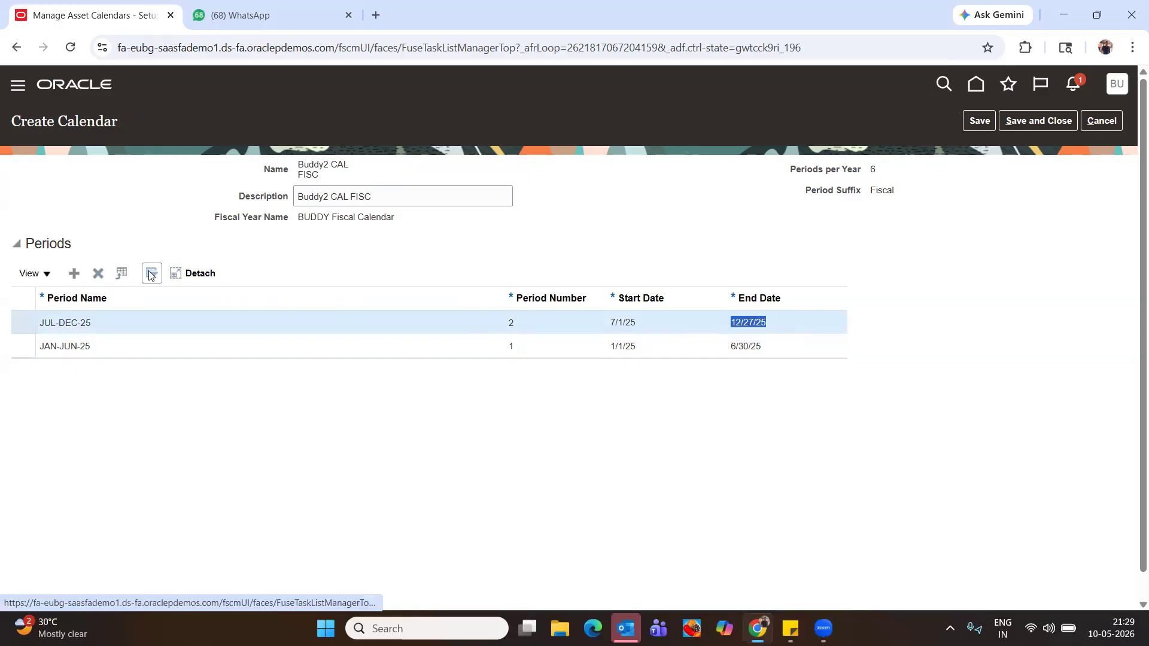
left_click(47, 275)
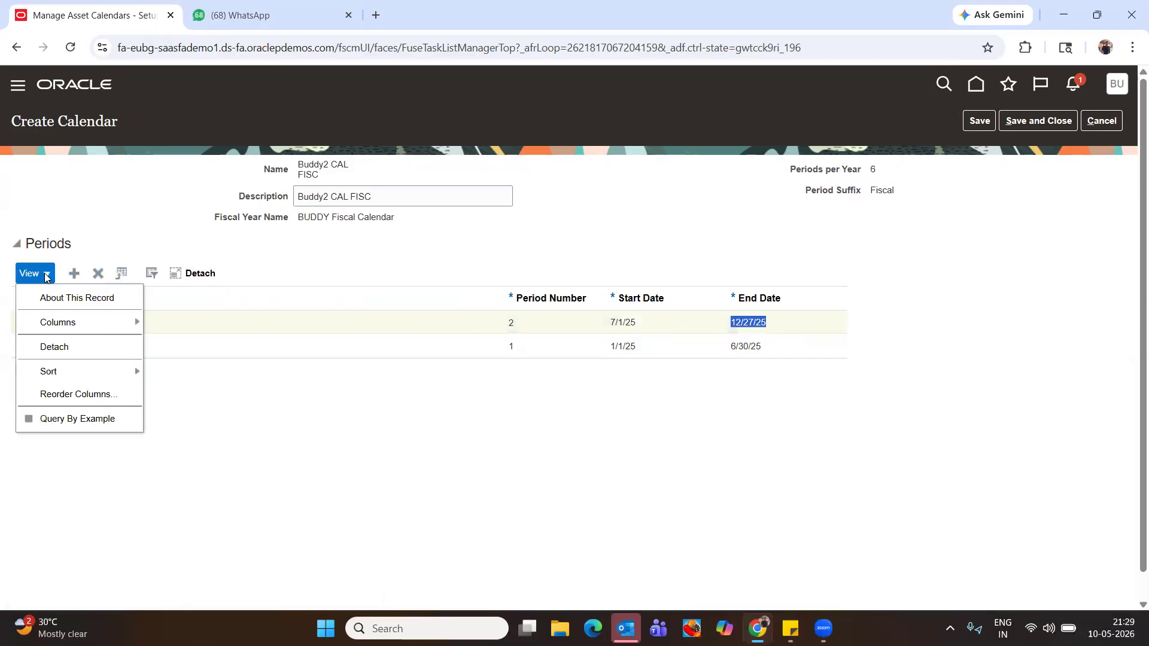
left_click(397, 303)
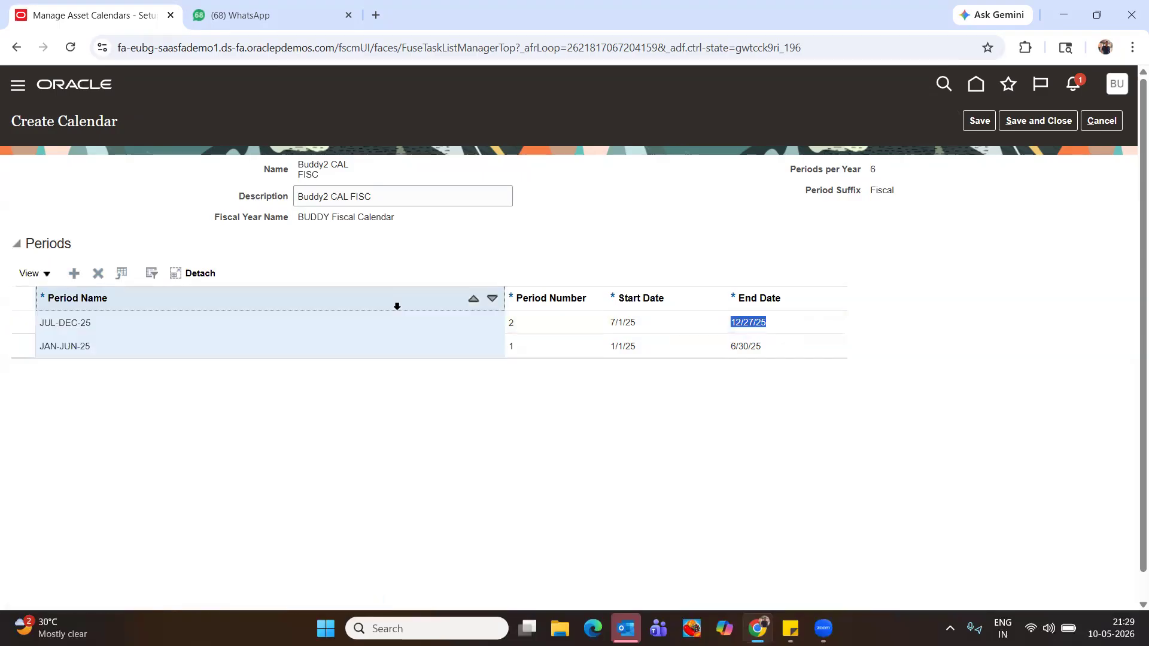
left_click(741, 323)
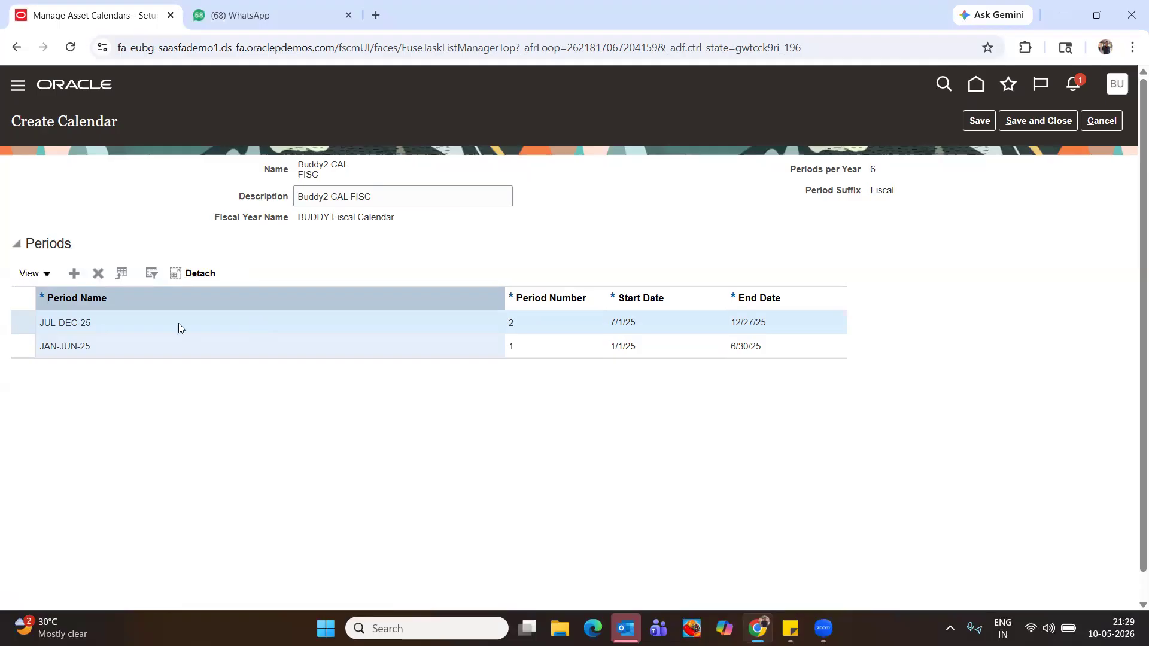
Add a third period named JAN-JUN-26, adjusting the end date's day to 31
left_click(74, 273)
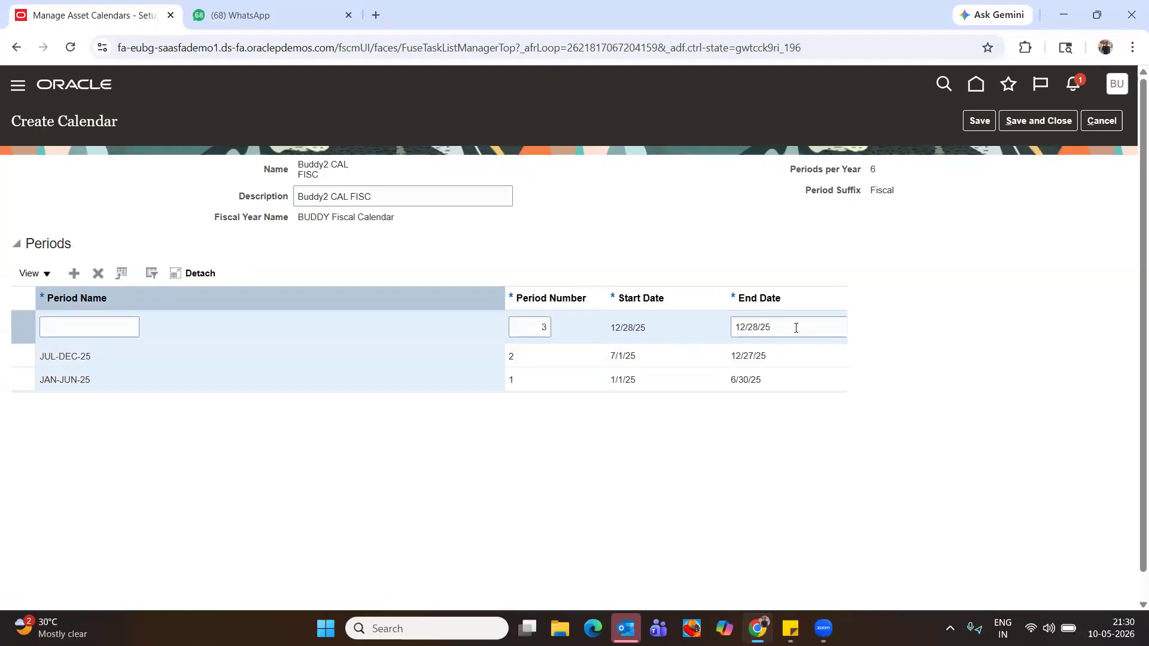
left_click(759, 328)
key("BackSpace")
key("BackSpace")
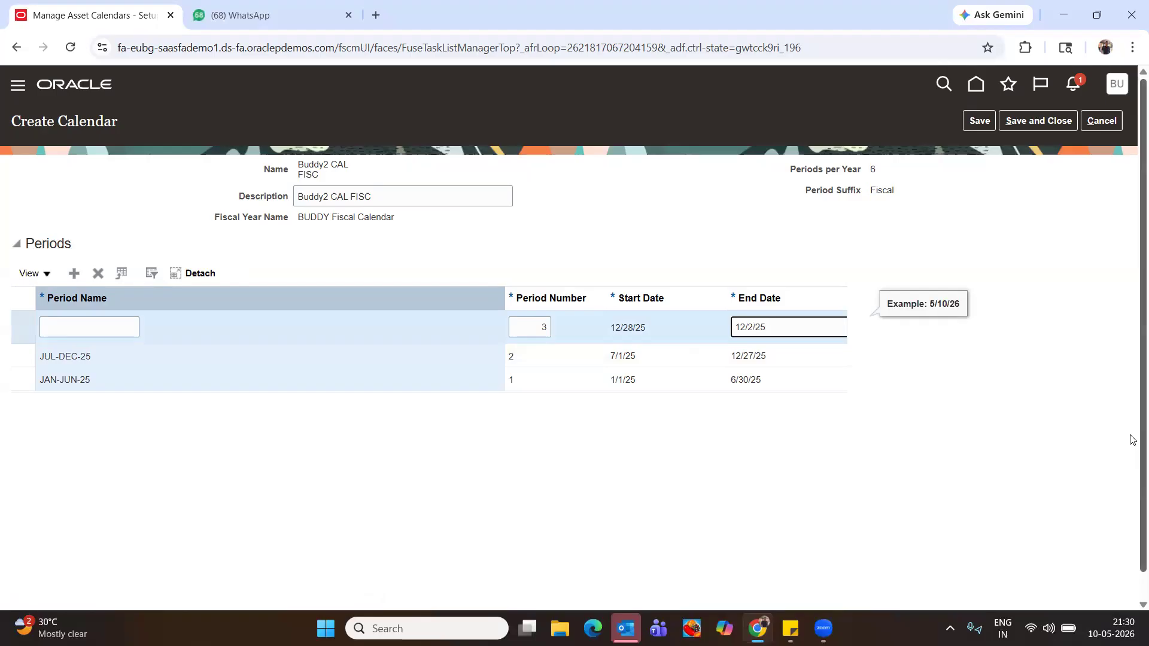
type("31")
key("Tab")
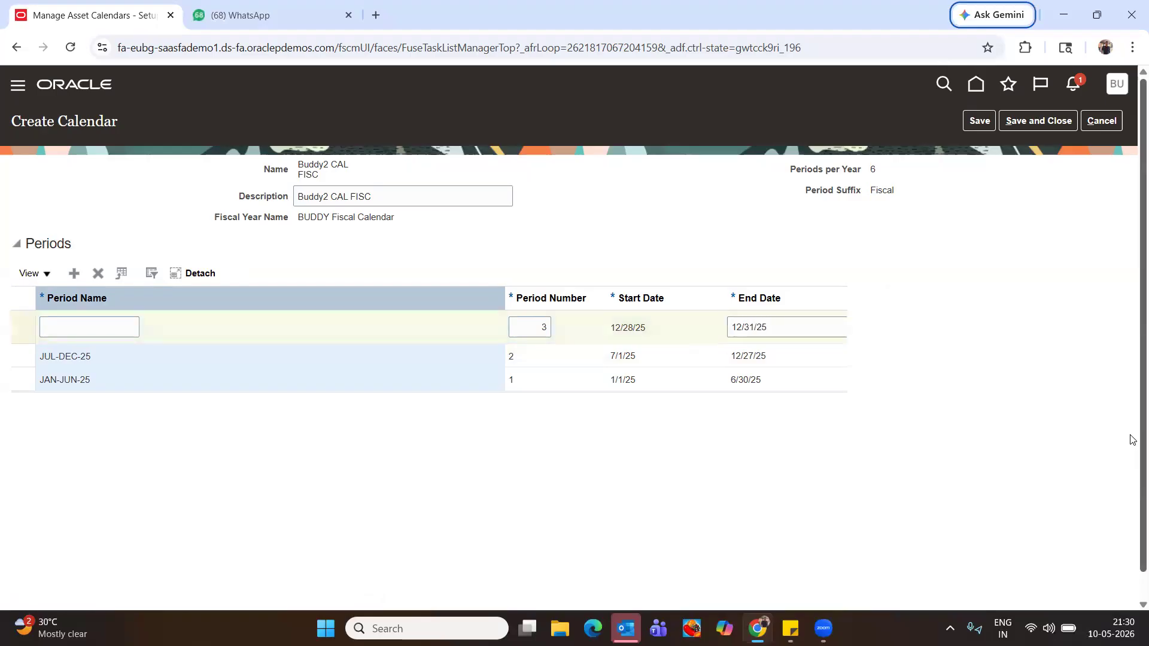
left_click(88, 324)
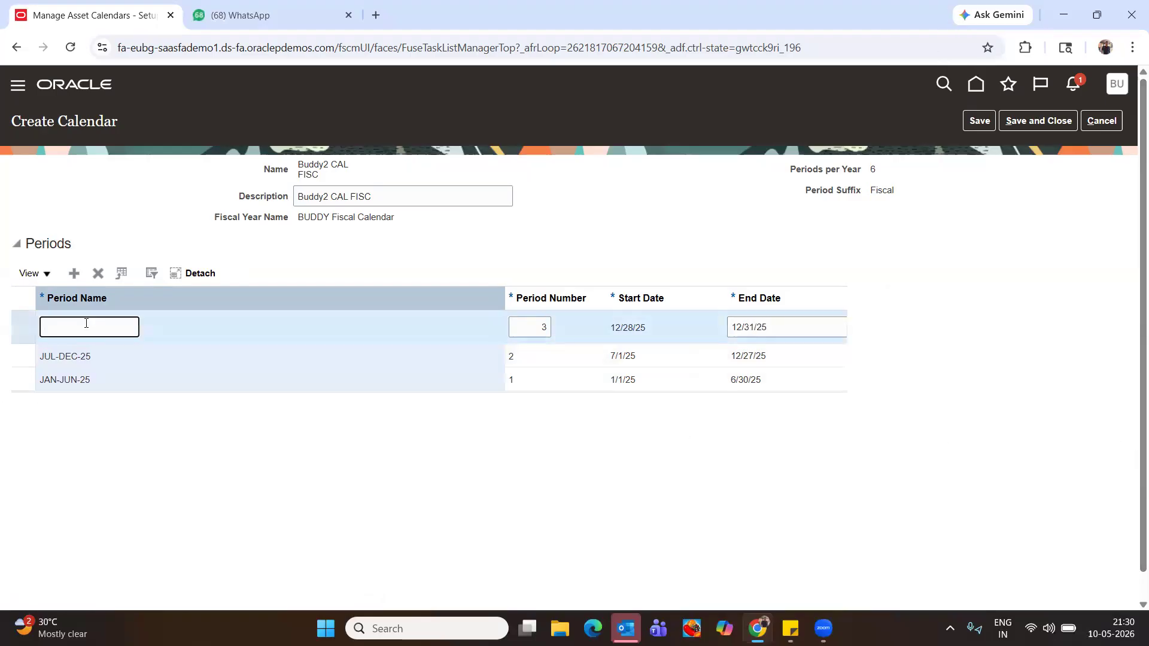
type("JAN-JUN-26")
key("Tab")
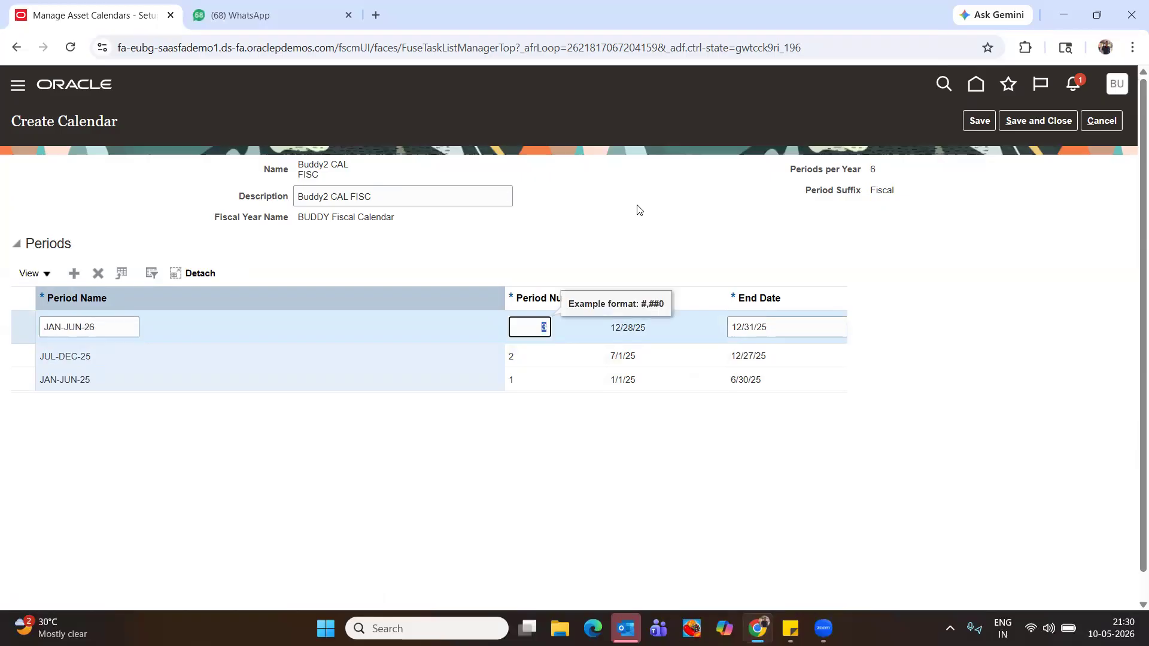
Save the periods, dismiss the end-date error, and save and close the calendar
left_click(991, 114)
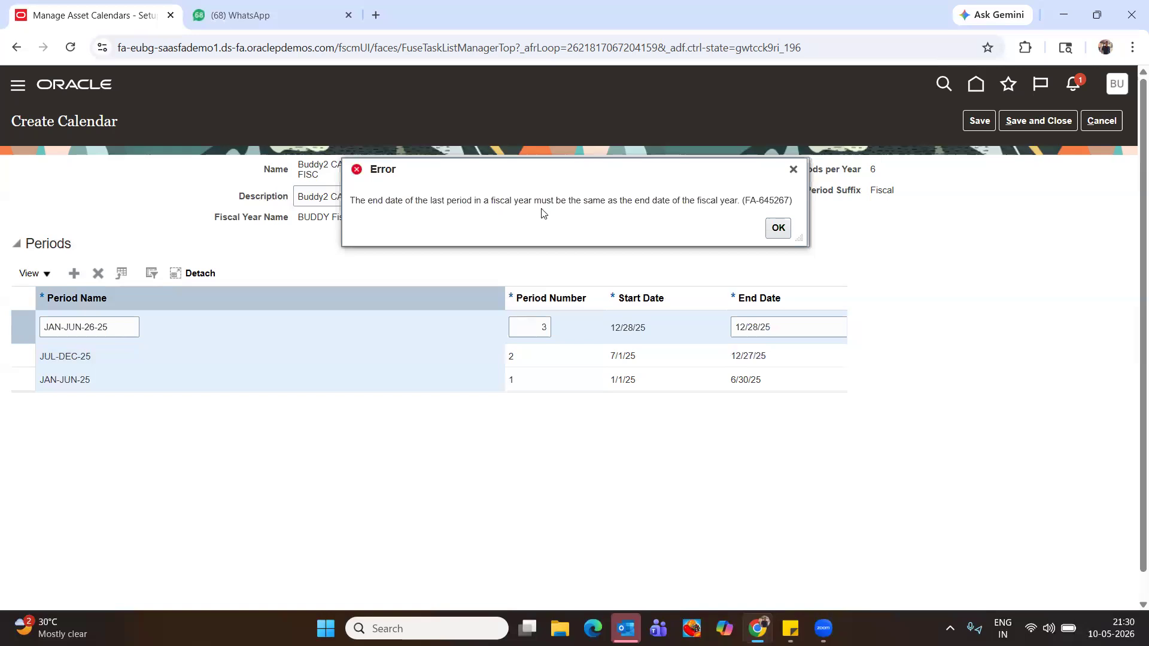
left_click(774, 231)
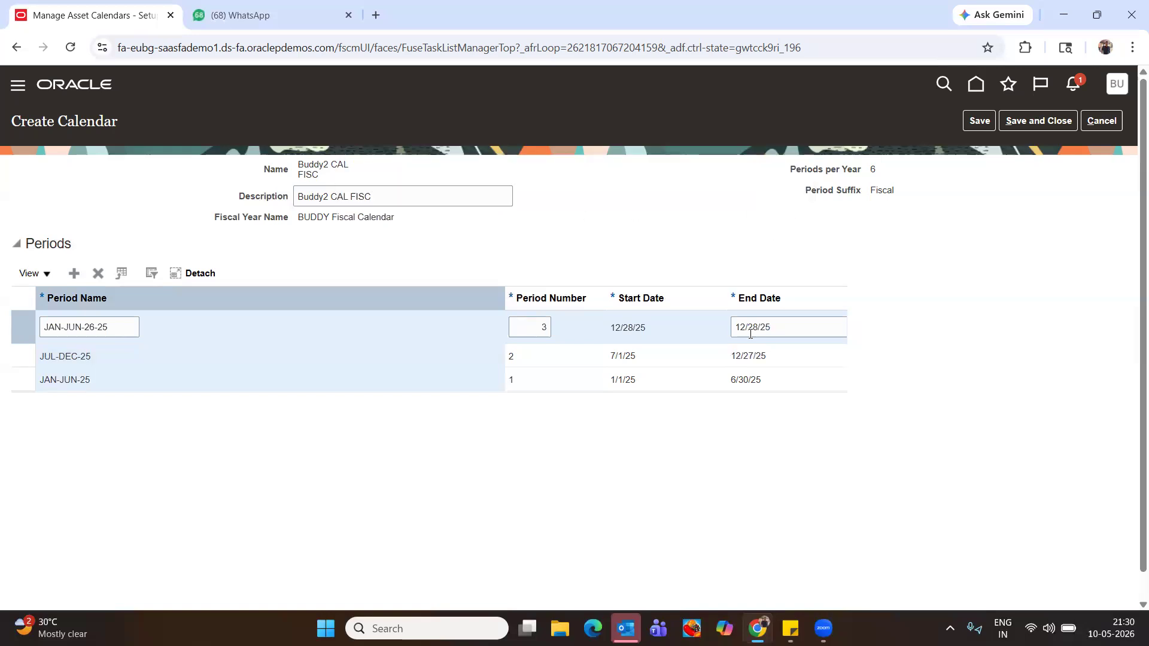
left_click(980, 120)
left_click(979, 120)
left_click(1038, 121)
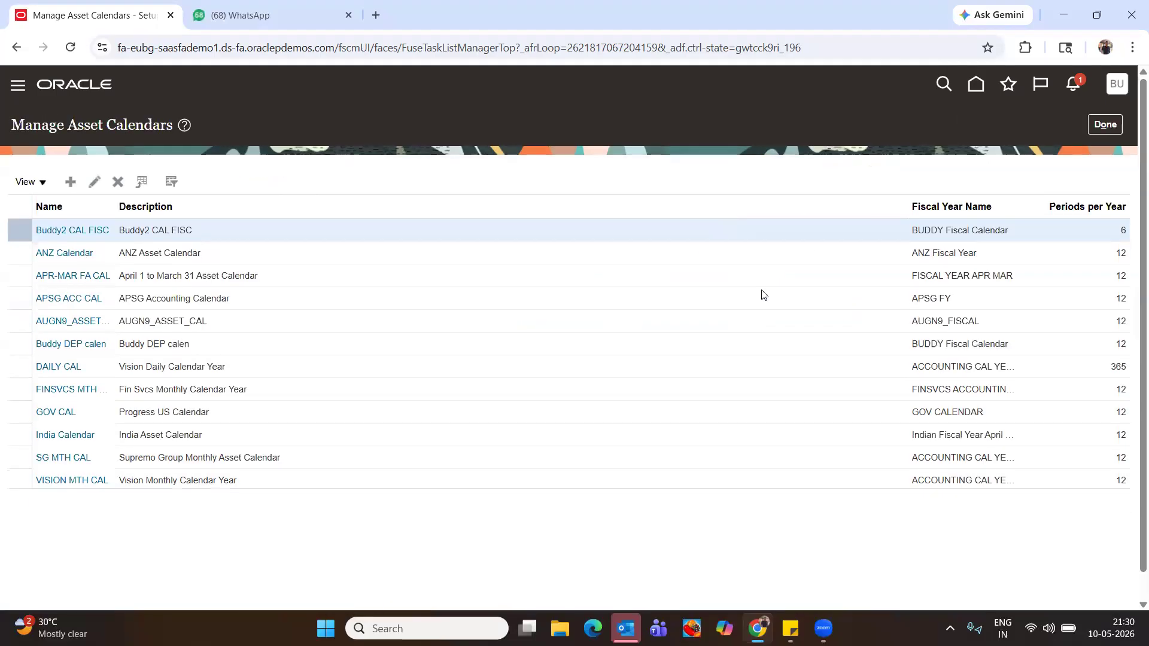
Reopen Buddy2 CAL FISC, add the period JUL-DEC-26, then save and close
left_click(65, 232)
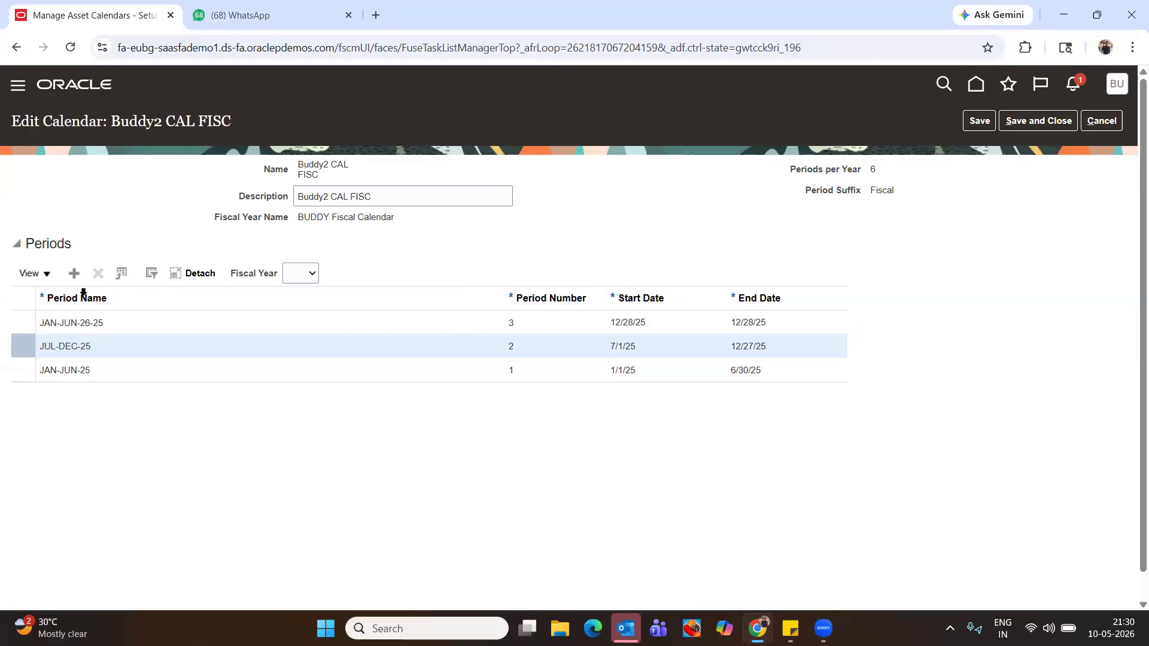
left_click(90, 352)
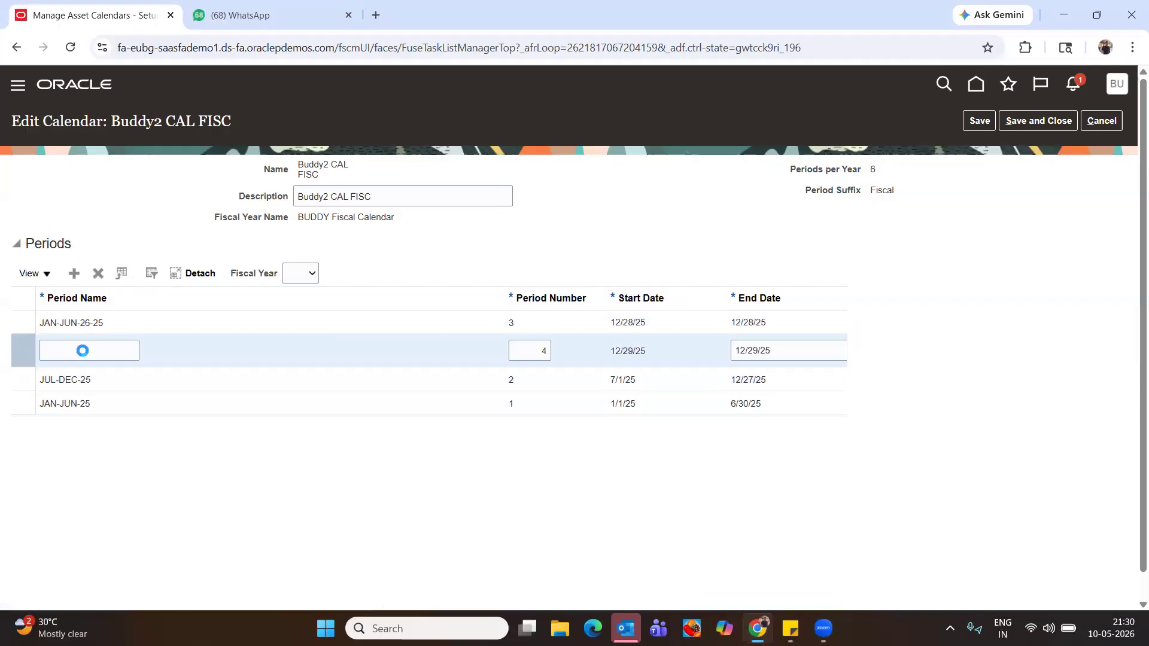
type("ju")
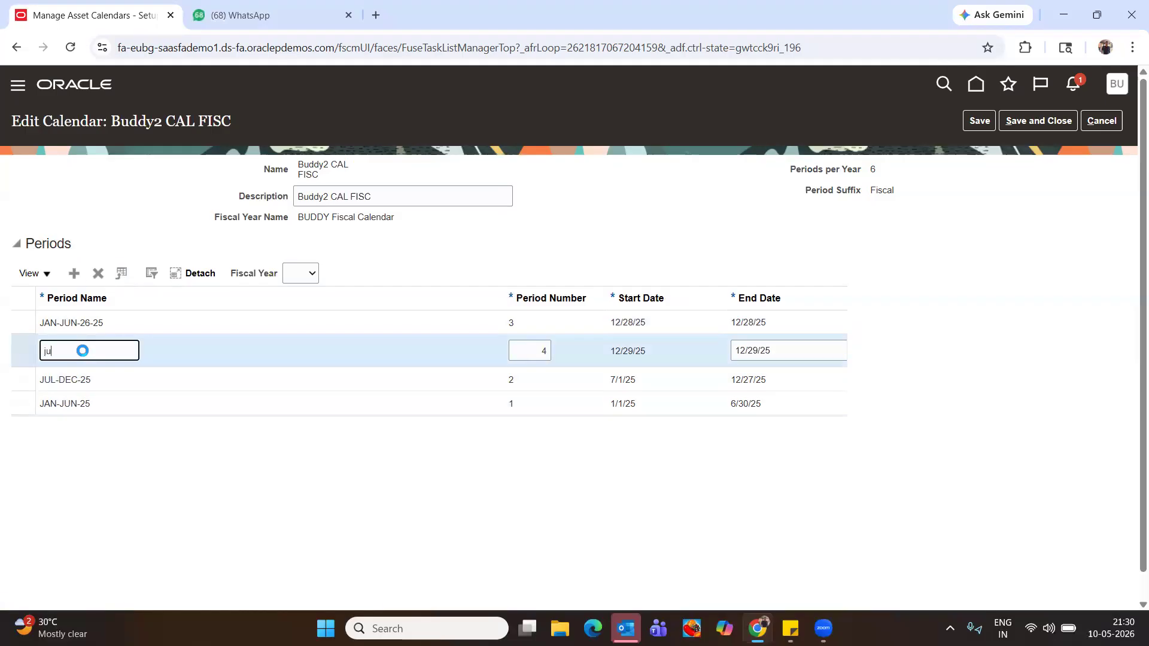
key("BackSpace")
key("BackSpace")
type("JUL-DEC-26")
key("Tab")
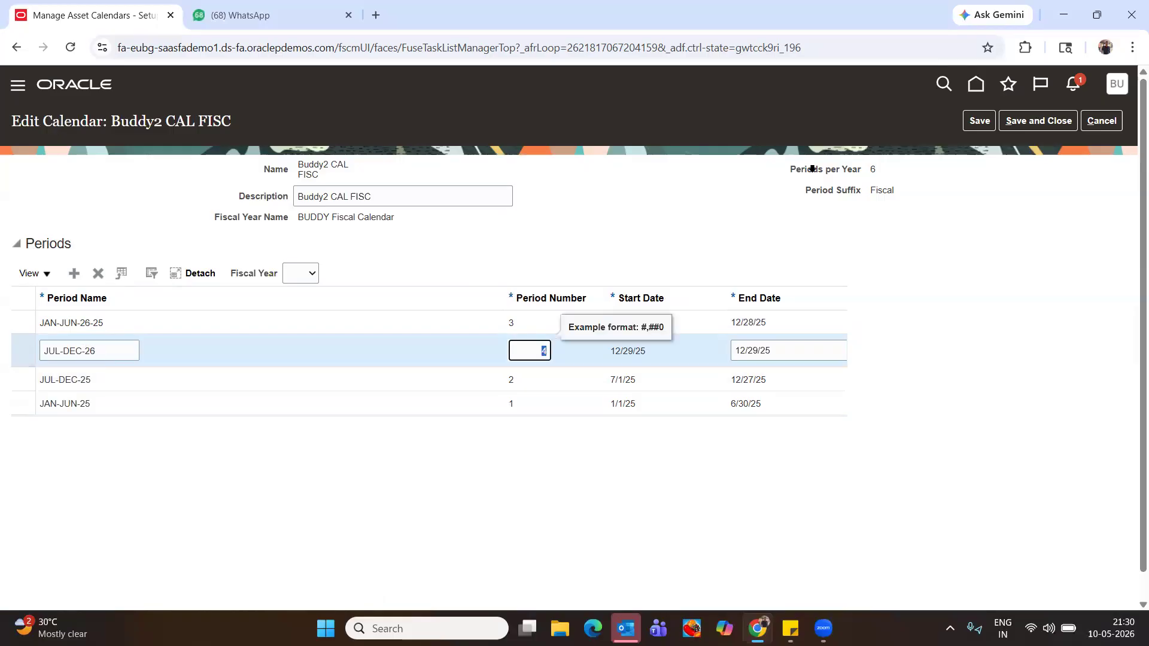
left_click(992, 118)
left_click(1058, 123)
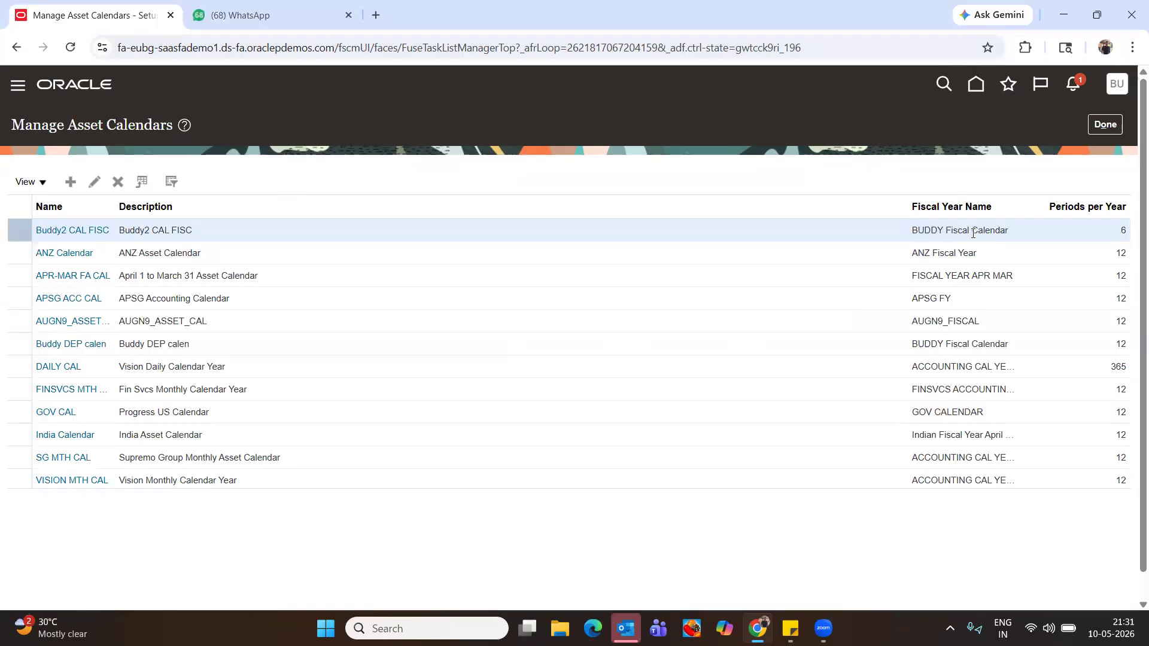
Create prorate convention 'Buddy PROR' with the same text as its description
left_click(1095, 126)
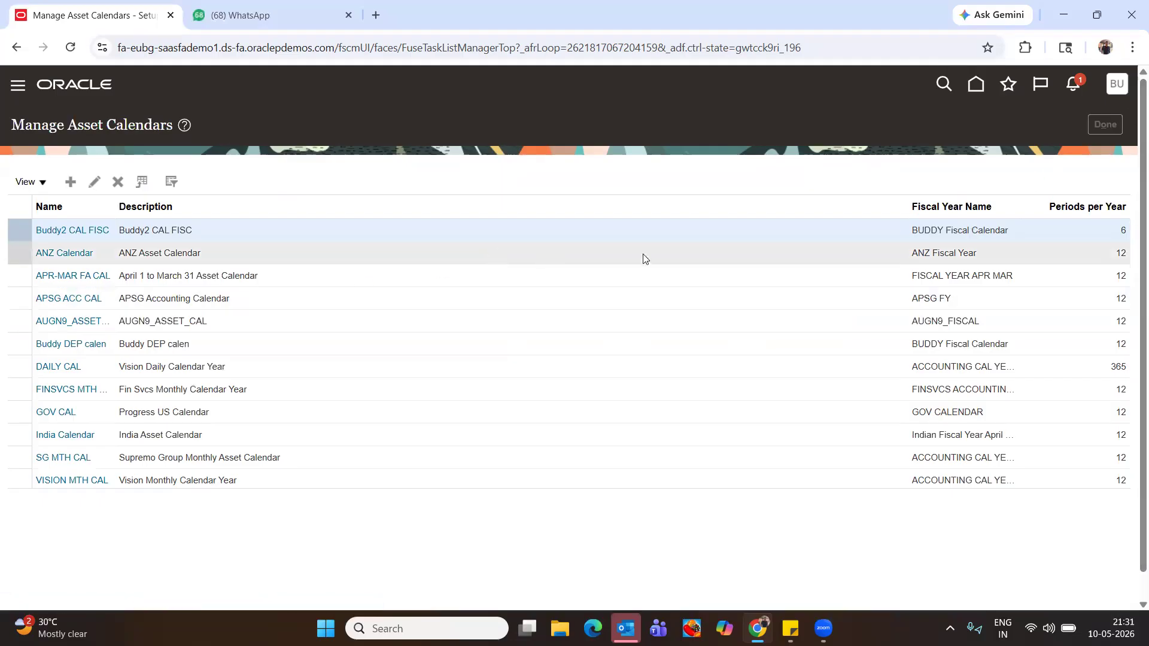
left_click(509, 439)
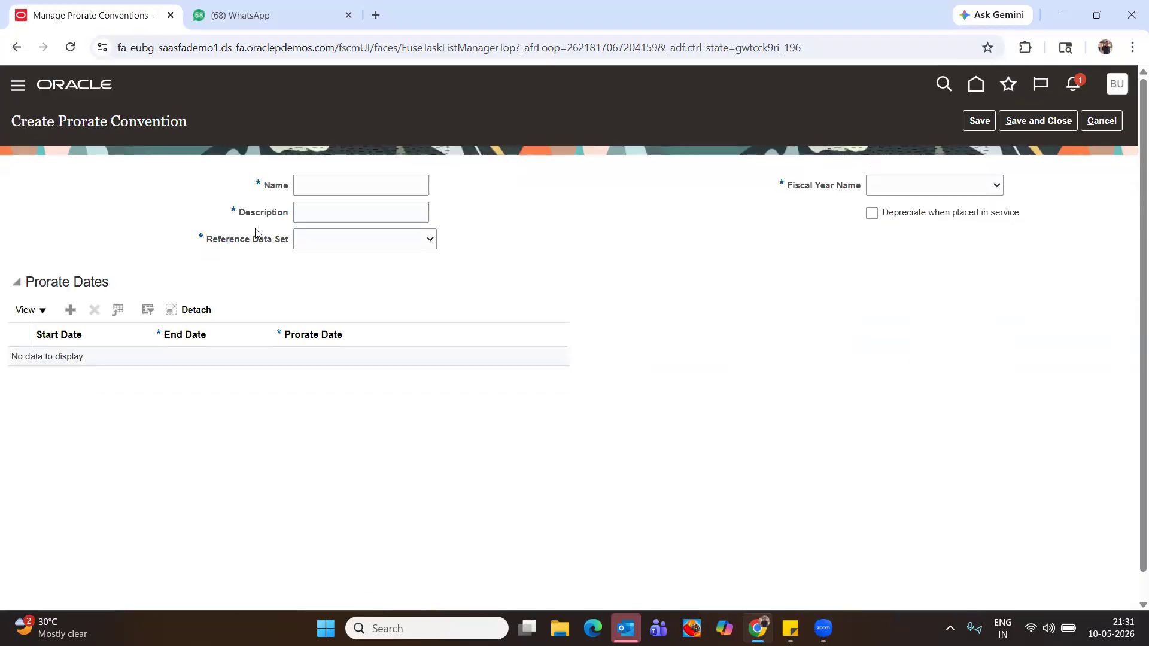
left_click(322, 178)
type("Buddy2 CAL")
key("BackSpace")
key("BackSpace")
key("BackSpace")
type("pror")
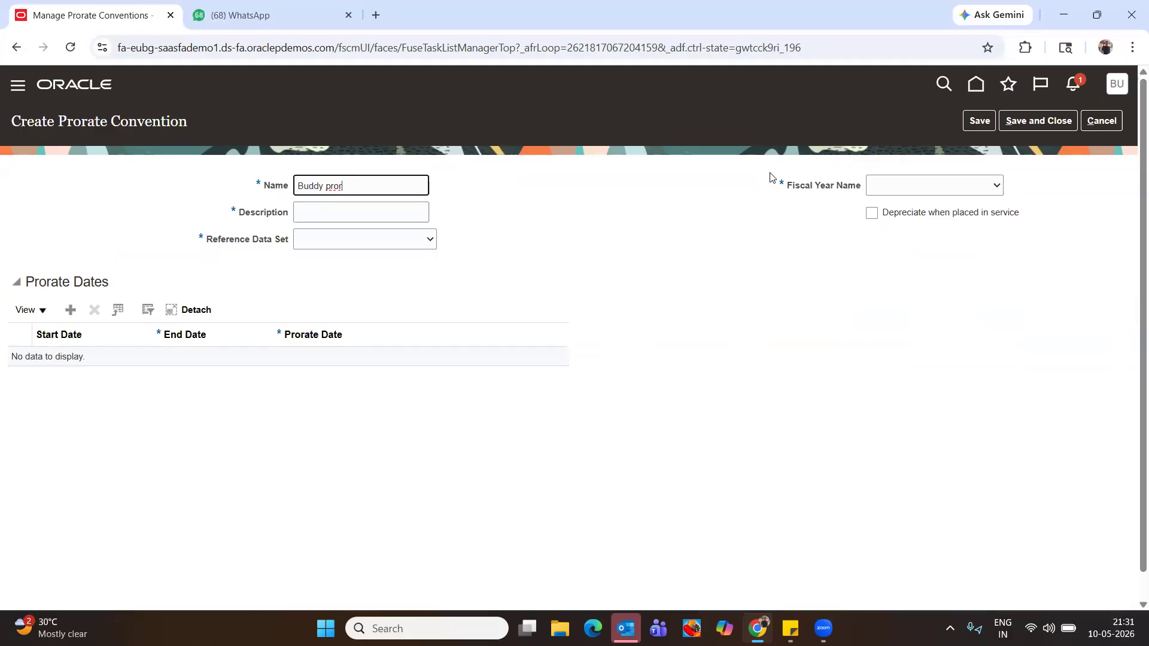
key("BackSpace")
key("BackSpace")
key("BackSpace")
key("BackSpace")
type("PRO")
left_click_drag(371, 192, 131, 186)
key("ctrl+c")
left_click(311, 213)
key("ctrl+v")
Set reference data set COMMON and fiscal year BUDDY Fiscal Calendar
left_click(342, 238)
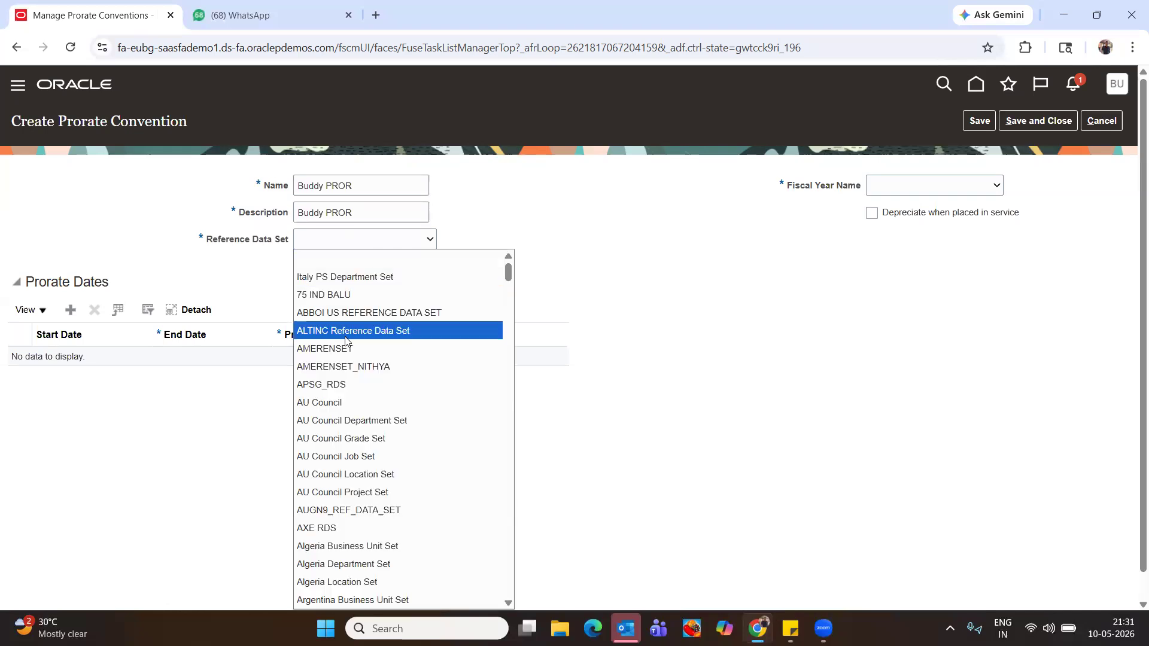
key("b")
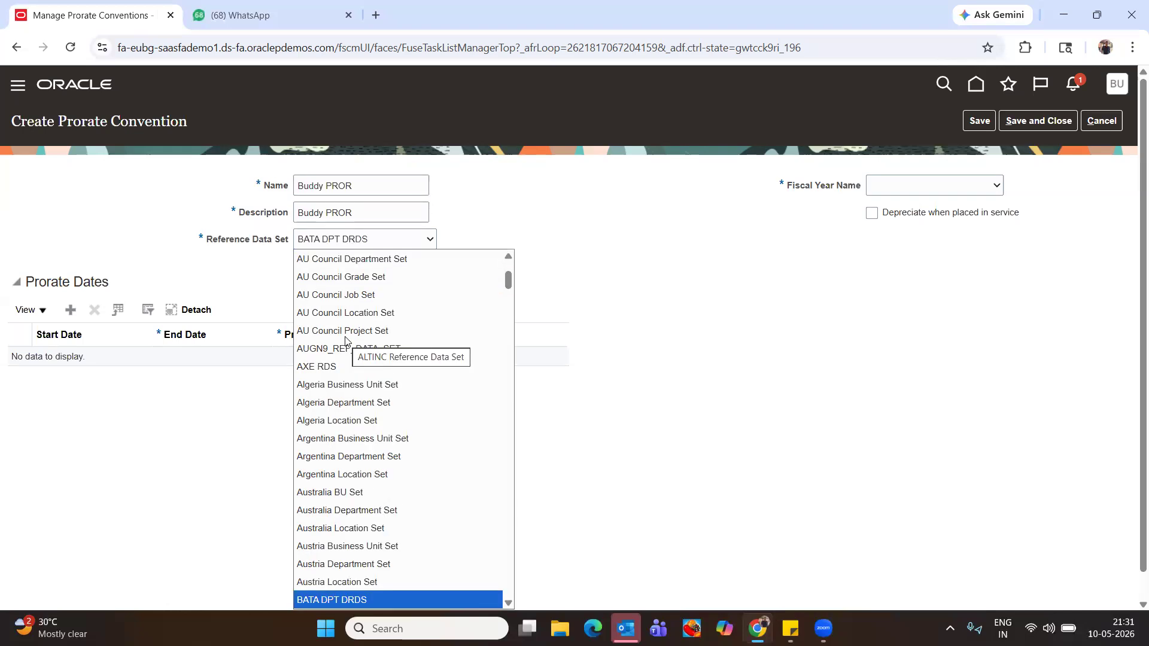
key("c")
key("Return")
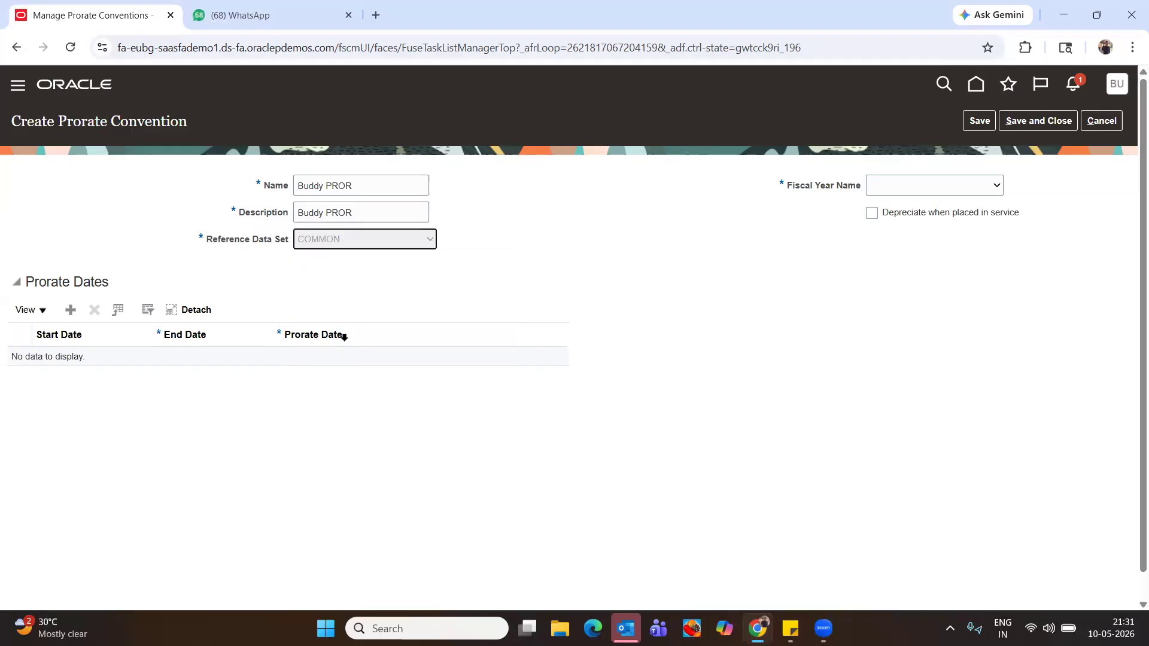
left_click(958, 187)
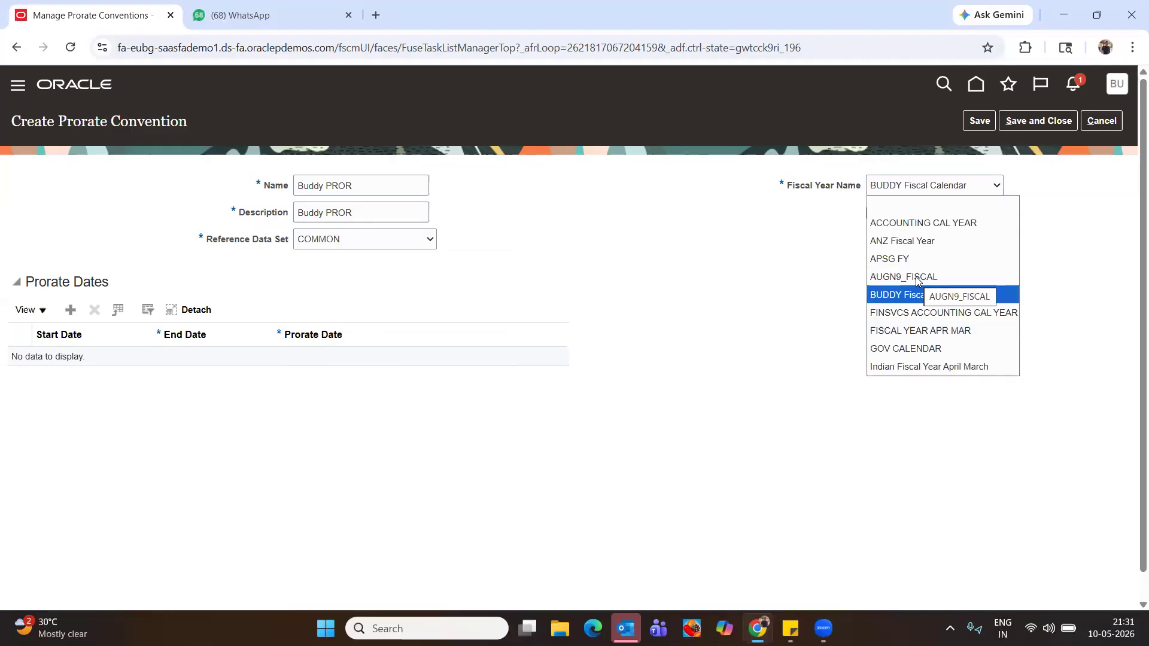
left_click(915, 295)
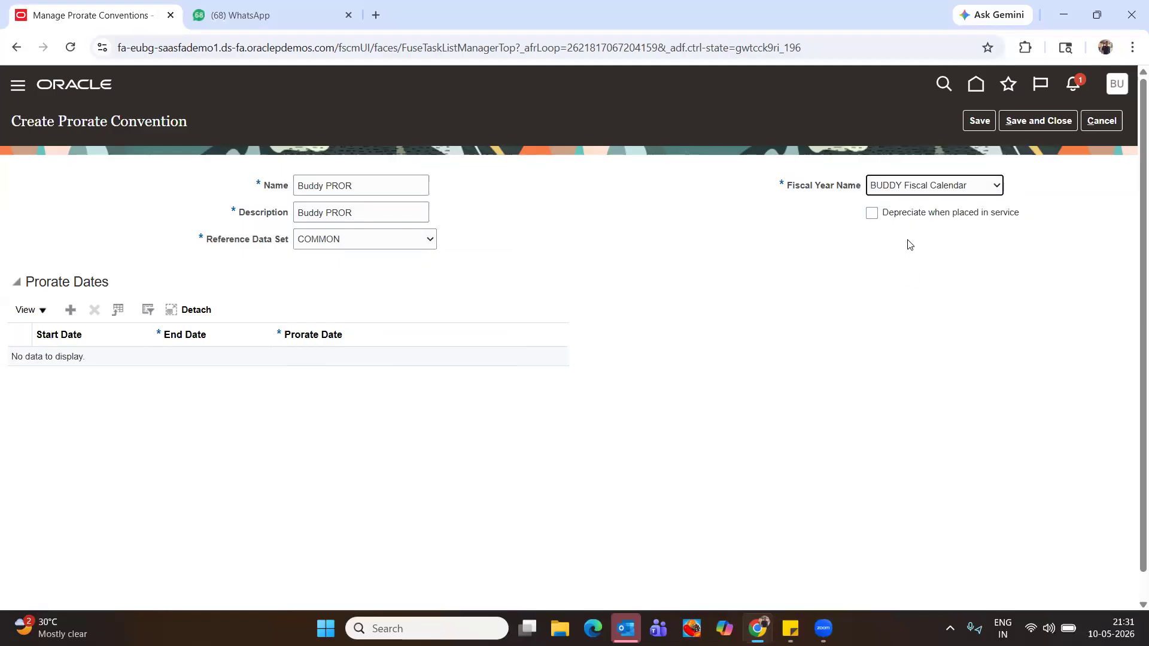
Enable Depreciate when placed in service and add a 1/1/25–12/31/25 row prorated 6/30/25, saving Buddy PROR
left_click(871, 214)
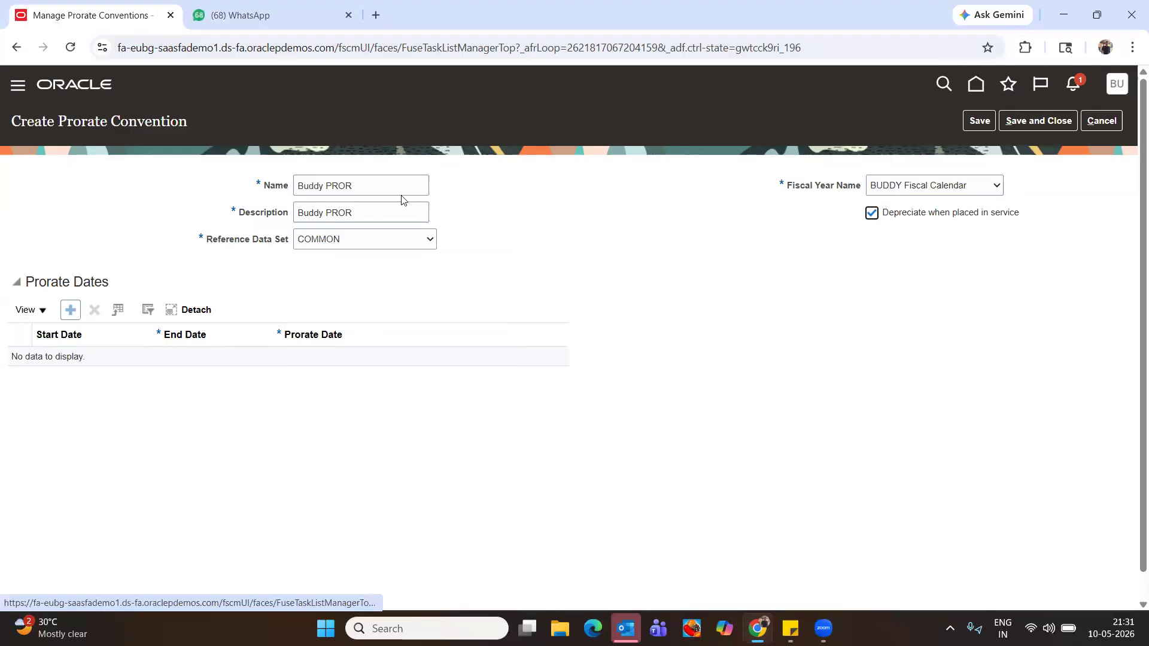
left_click(978, 121)
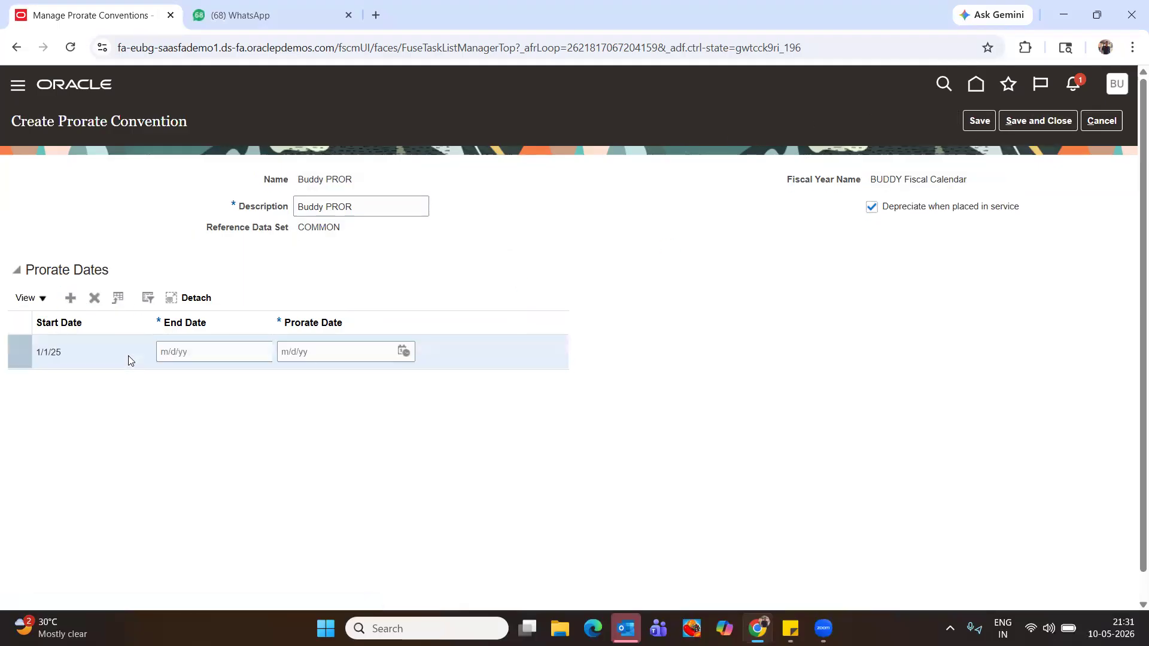
left_click(161, 351)
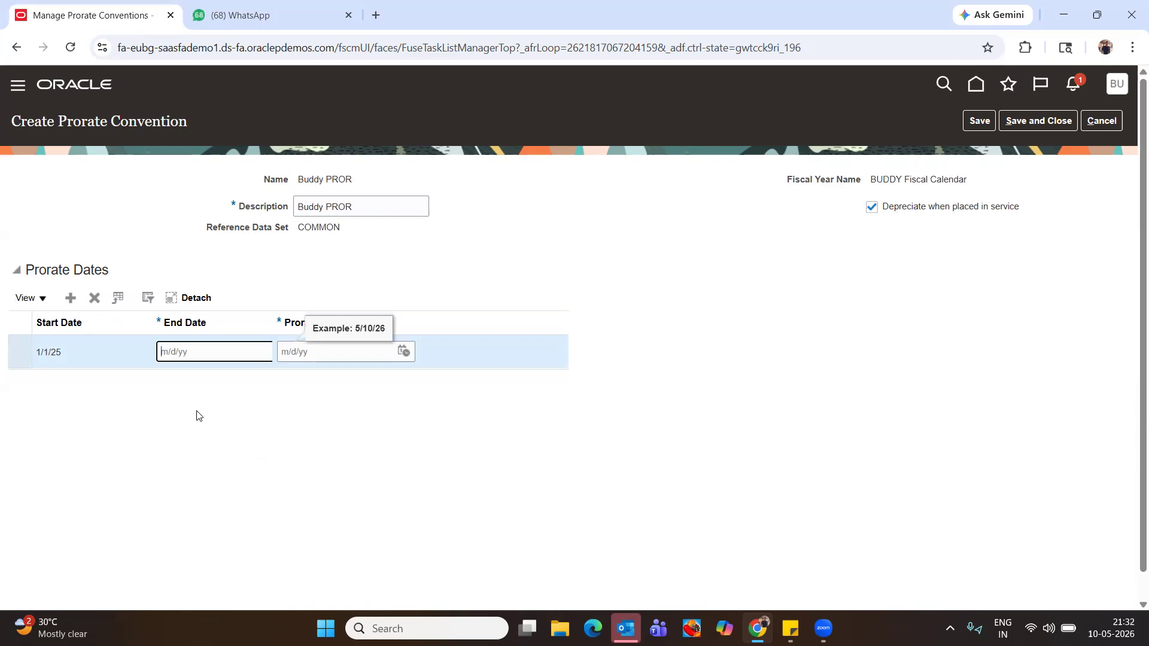
type("12/31/25")
key("Tab")
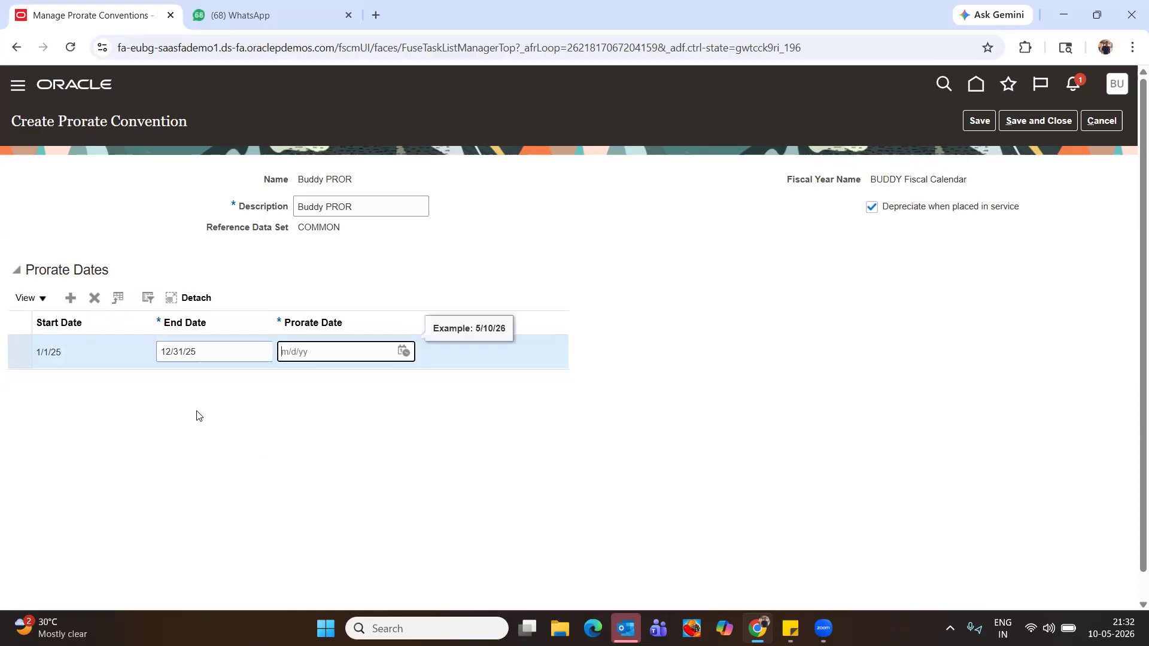
type("6/30/25")
key("Tab")
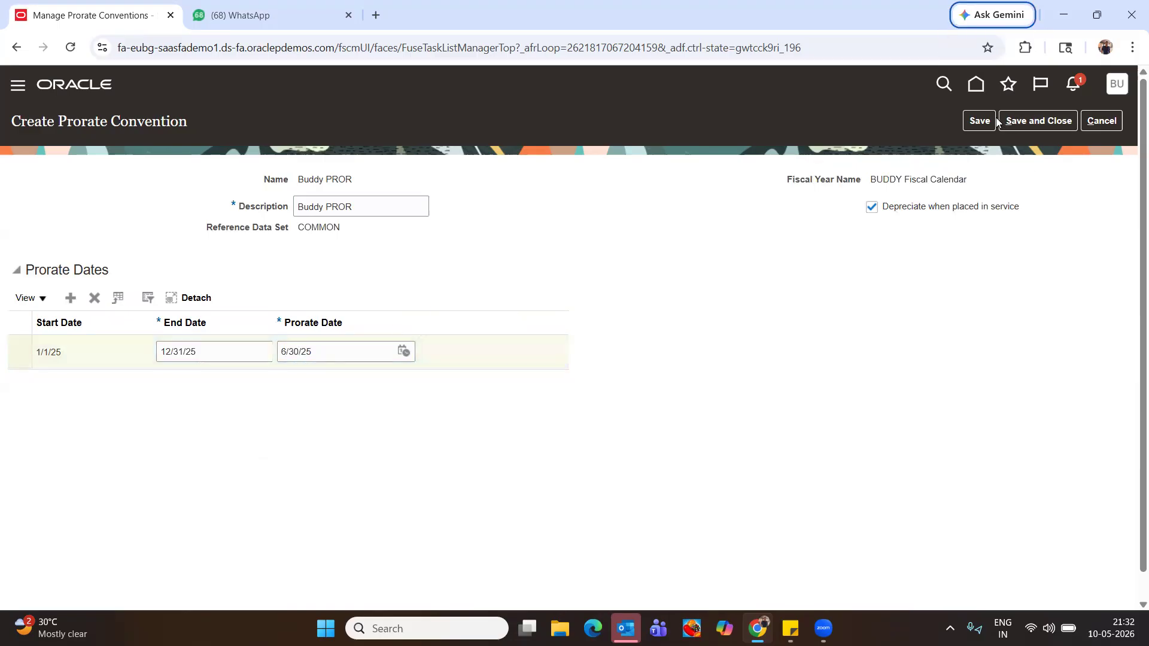
left_click(973, 122)
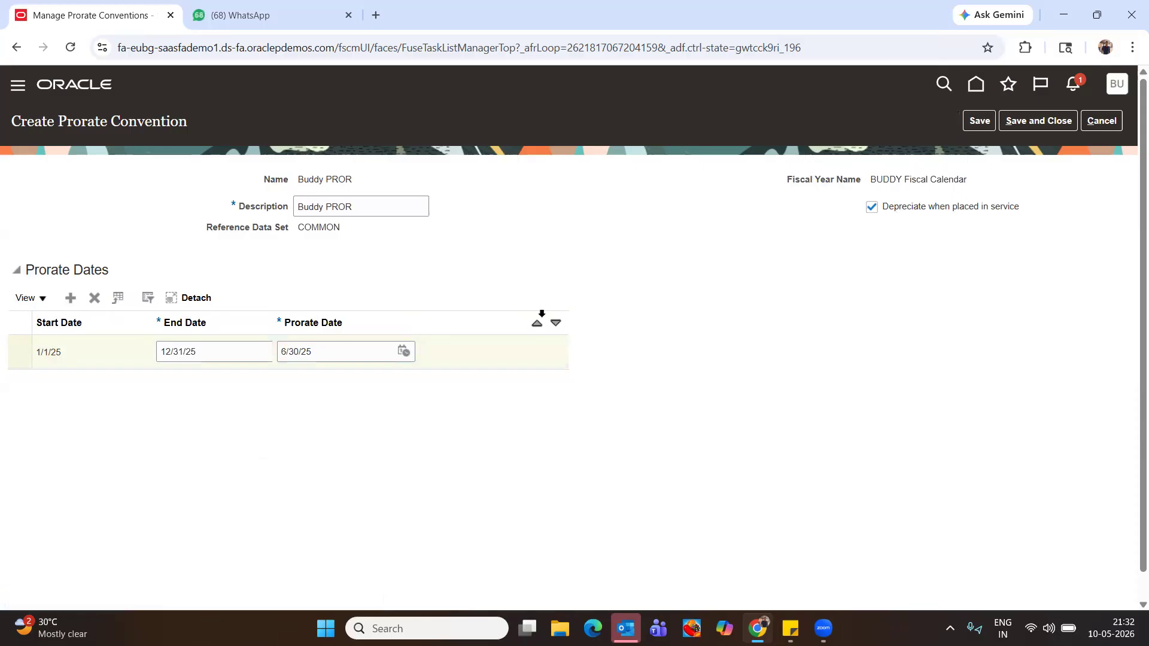
left_click(979, 121)
left_click(1039, 120)
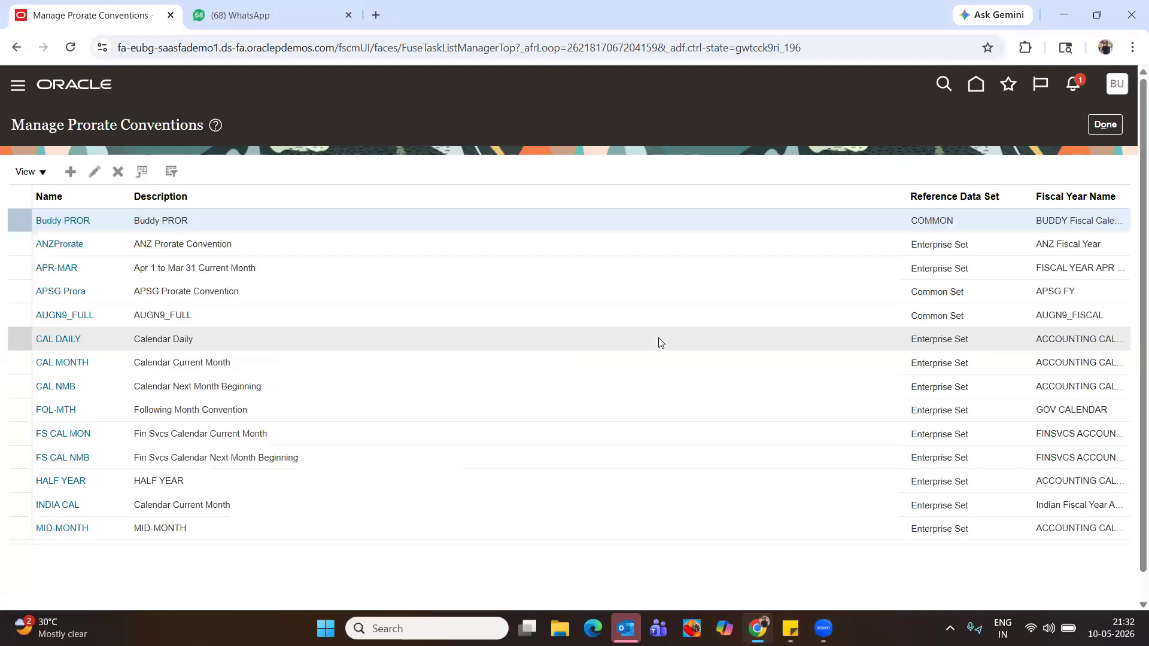
left_click(51, 221)
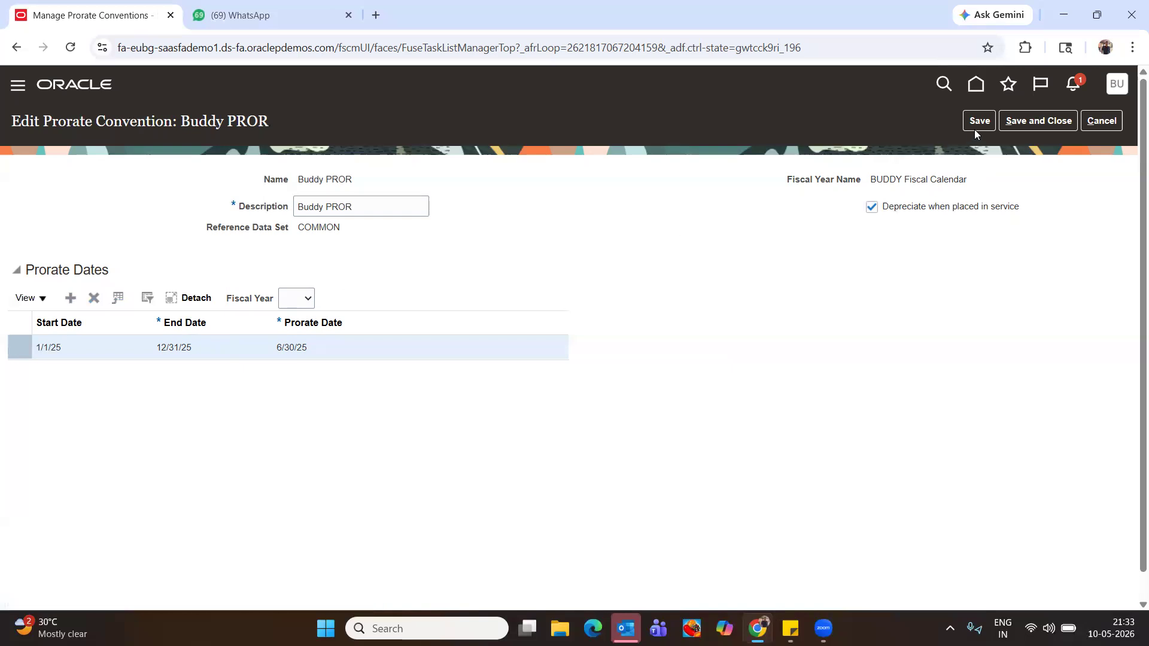
Add a 2026 prorate row (end 12/31/26, prorate date 6/30/26) and save and close Buddy PROR
left_click(70, 298)
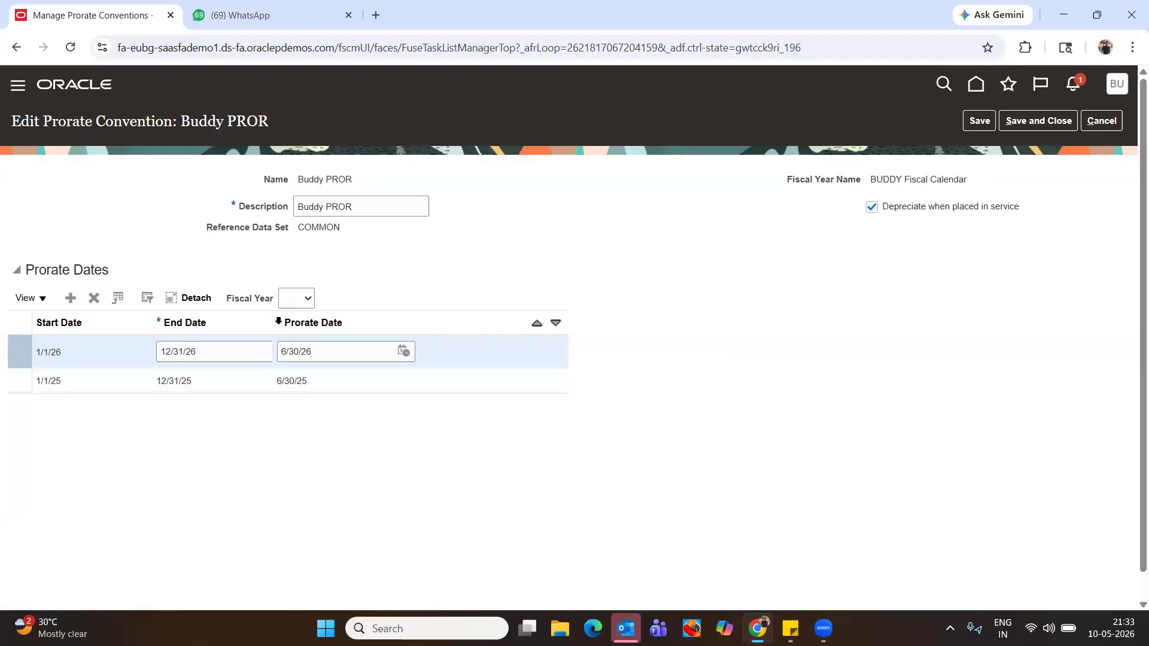
left_click(305, 298)
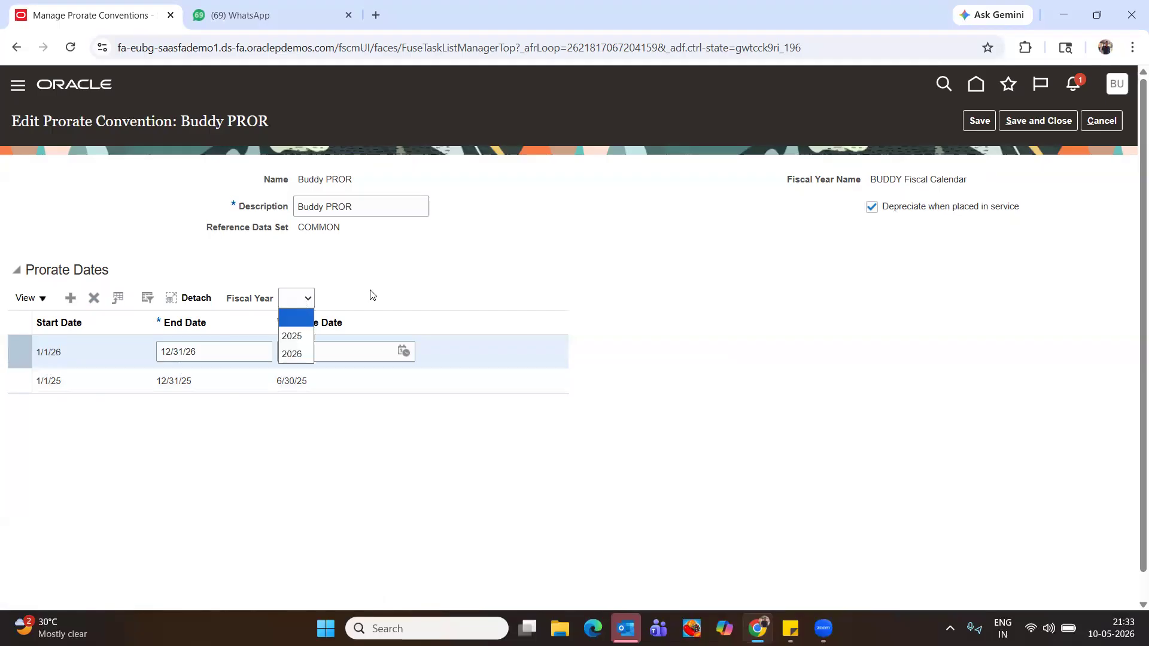
left_click(402, 285)
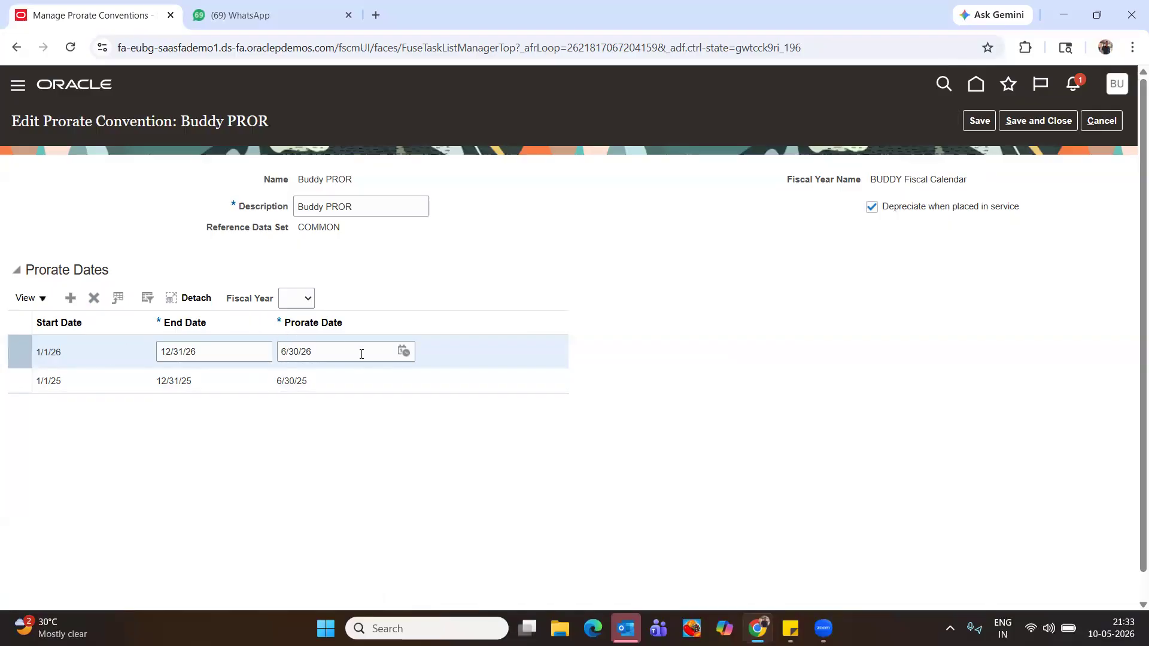
left_click(1060, 121)
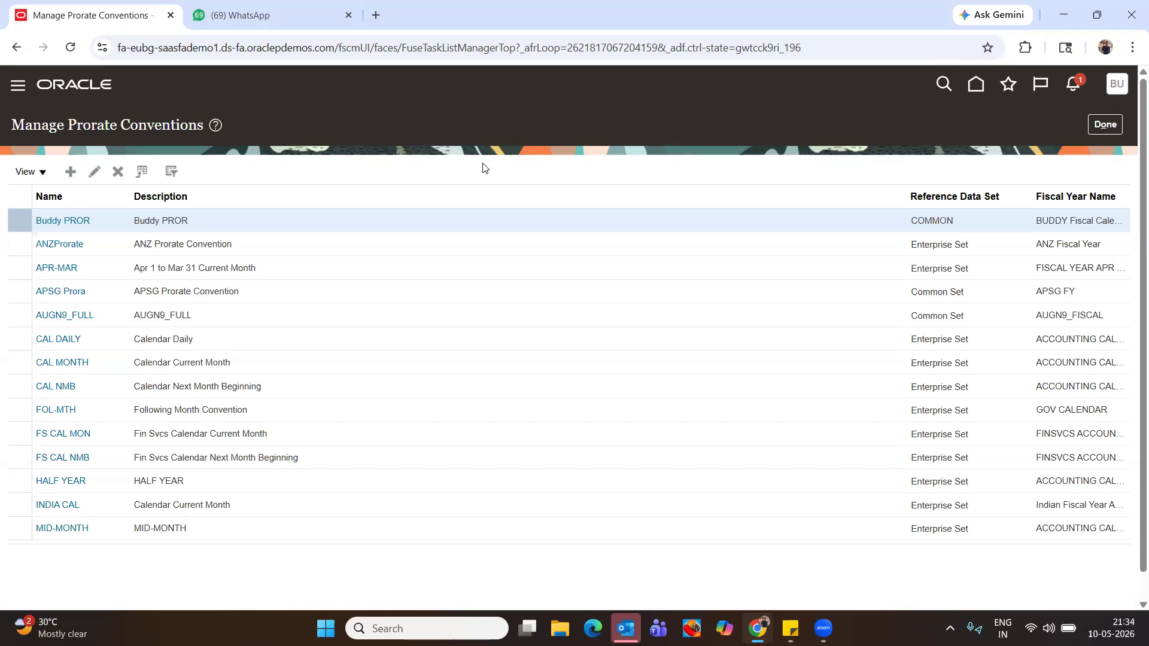
left_click(1105, 127)
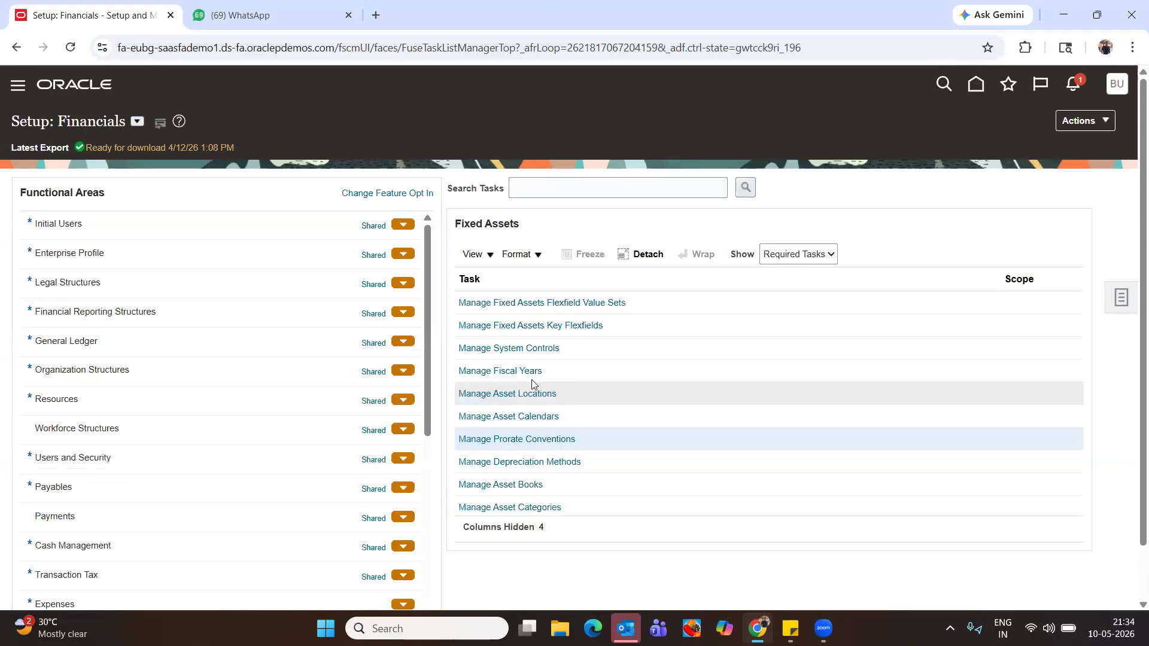
Go to Manage Asset Books and start a new Corporate book on the Create Book form
left_click(520, 488)
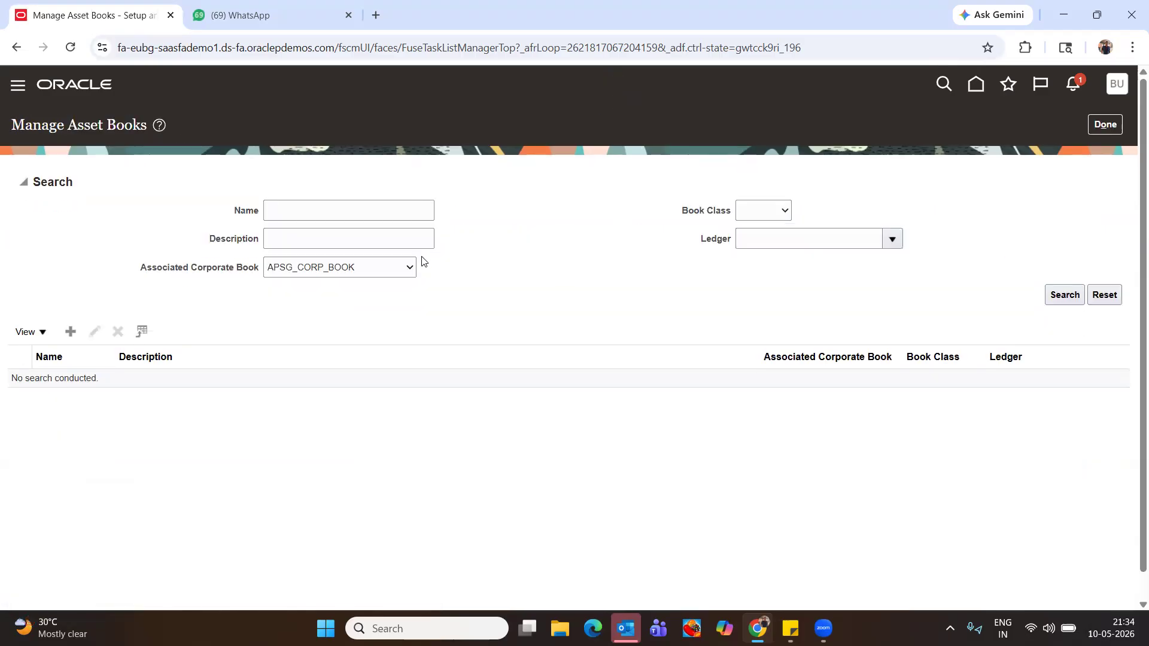
left_click(70, 332)
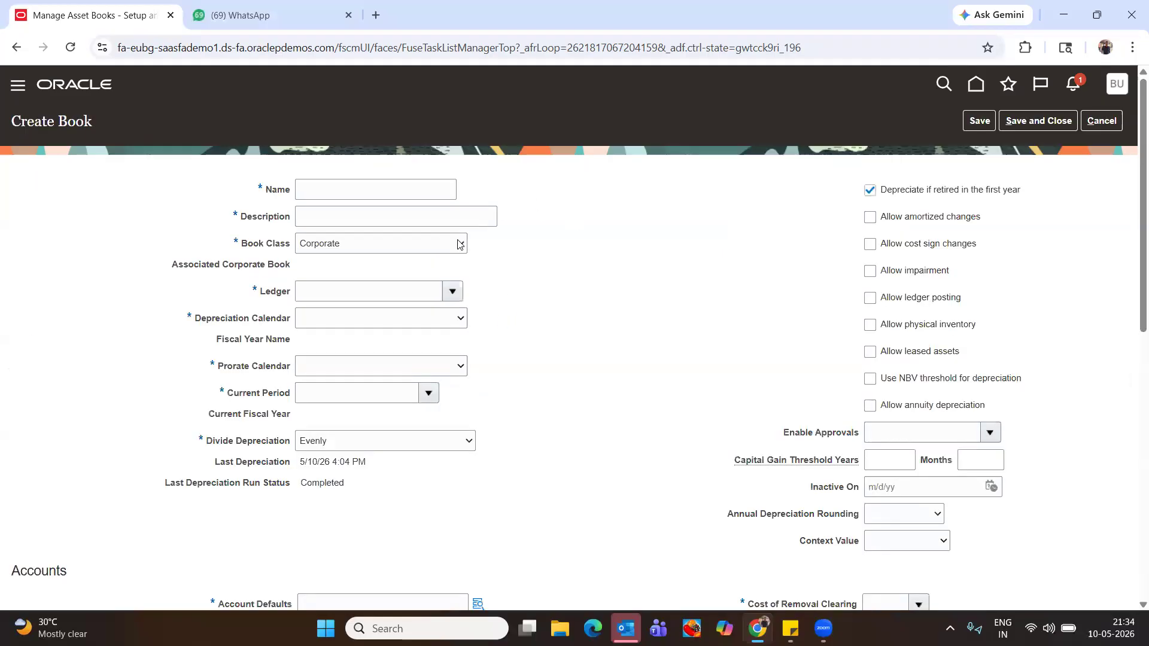
left_click(391, 181)
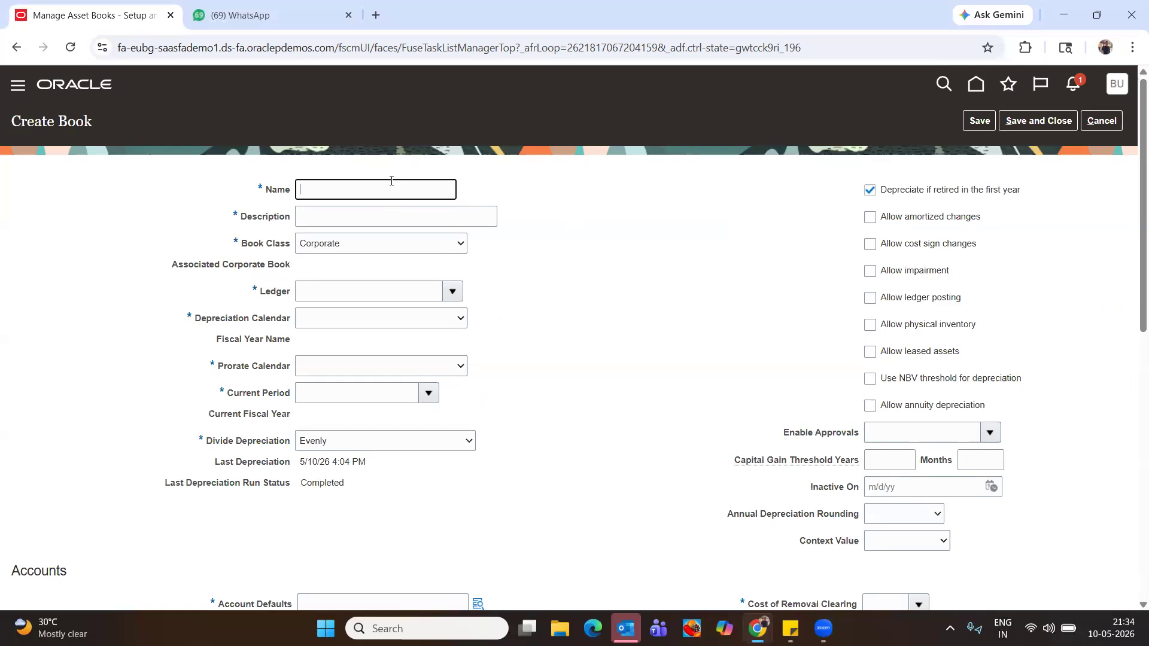
Enter BUDDY CORP BOOK as both the name and the description of the new Corporate book
type("Buddy CORP bookok")
key("Tab")
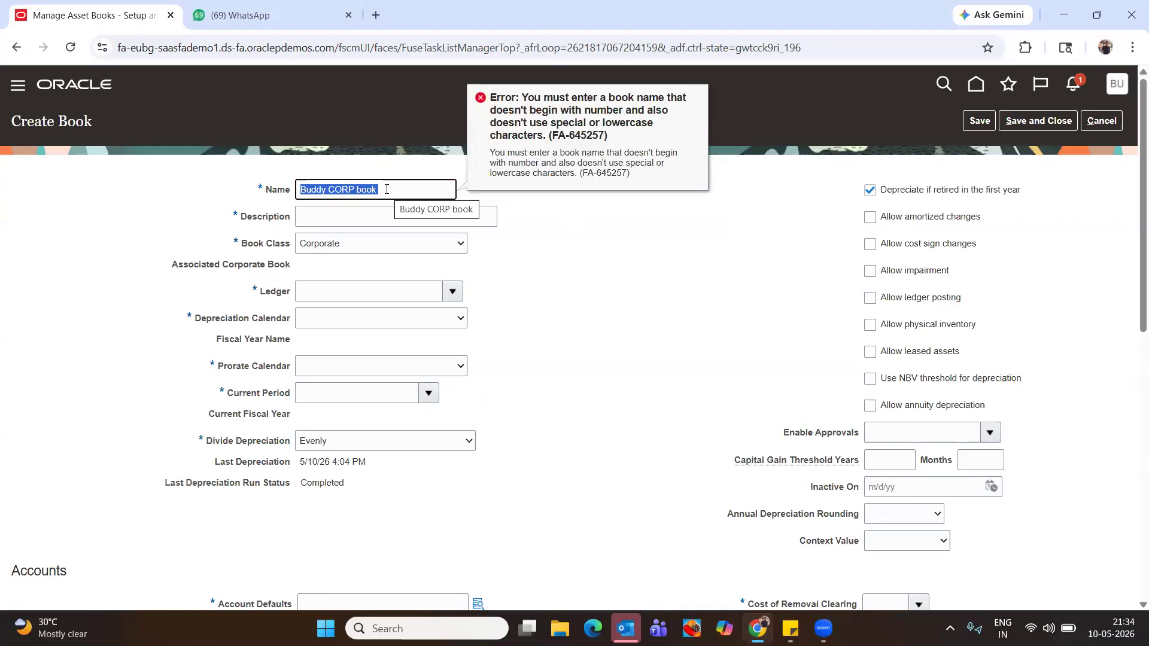
type("BUDDY CORP BOOK")
key("Tab")
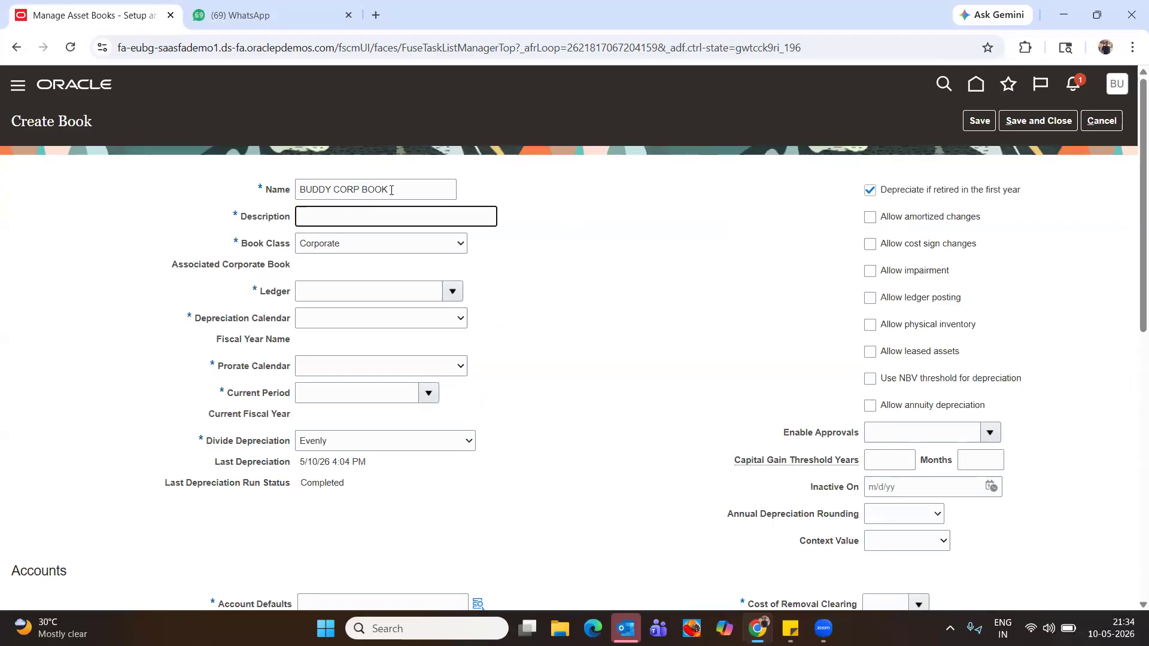
left_click(376, 222)
type("BUDDY CORP BOOK")
key("Tab")
left_click(457, 291)
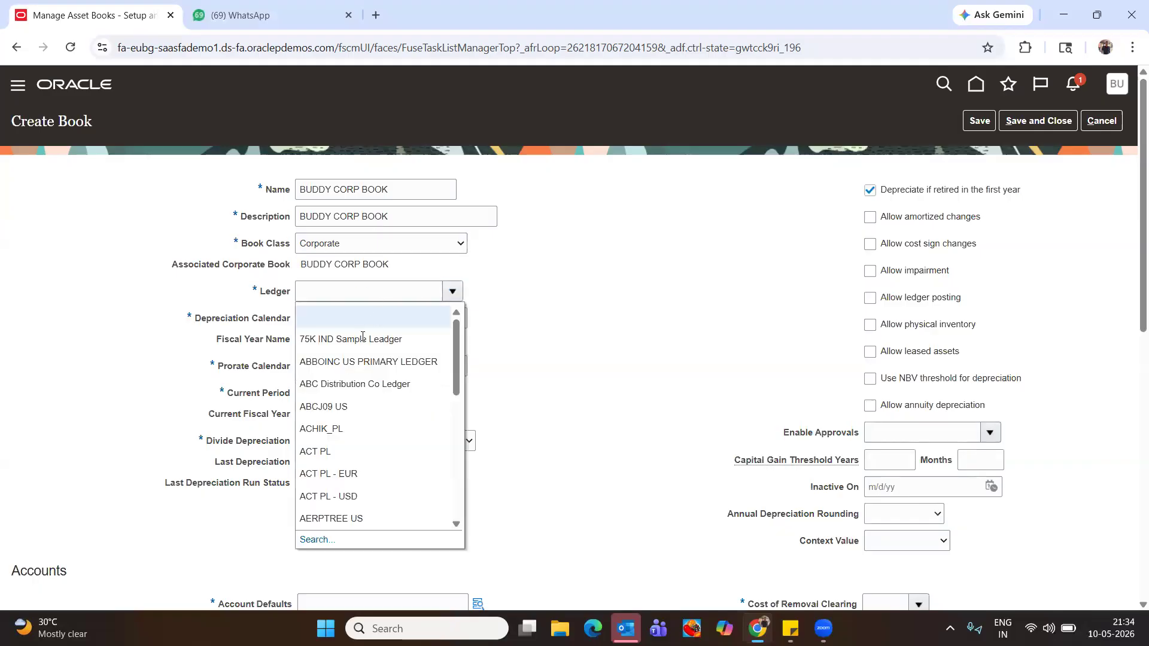
Search for and select US Primary Ledger as the book's ledger
left_click(363, 292)
type("US")
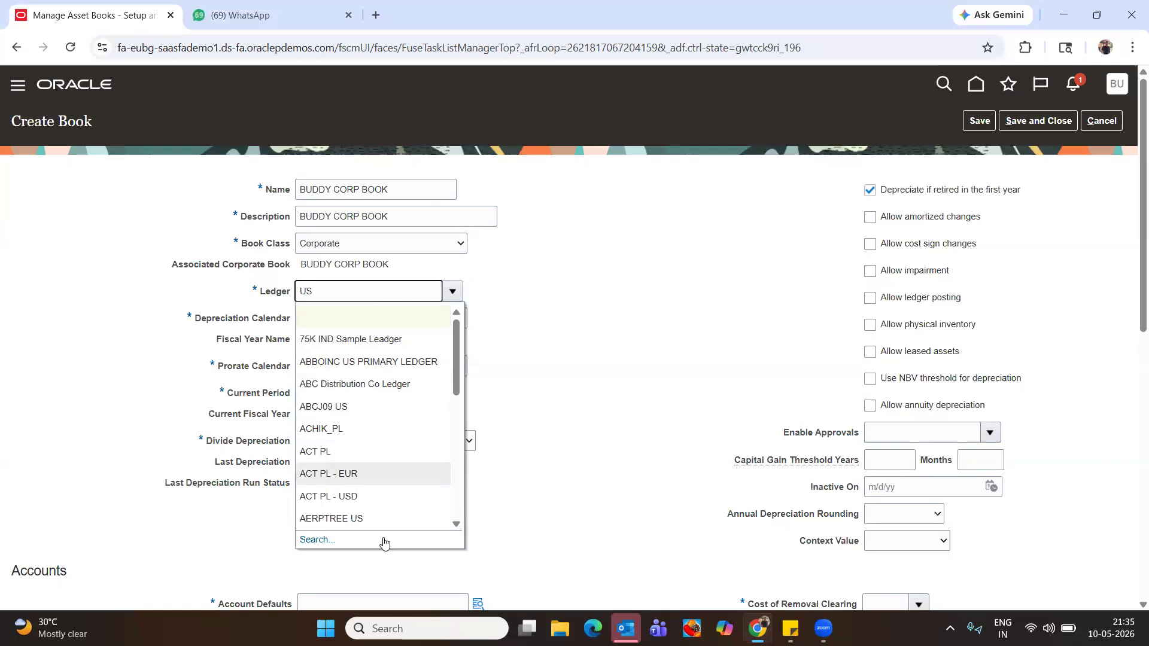
left_click(308, 539)
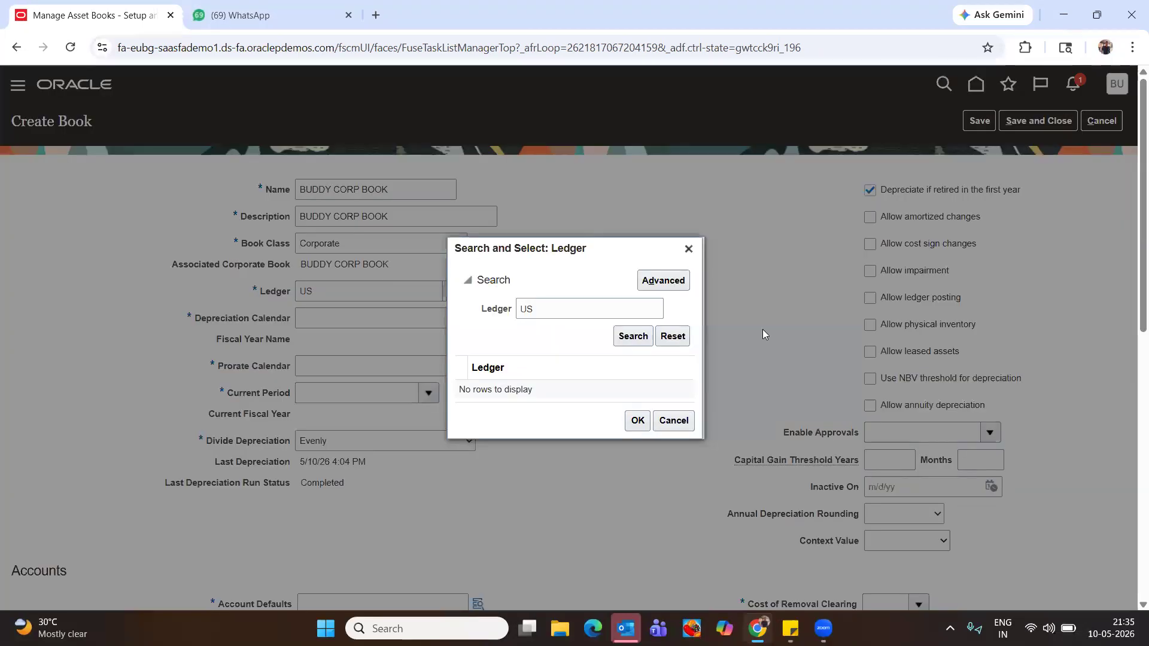
left_click(579, 306)
type("1")
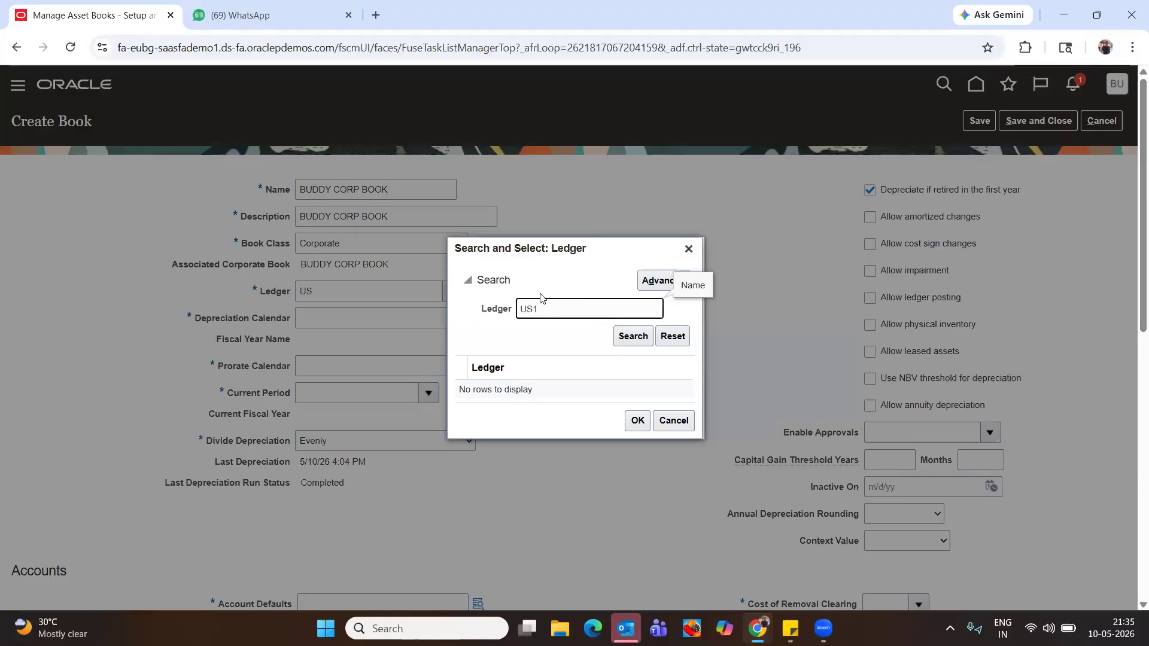
key("BackSpace")
left_click(632, 335)
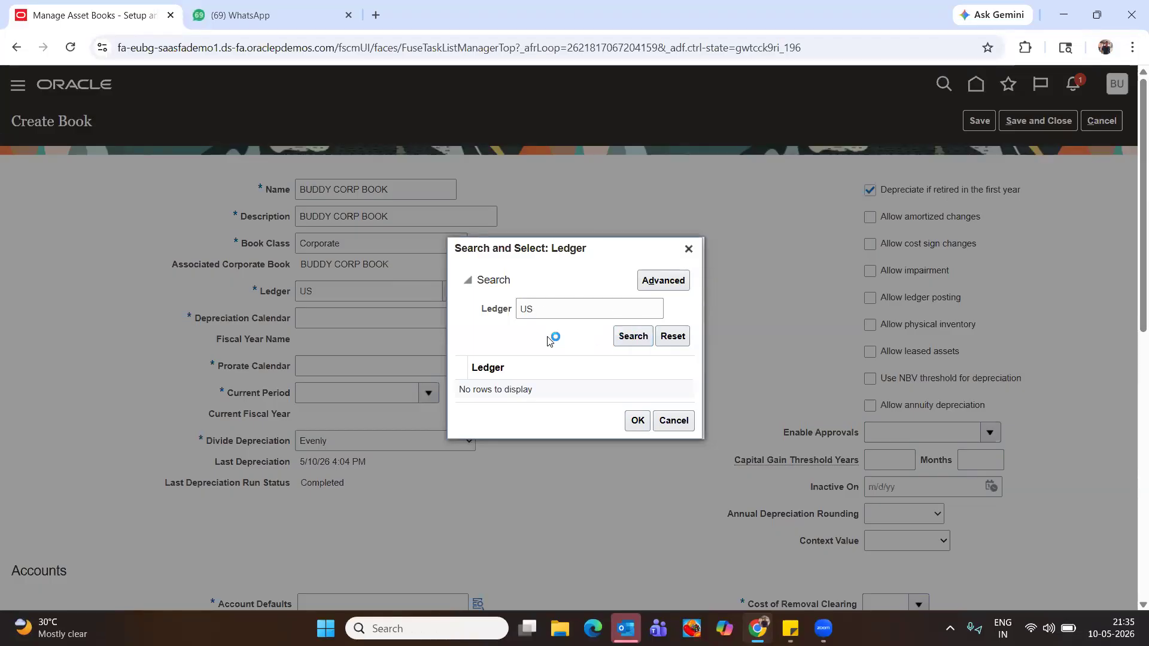
left_click(536, 377)
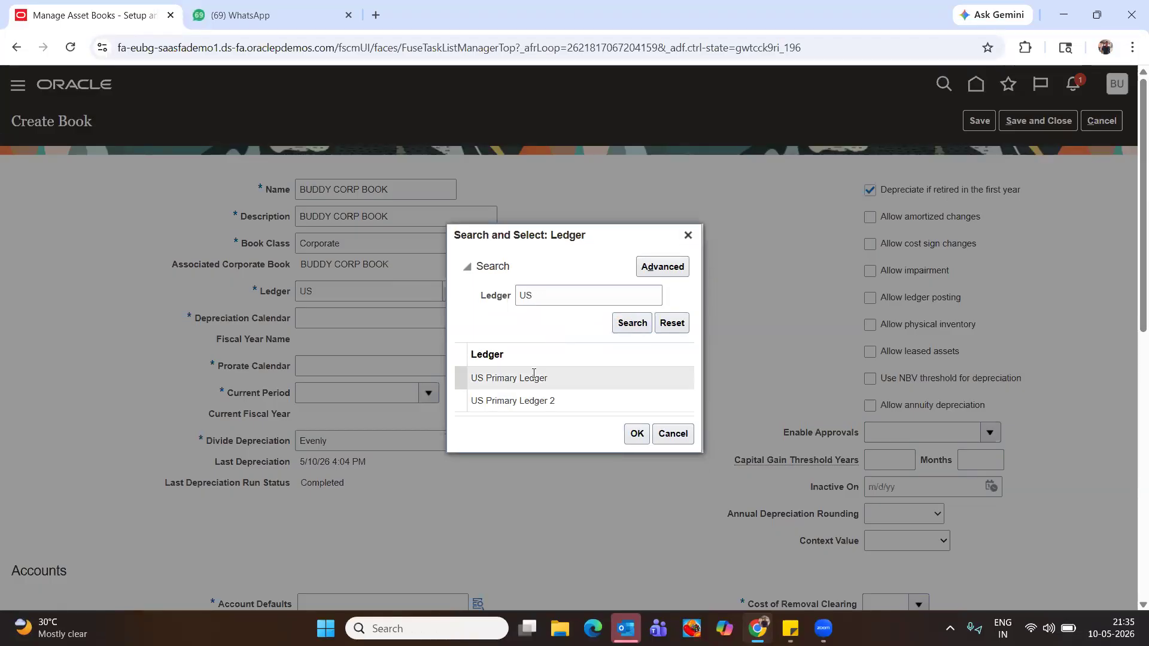
left_click(636, 437)
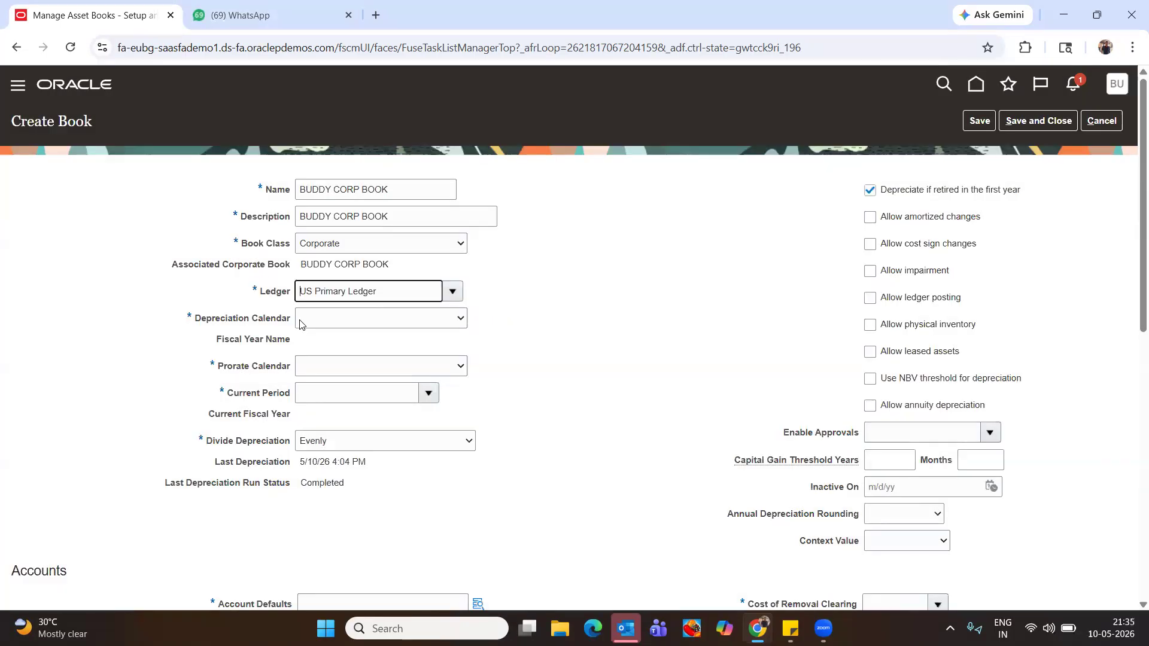
Choose Buddy DEP calen as the depreciation calendar and bring up the current period search
left_click(313, 321)
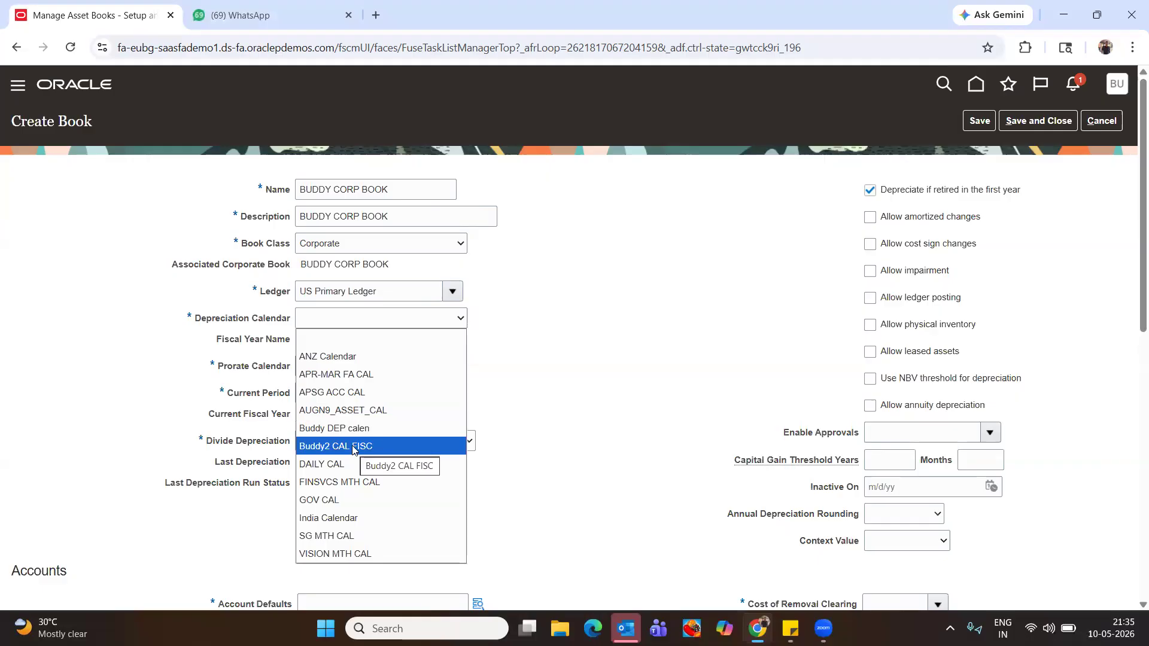
key("b")
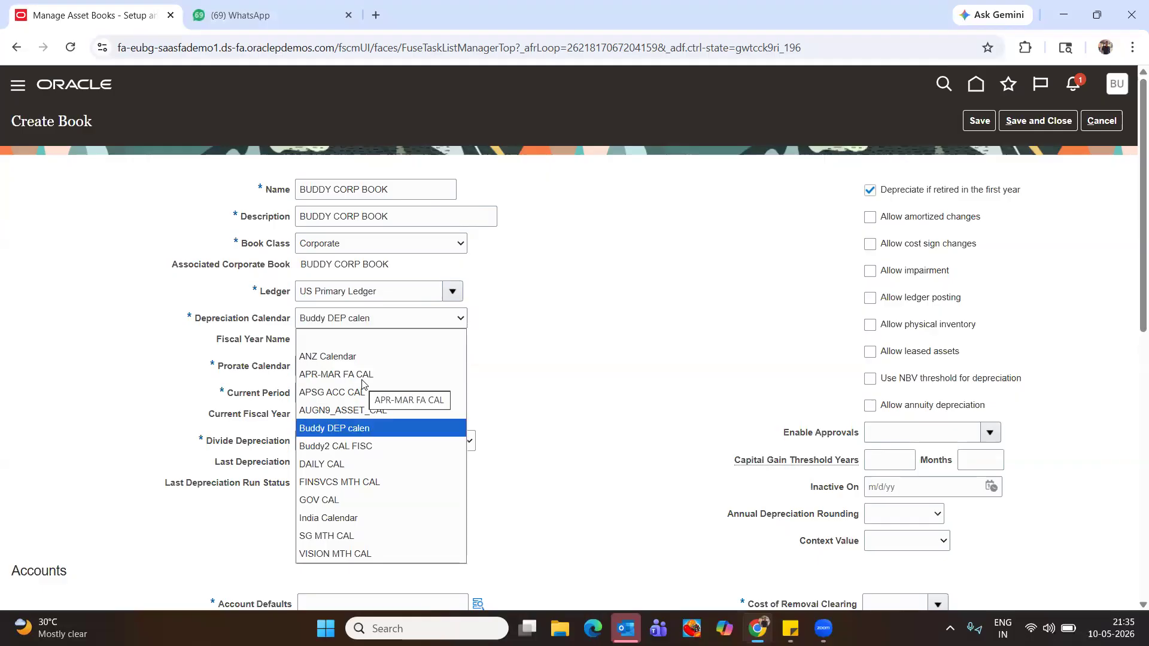
key("b")
key("b")
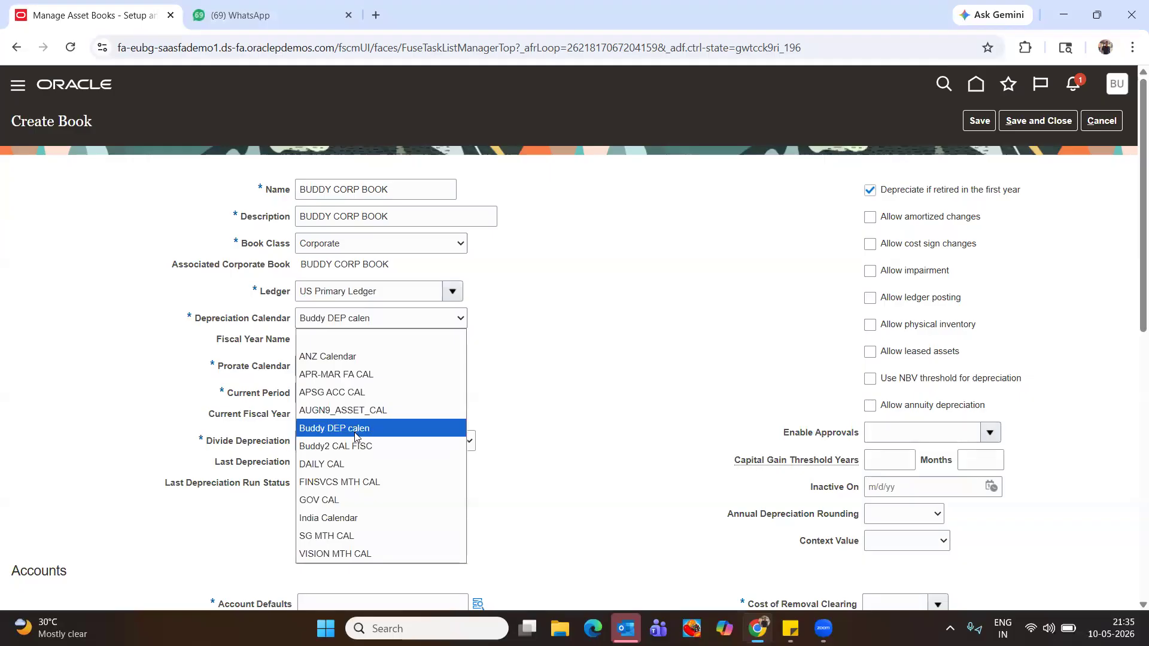
left_click(365, 429)
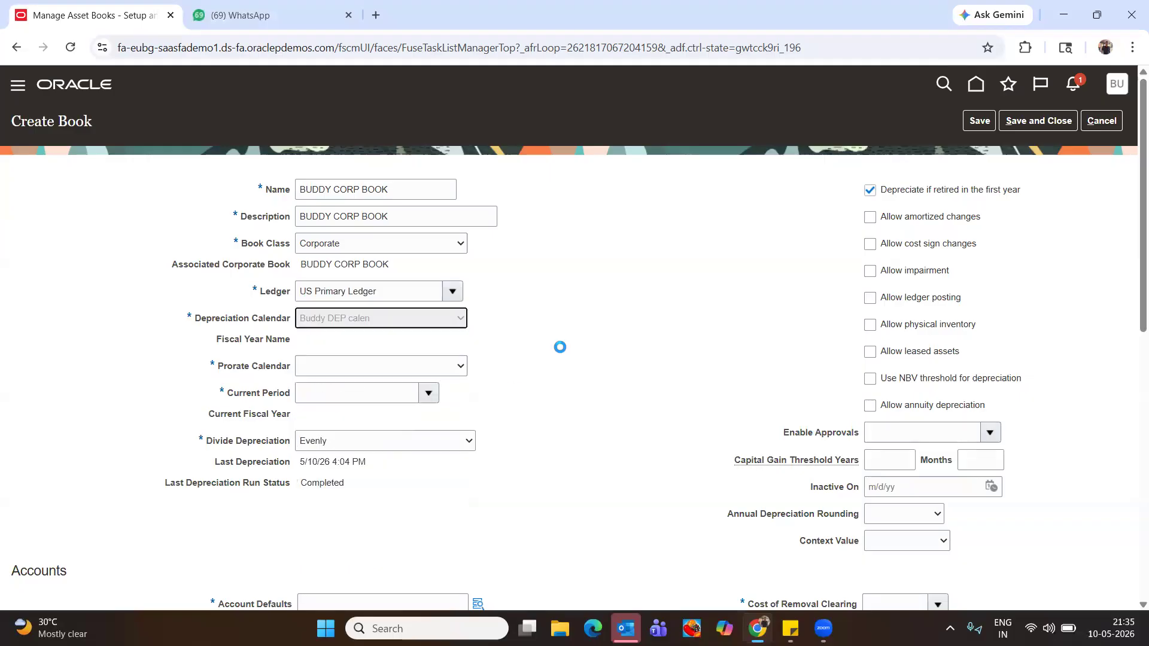
left_click(342, 390)
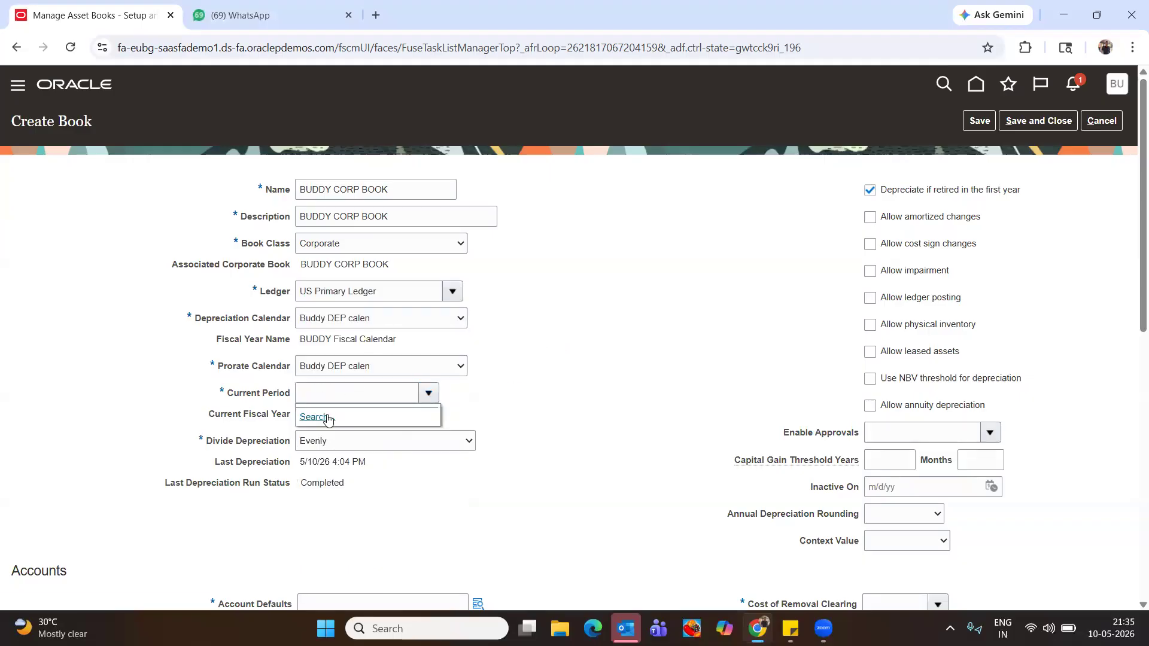
left_click(334, 393)
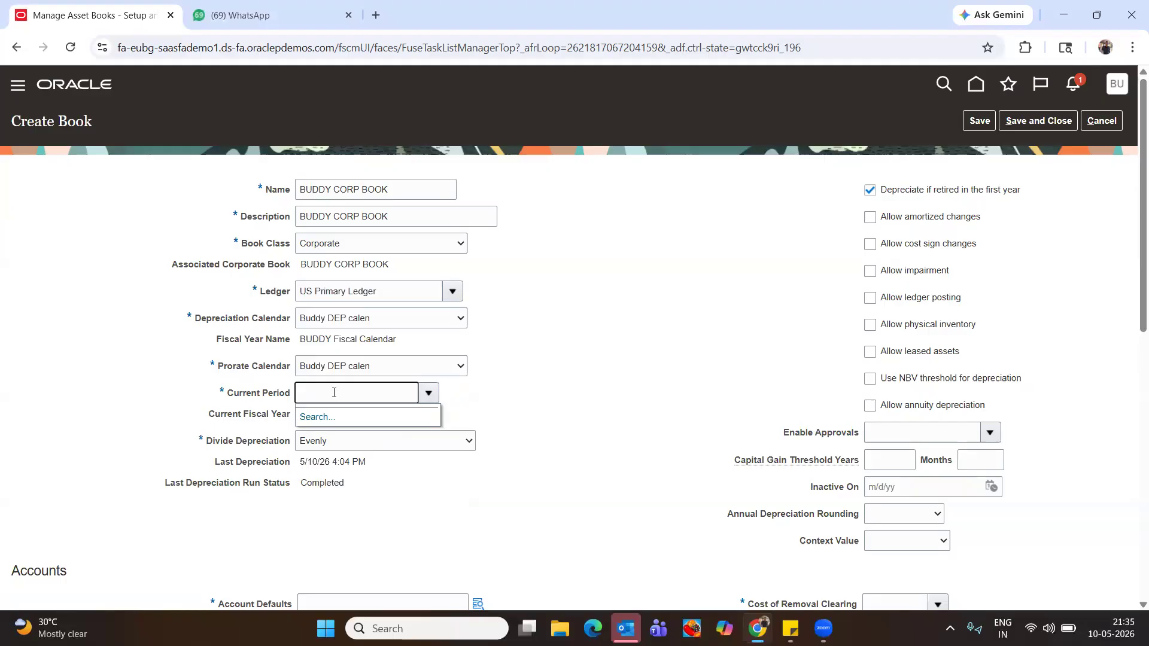
left_click(318, 418)
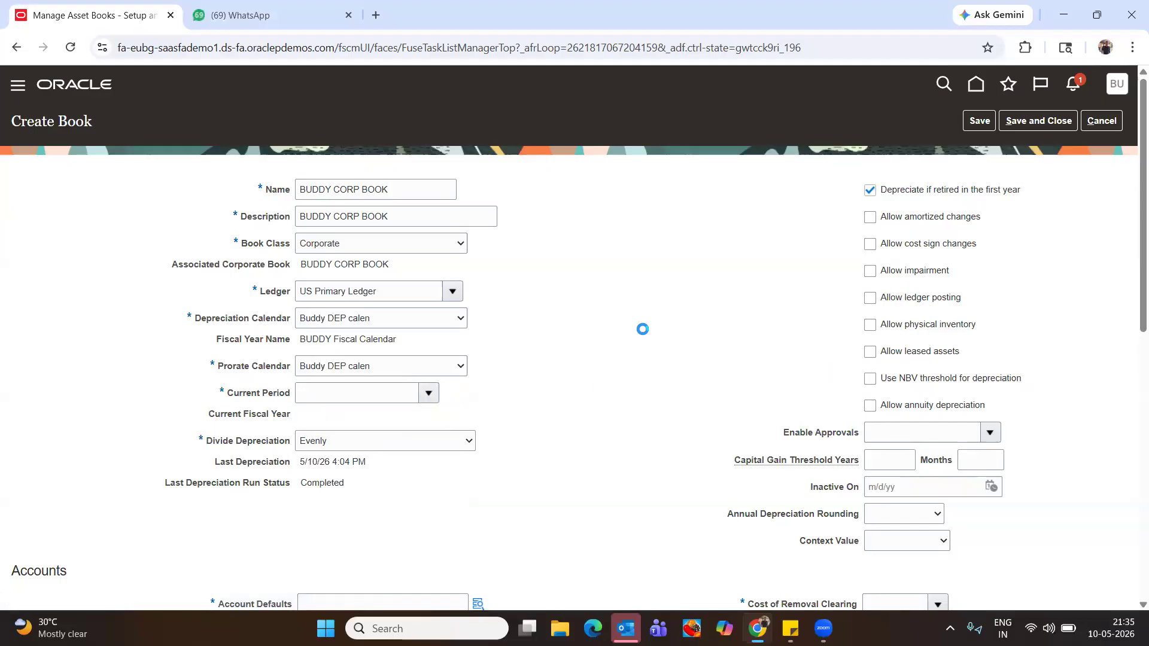
left_click(614, 308)
left_click(642, 339)
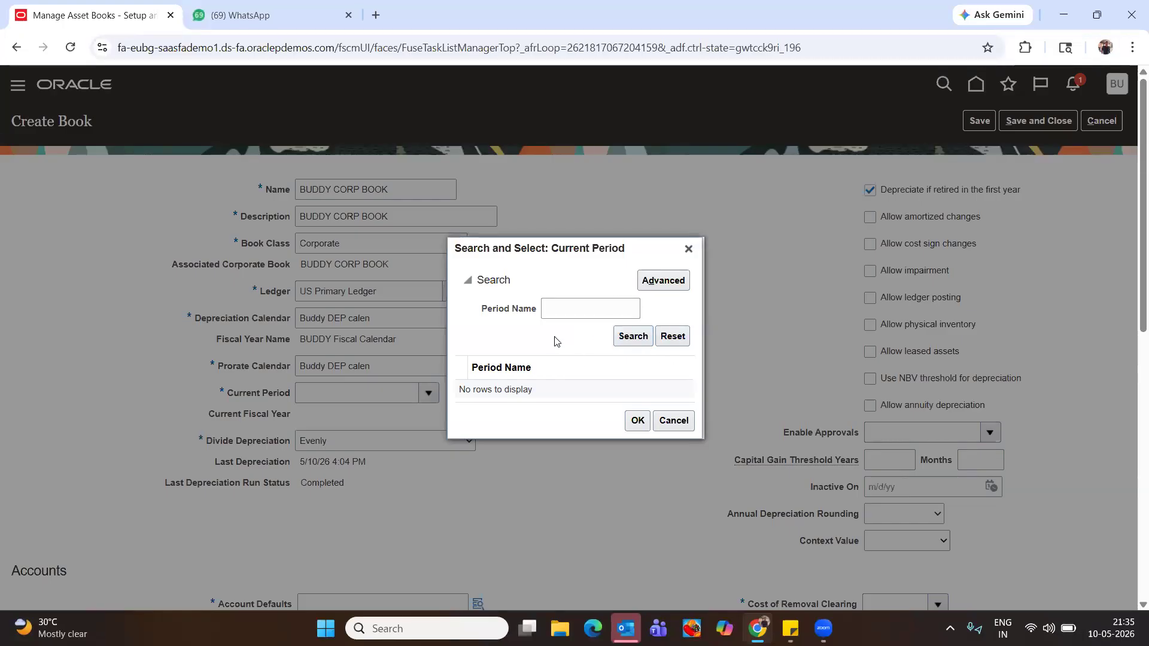
left_click(580, 313)
left_click(637, 337)
left_click(575, 303)
type("jan")
left_click(628, 335)
left_click(688, 250)
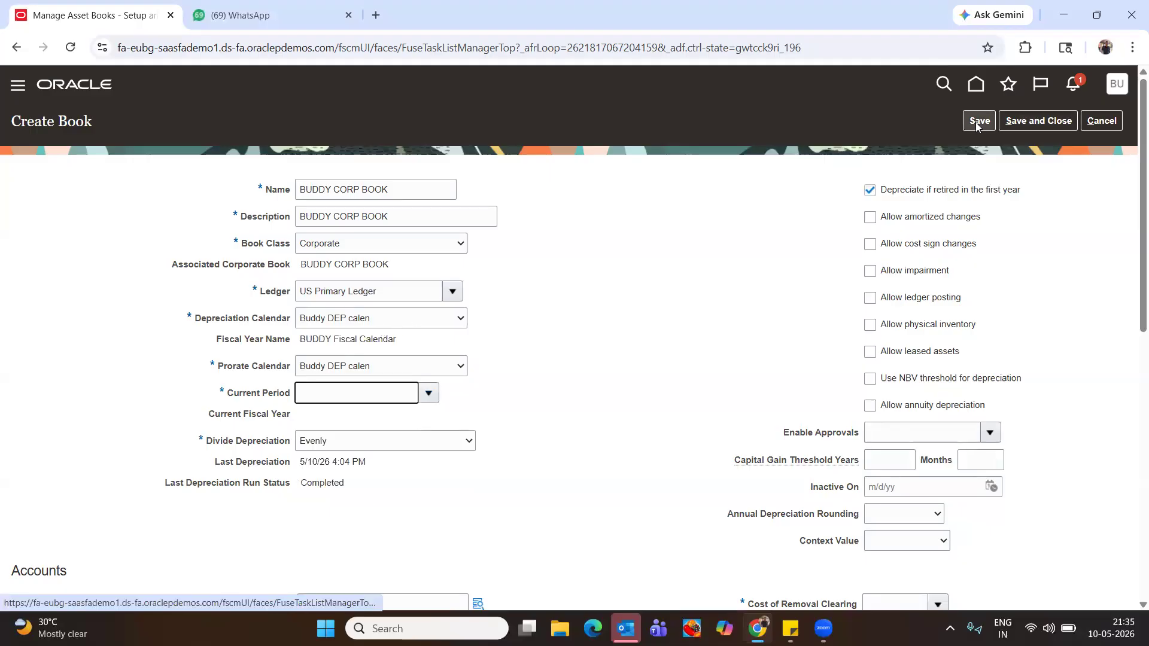
Discard the unsaved asset book after the missing required fields error
left_click(1012, 122)
left_click(695, 83)
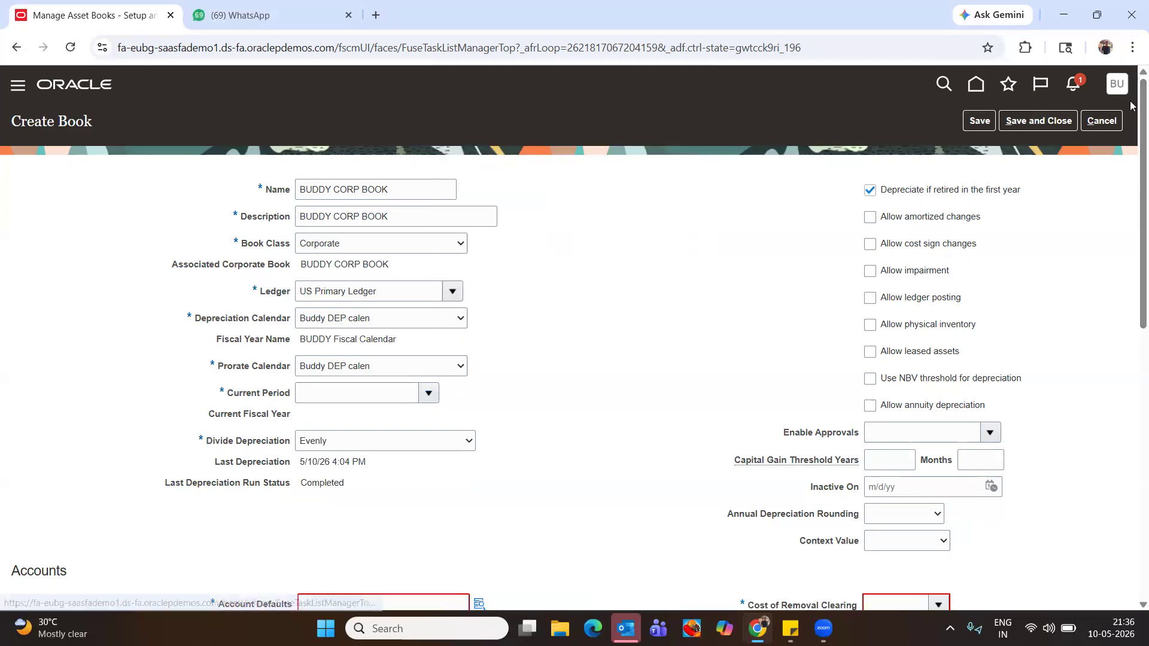
left_click(1102, 121)
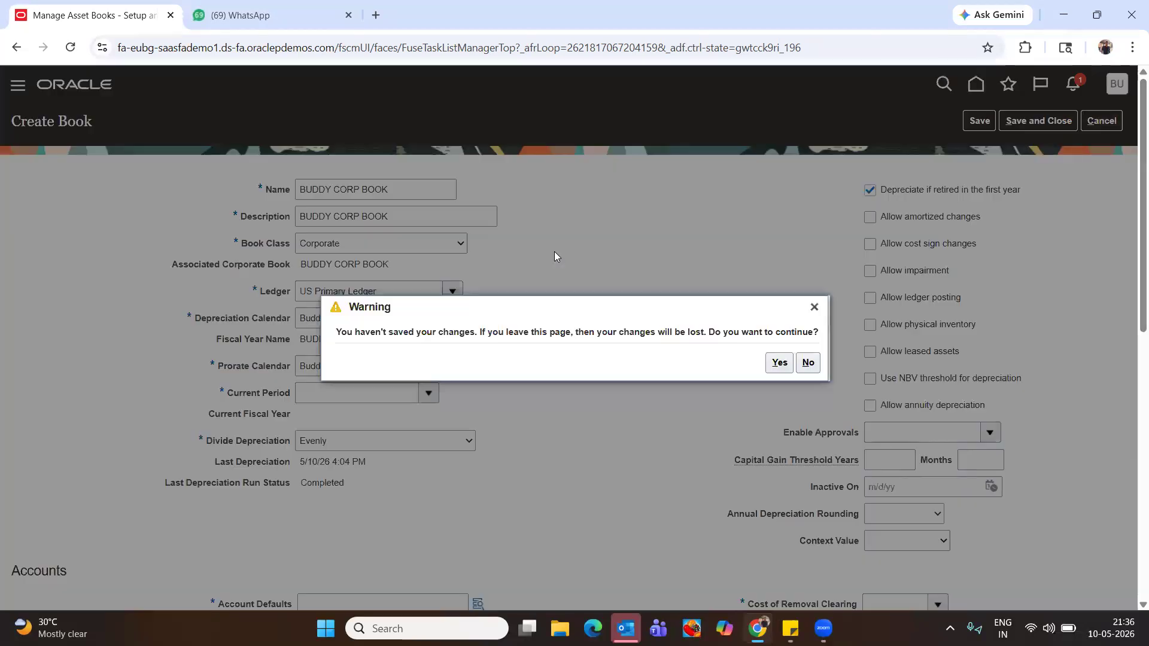
left_click(778, 363)
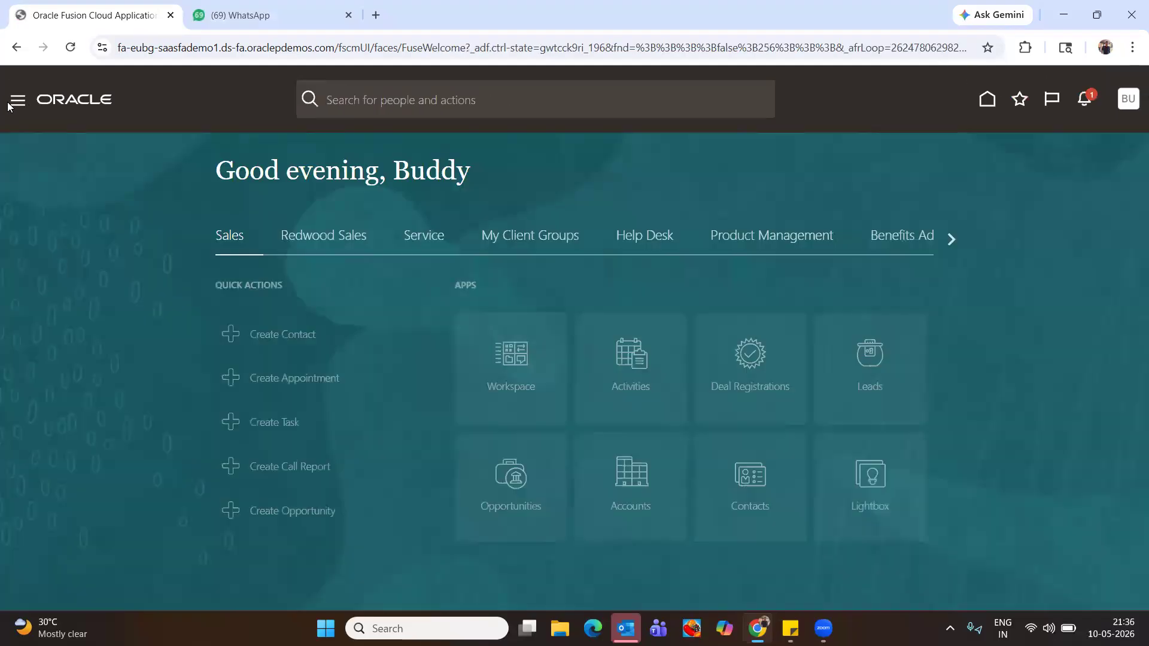
Go to the Security Console from the Navigator's Tools group
left_click(17, 100)
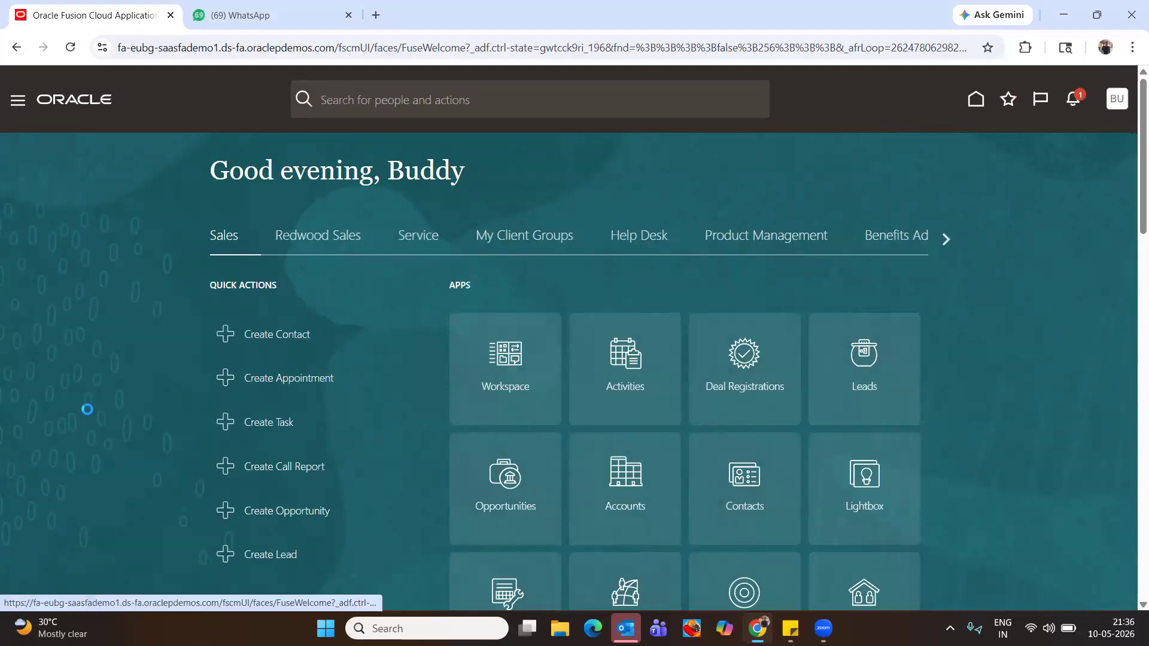
scroll(80, 419, "down", 5)
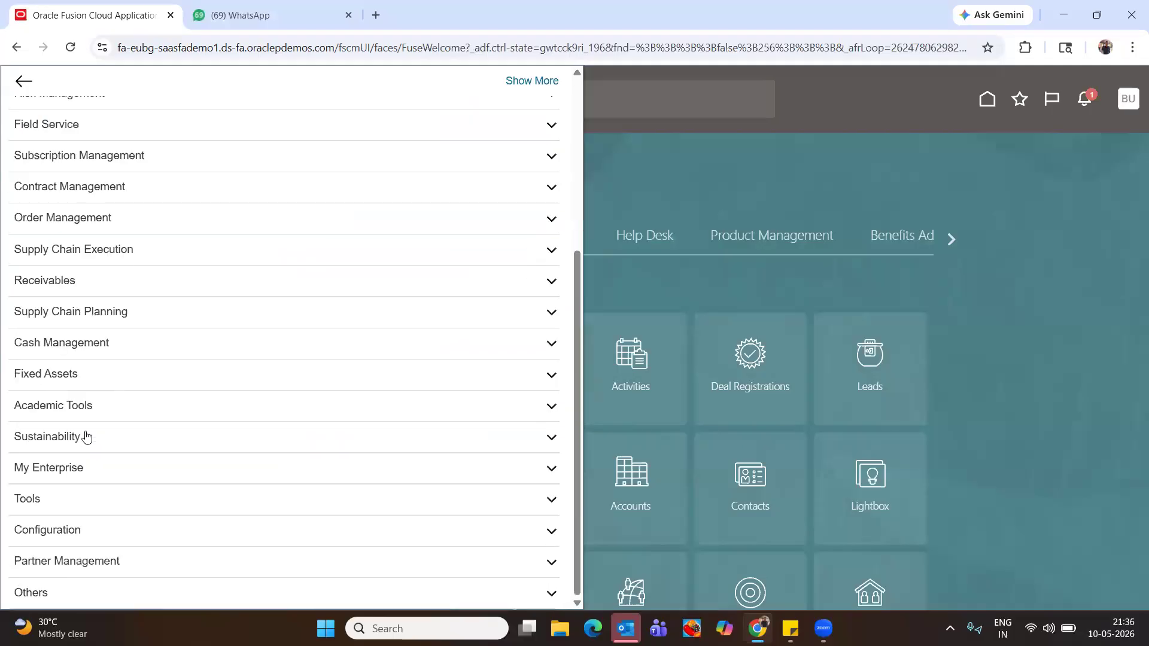
left_click(34, 506)
scroll(105, 461, "down", 5)
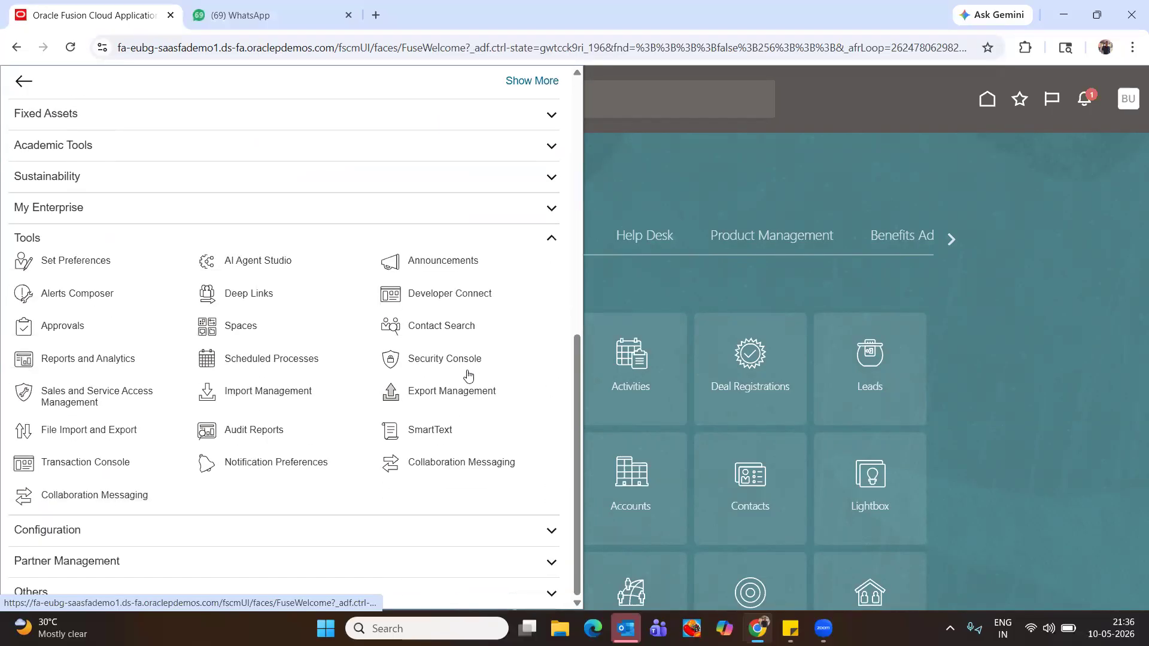
left_click(446, 358)
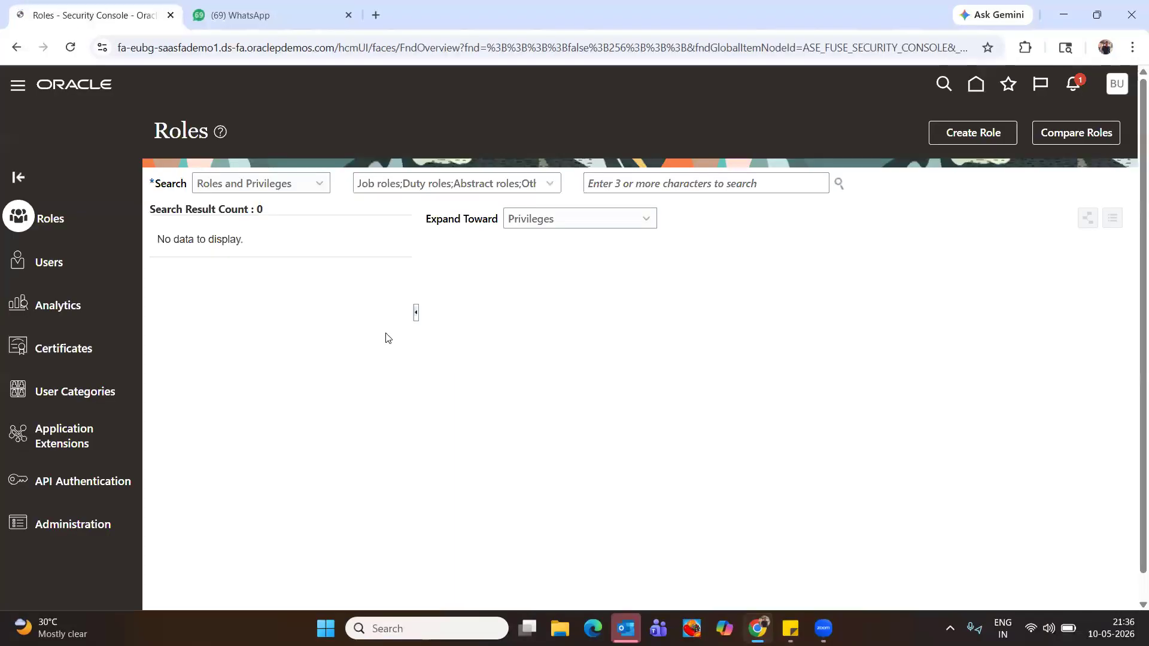
Search Users for the demo user, open its account details and switch to Edit
left_click(46, 267)
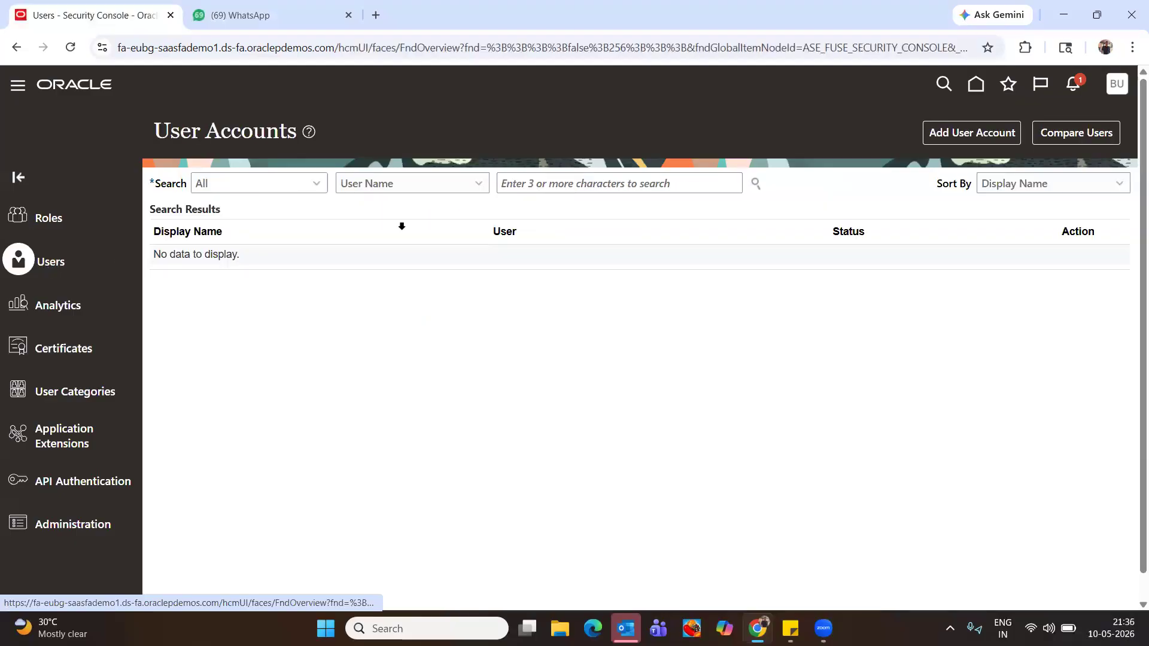
left_click(589, 182)
type("BUDDY")
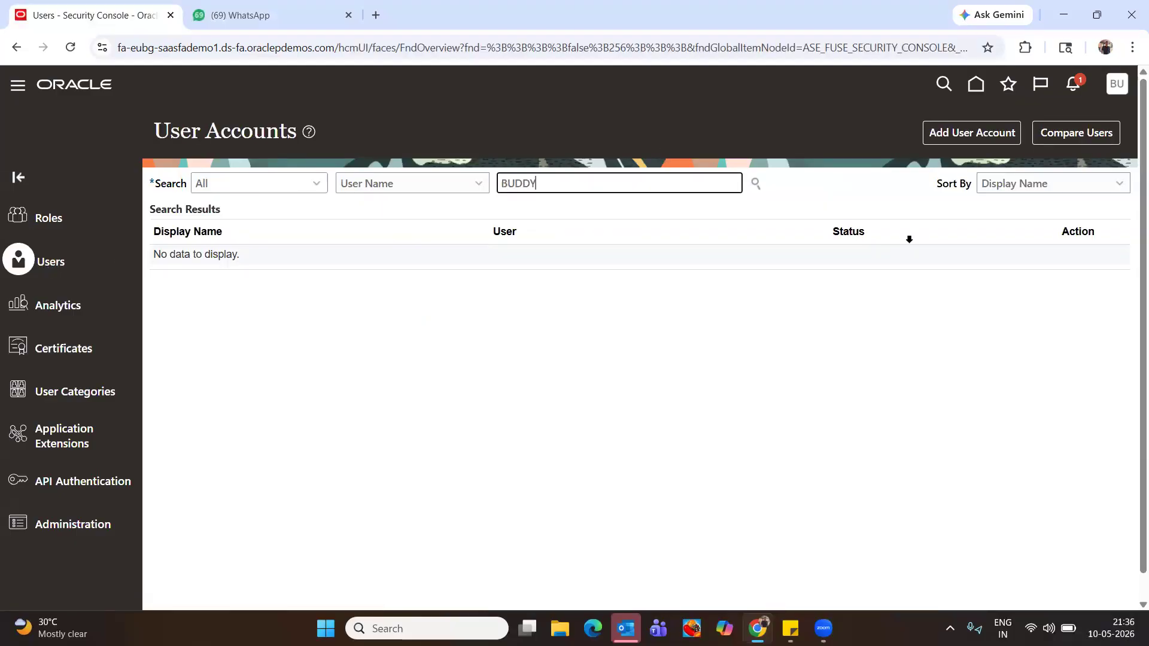
left_click(942, 85)
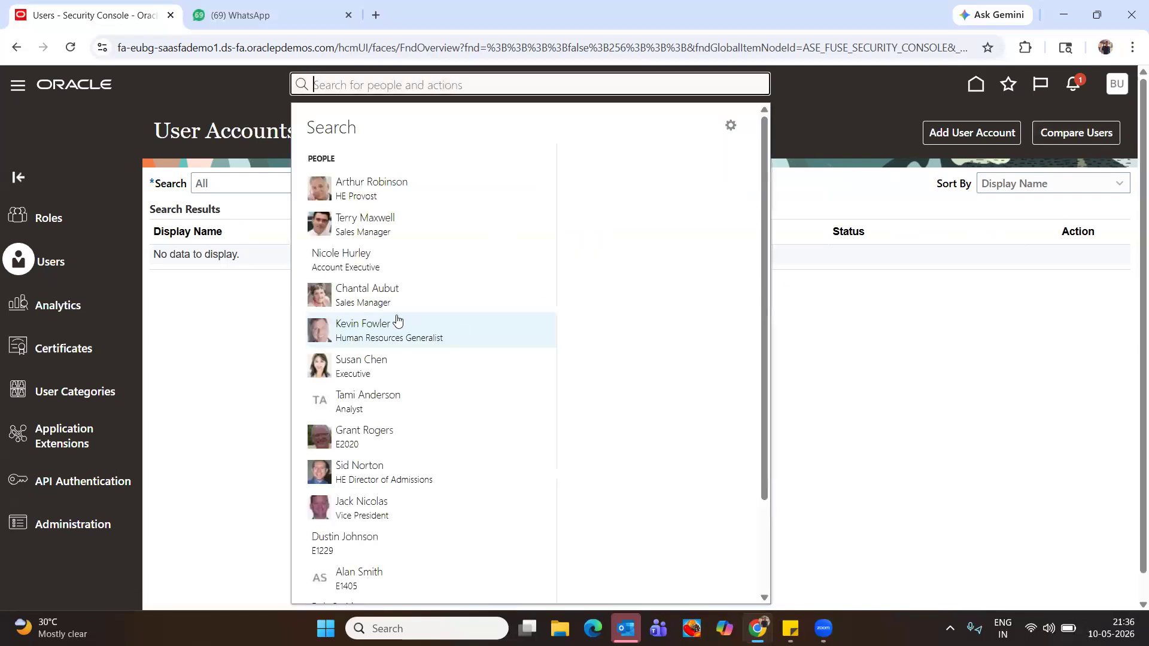
left_click(234, 320)
left_click(706, 176)
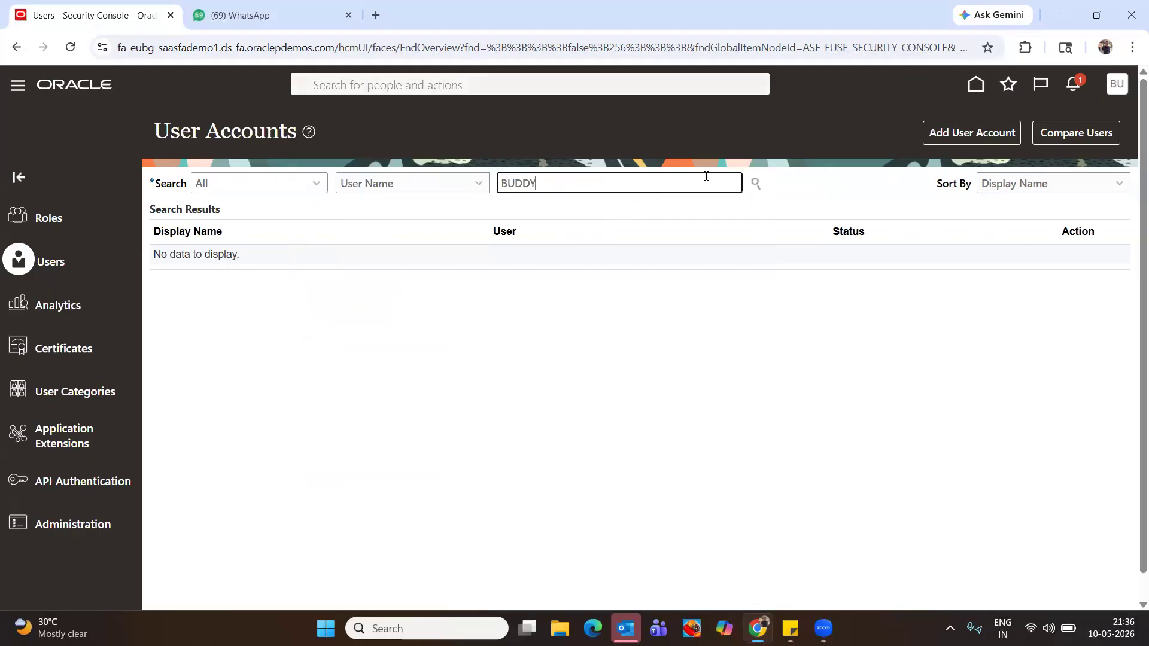
left_click(756, 183)
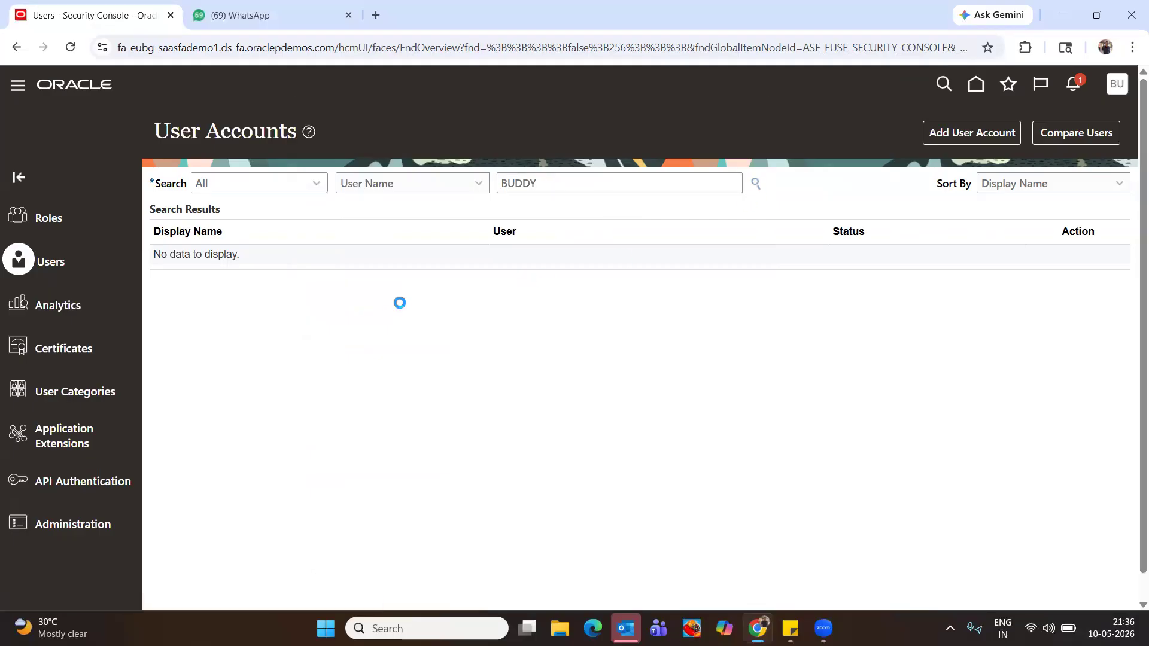
left_click(579, 269)
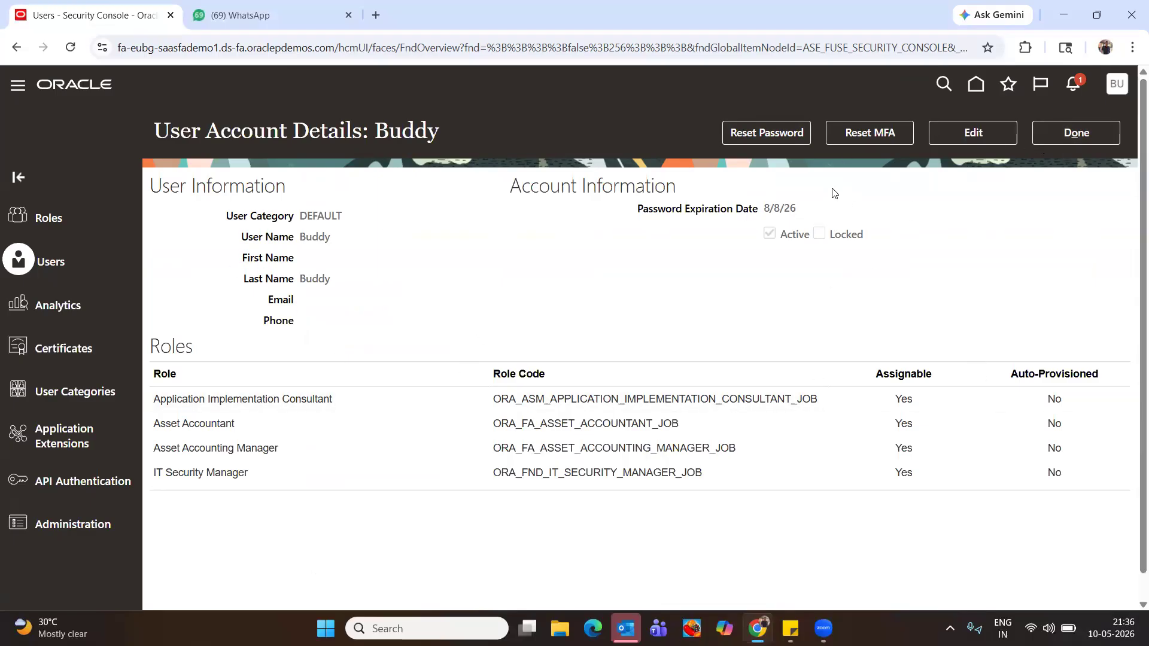
left_click(993, 134)
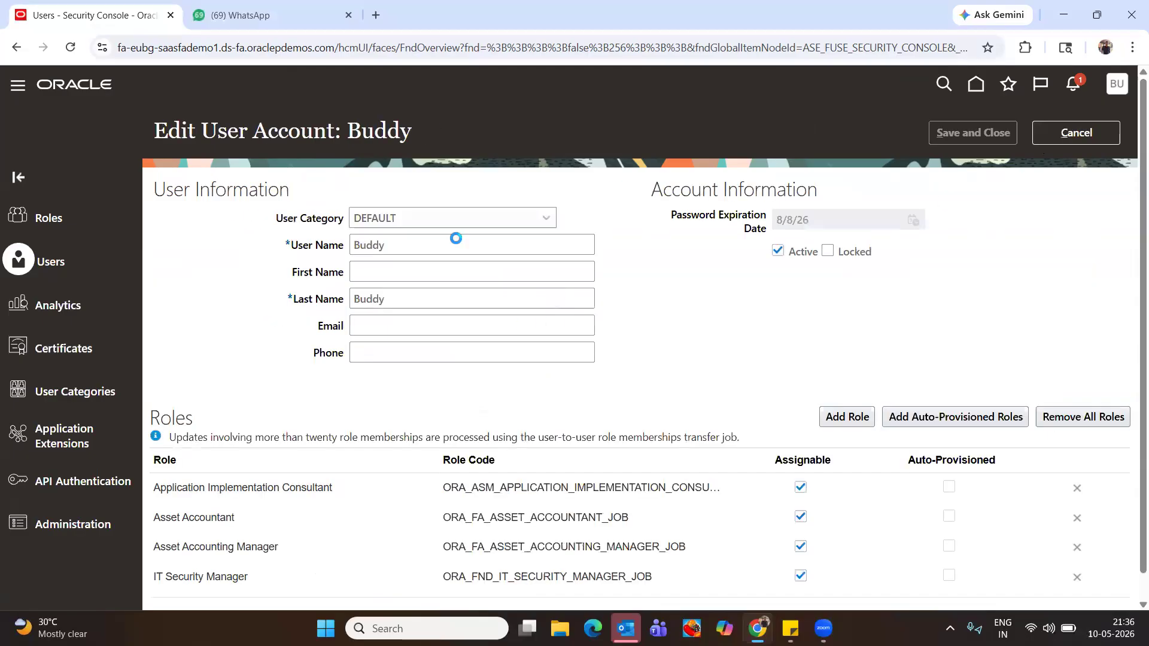
Add the General Accountant role to the user through Add Role Membership
scroll(589, 386, "down", 1)
left_click(848, 391)
left_click(531, 181)
type("GENERAL")
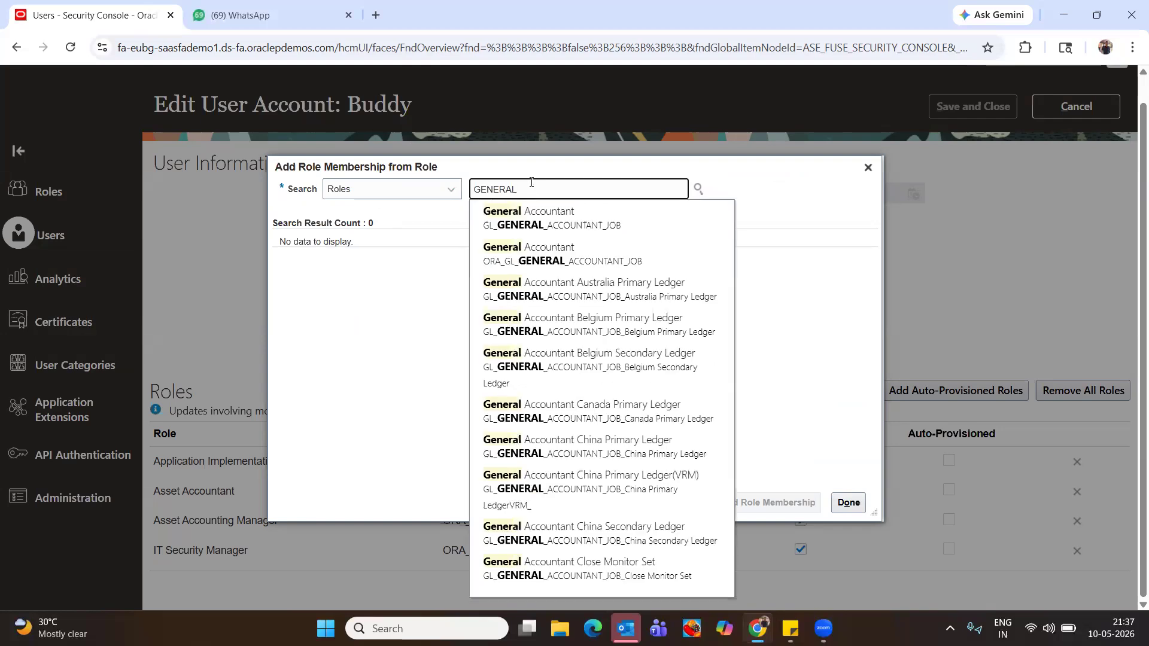
left_click(537, 251)
left_click(805, 502)
left_click(578, 194)
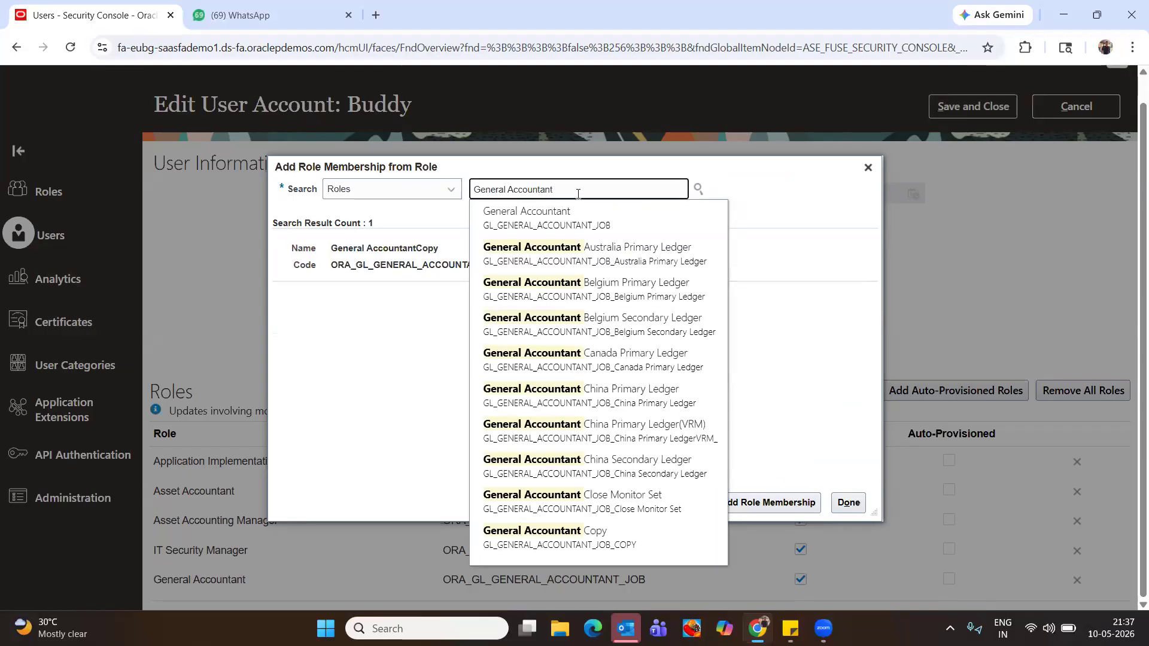
Add the General Accounting Manager role as well and save the user account
key("BackSpace")
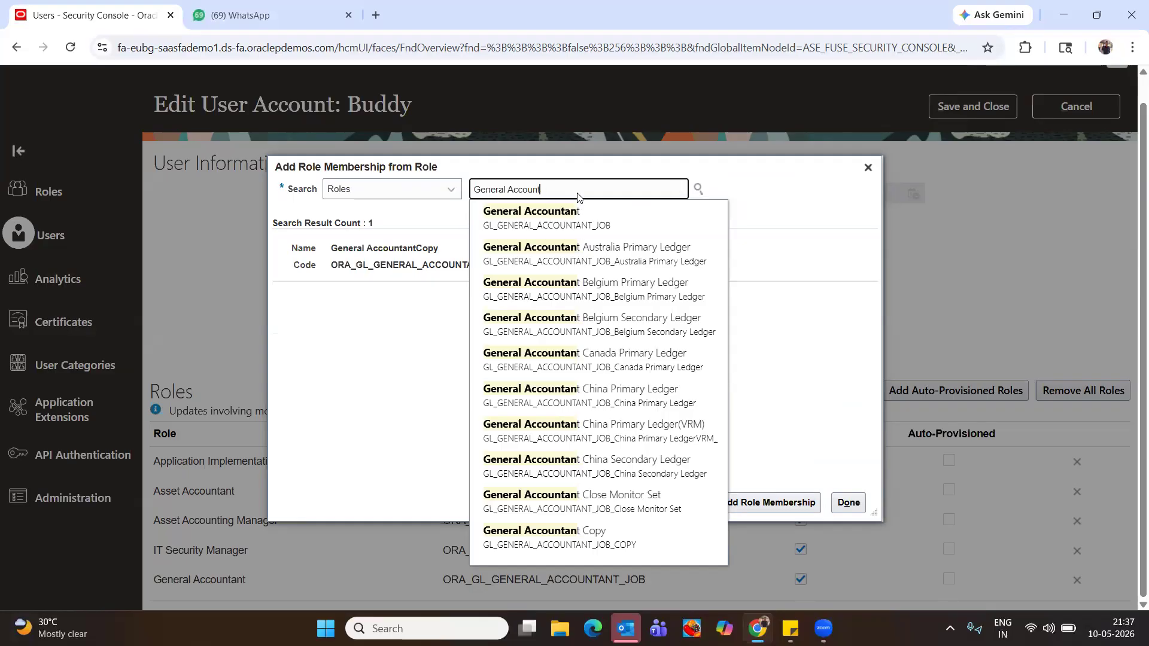
type("manager")
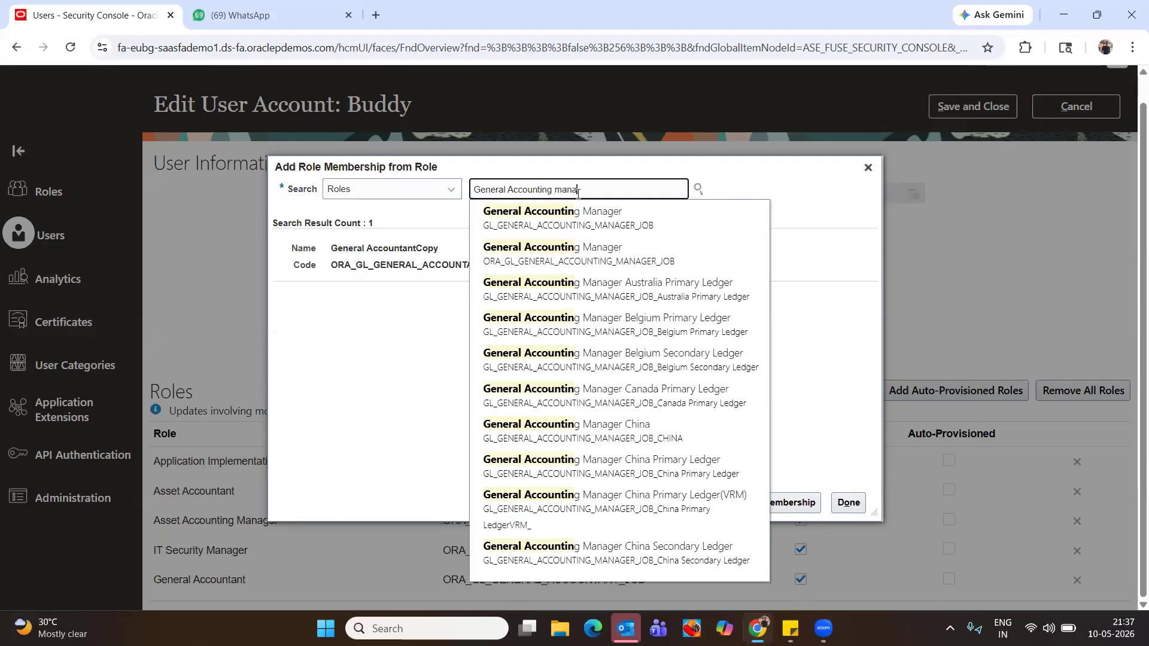
left_click(536, 255)
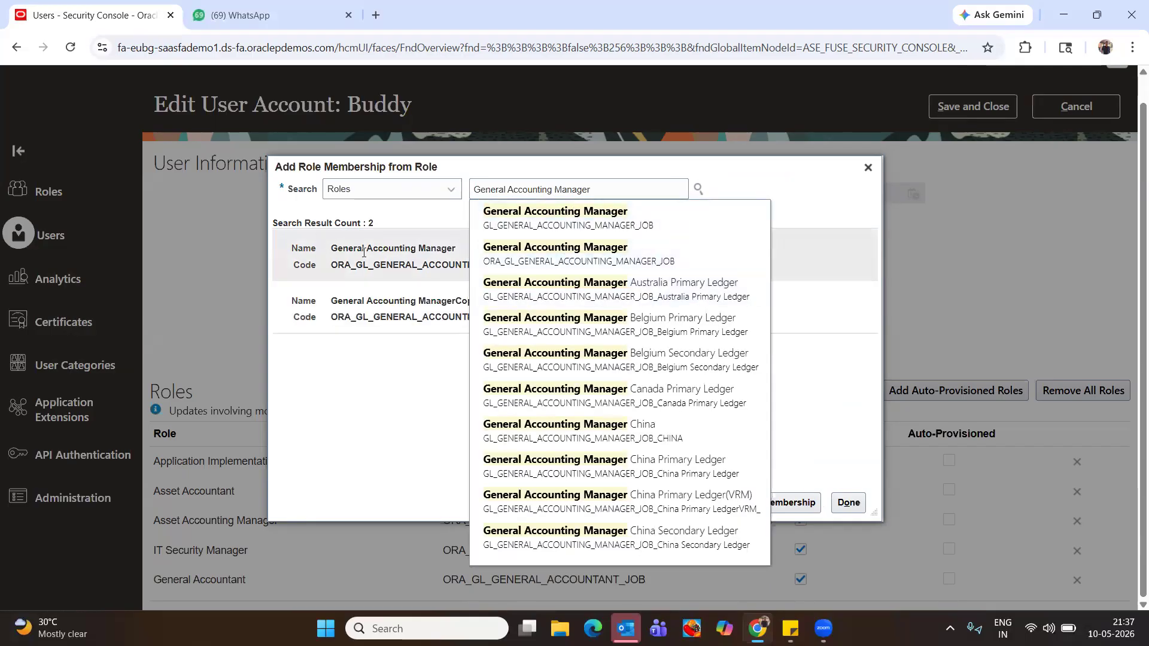
left_click(560, 216)
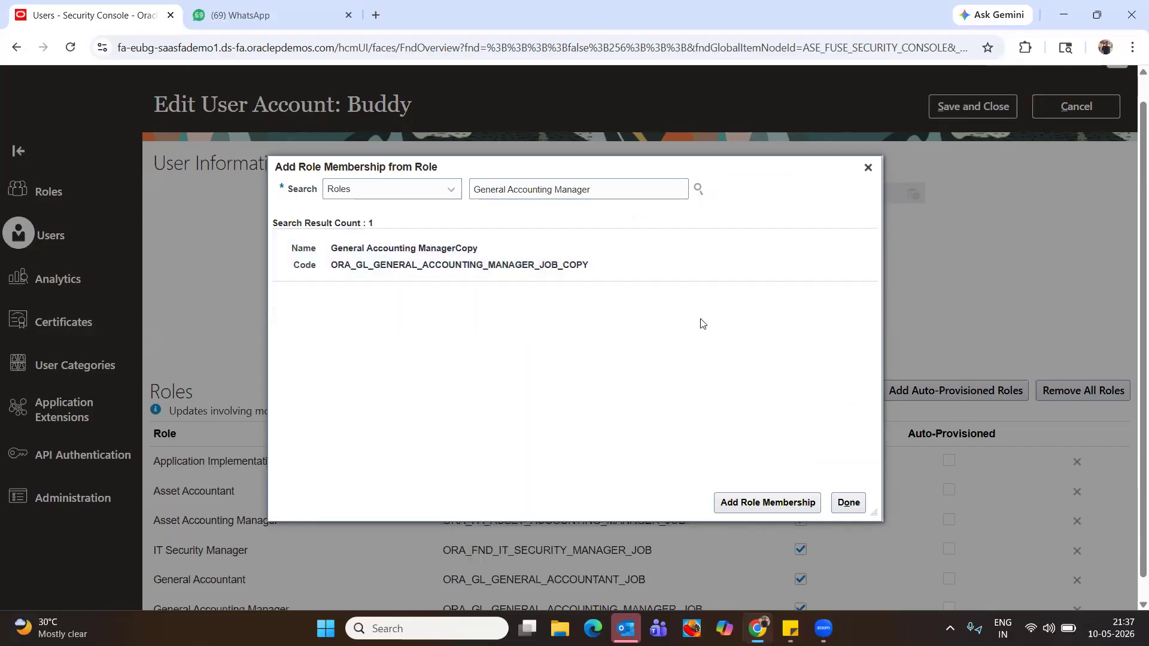
left_click(849, 502)
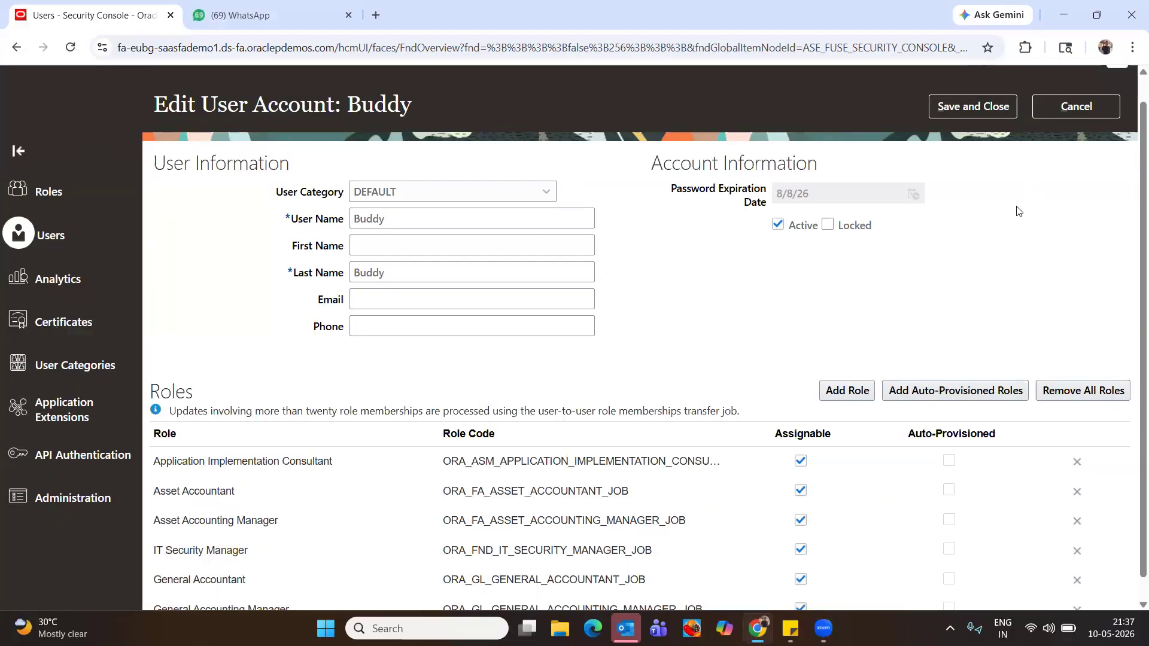
left_click(960, 117)
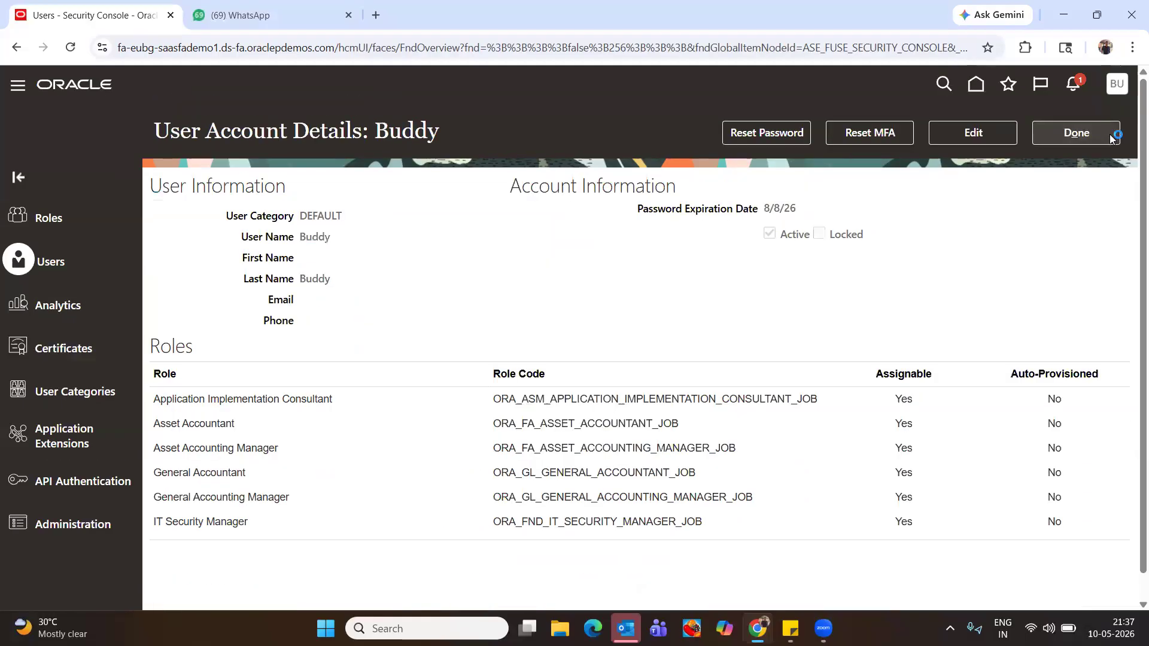
Leave the account details and sign out via Settings and Actions, repeating from the home page
left_click(1102, 143)
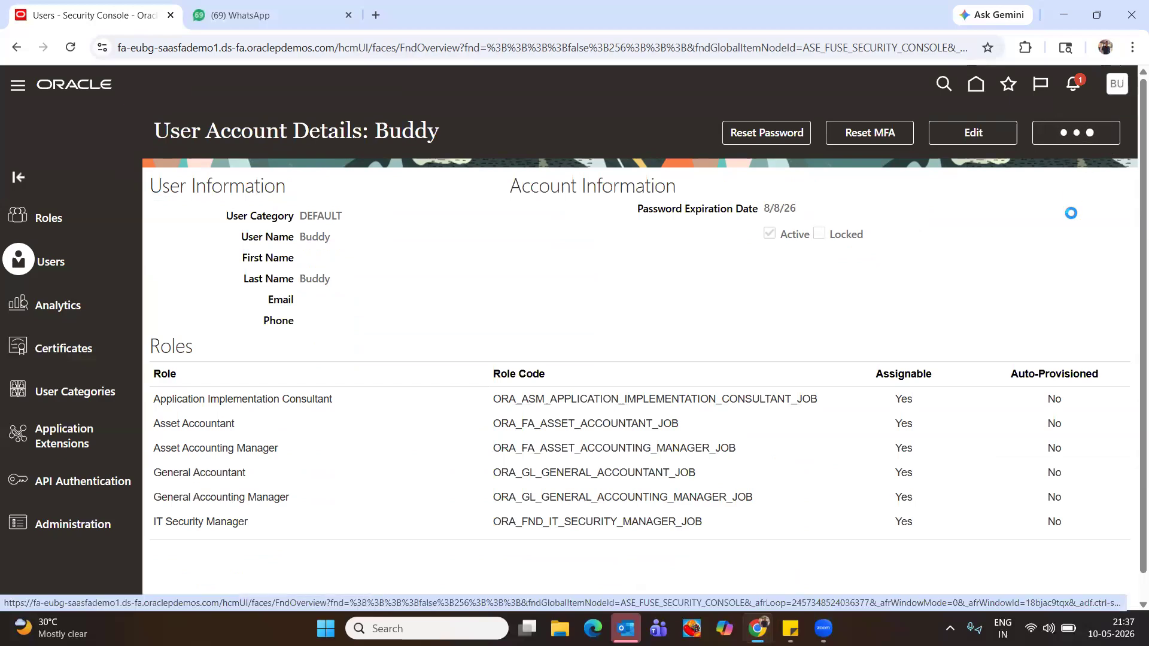
left_click(1115, 88)
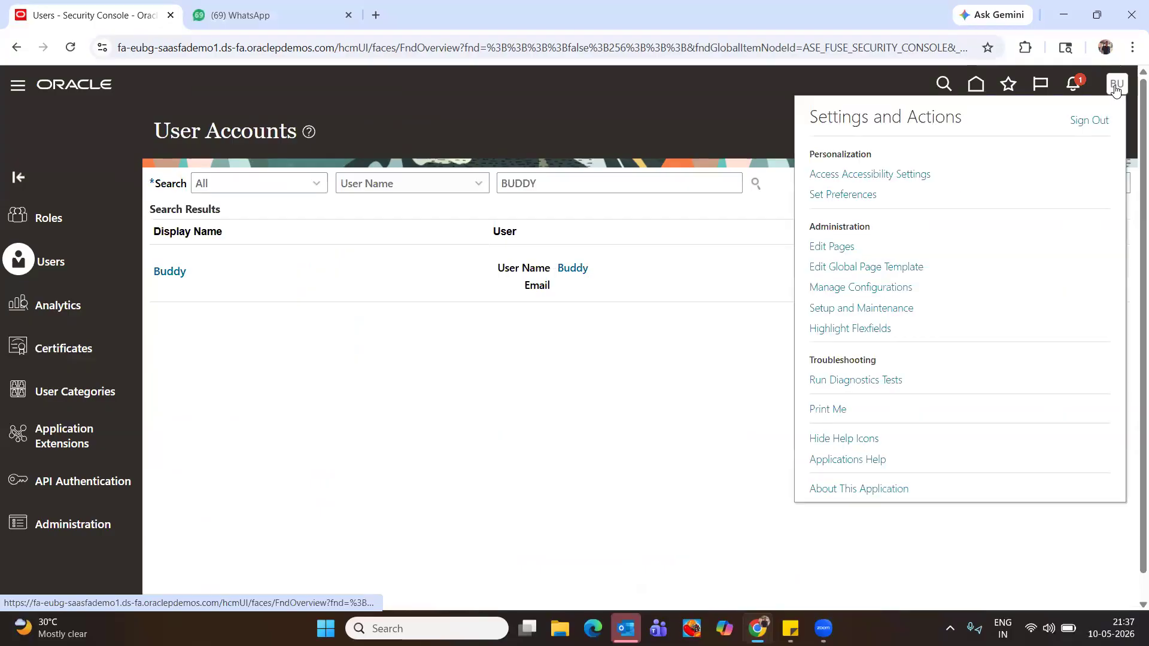
left_click(1081, 123)
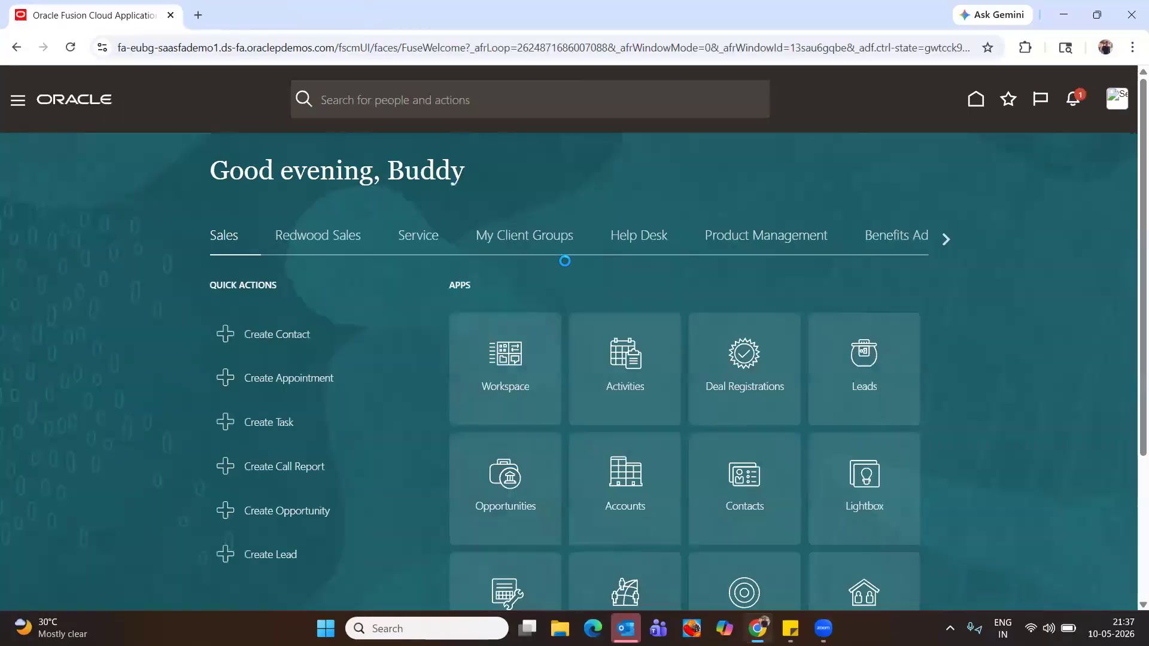
left_click(1113, 105)
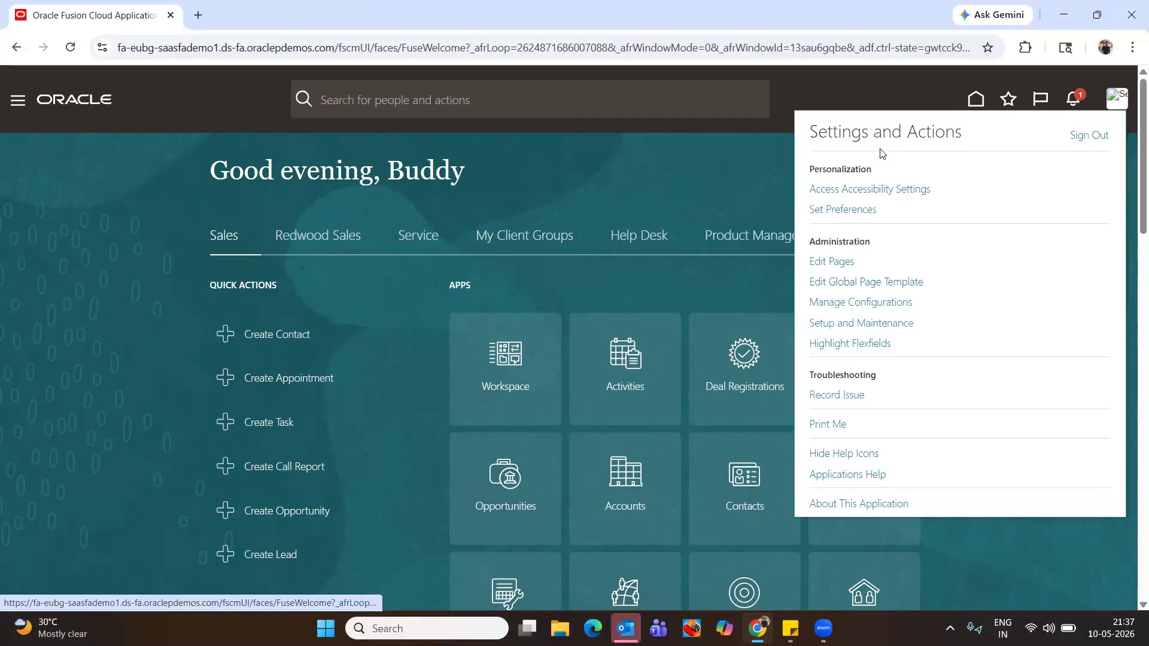
left_click(1094, 136)
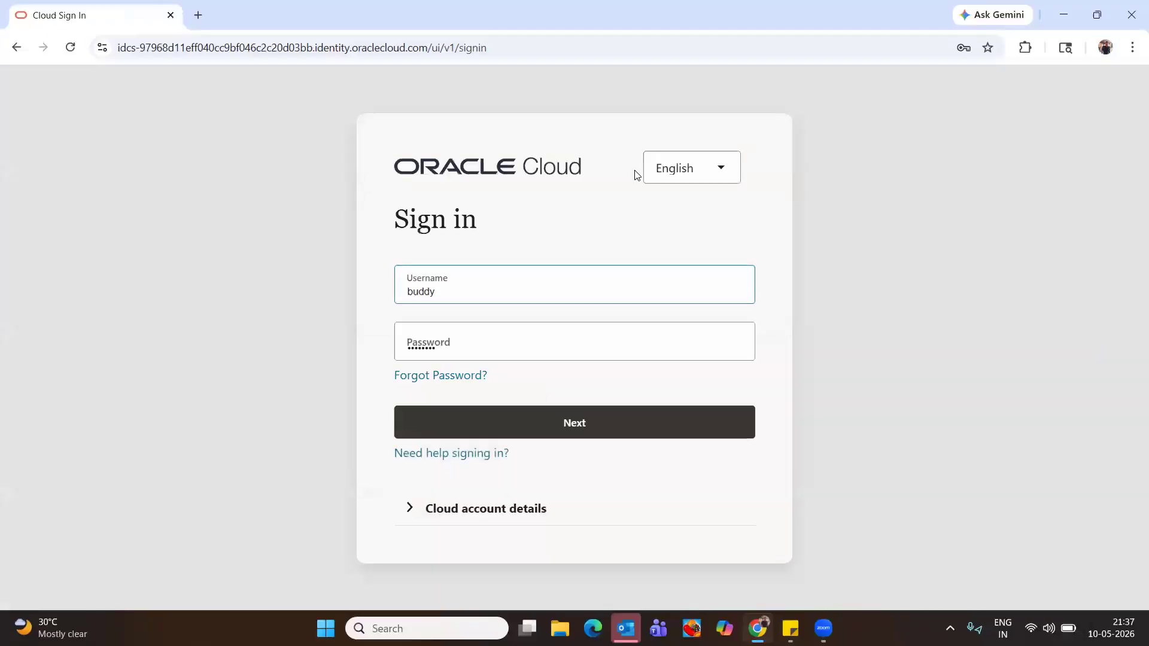
Submit the sign-in, then sign out of the Identity Cloud Service console
left_click(567, 435)
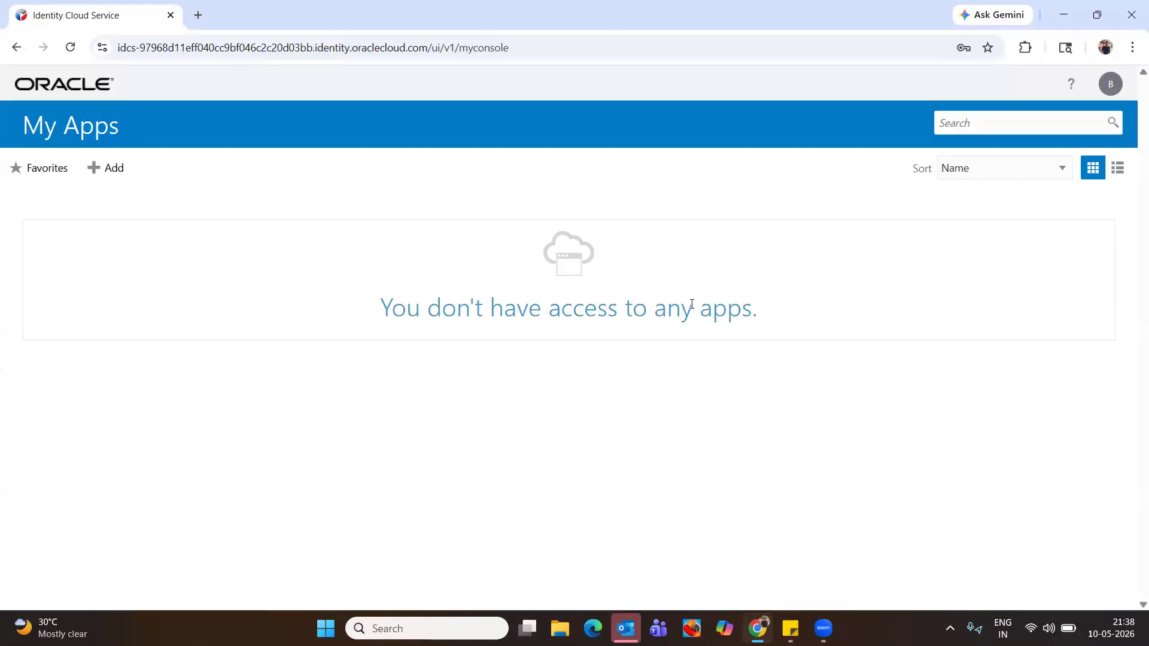
left_click(1112, 87)
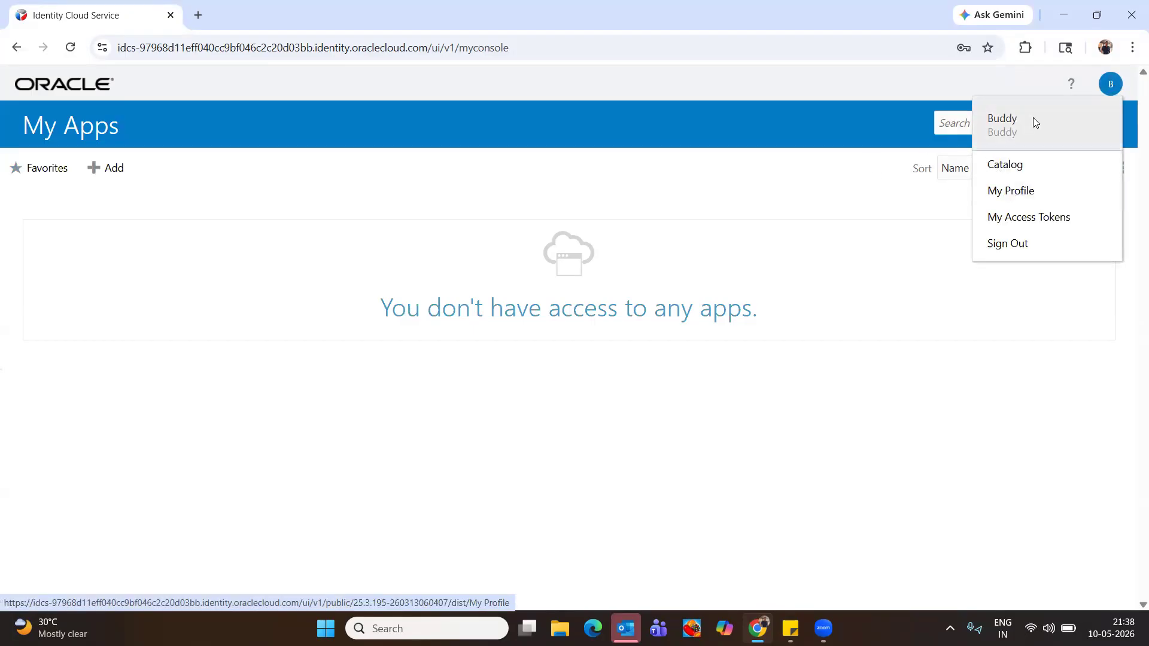
left_click(488, 120)
left_click(1105, 89)
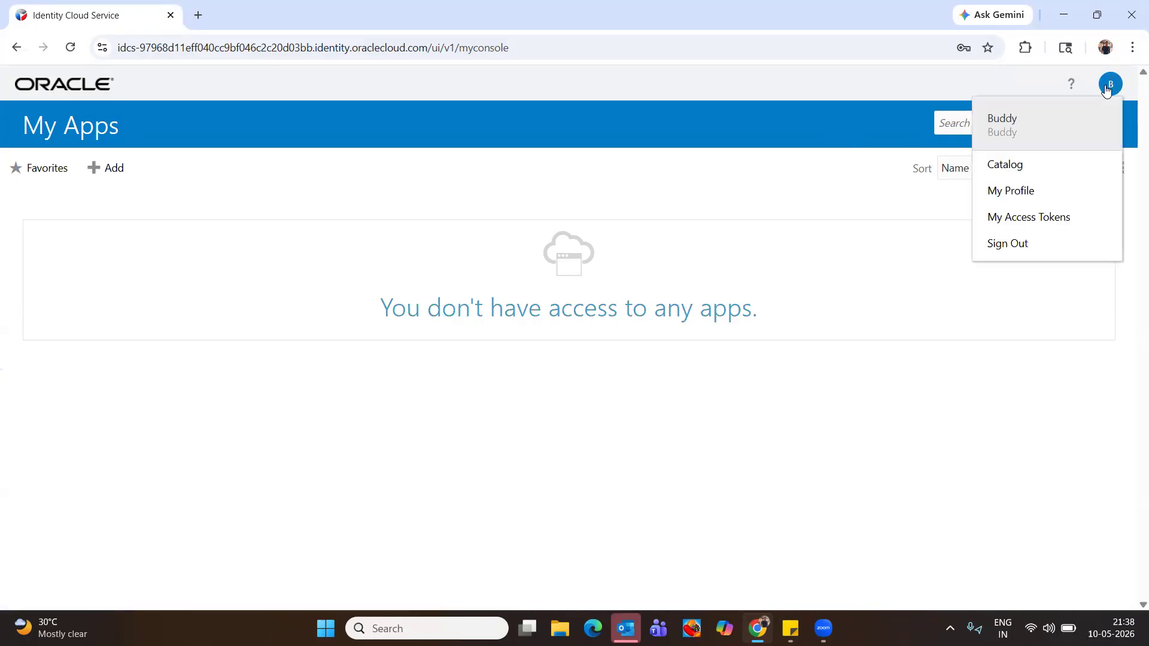
left_click(1013, 251)
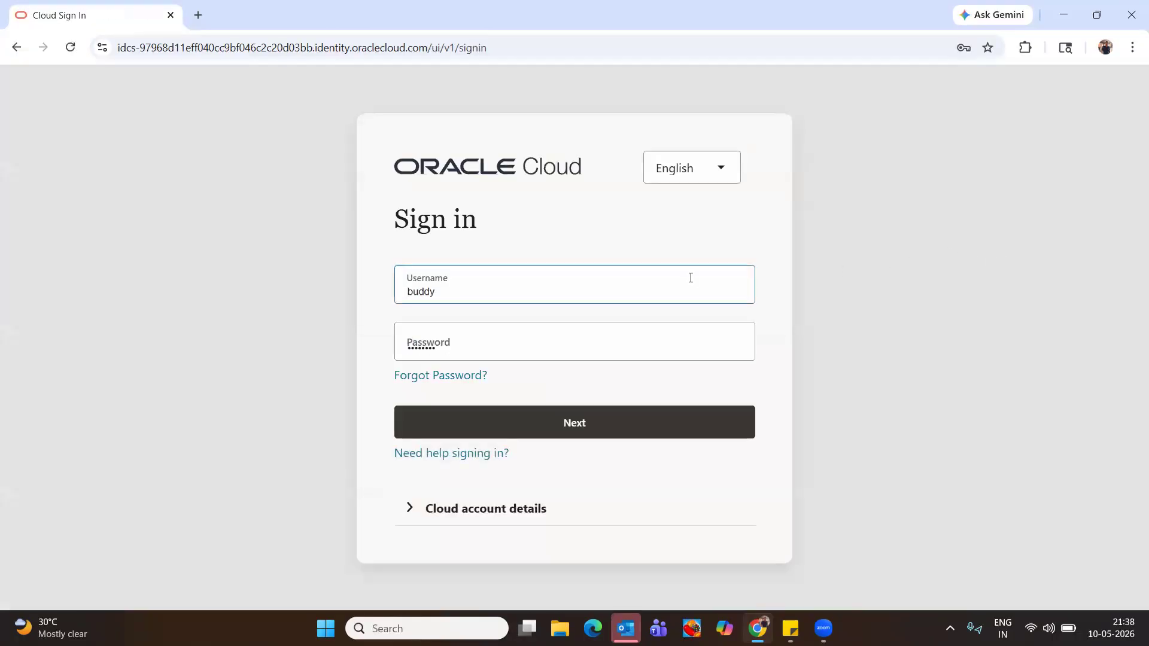
Re-enter the account password and sign back in to reach My Apps
left_click(496, 342)
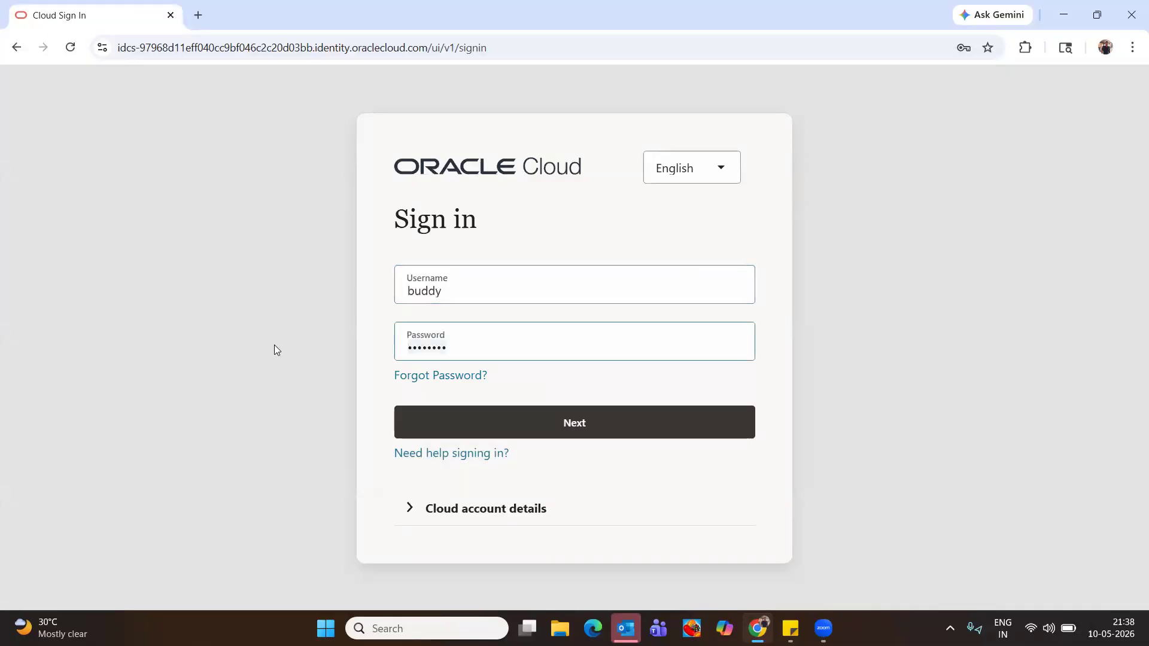
type("•••••••")
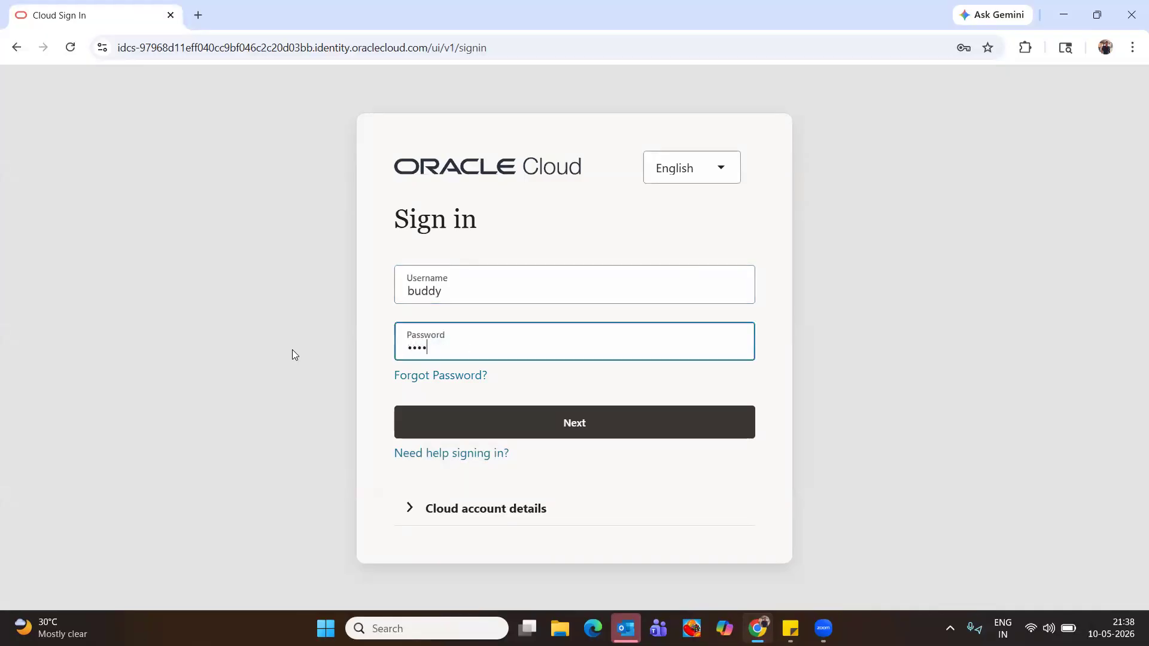
type("•")
left_click(548, 423)
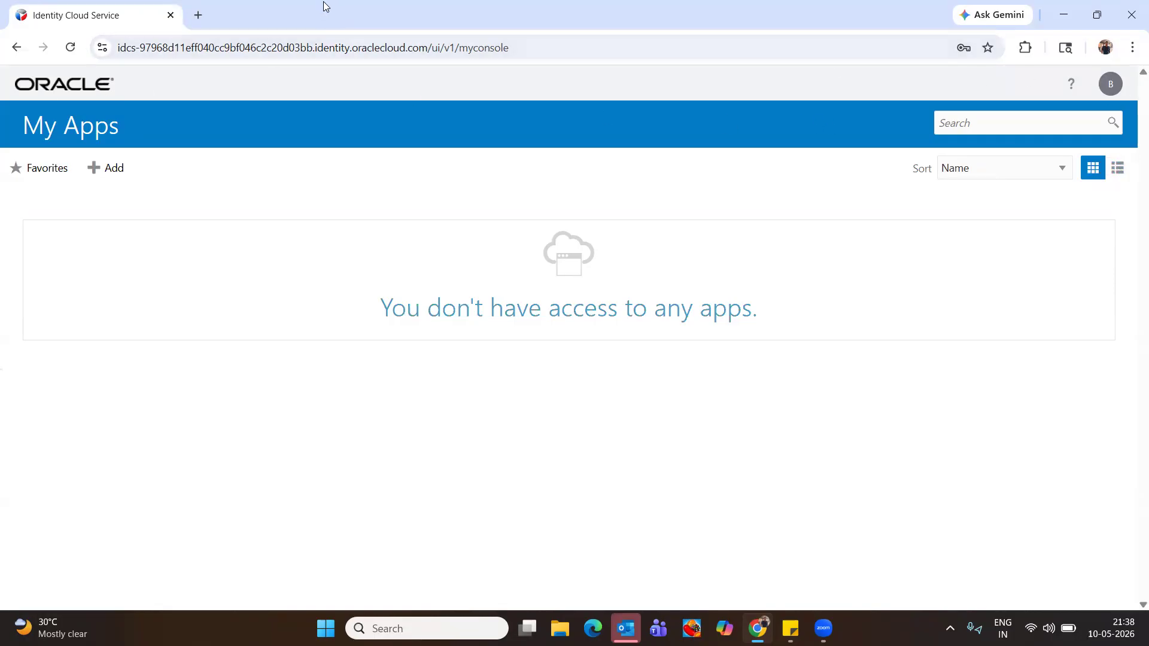
Visit WhatsApp Web in a new tab, then close both it and the Identity Cloud Service tab
left_click(197, 15)
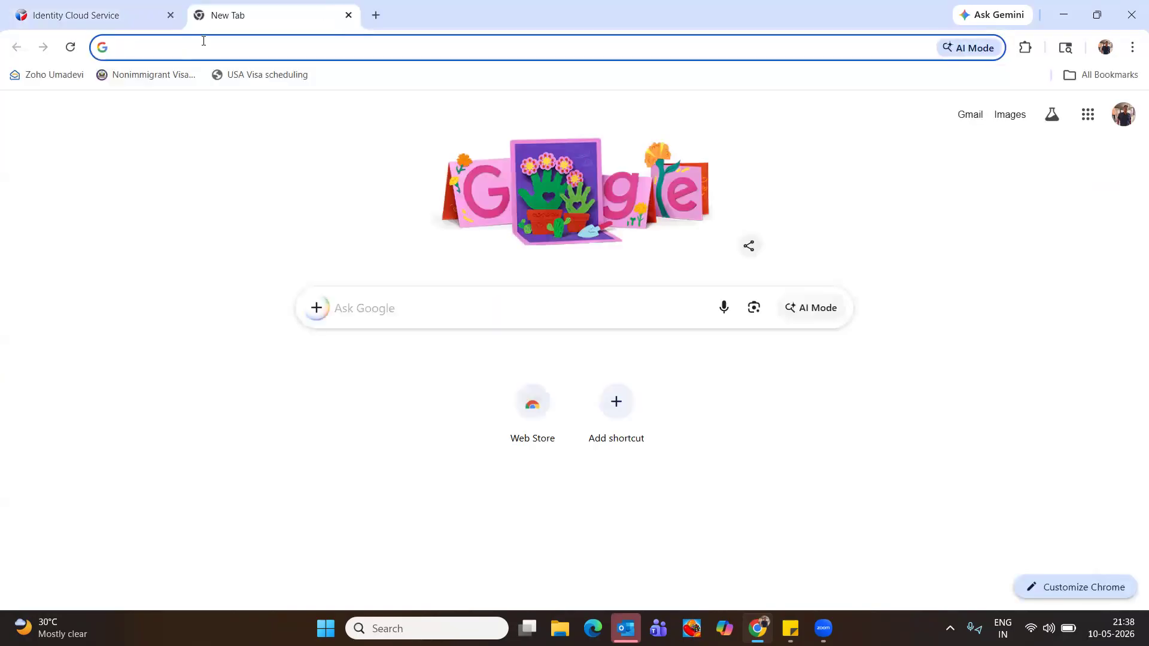
type("whats")
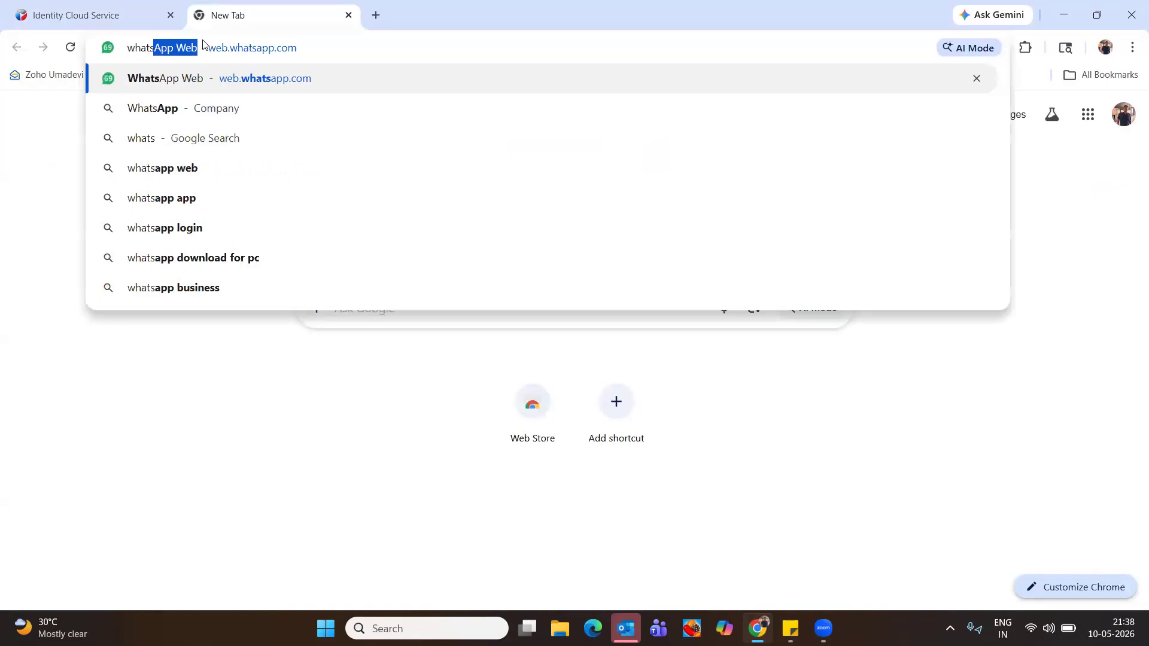
key("Return")
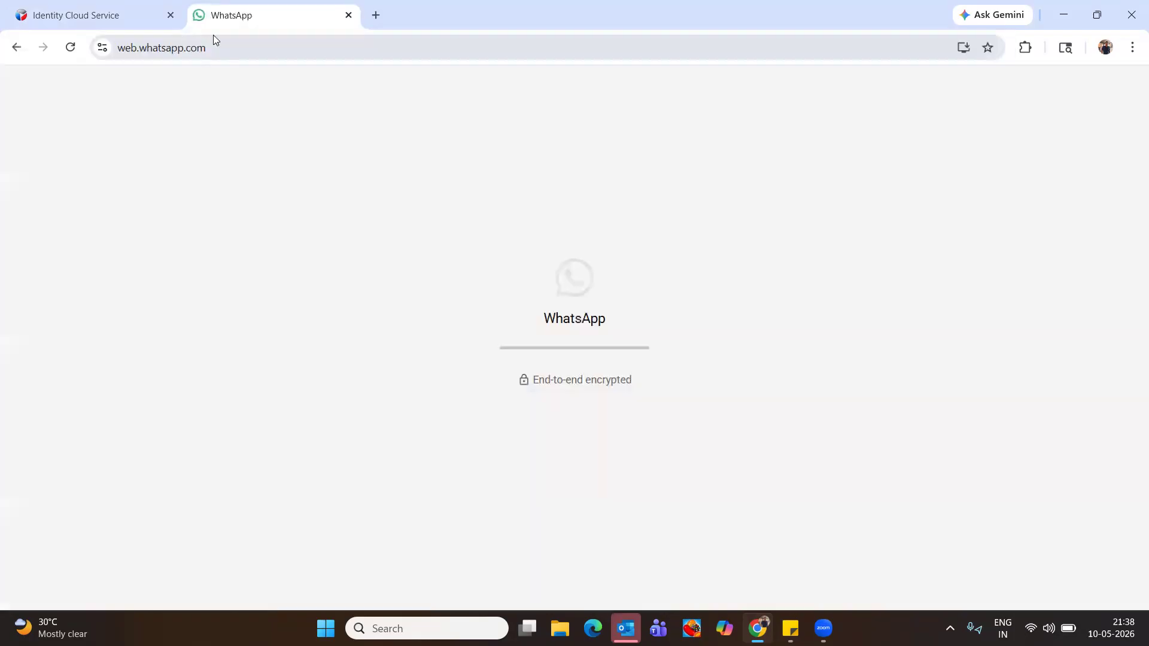
left_click(348, 15)
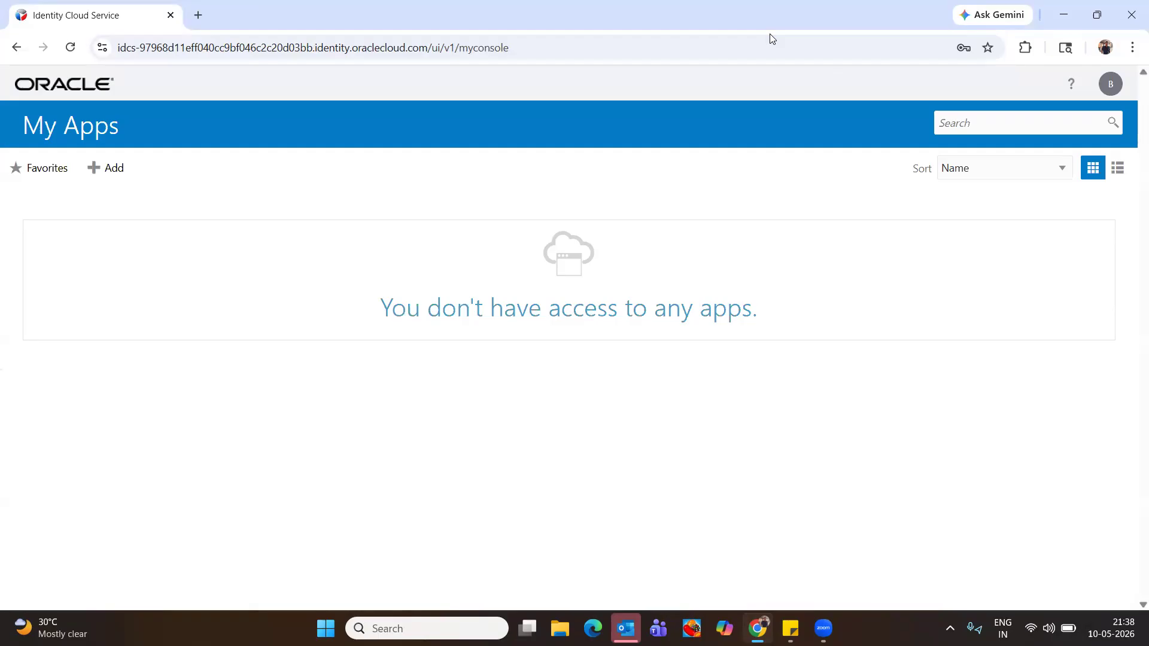
left_click(171, 16)
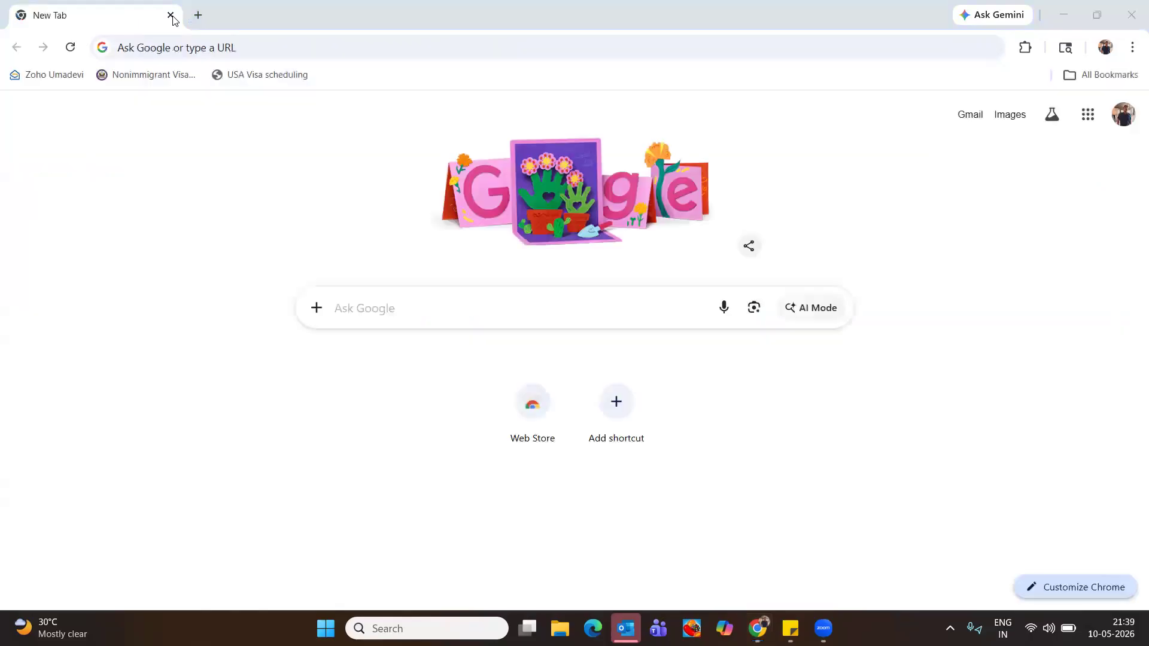
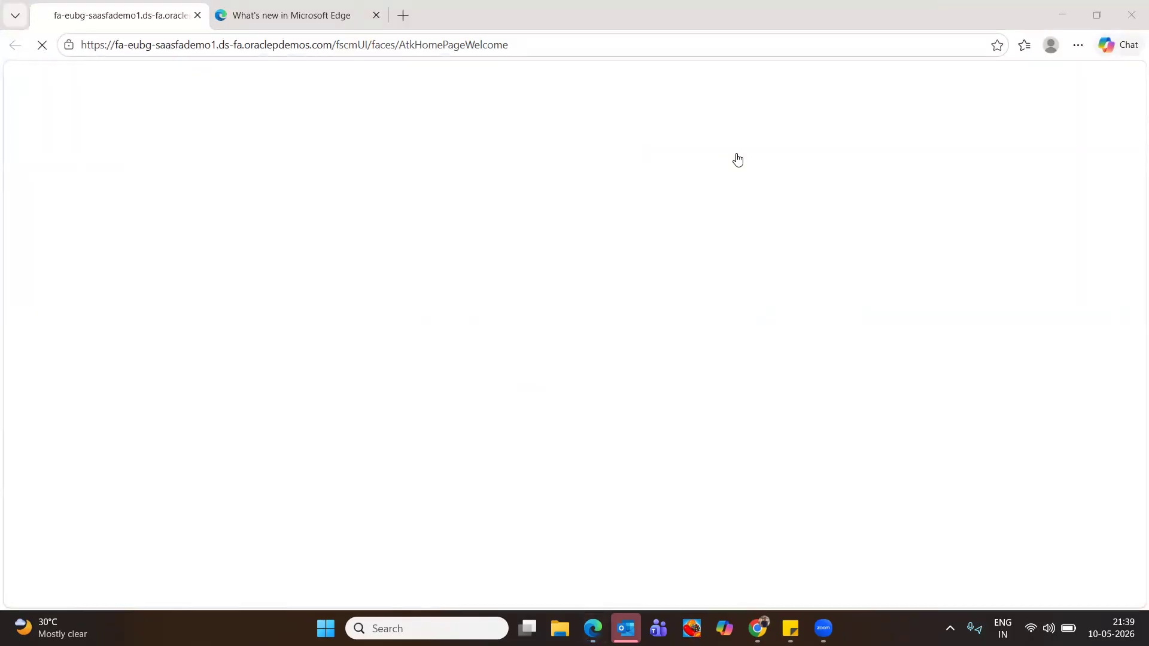
Close the extra browser tab, sign in with the demo user's username and password, and save the password in the browser
left_click(293, 15)
left_click(375, 15)
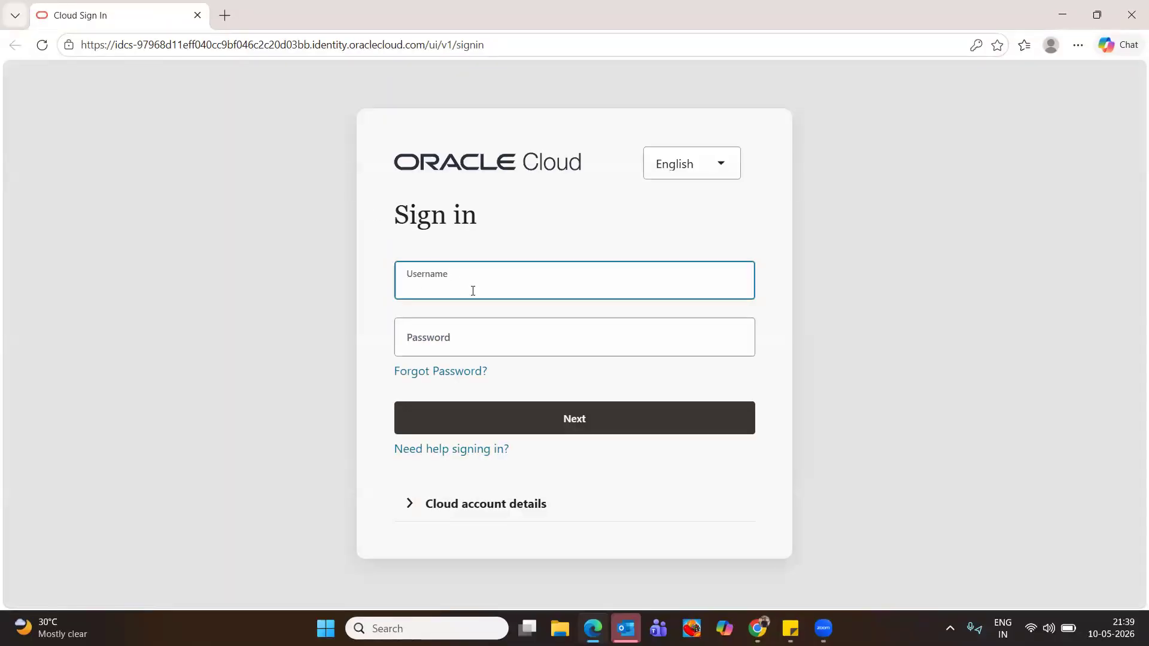
type("Buddy")
key("Tab")
type("********")
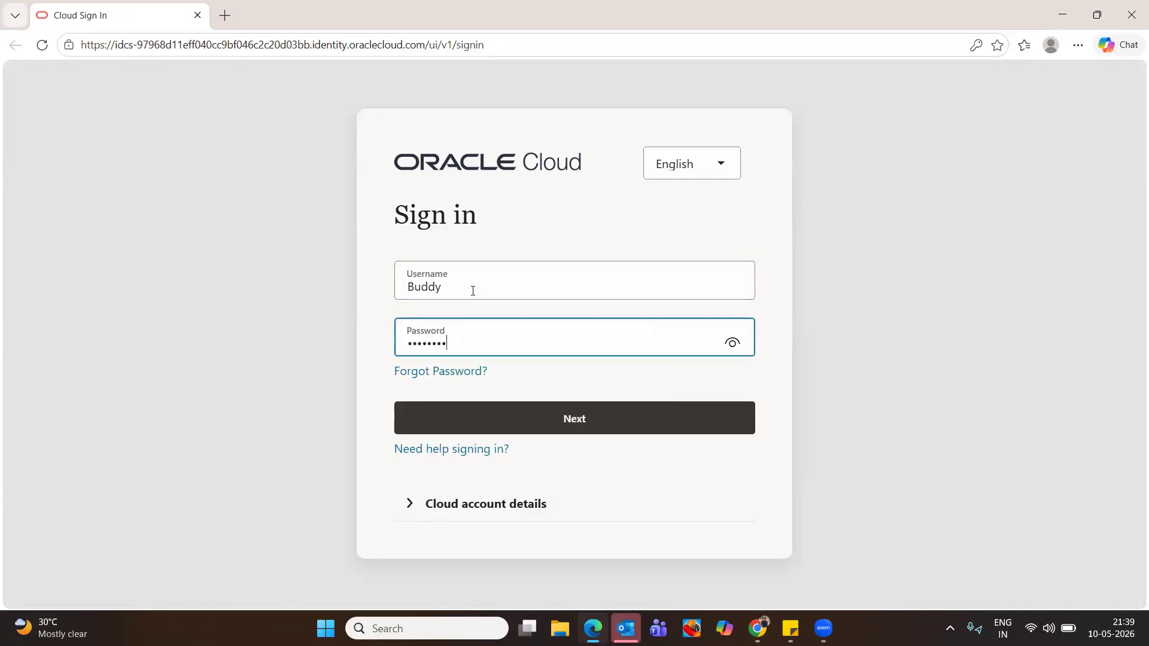
left_click(602, 413)
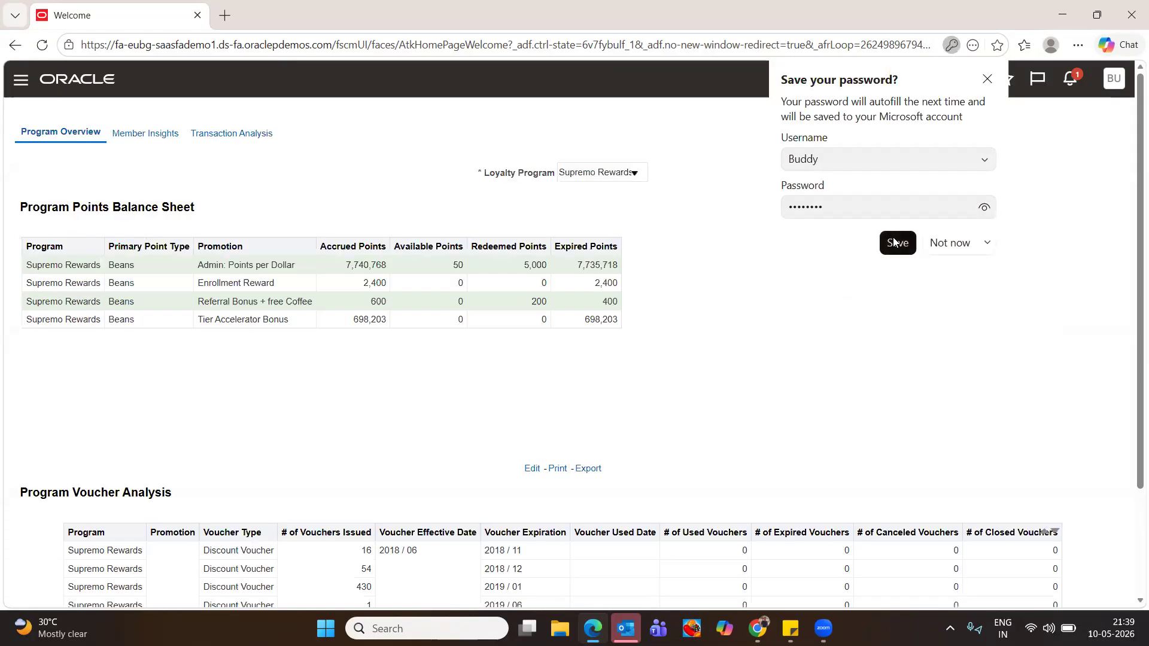
left_click(893, 237)
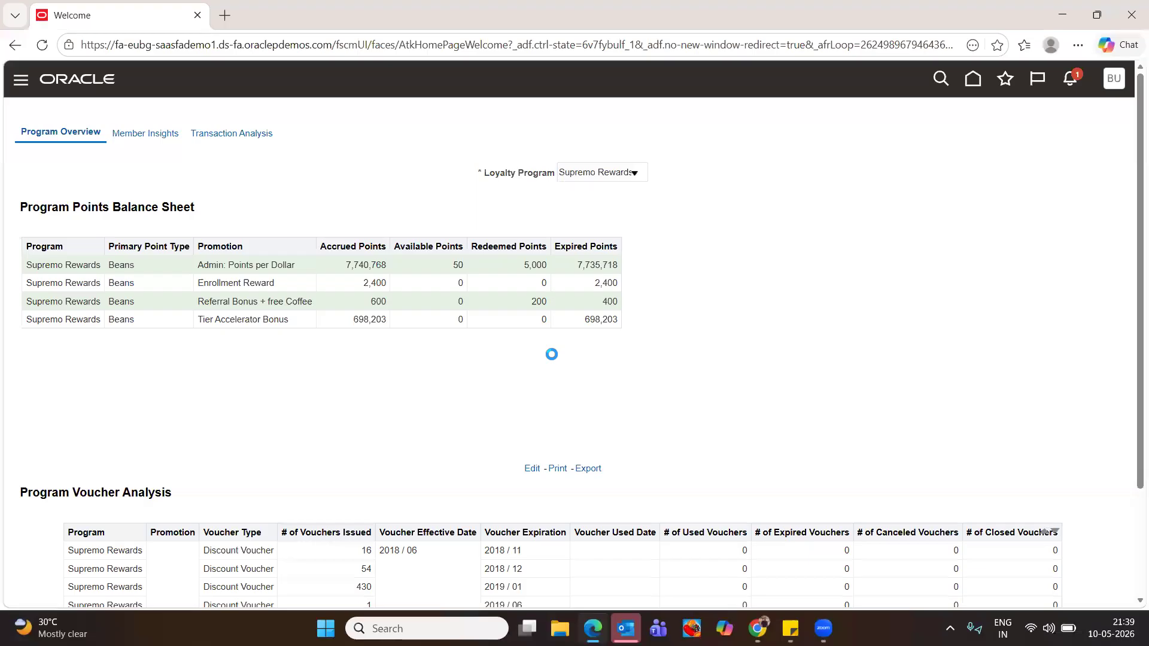
Go to the home page and switch to the General Accounting area
left_click(973, 79)
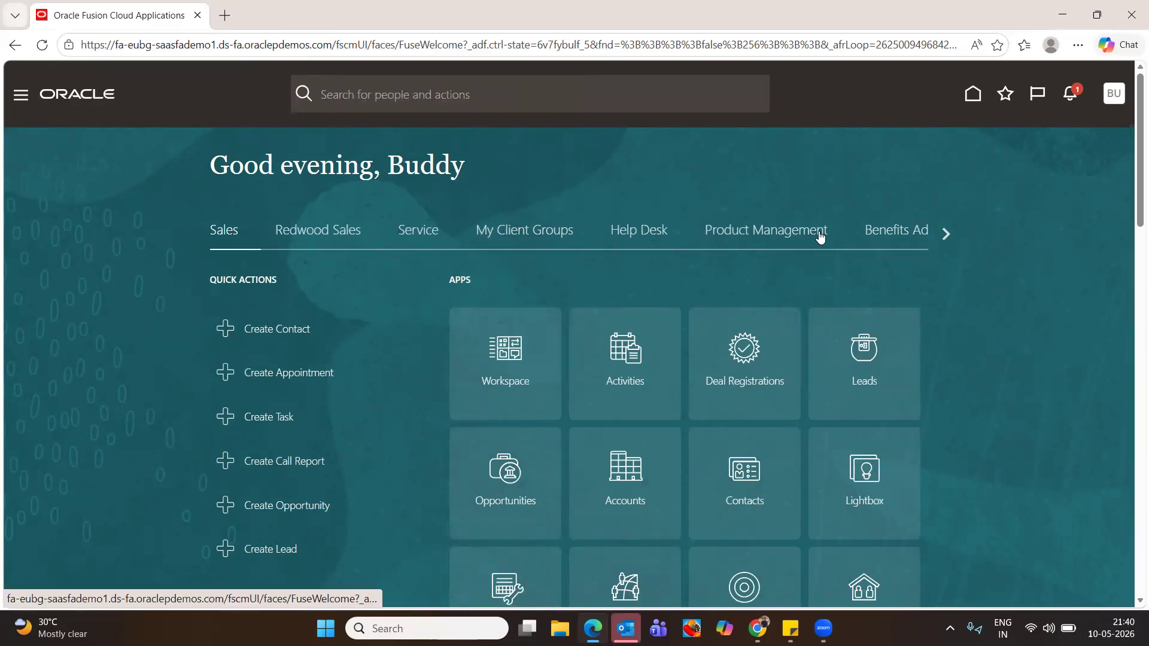
left_click(945, 232)
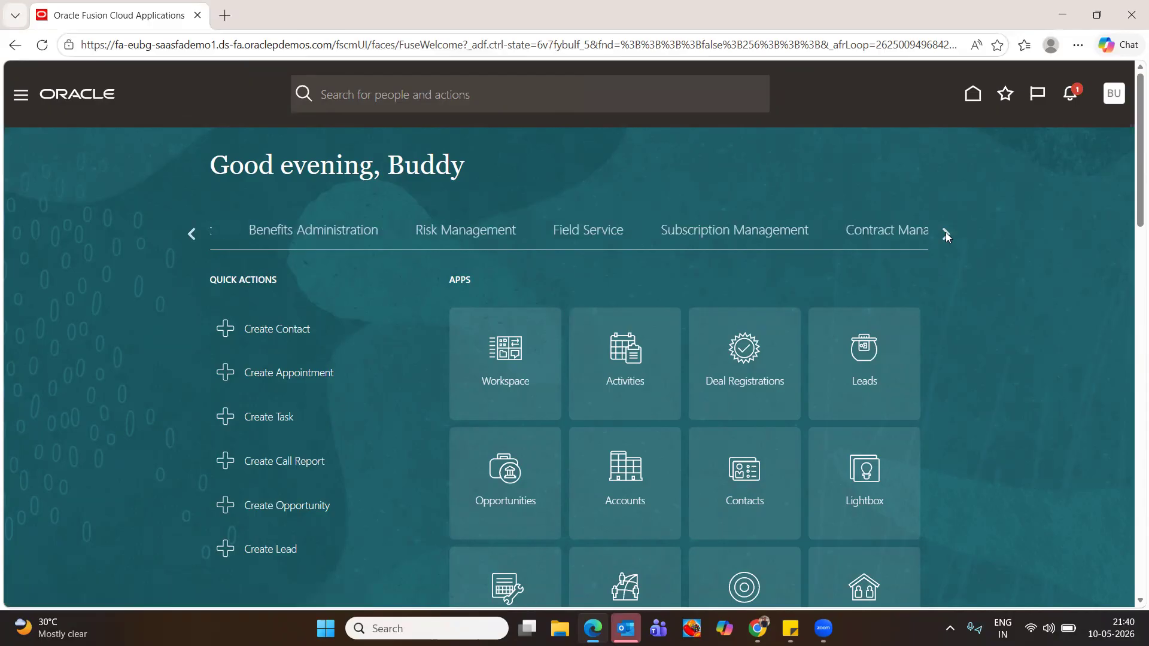
left_click(946, 232)
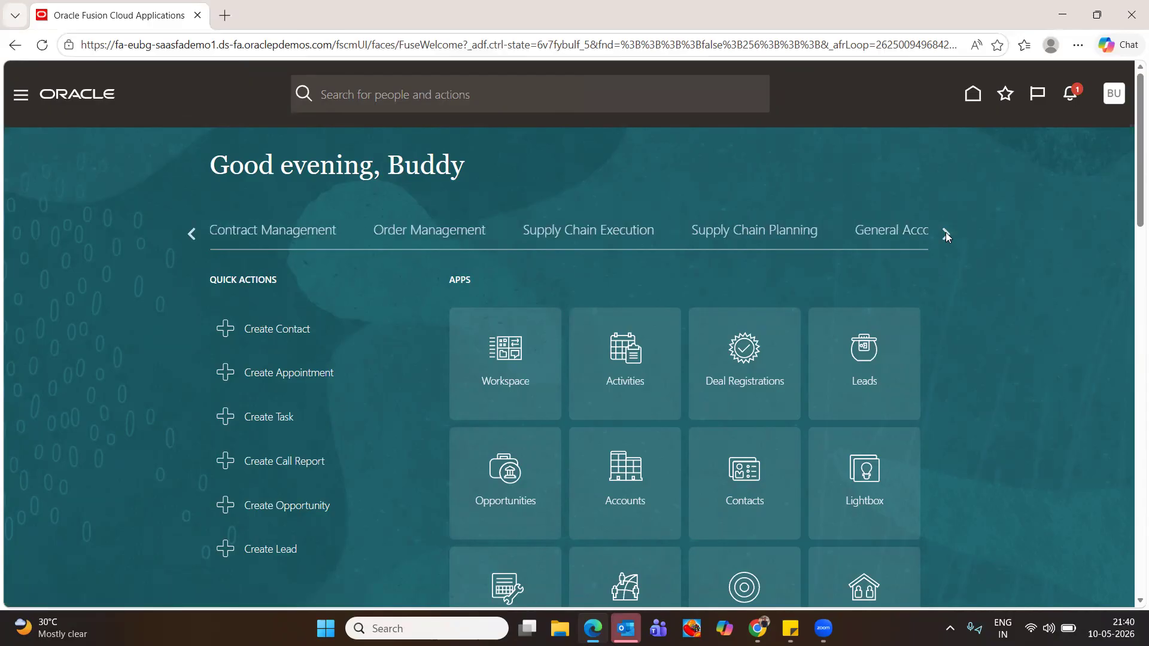
left_click(945, 232)
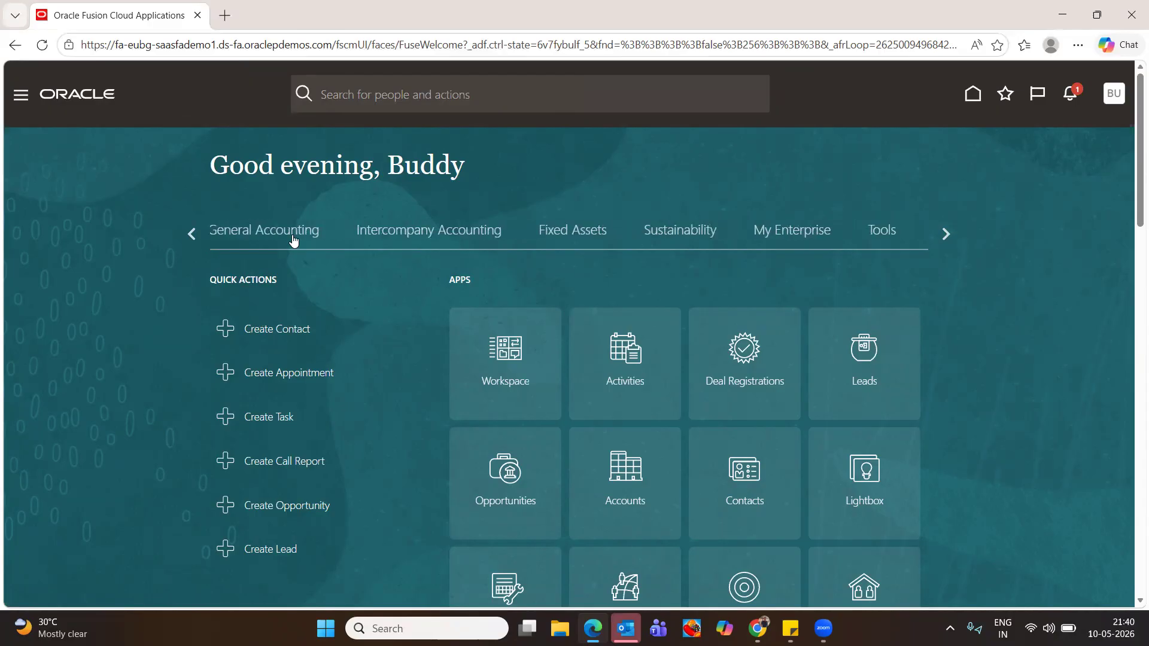
left_click(234, 237)
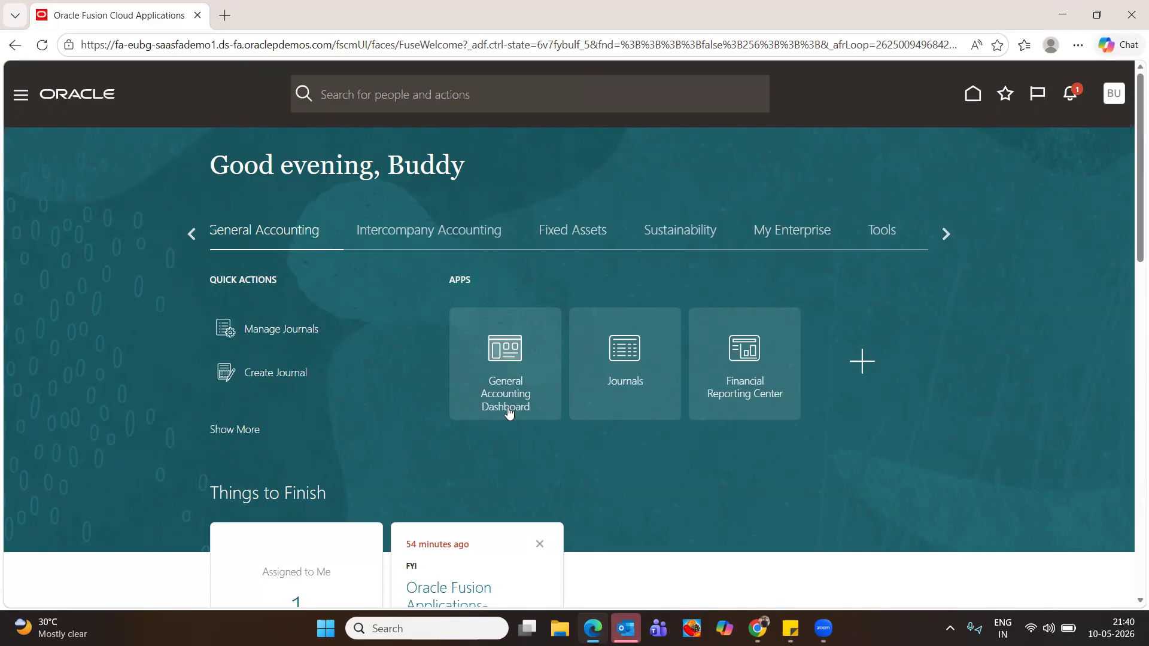
Open the General Accounting Dashboard, accept the data access set prompt, dismiss the null-string error, and return home
left_click(518, 366)
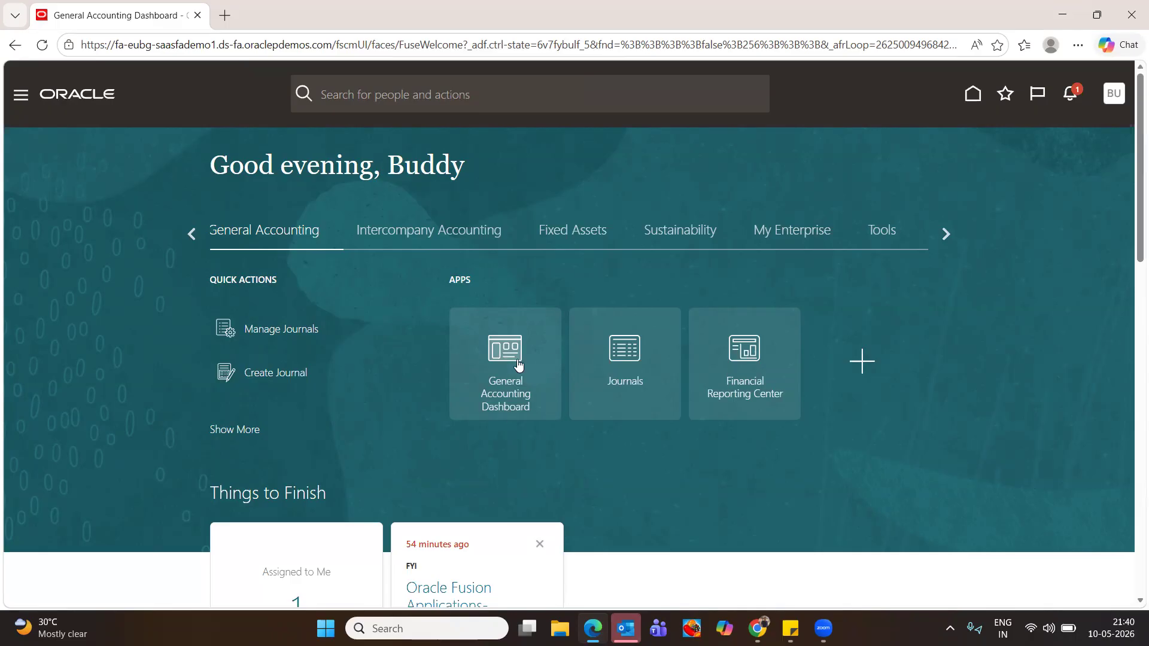
scroll(517, 359, "down", 4)
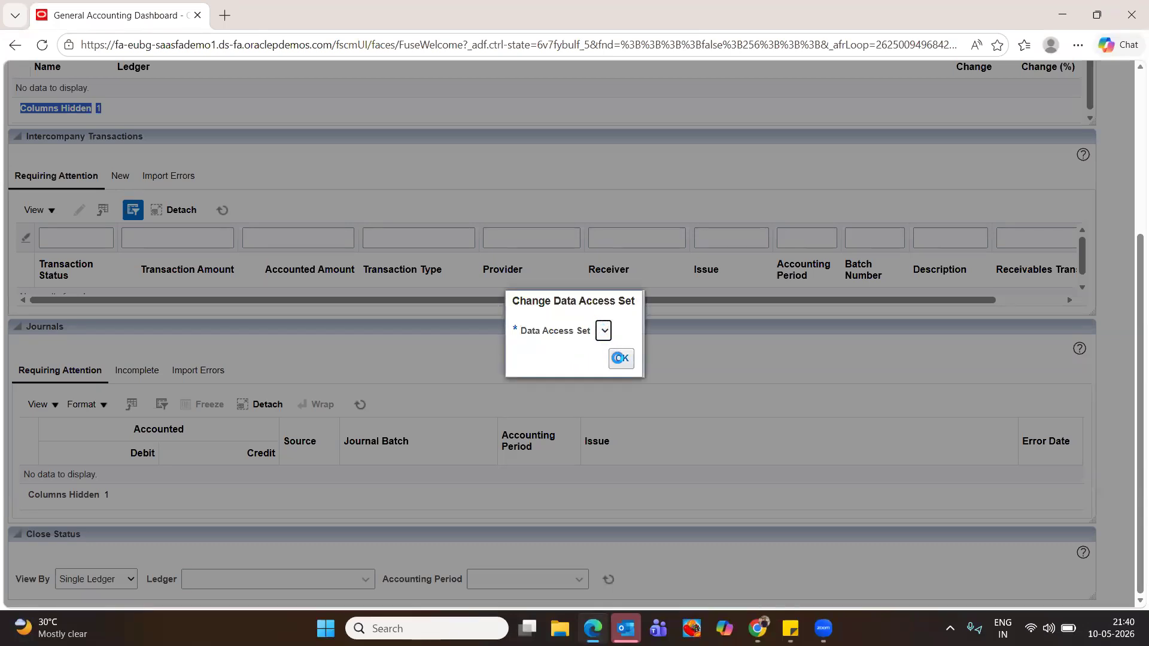
left_click(603, 330)
left_click(622, 360)
left_click(601, 223)
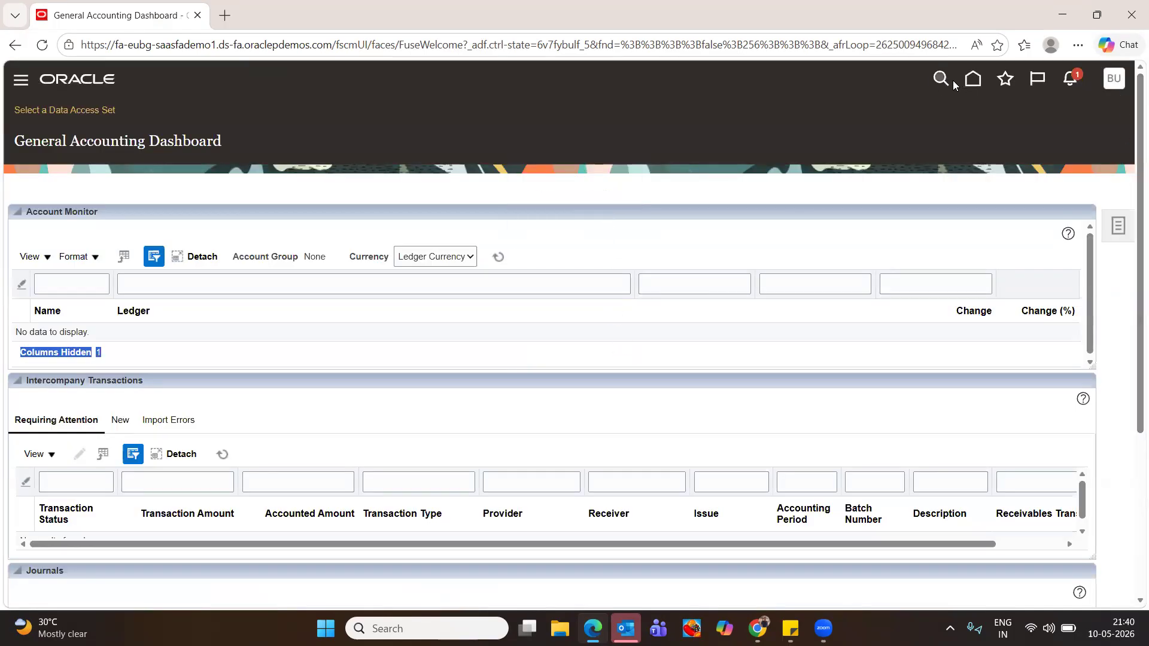
left_click(973, 82)
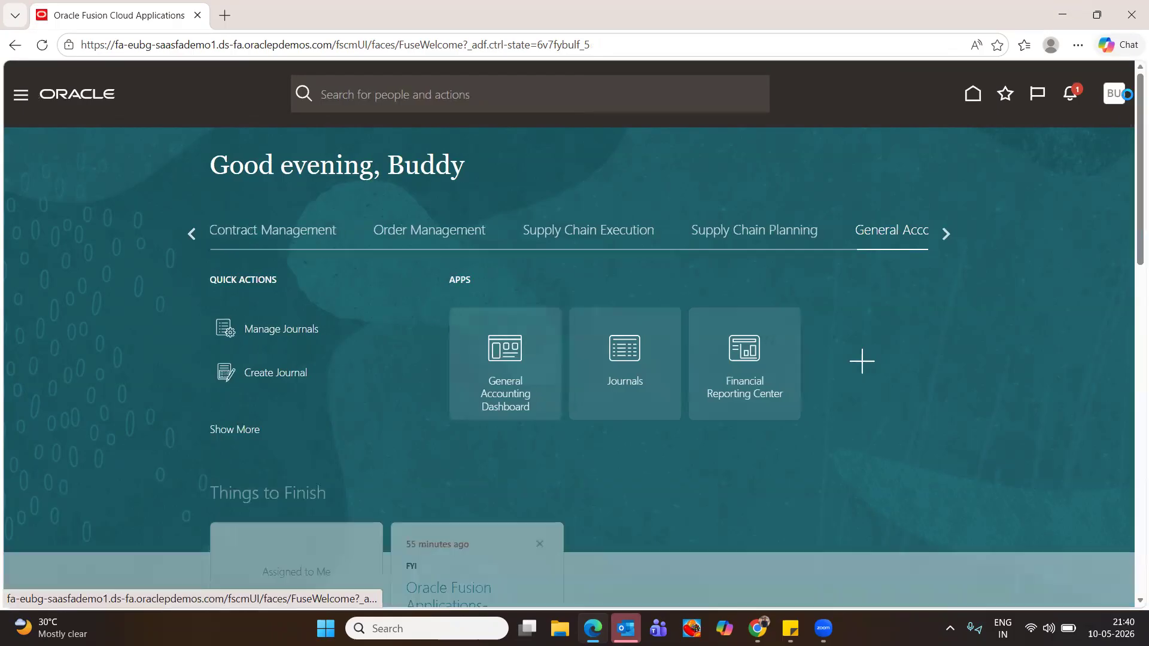
In Setup and Maintenance, search 'manage data access for user' and open Manage Data Access for Users
left_click(1114, 94)
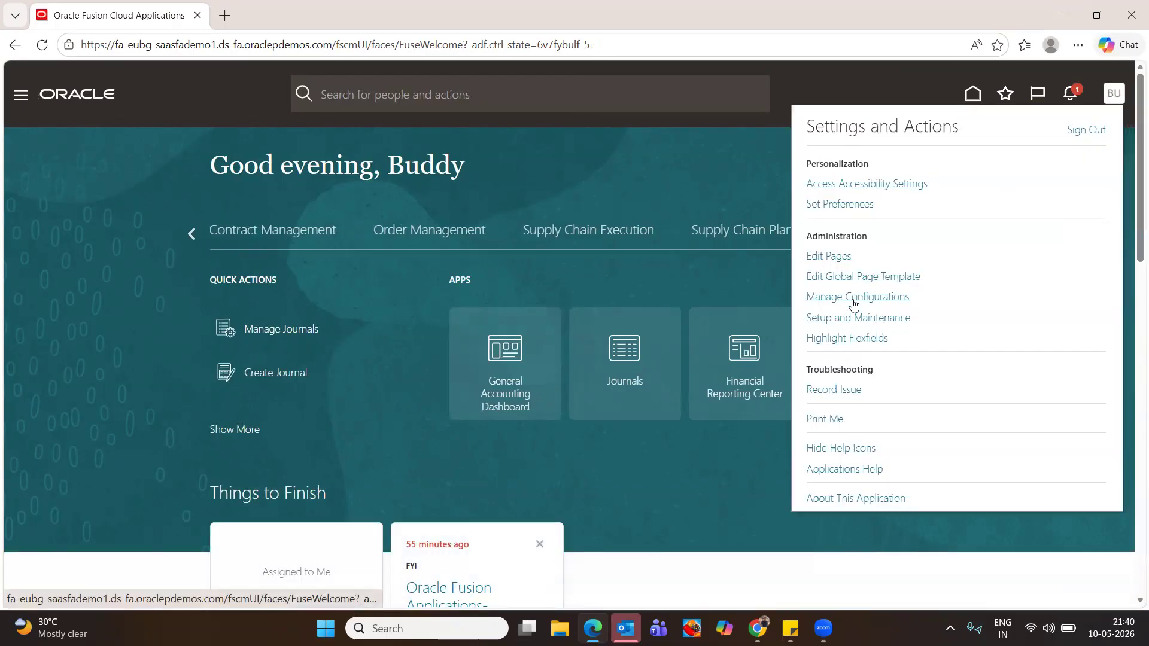
left_click(849, 318)
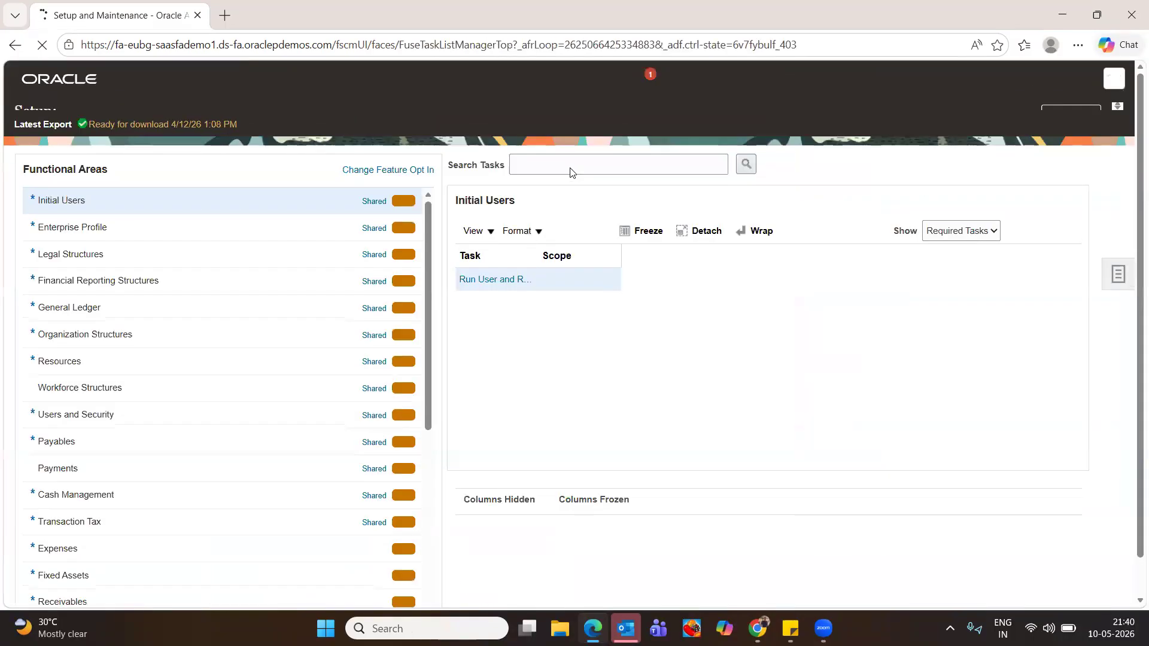
left_click(565, 161)
type("manage da")
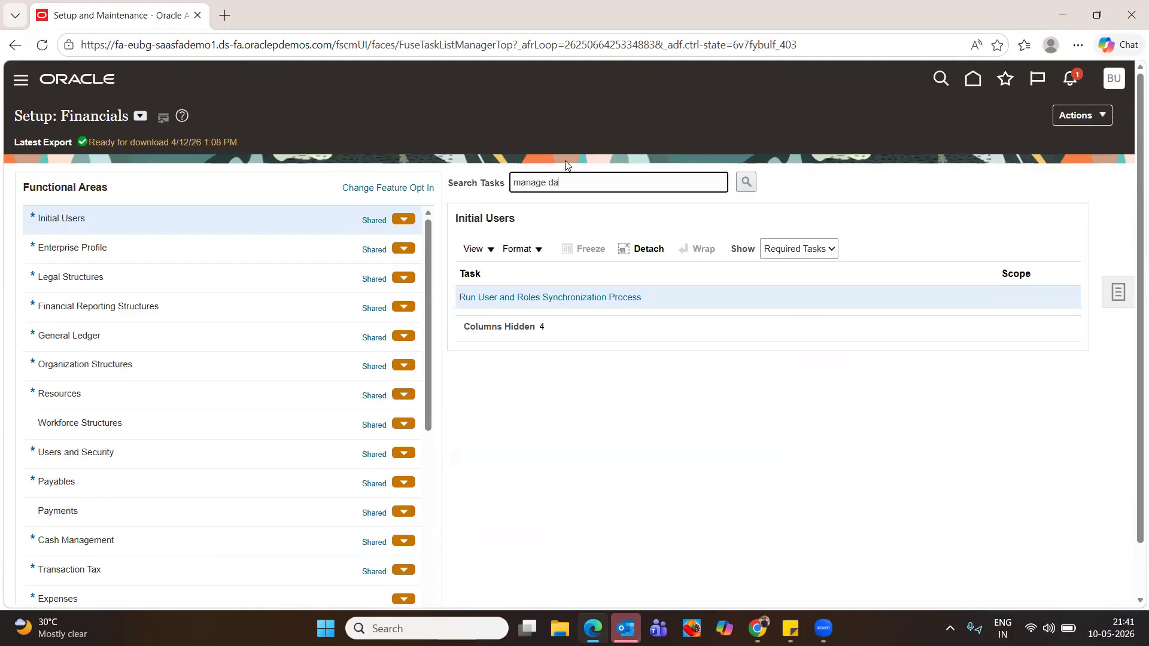
type("ta access for user")
left_click(746, 183)
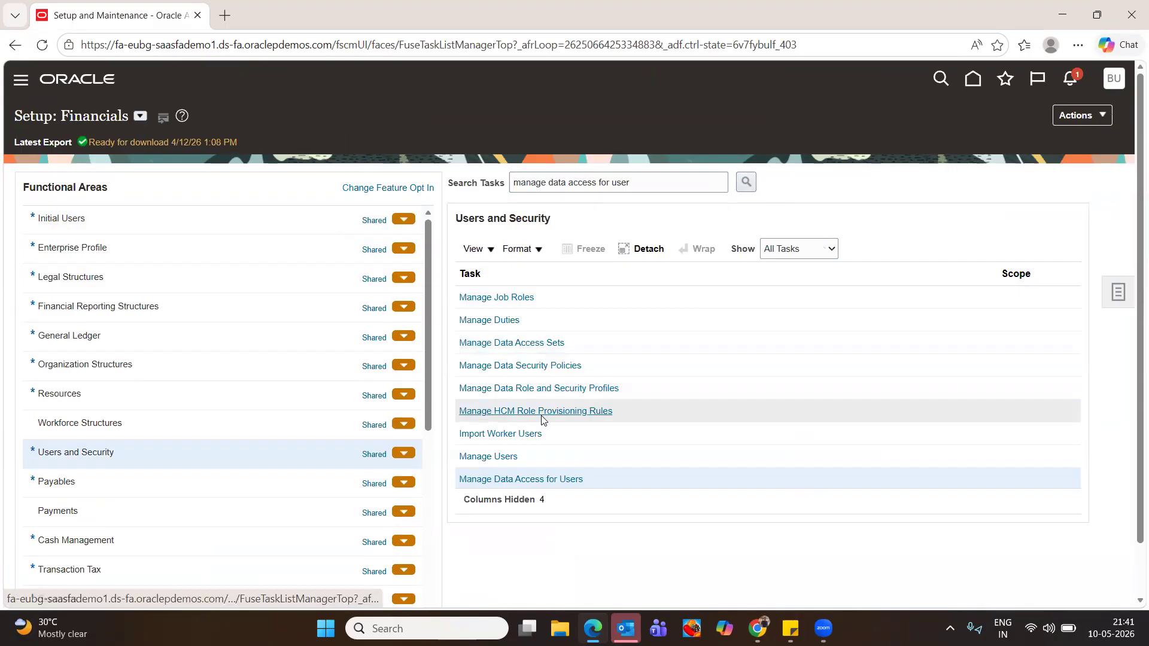
left_click(525, 482)
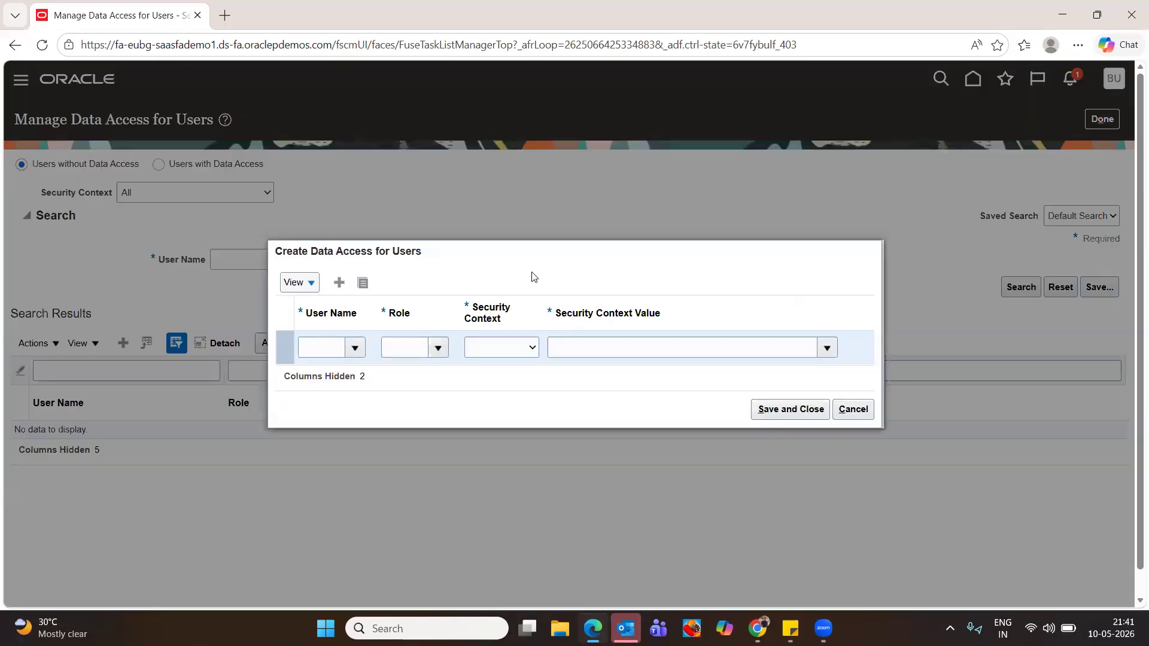
Add a row giving the demo user the General Accountant role with a Data access set context of US Primary Ledger
left_click(317, 345)
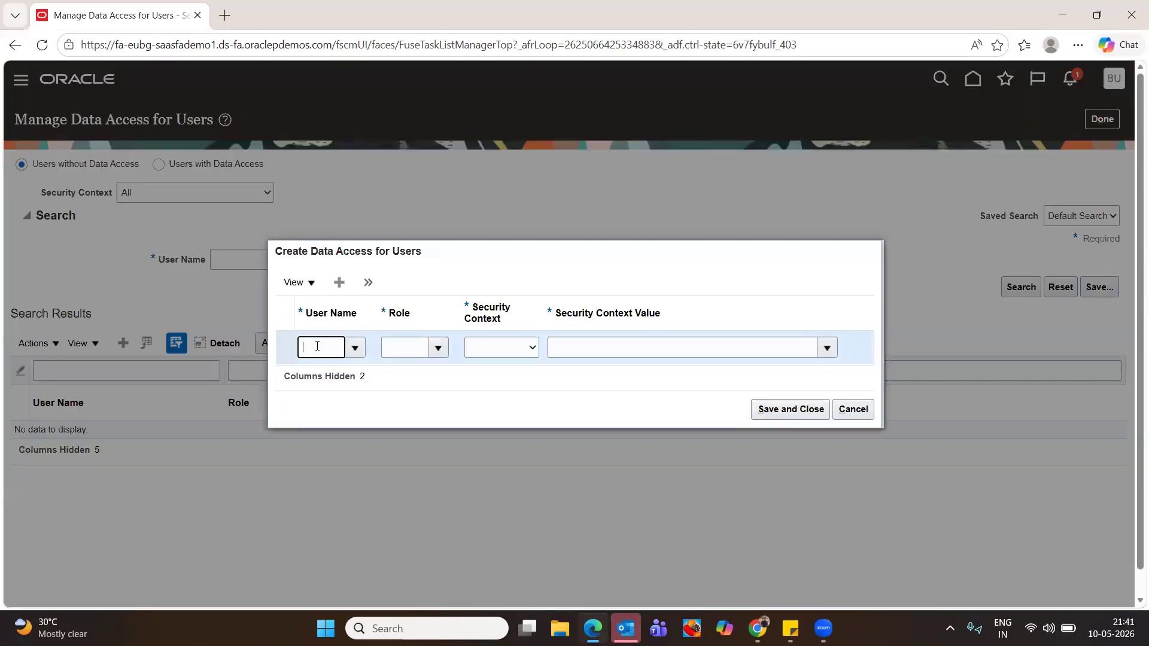
type("buddy")
left_click(317, 372)
left_click(440, 351)
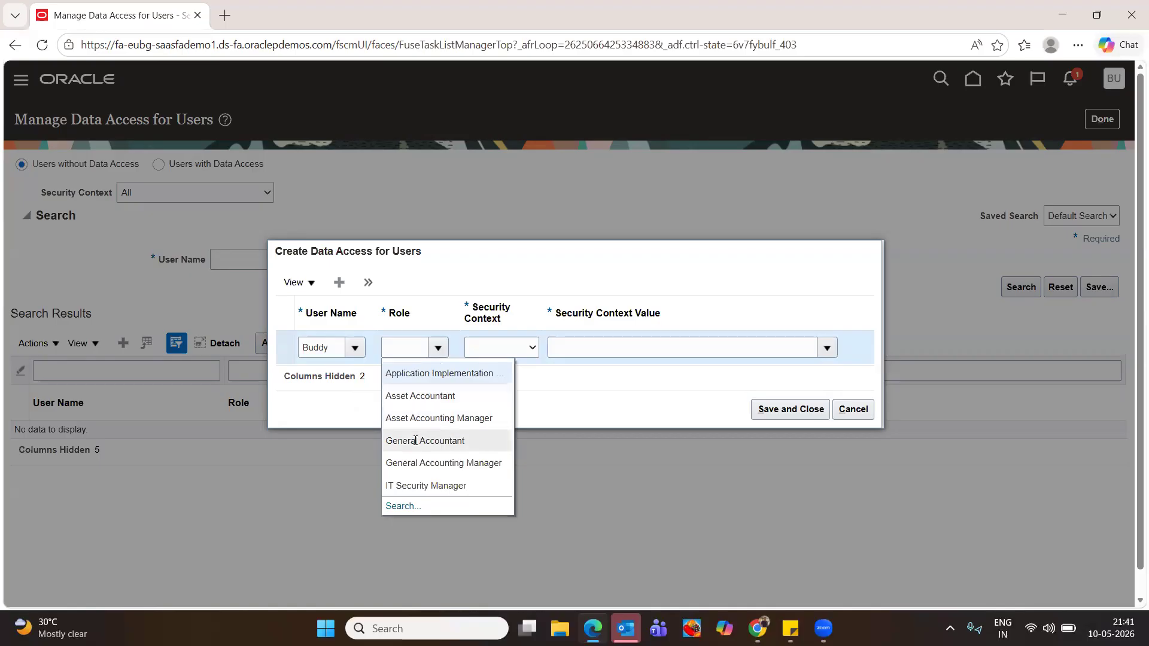
left_click(415, 440)
left_click(503, 353)
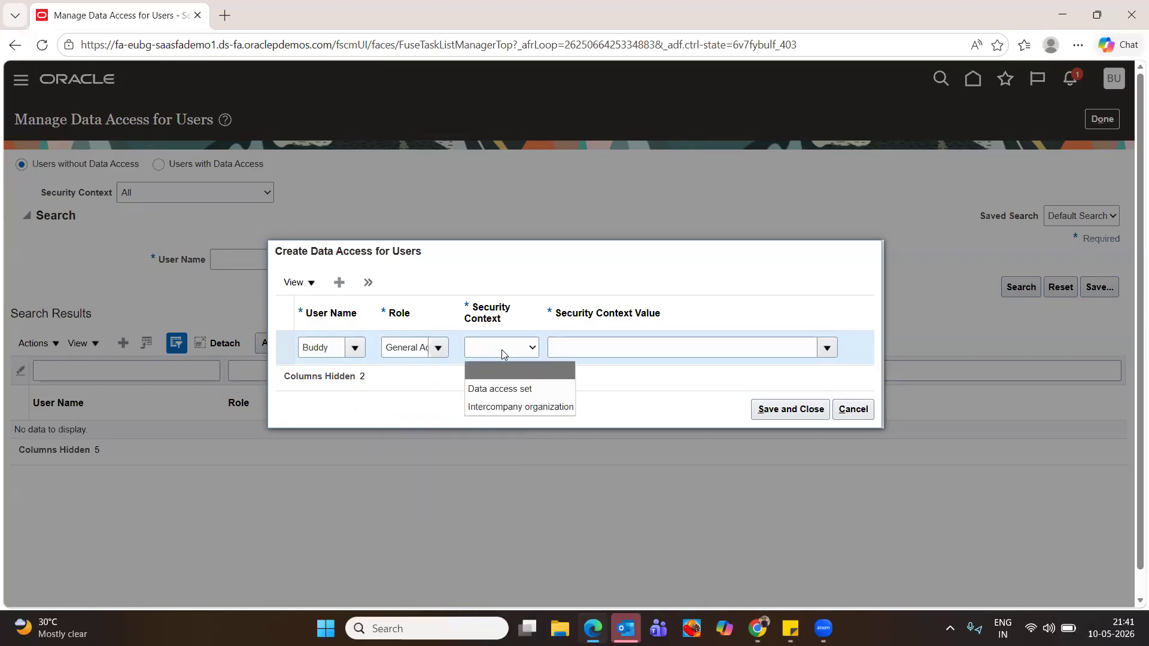
left_click(500, 388)
left_click(827, 348)
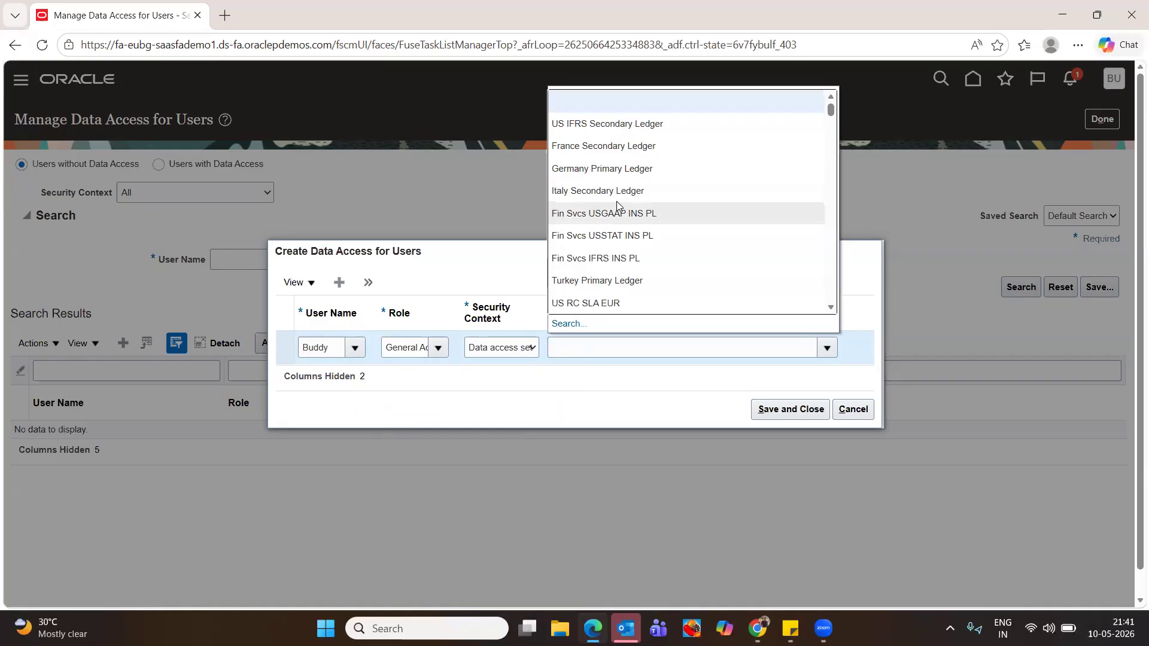
left_click(614, 325)
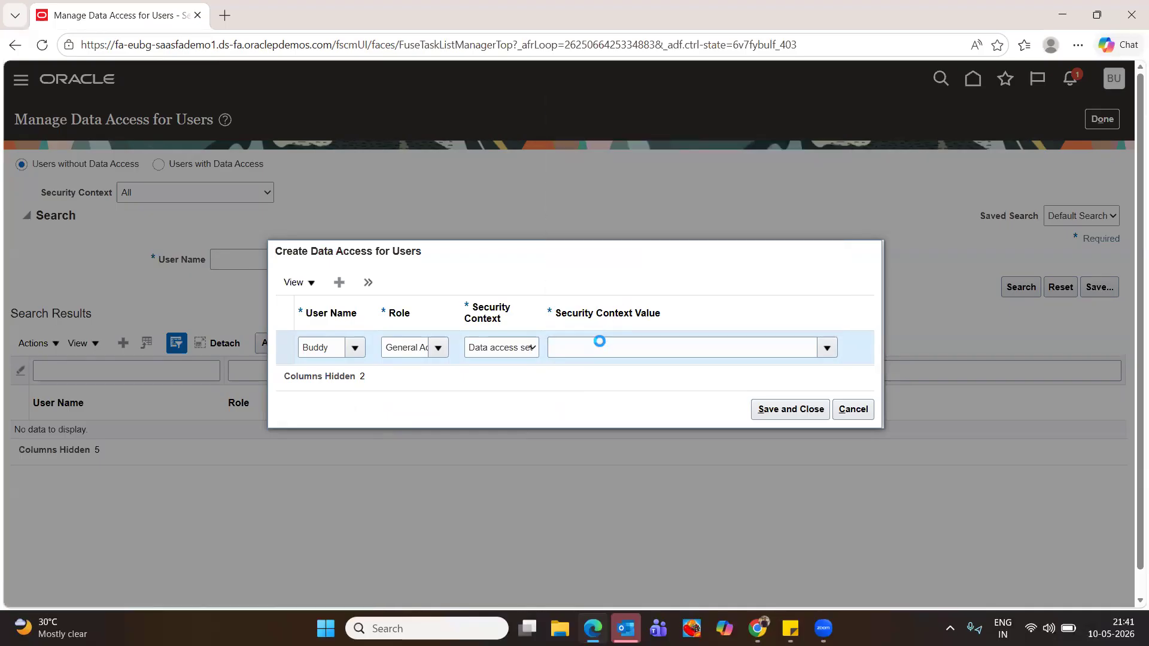
left_click(560, 310)
type("US")
left_click(635, 340)
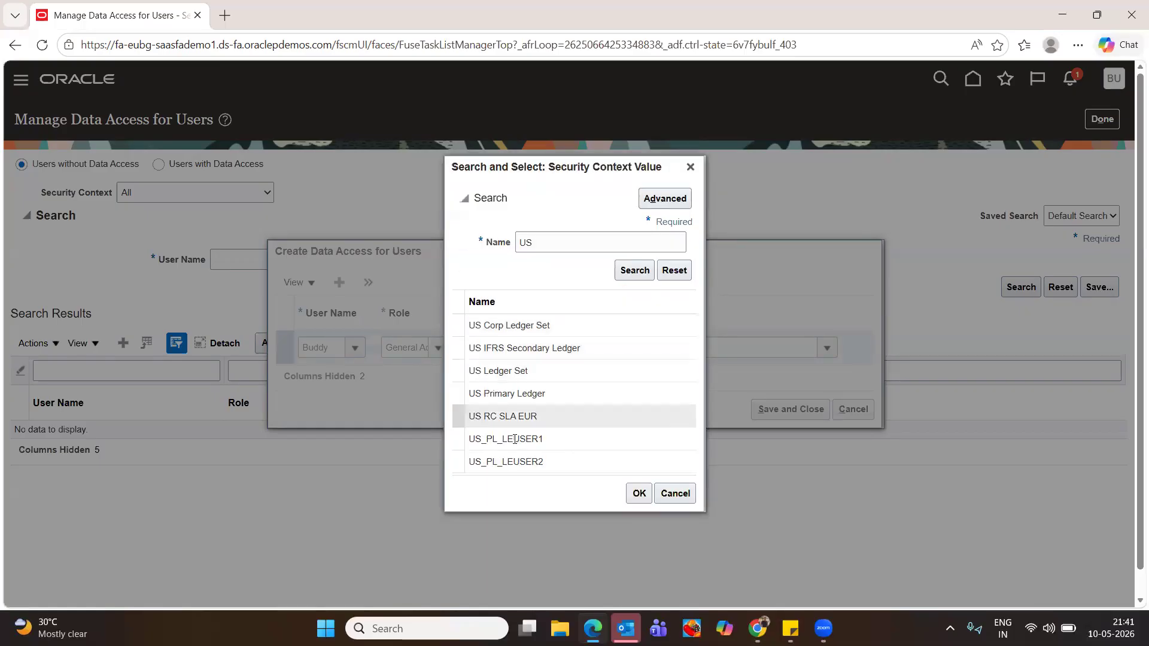
left_click(507, 395)
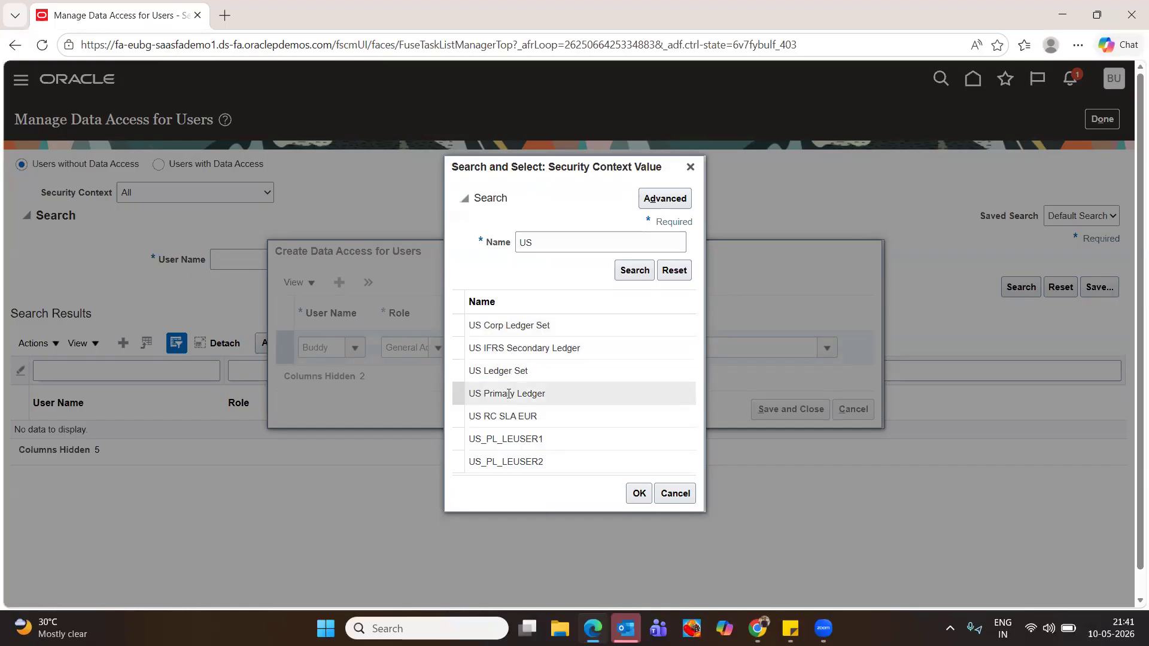
left_click(639, 493)
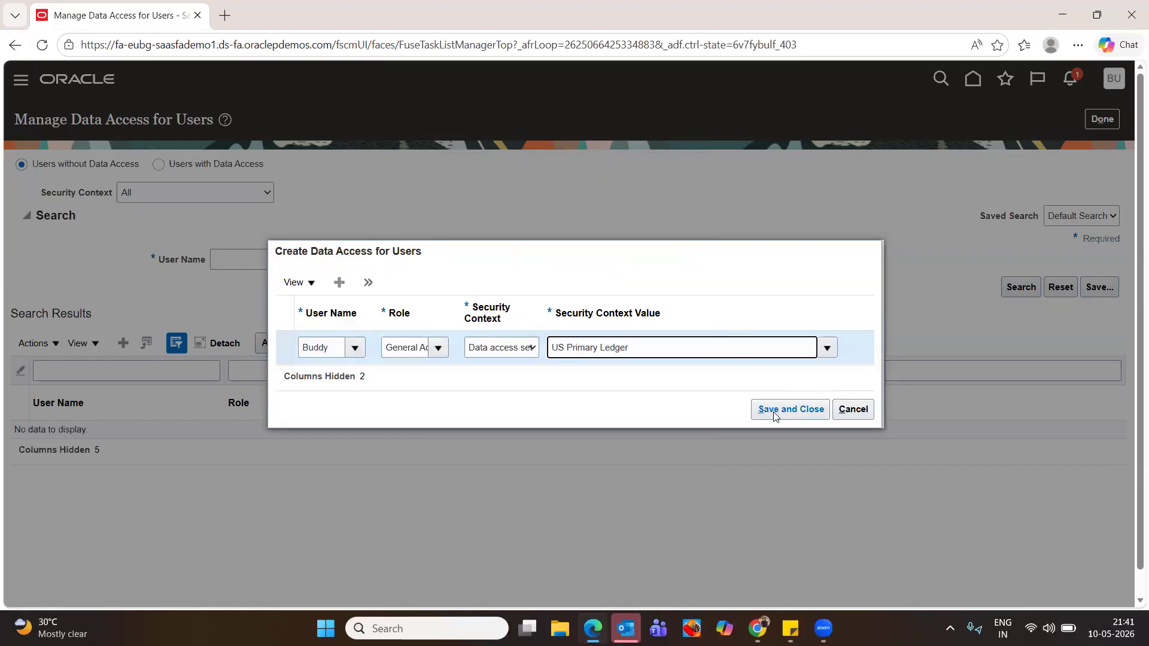
Add a second row with the General Accounting Manager role on US Primary Ledger, then save and finish
left_click(340, 282)
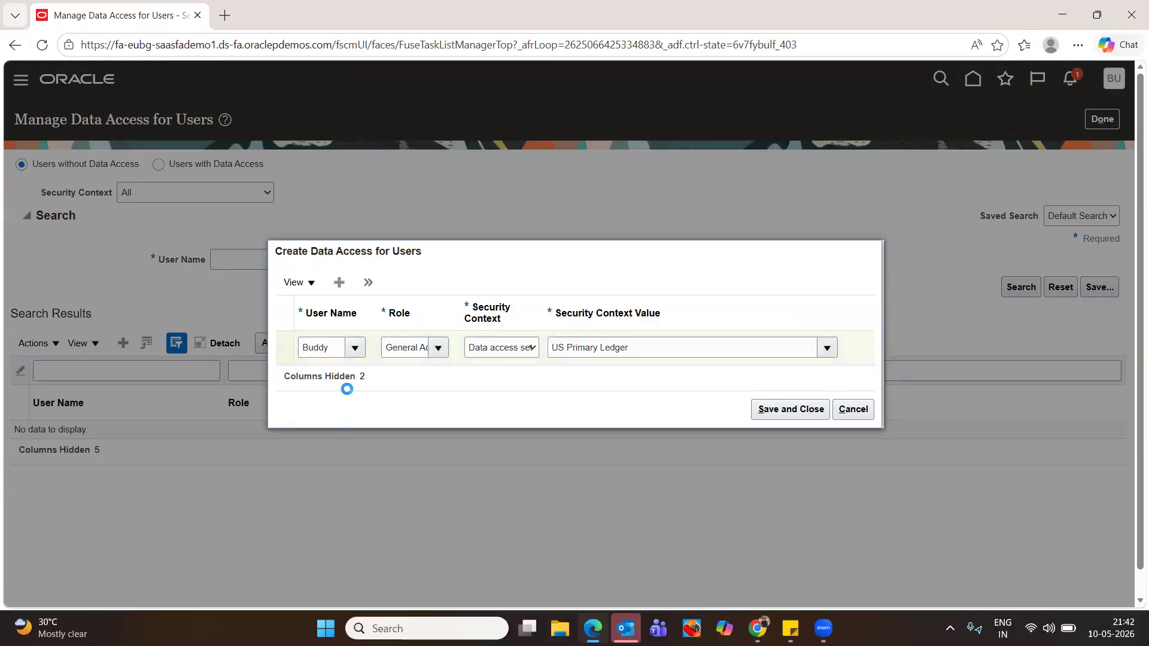
left_click(333, 330)
type("buddy")
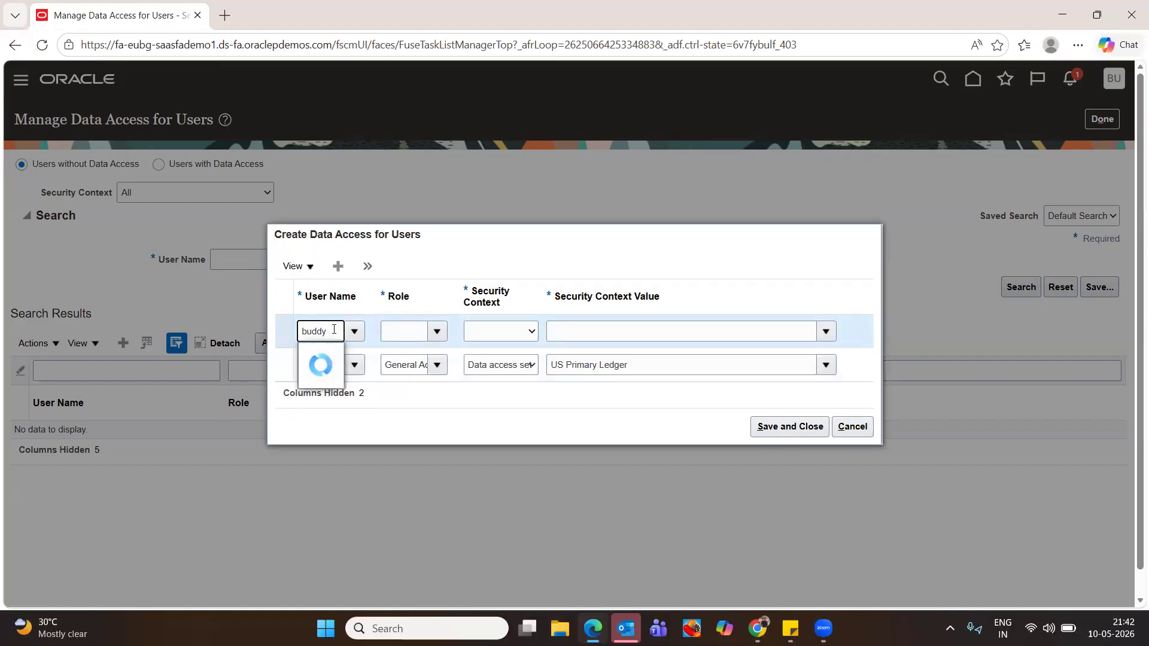
left_click(329, 356)
left_click(402, 334)
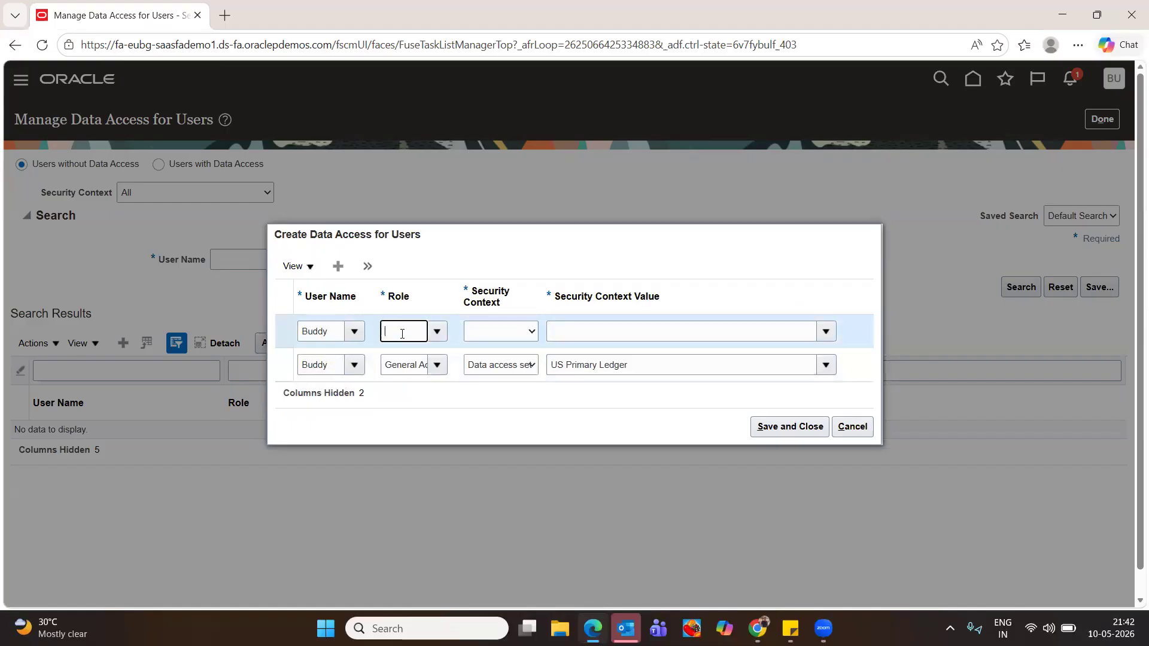
type("gene")
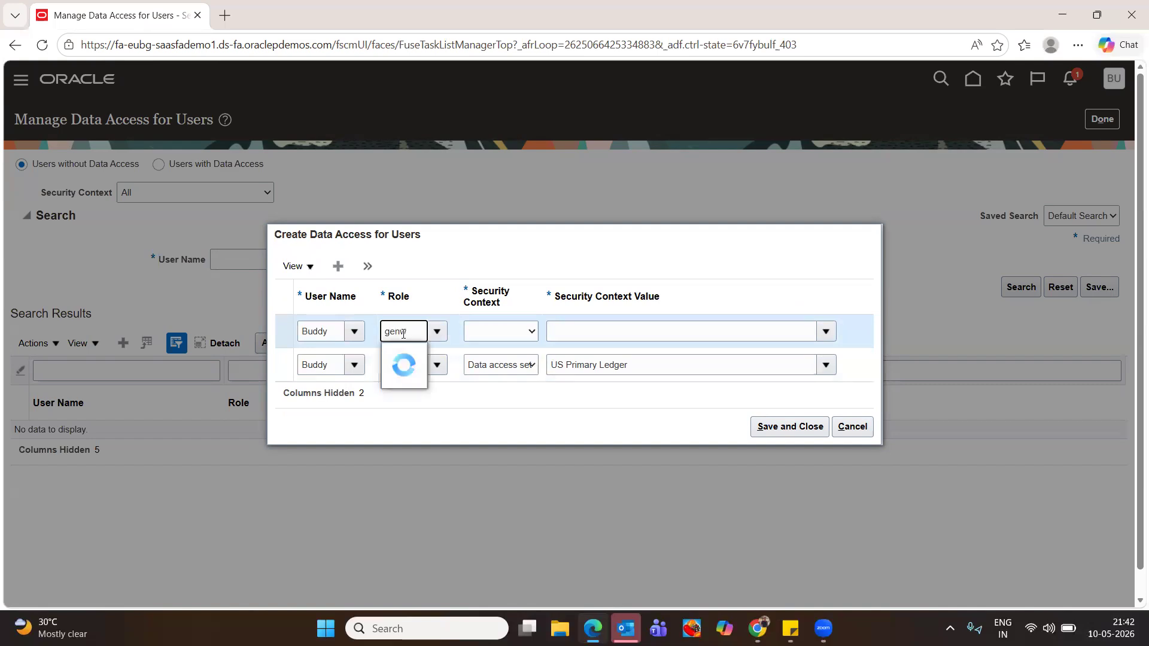
key("BackSpace")
left_click(469, 377)
left_click(513, 332)
left_click(515, 333)
left_click(513, 332)
left_click(512, 335)
left_click(512, 371)
left_click(599, 333)
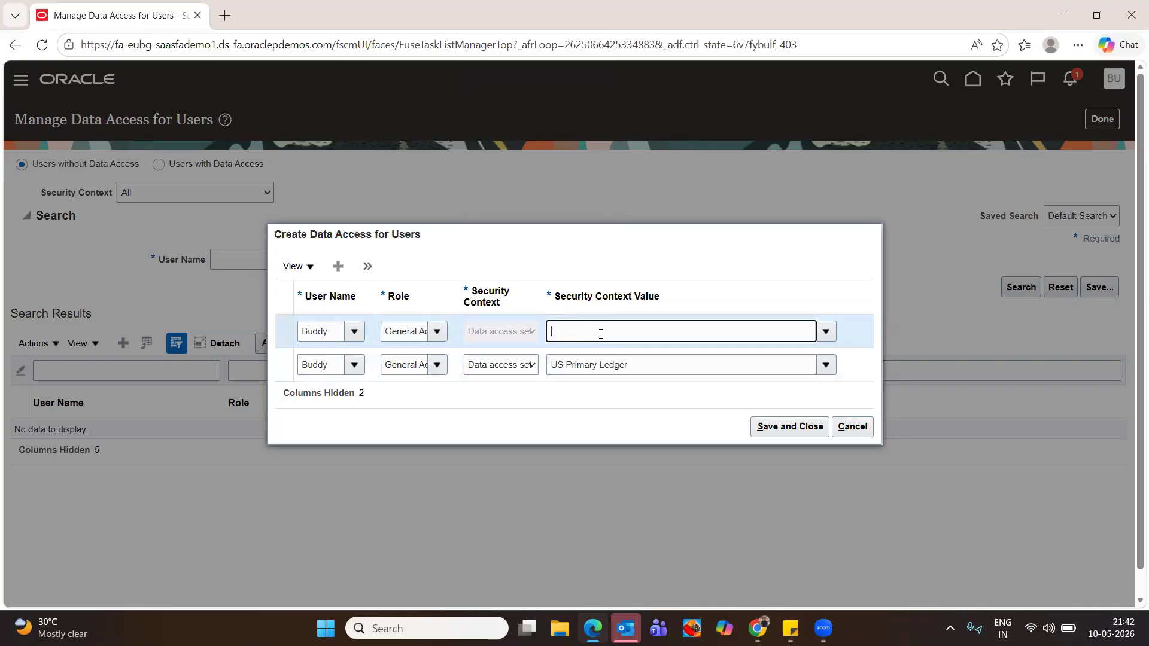
type("US")
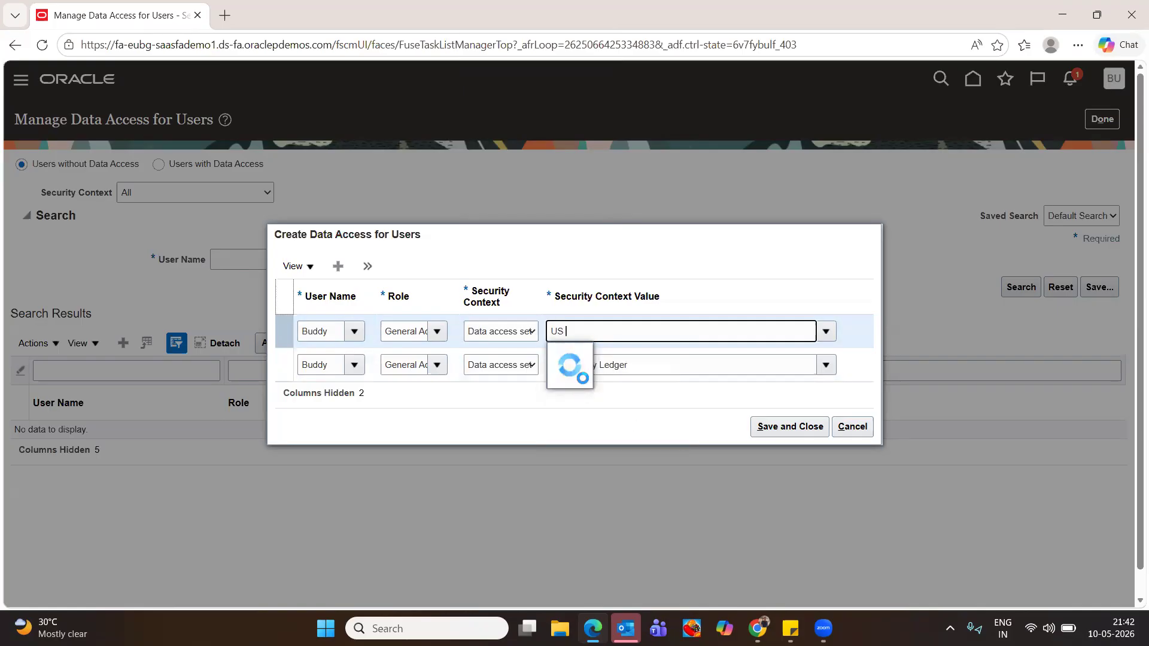
left_click(591, 450)
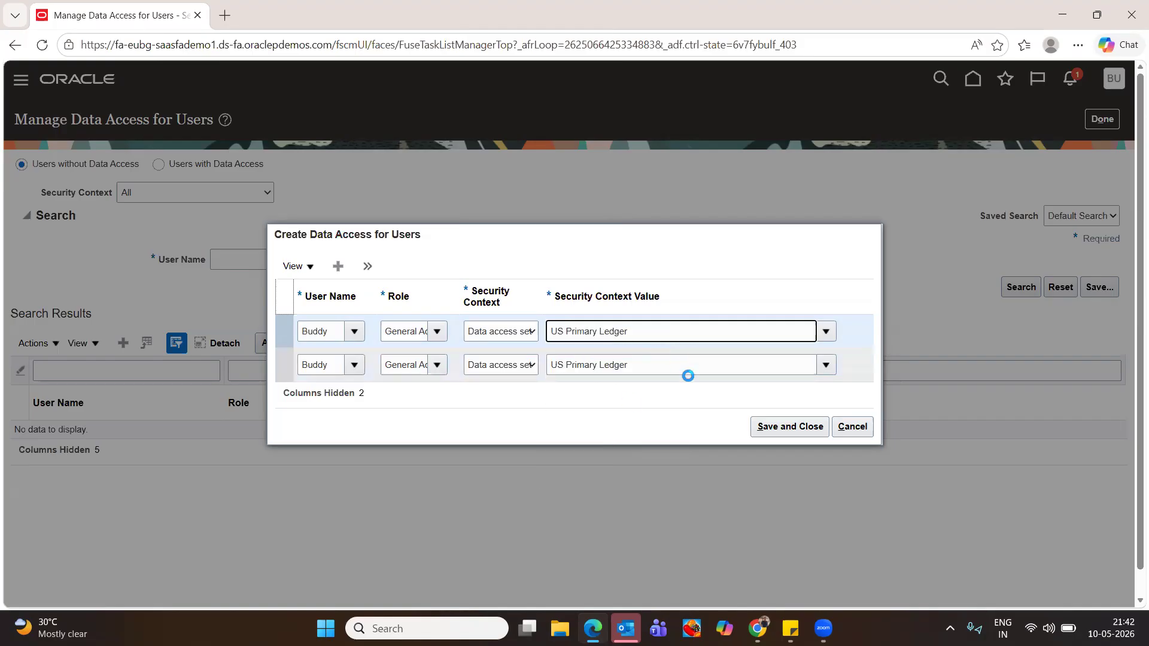
left_click(786, 428)
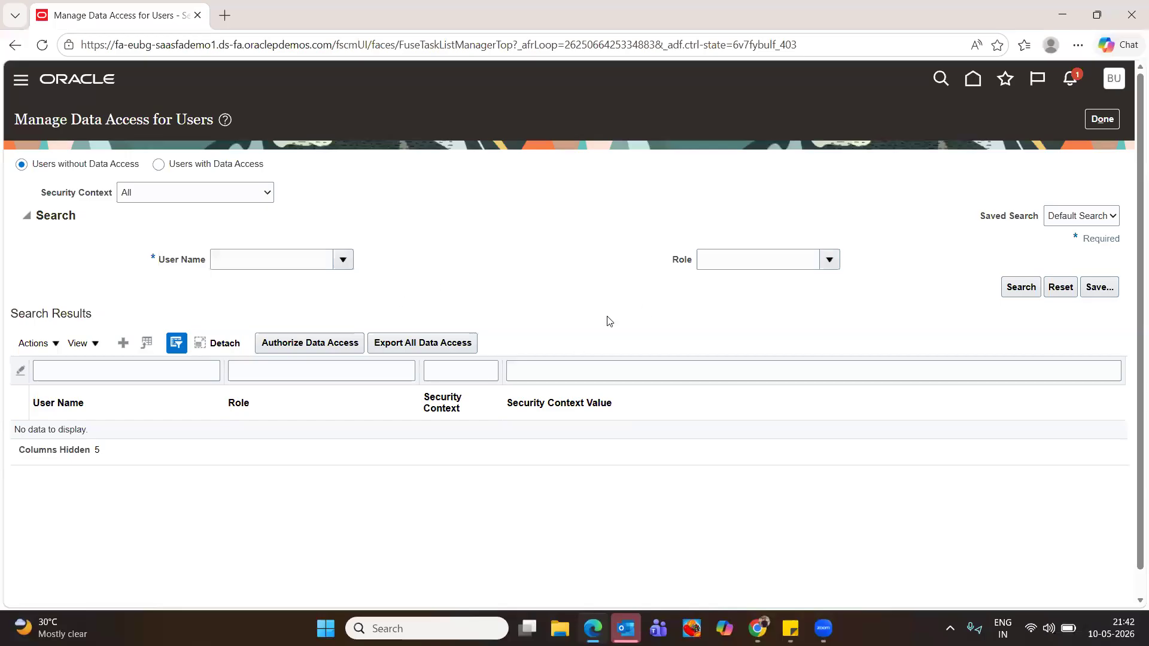
left_click(1102, 119)
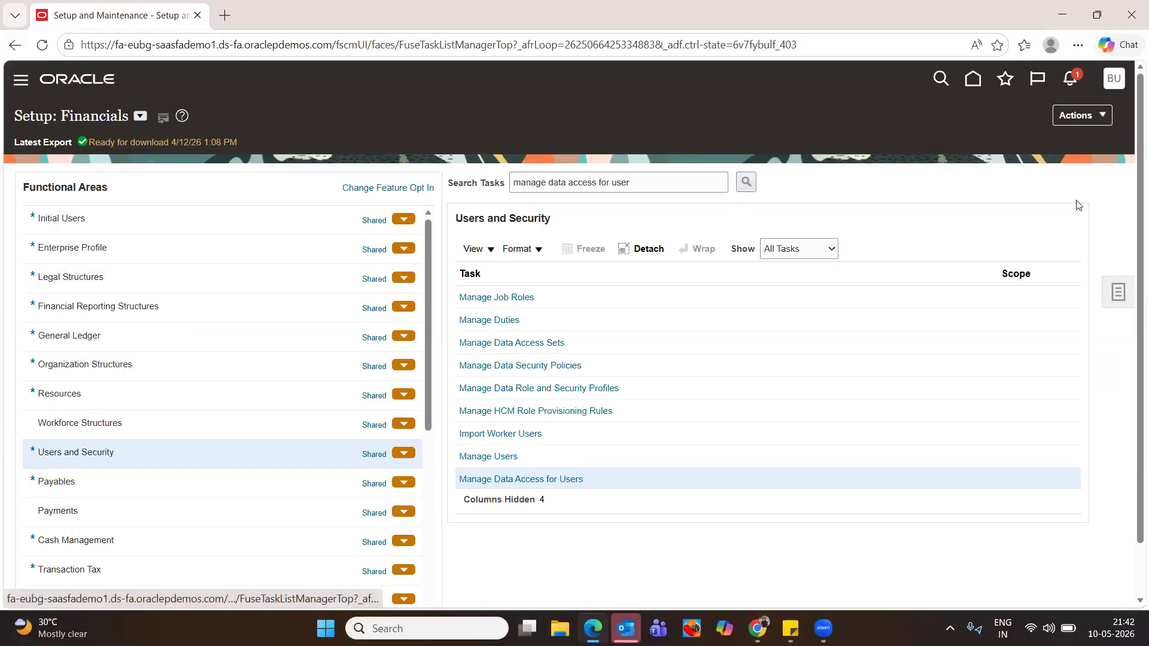
Leave the setup pages and return to the home page
left_click(974, 81)
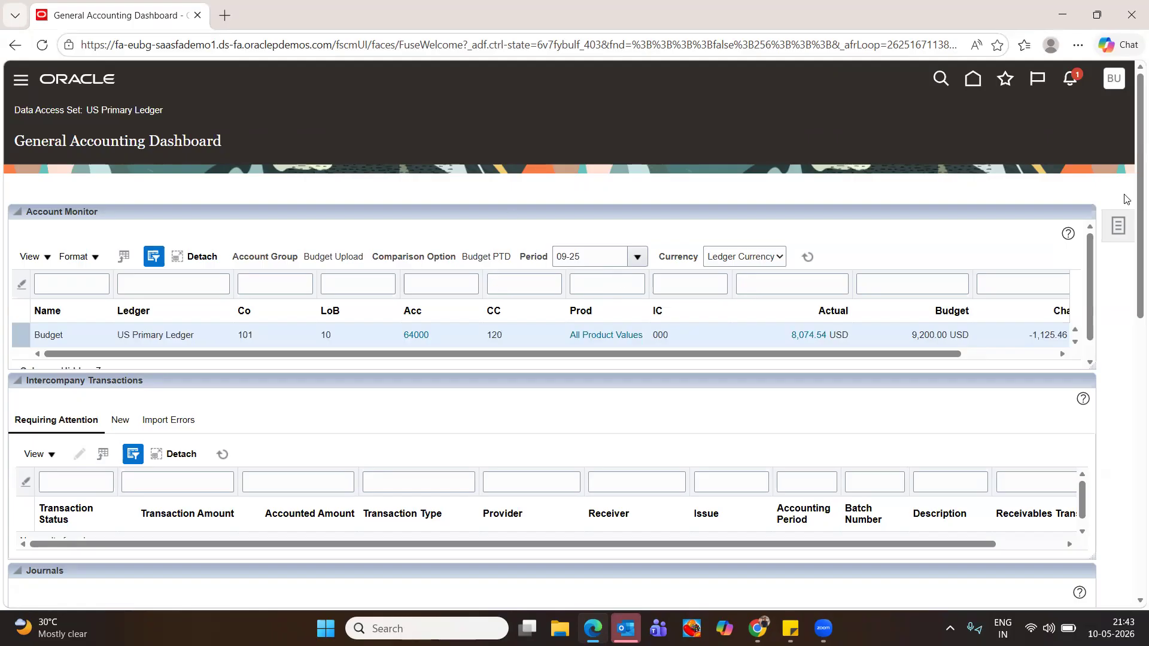
scroll(1125, 198, "down", 12)
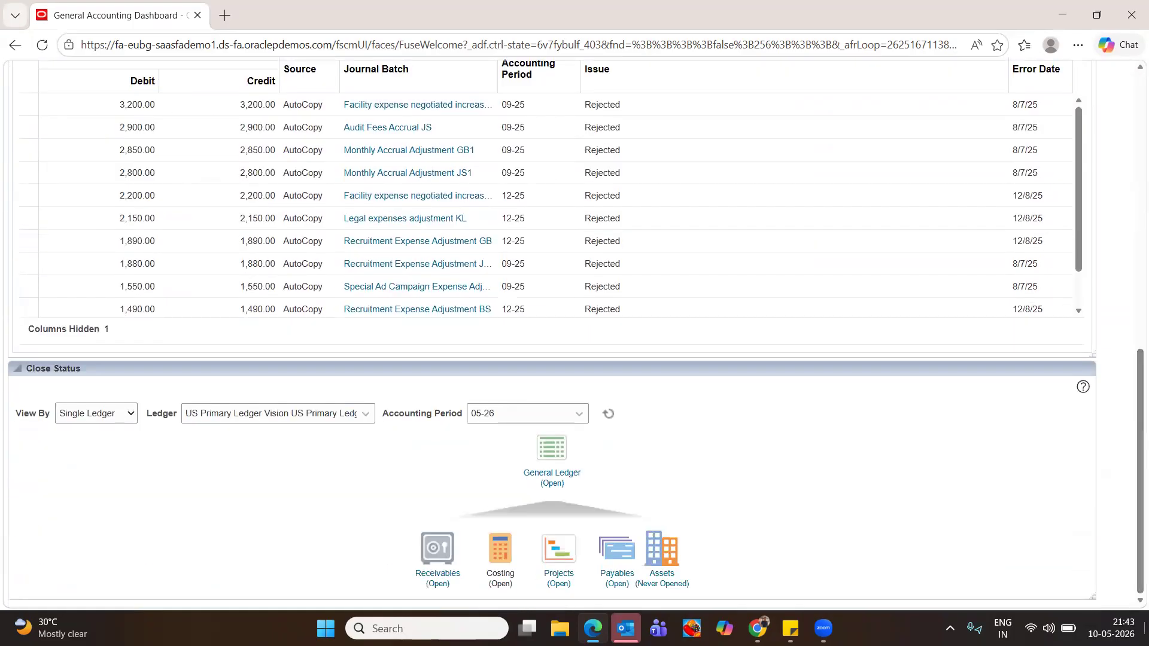
left_click(552, 472)
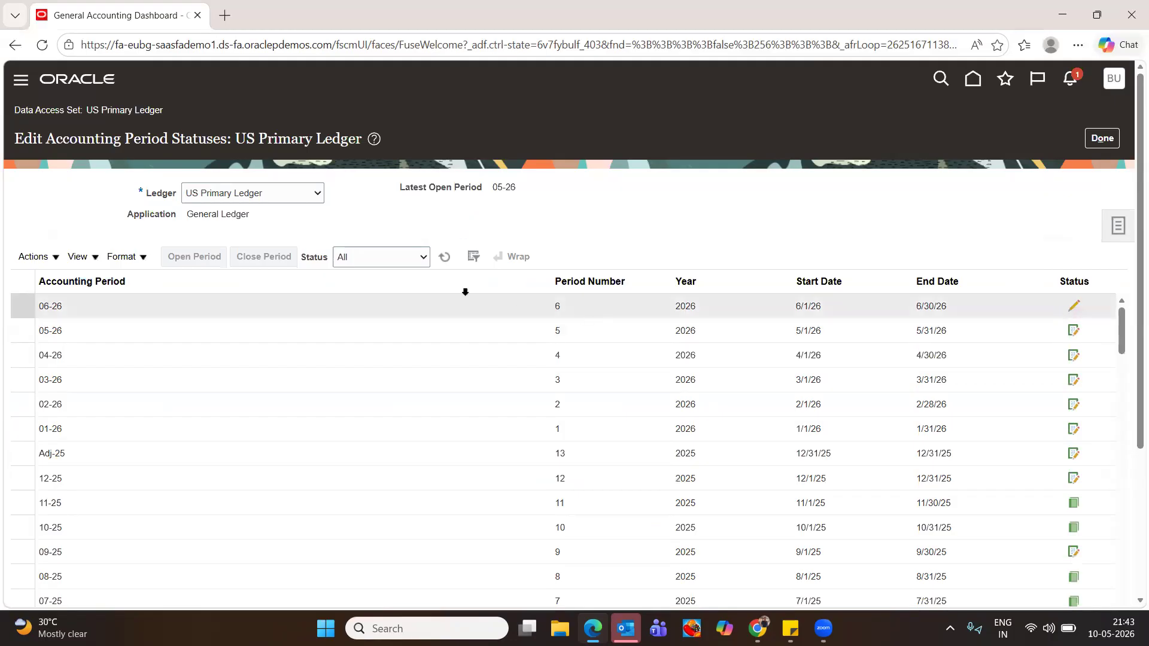
left_click(1102, 138)
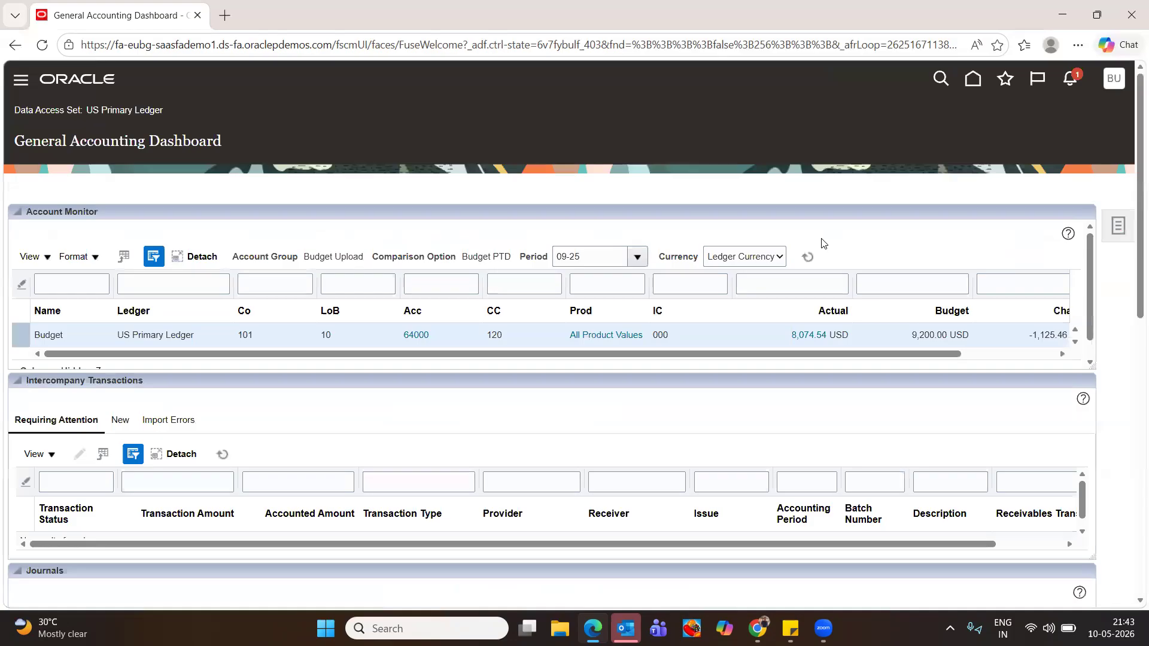
scroll(592, 391, "down", 15)
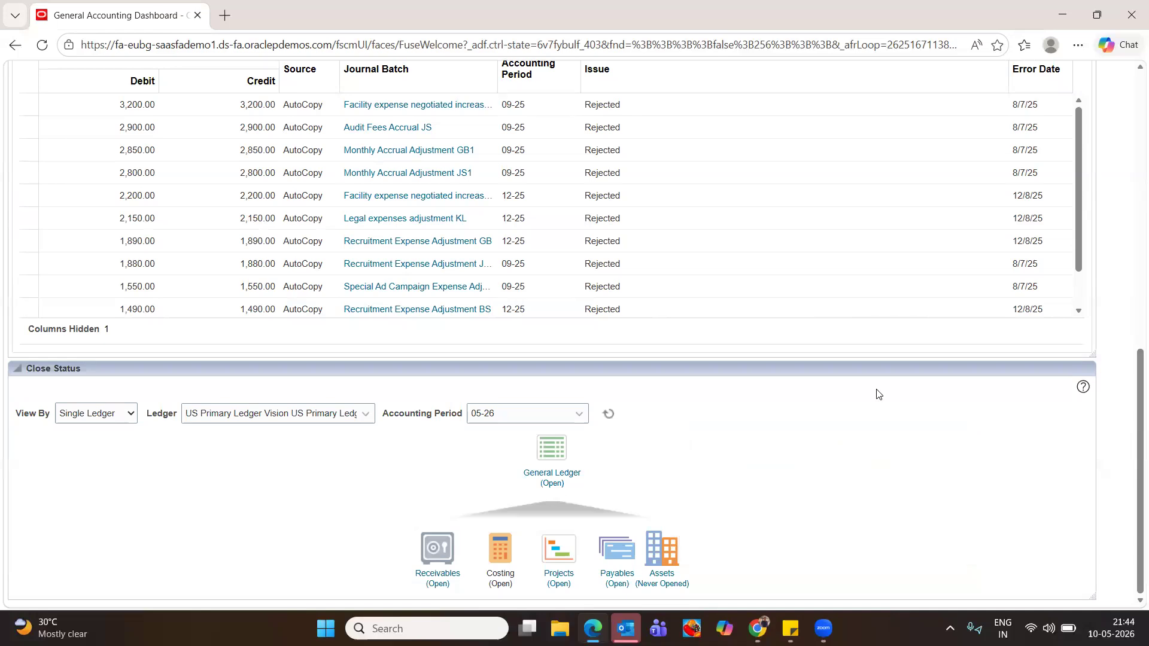
scroll(902, 419, "up", 10)
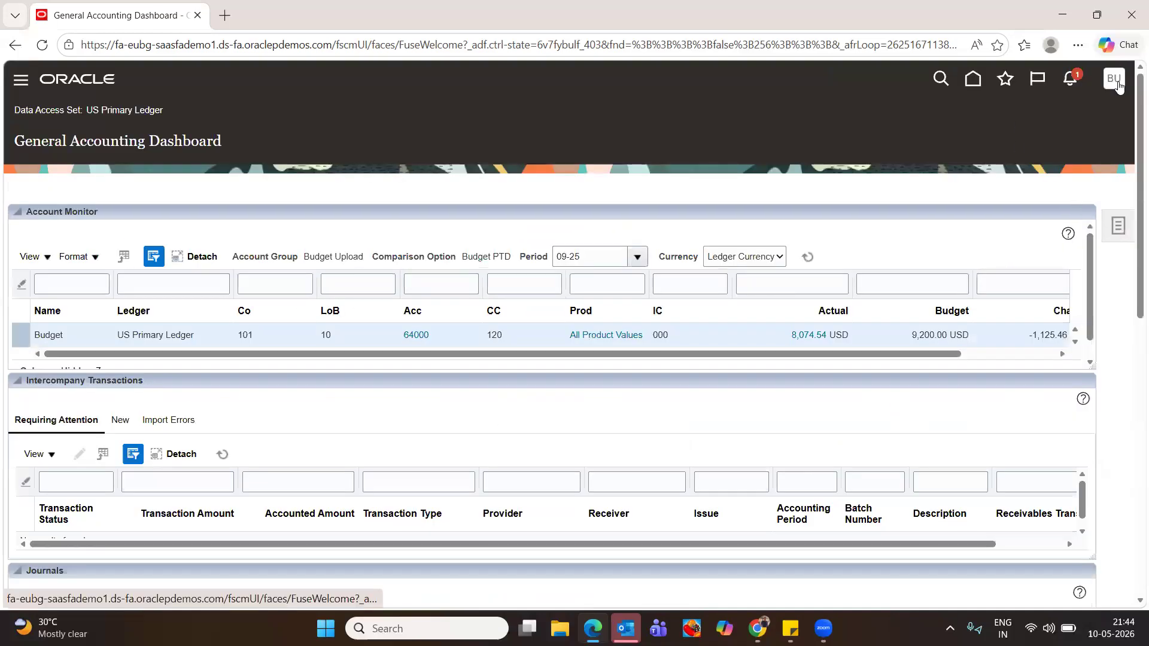
left_click(1117, 85)
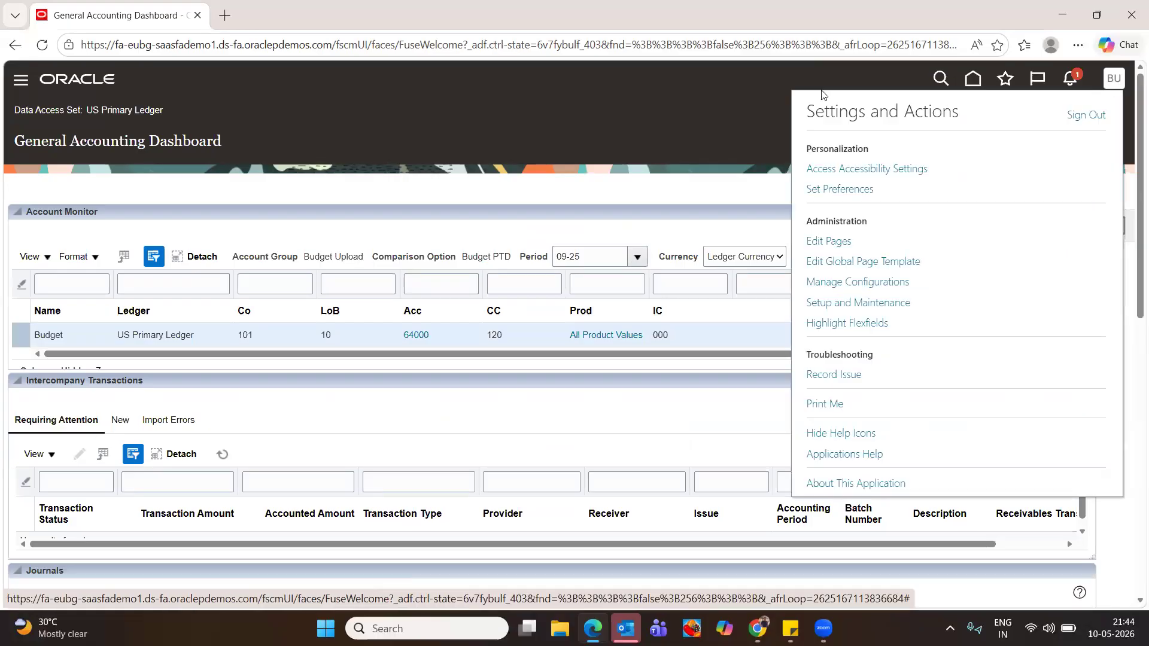
left_click(692, 132)
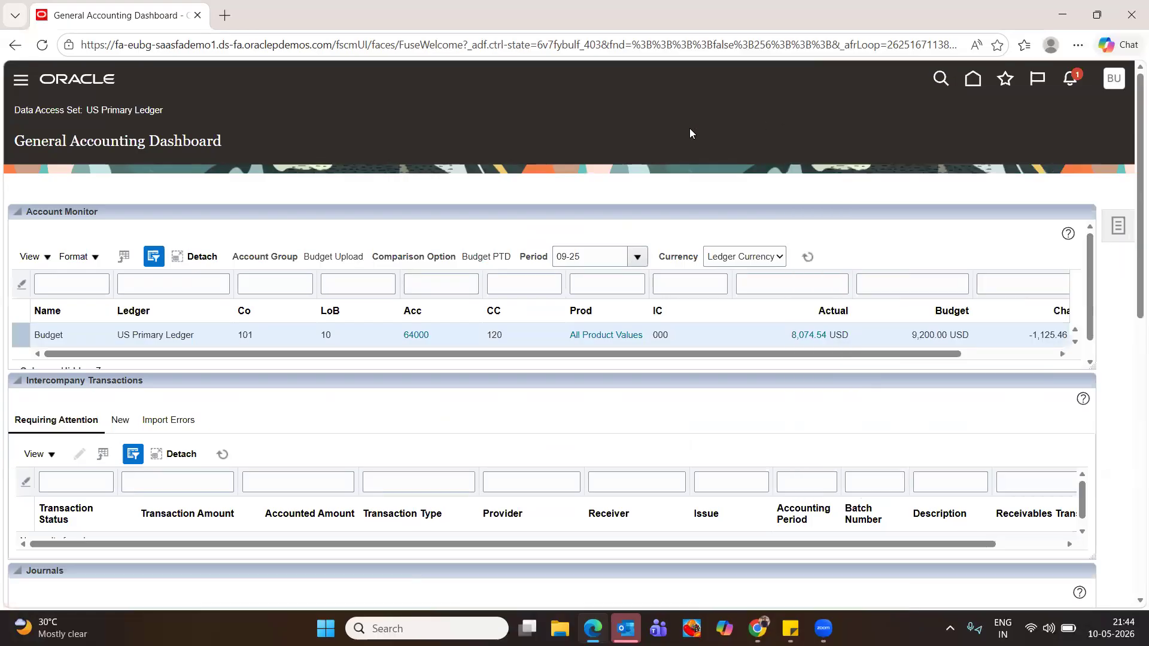
left_click(973, 83)
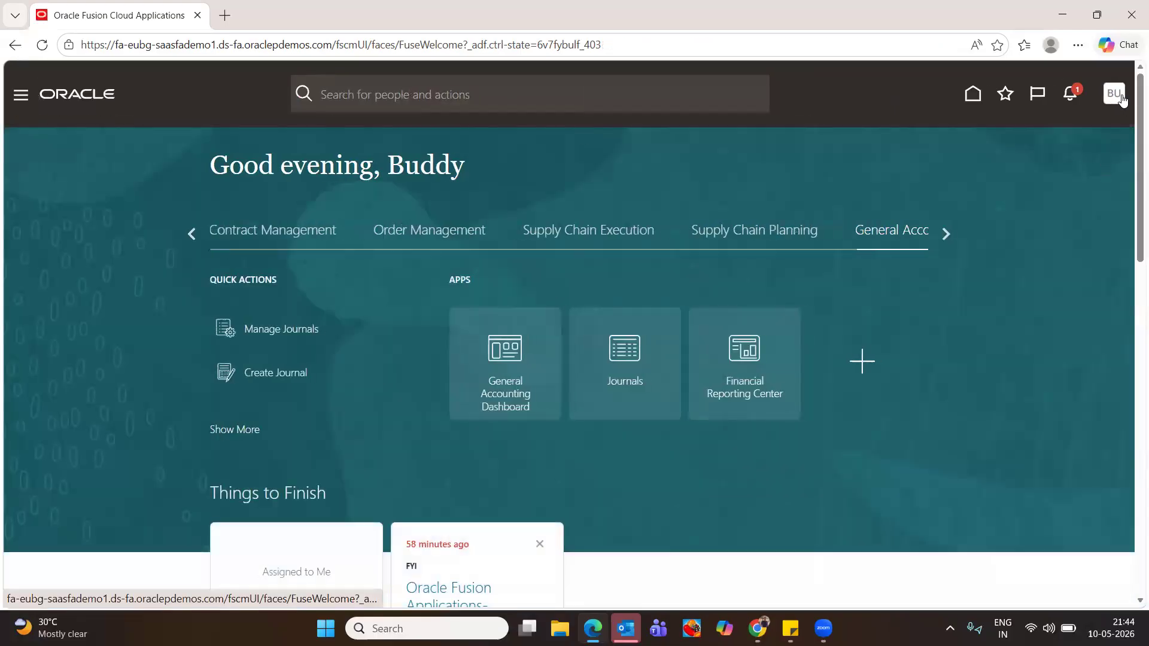
Search Setup and Maintenance for 'manage asset books' and open the Manage Asset Books task
left_click(1115, 96)
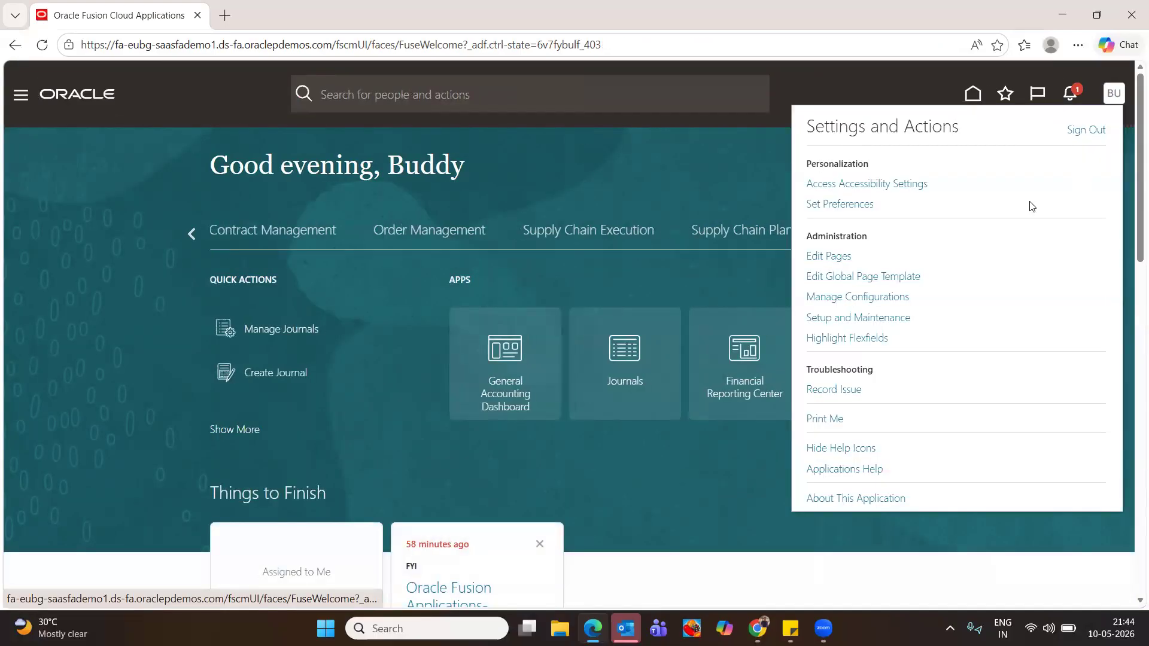
left_click(842, 319)
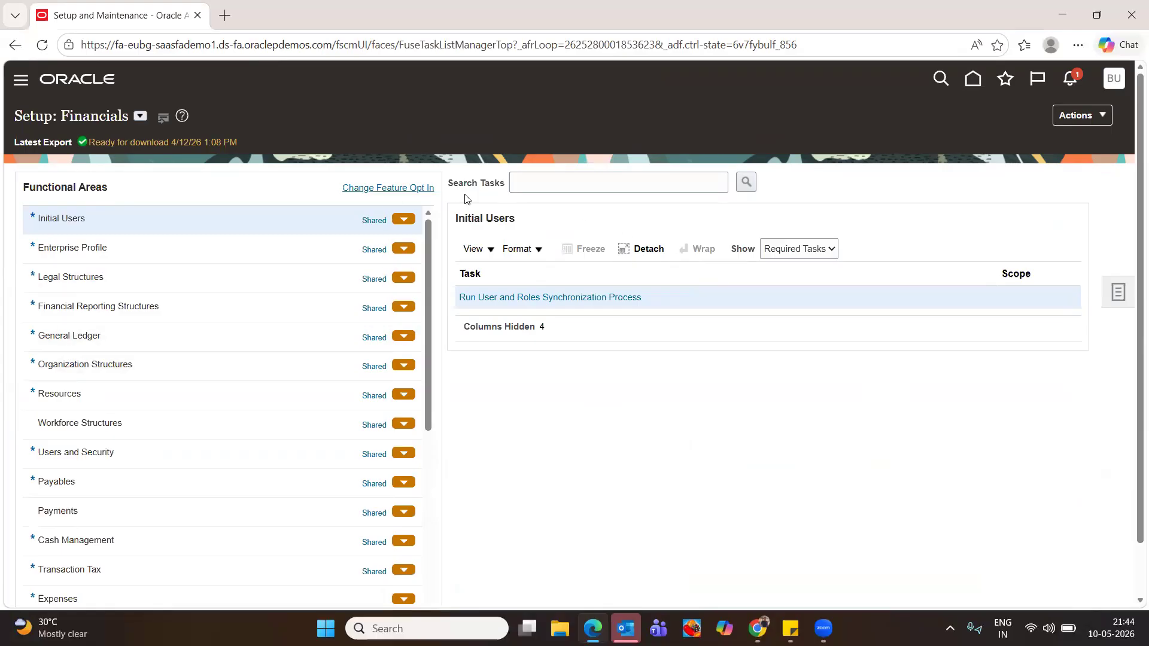
left_click(625, 184)
type("m")
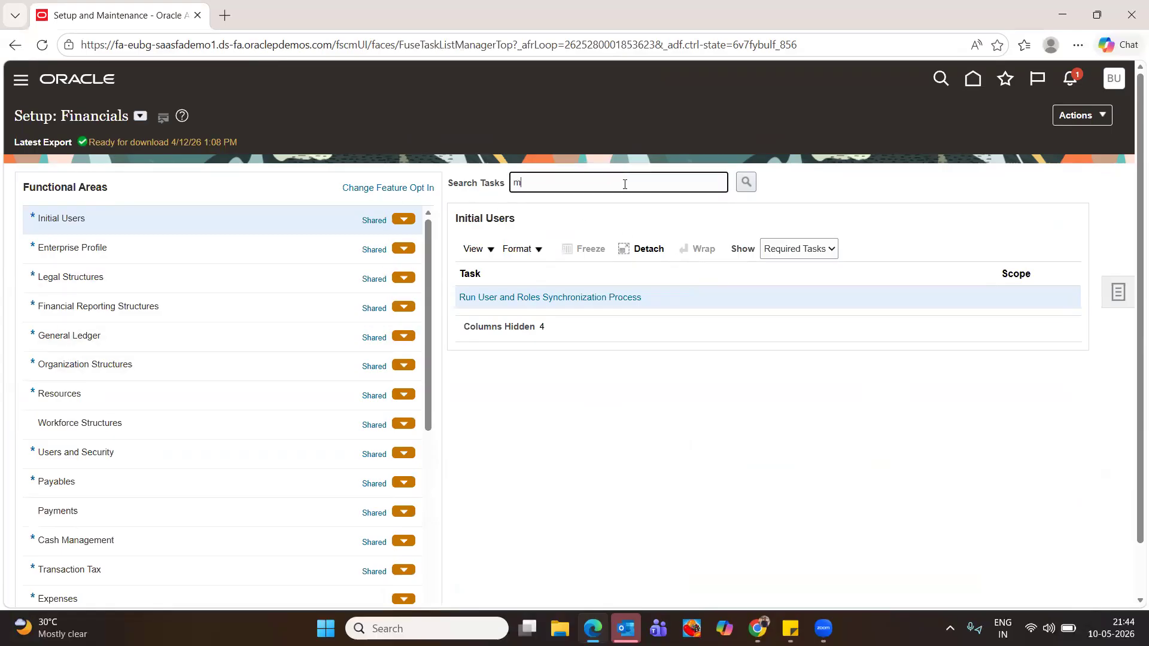
type("anage asset books")
key("Return")
left_click(495, 298)
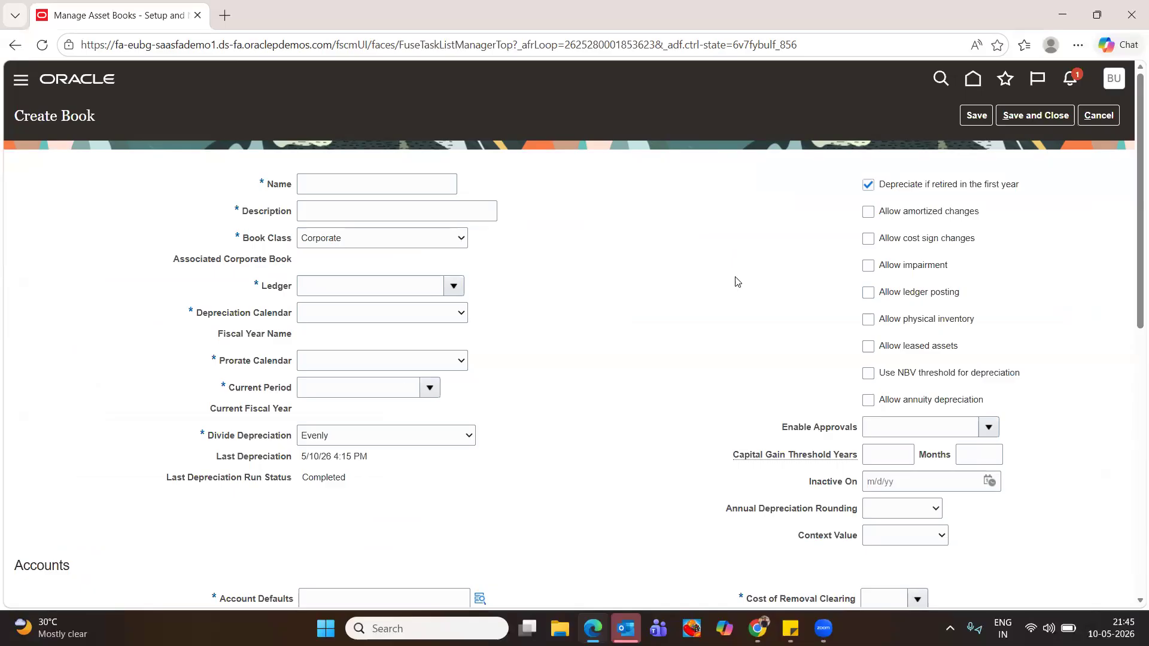
Search the ledgers and set the new book's ledger to US Primary Ledger
left_click(429, 389)
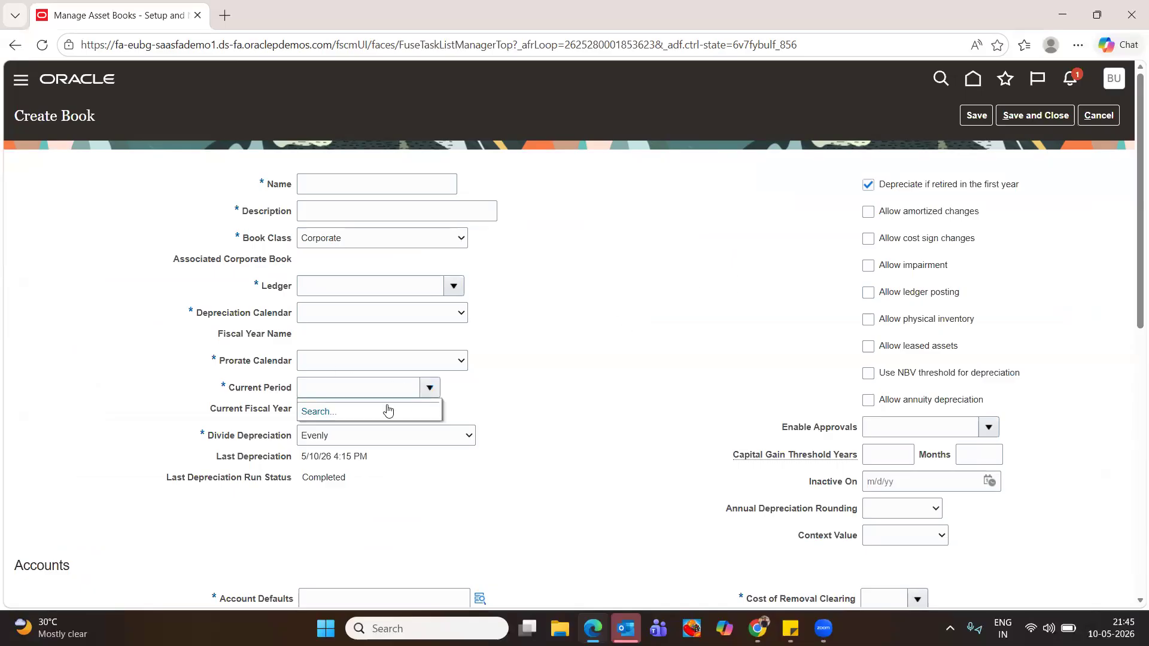
left_click(338, 411)
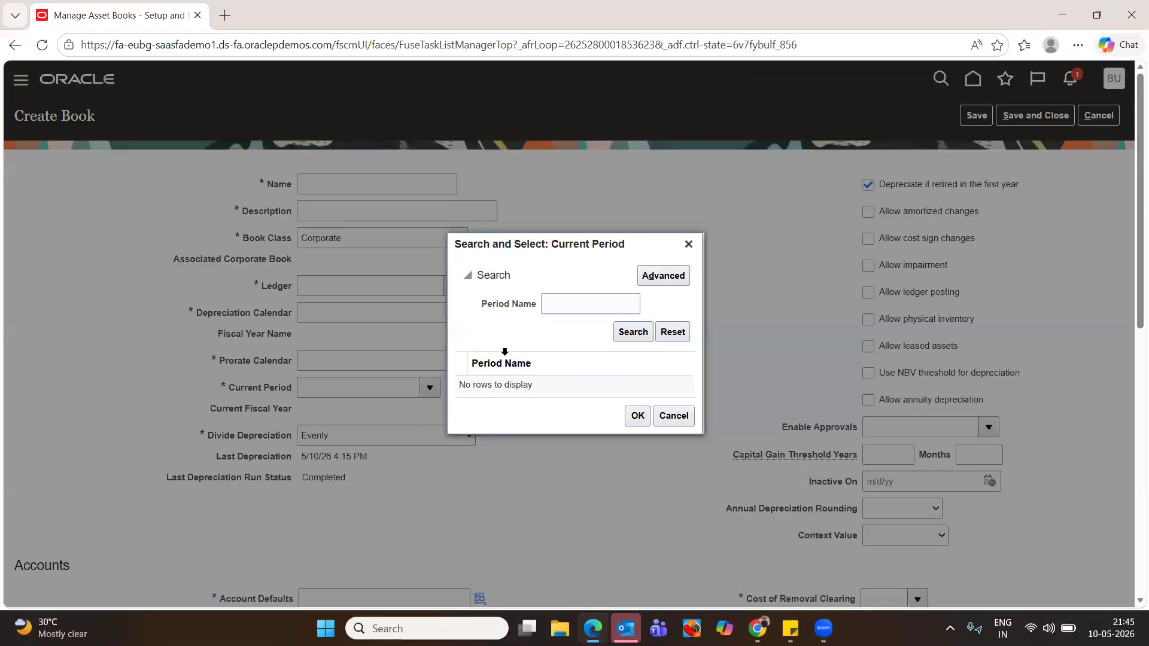
left_click(606, 305)
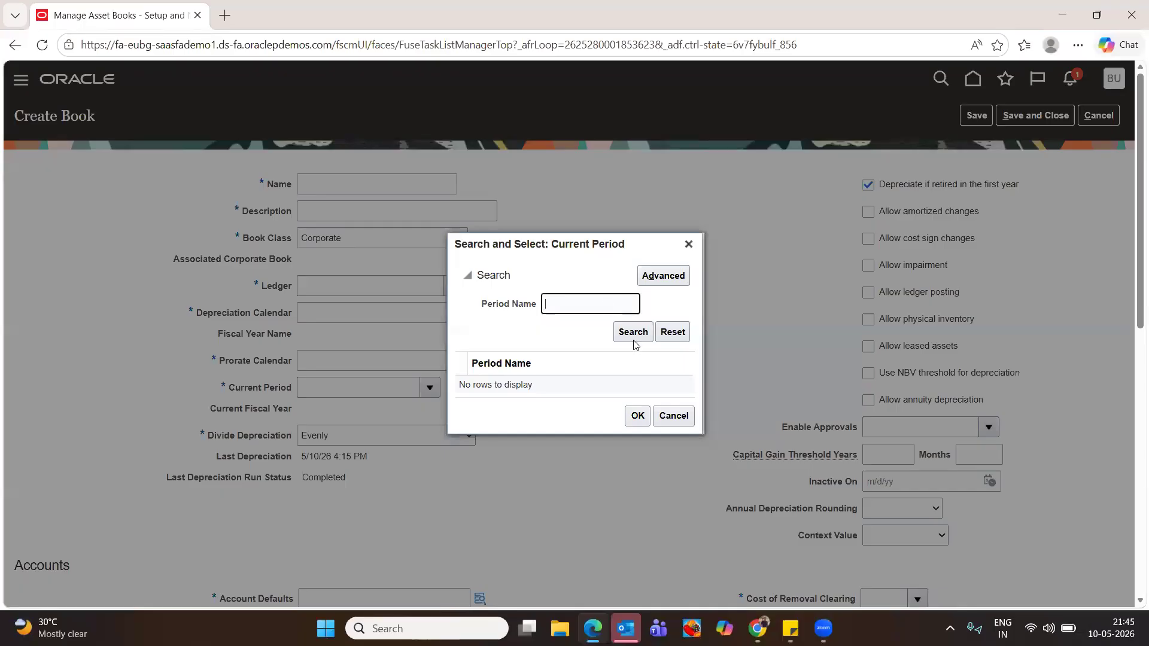
left_click(690, 250)
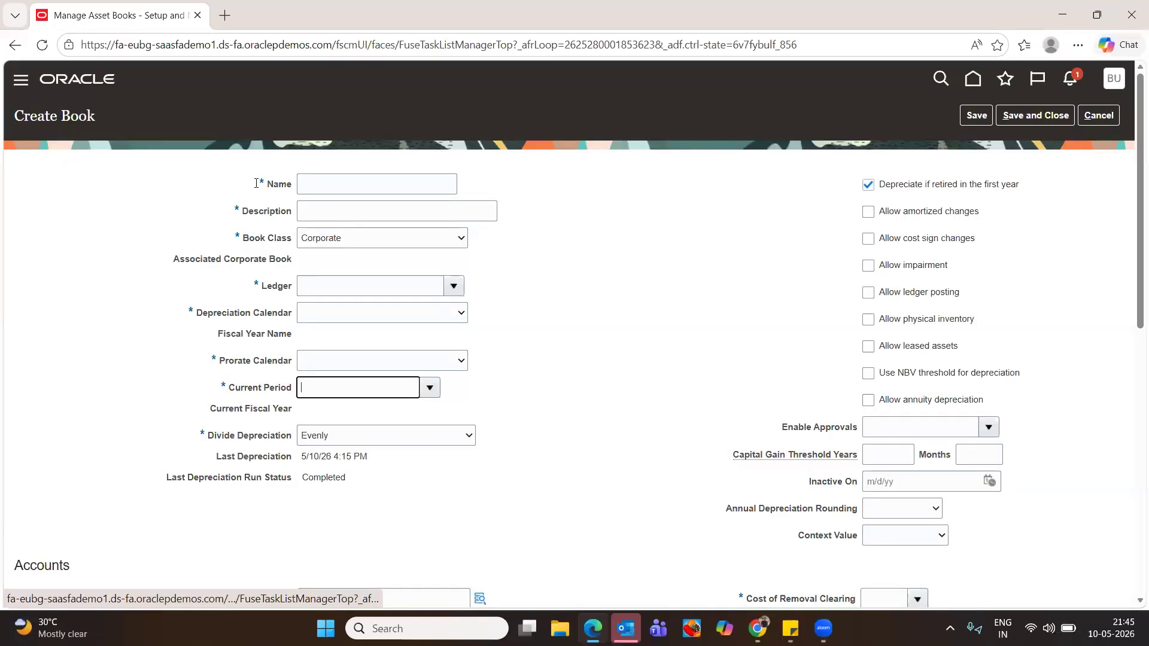
left_click(456, 288)
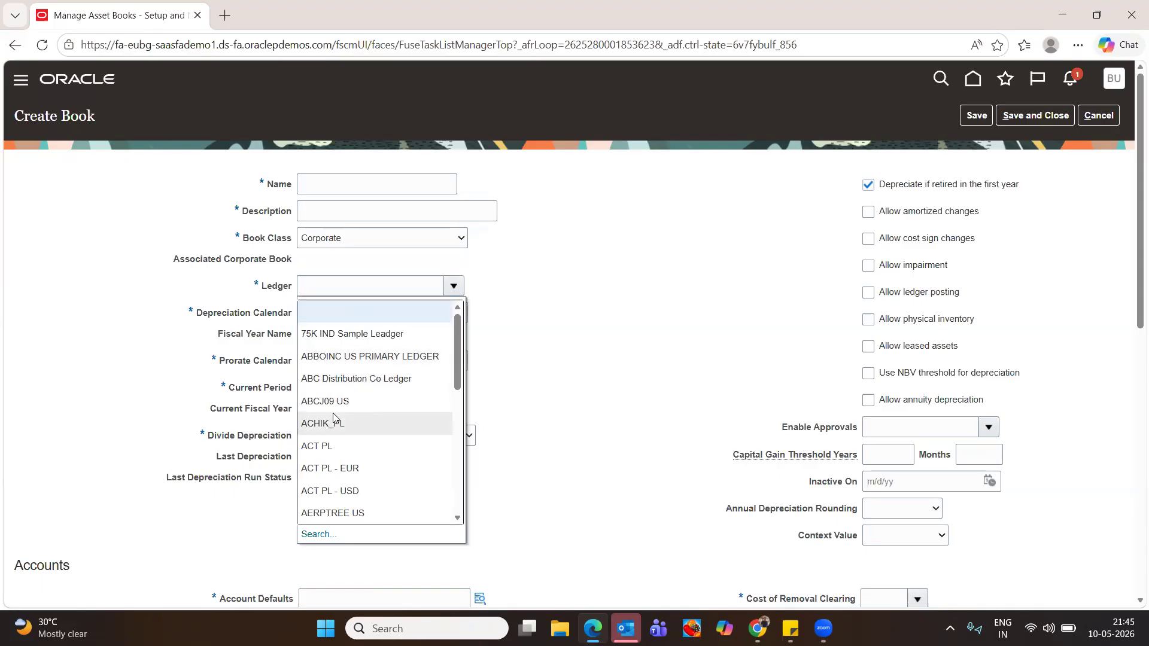
left_click(320, 536)
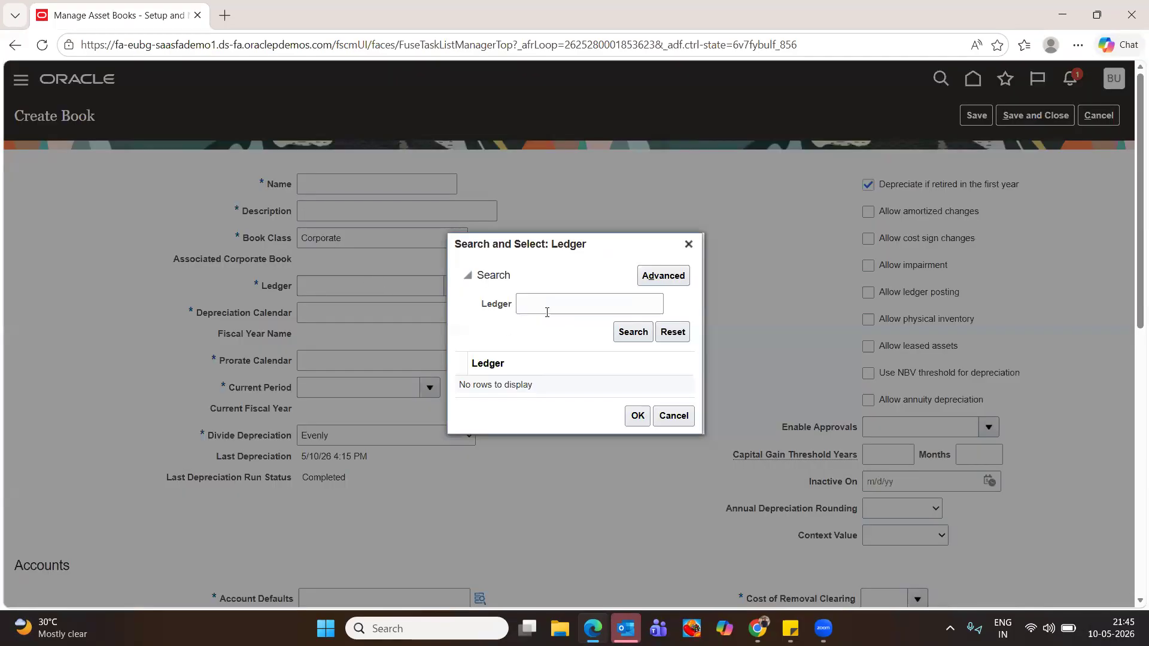
left_click(546, 303)
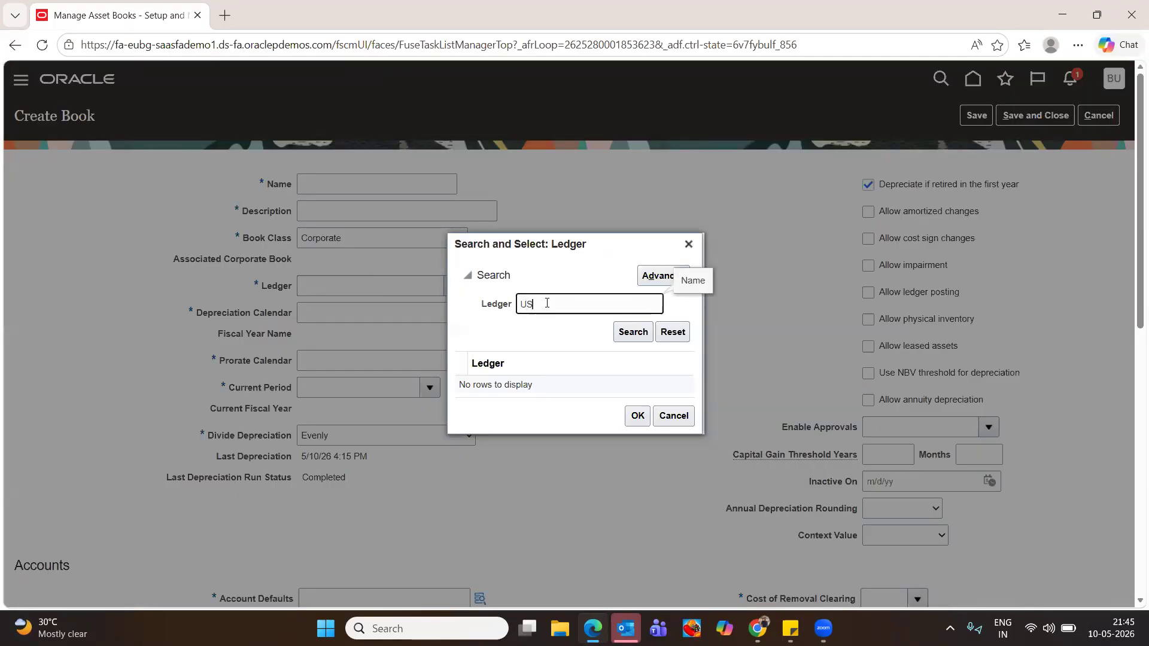
key("Return")
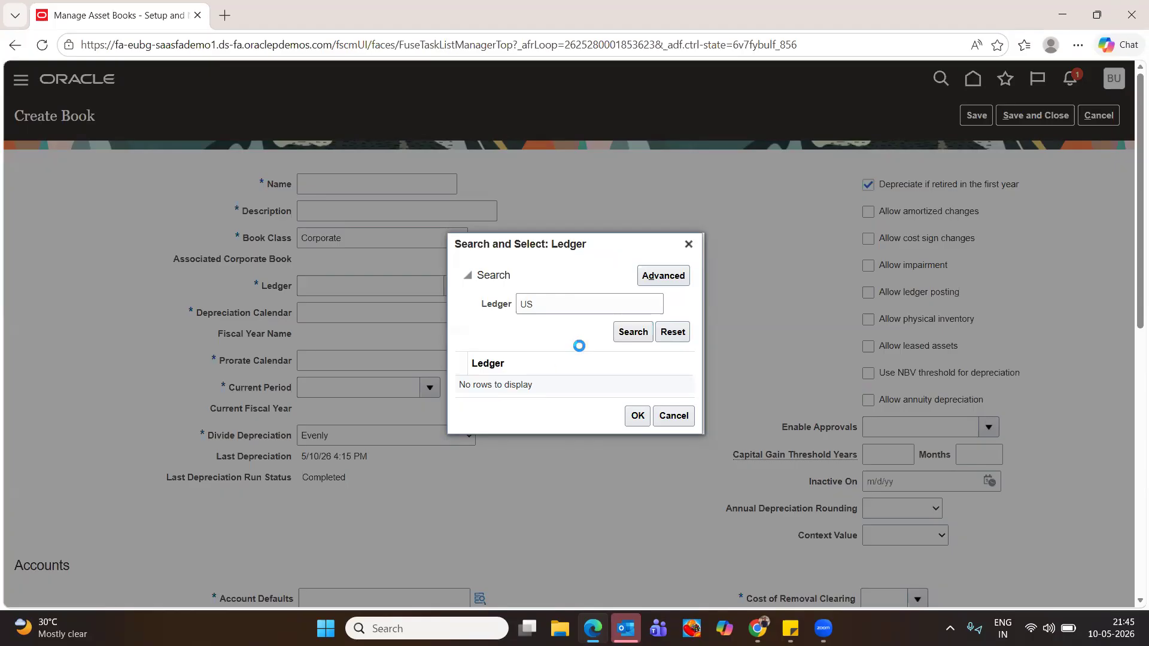
left_click(507, 372)
left_click(636, 429)
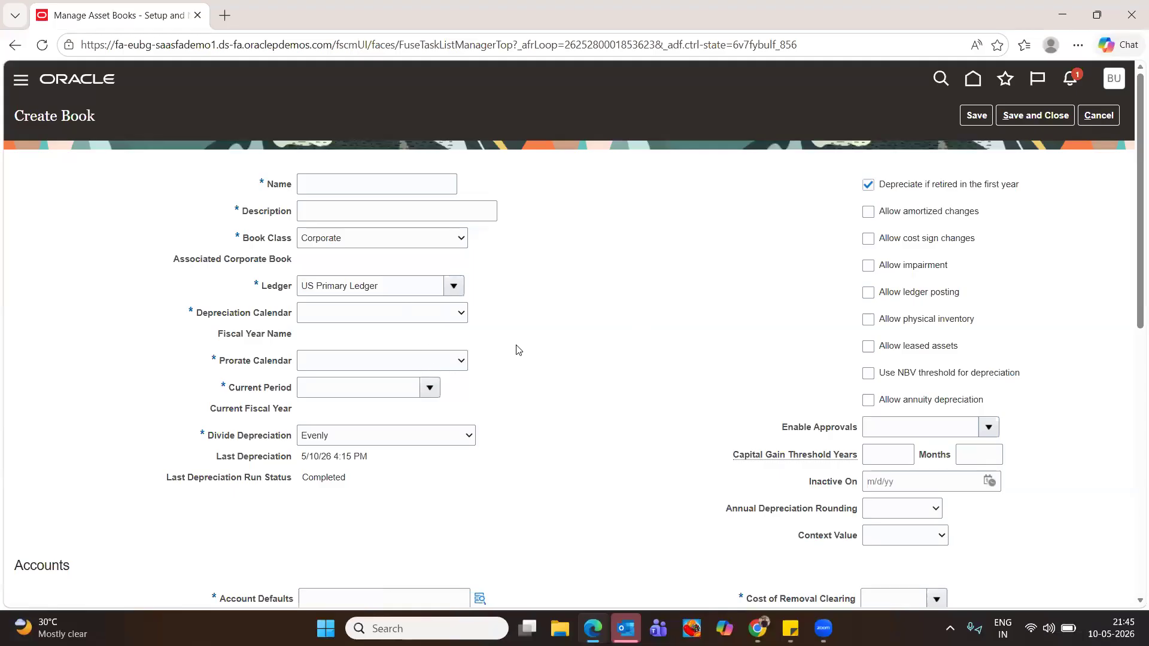
Search current periods, which returns 'Attribute CalendarType is required'
left_click(429, 389)
left_click(326, 413)
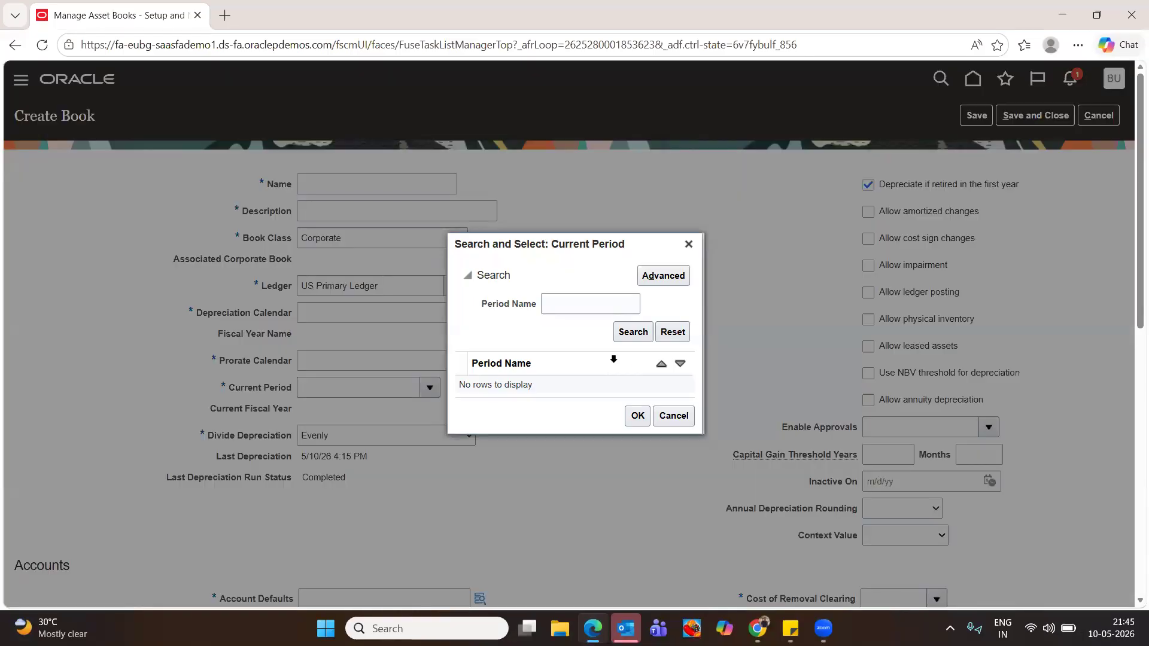
left_click(634, 335)
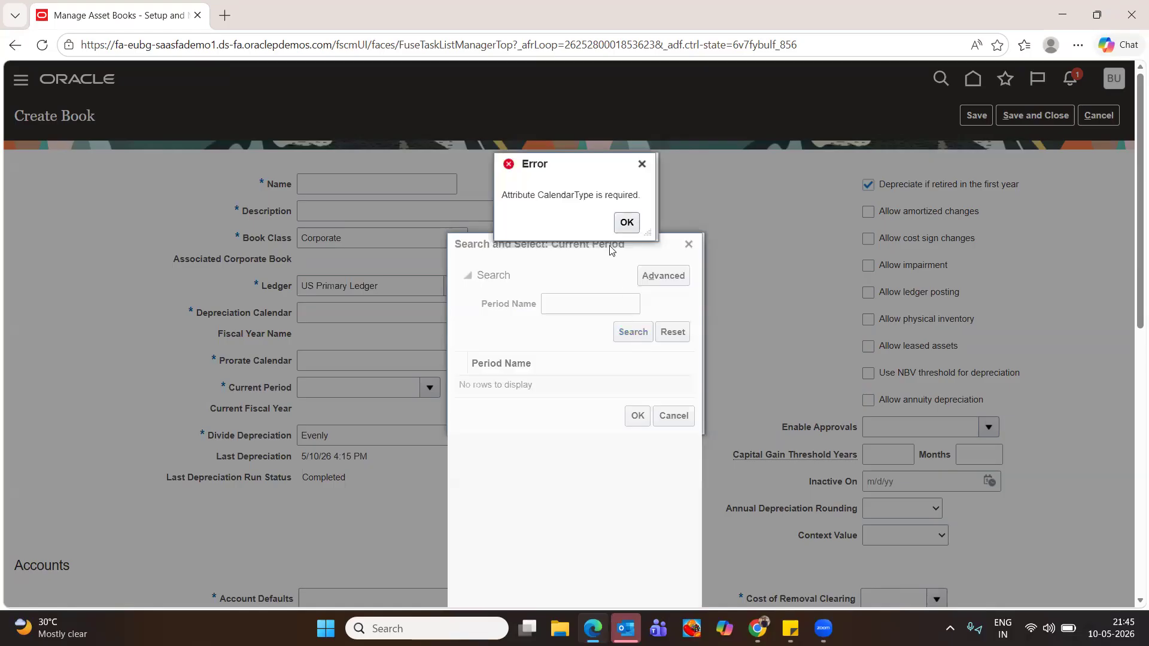
Replace the rejected name 'Buddy1' with BUDDY CORP and copy it into the Description field
left_click(627, 224)
left_click(688, 244)
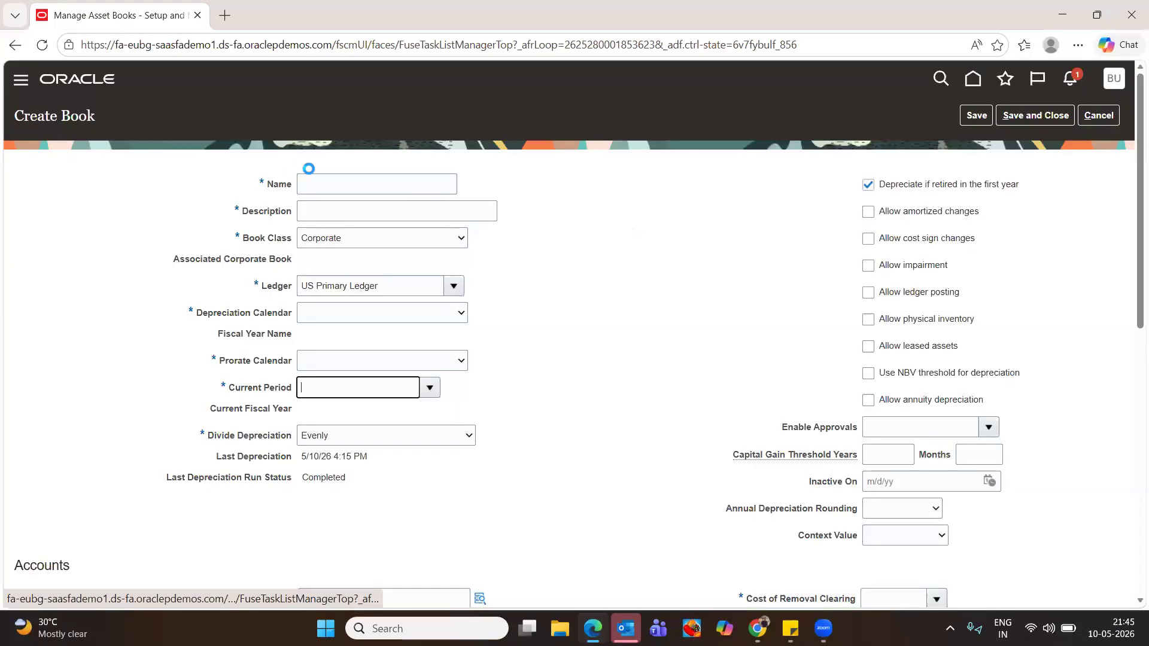
left_click(396, 186)
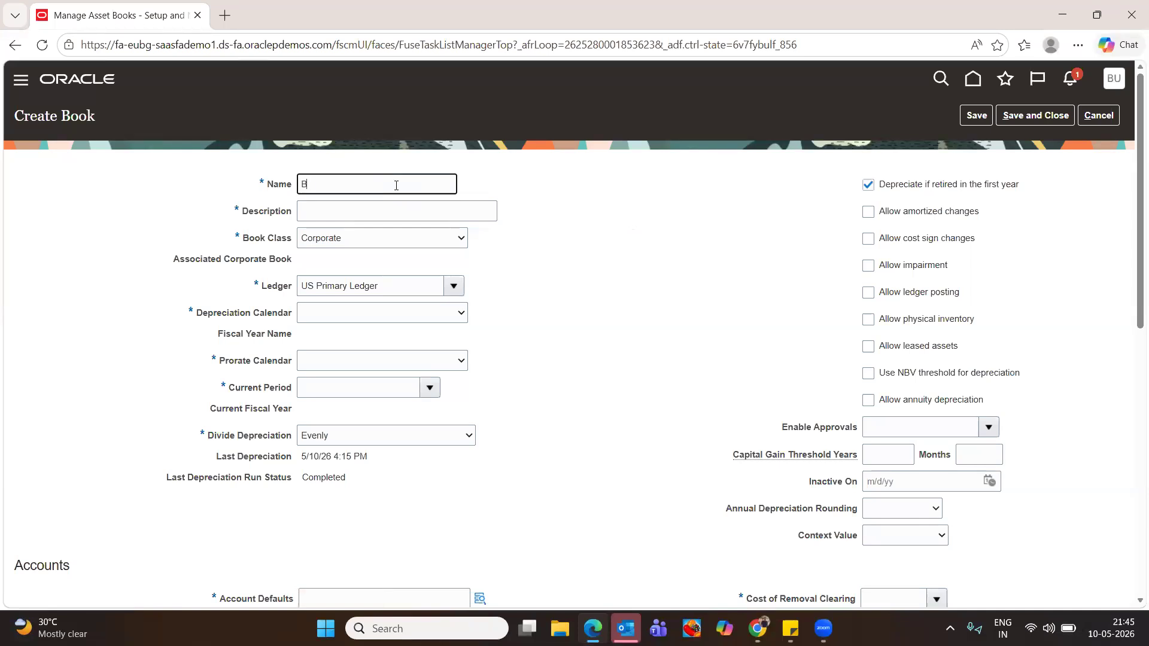
type("Buddy1")
key("Tab")
left_click(346, 183)
type("BUDDY CORP")
key("ctrl+a")
key("ctrl+c")
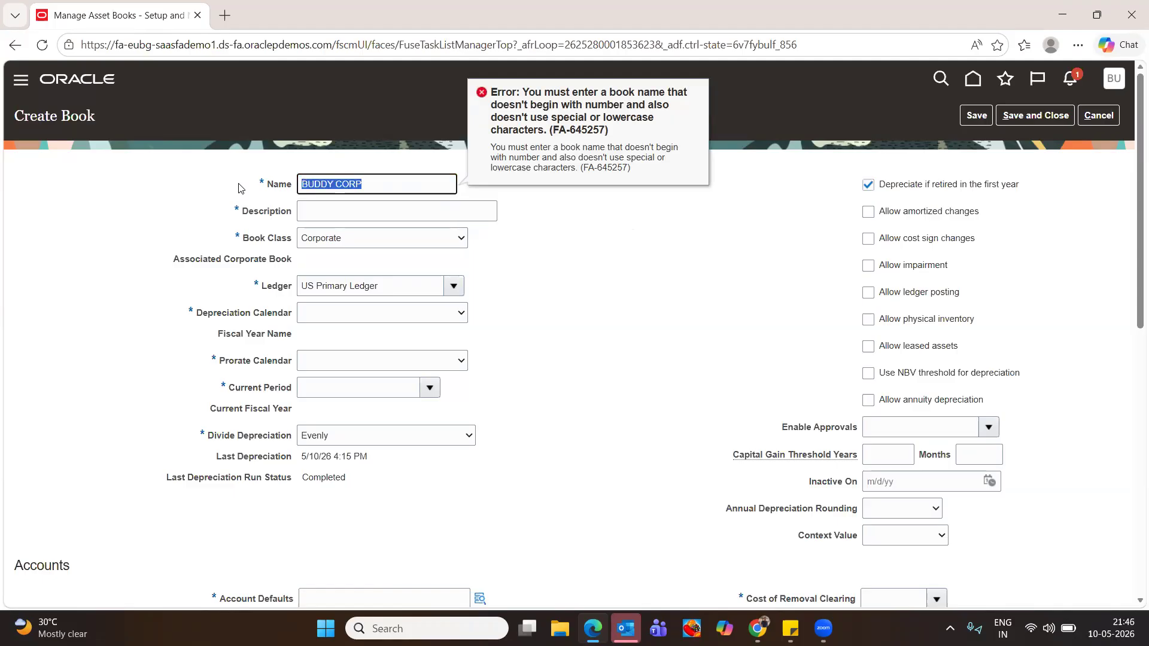
left_click(353, 207)
key("ctrl+v")
key("Tab")
left_click(365, 314)
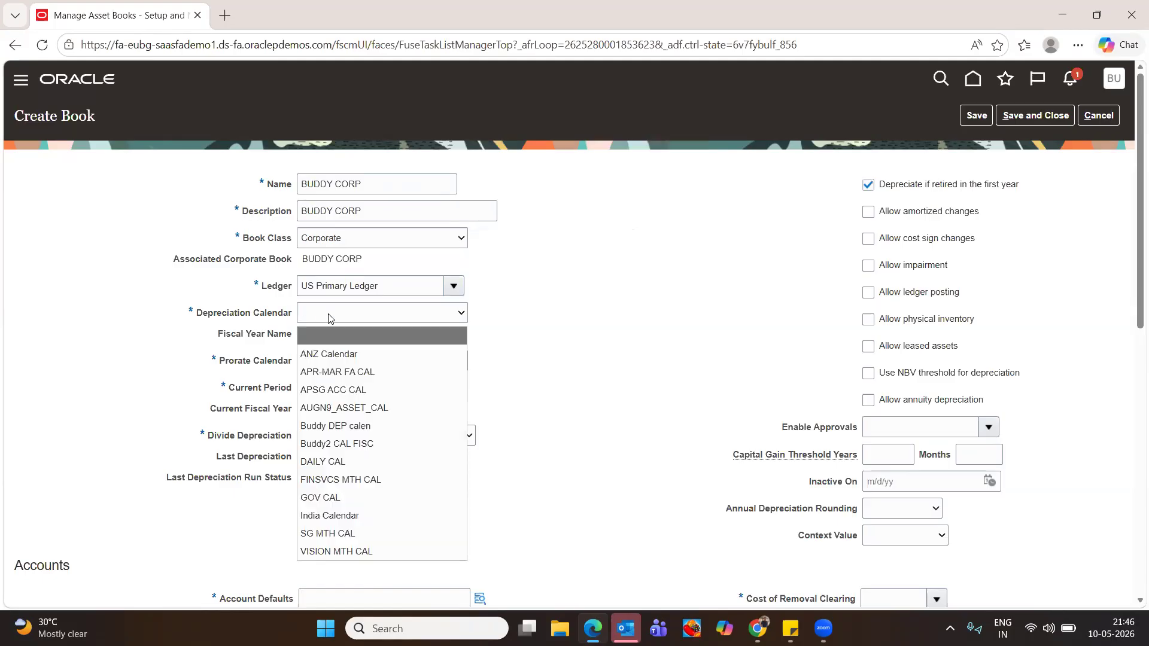
Try the Buddy2 CAL FISC and Buddy DEP calen calendars, then search current periods without result
left_click(361, 443)
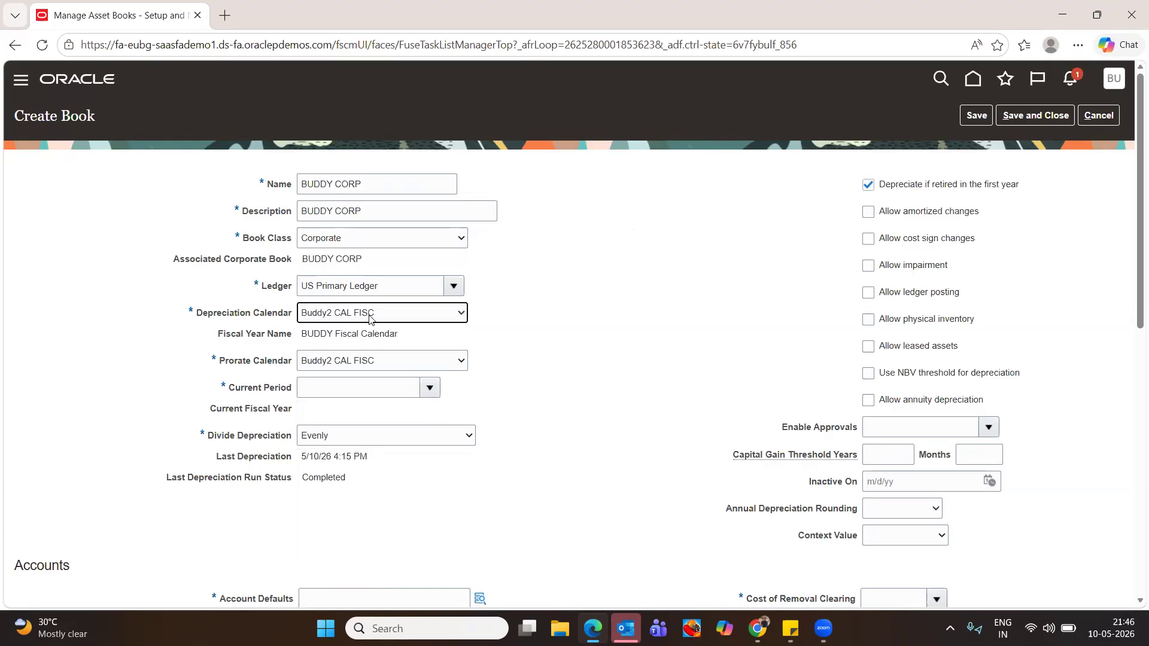
left_click(369, 315)
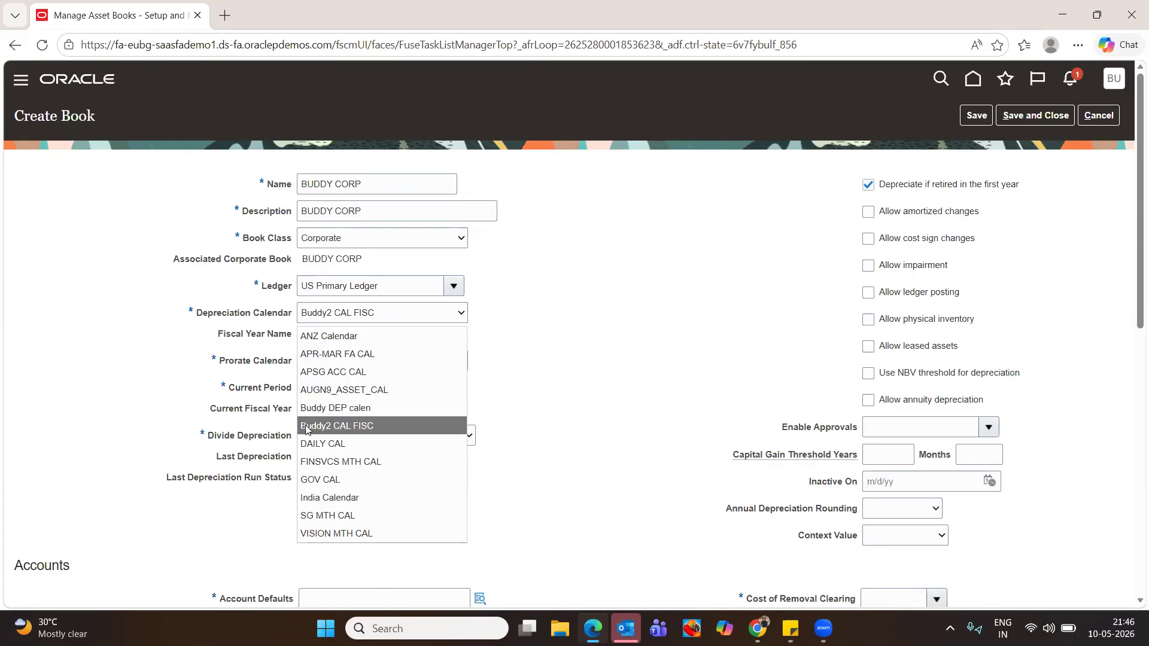
left_click(321, 408)
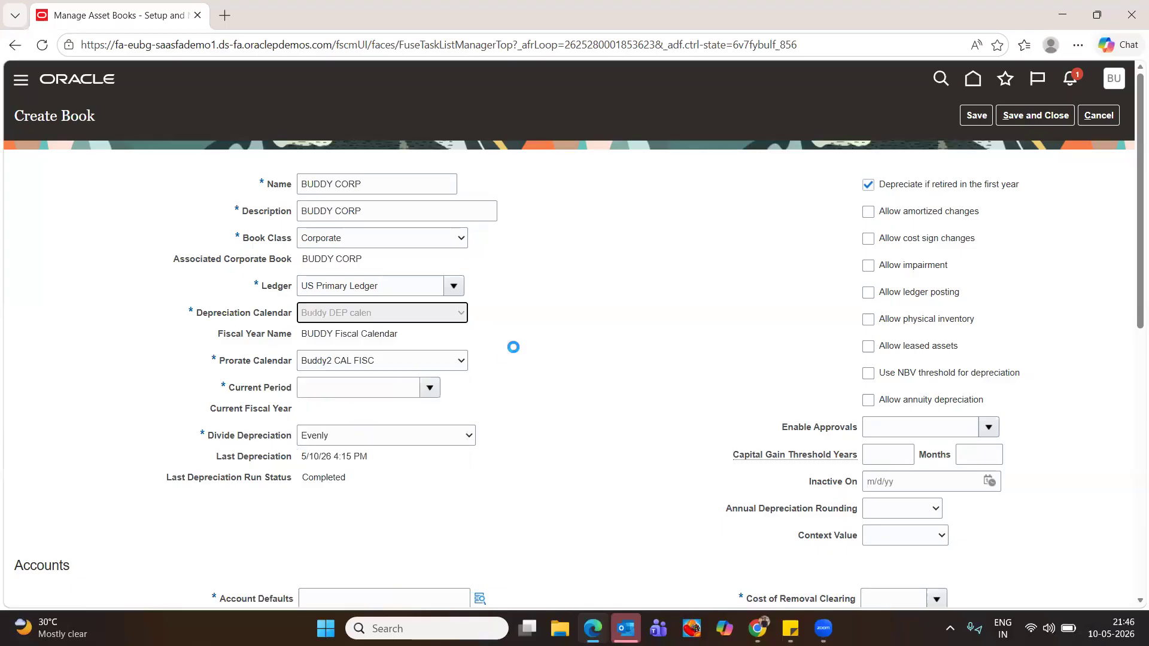
left_click(417, 384)
left_click(429, 388)
left_click(318, 412)
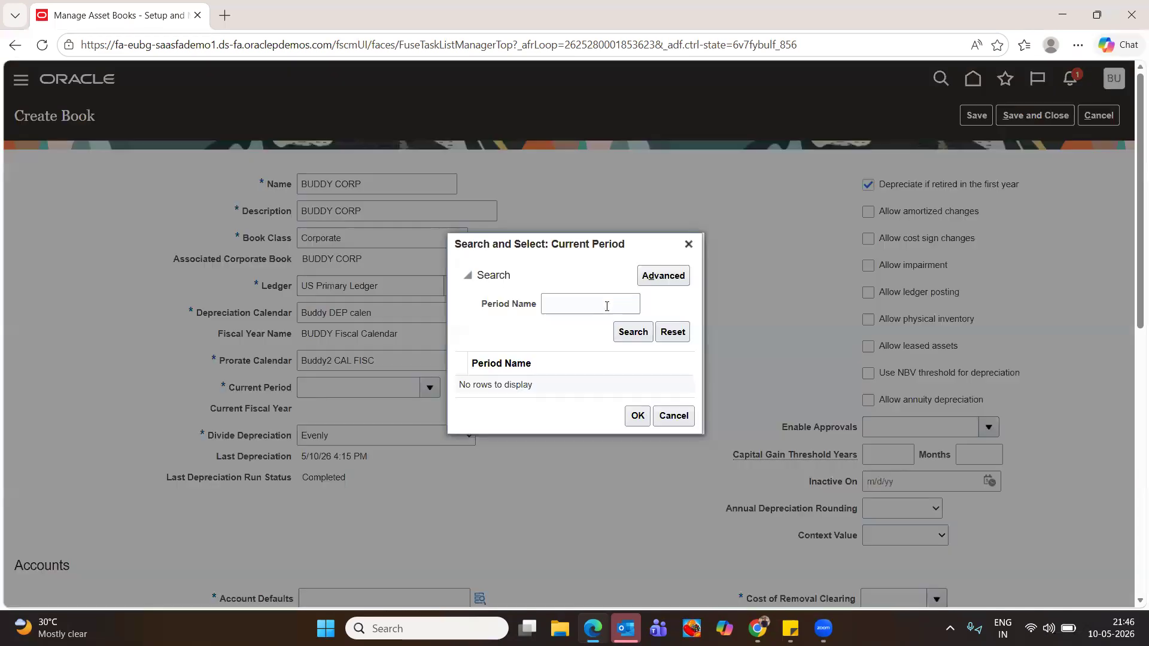
left_click(666, 276)
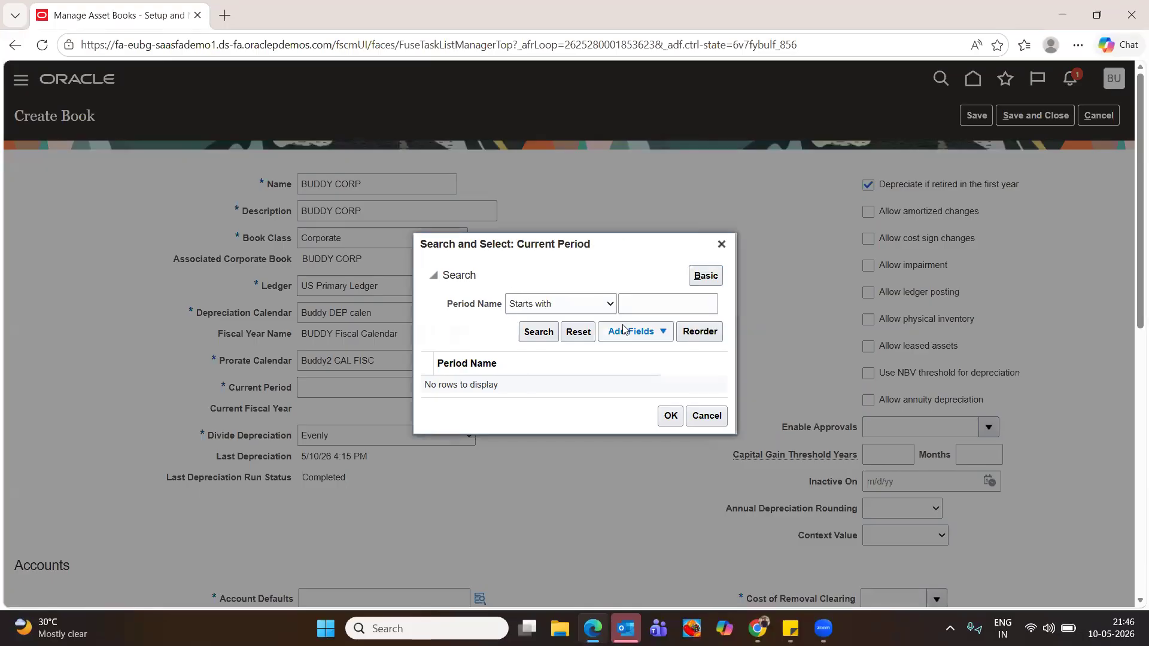
left_click(712, 275)
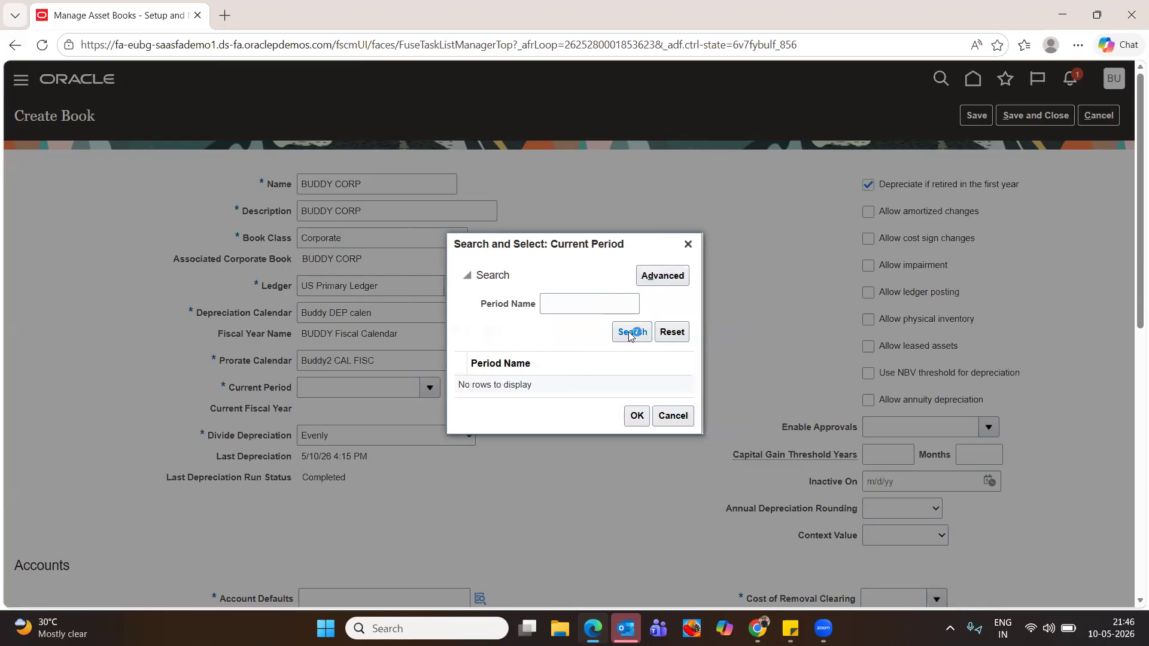
left_click(567, 301)
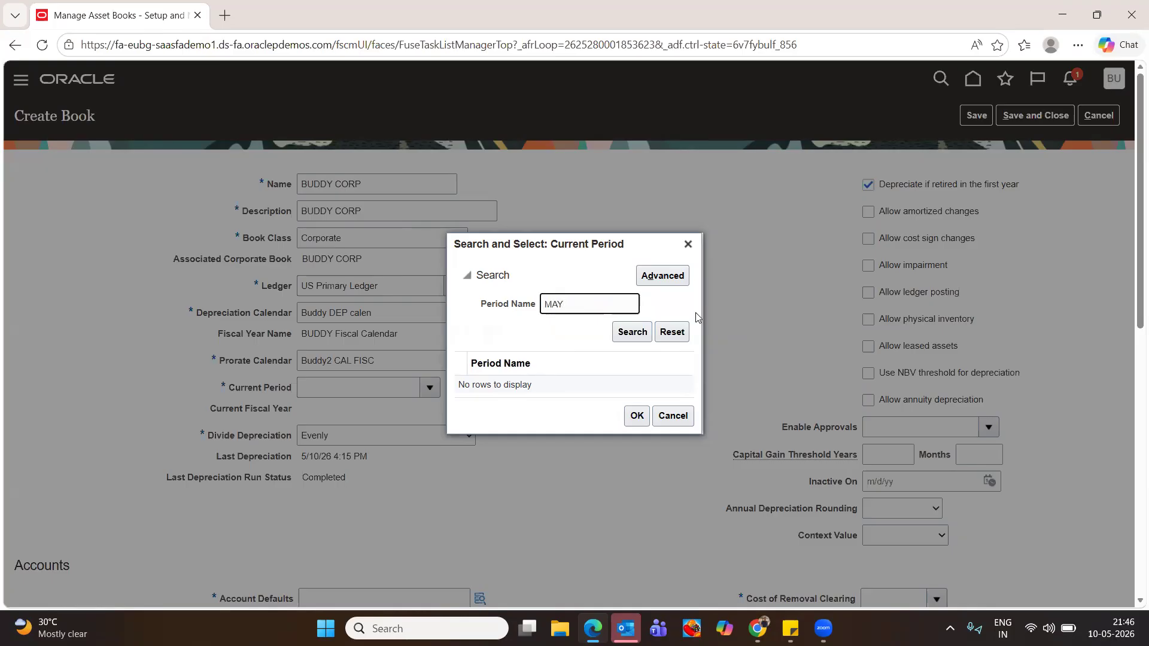
left_click(638, 333)
left_click(637, 415)
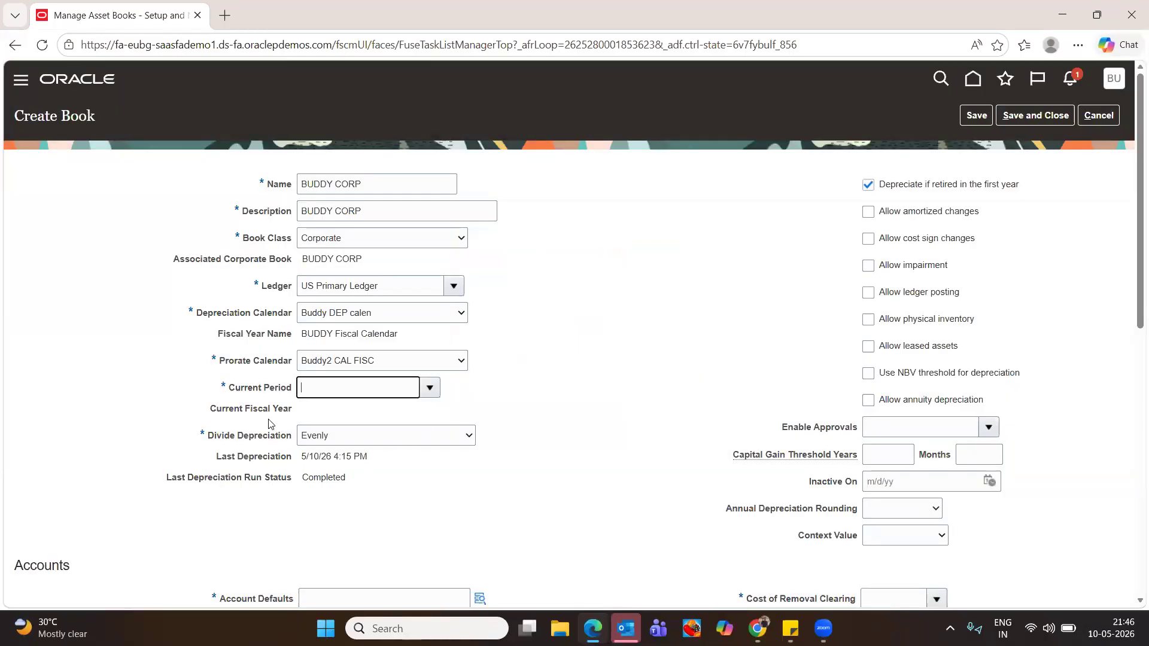
Set the depreciation calendar back to Buddy2 CAL FISC and the current period to JAN-JUN-26-25
left_click(429, 388)
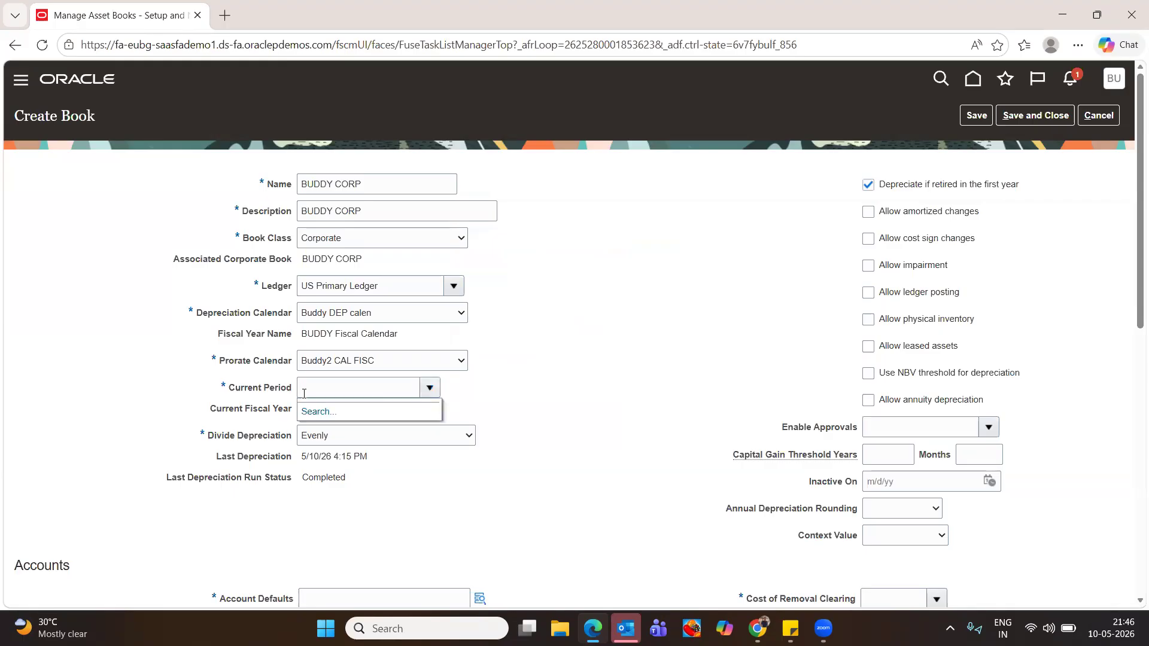
left_click(318, 412)
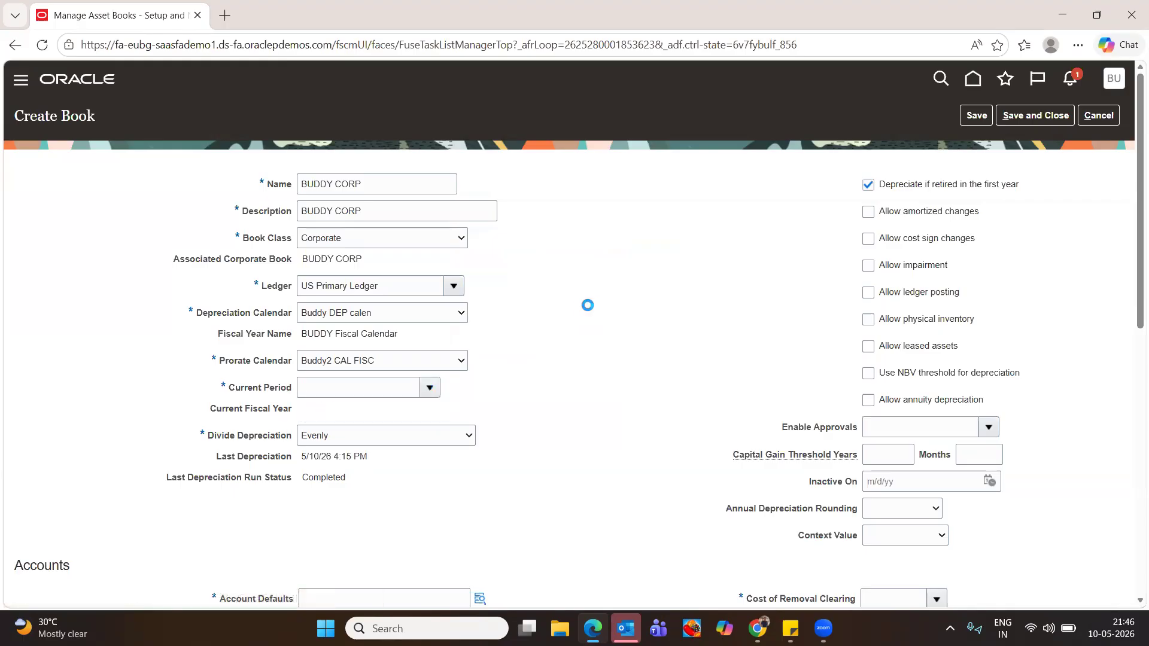
left_click(688, 244)
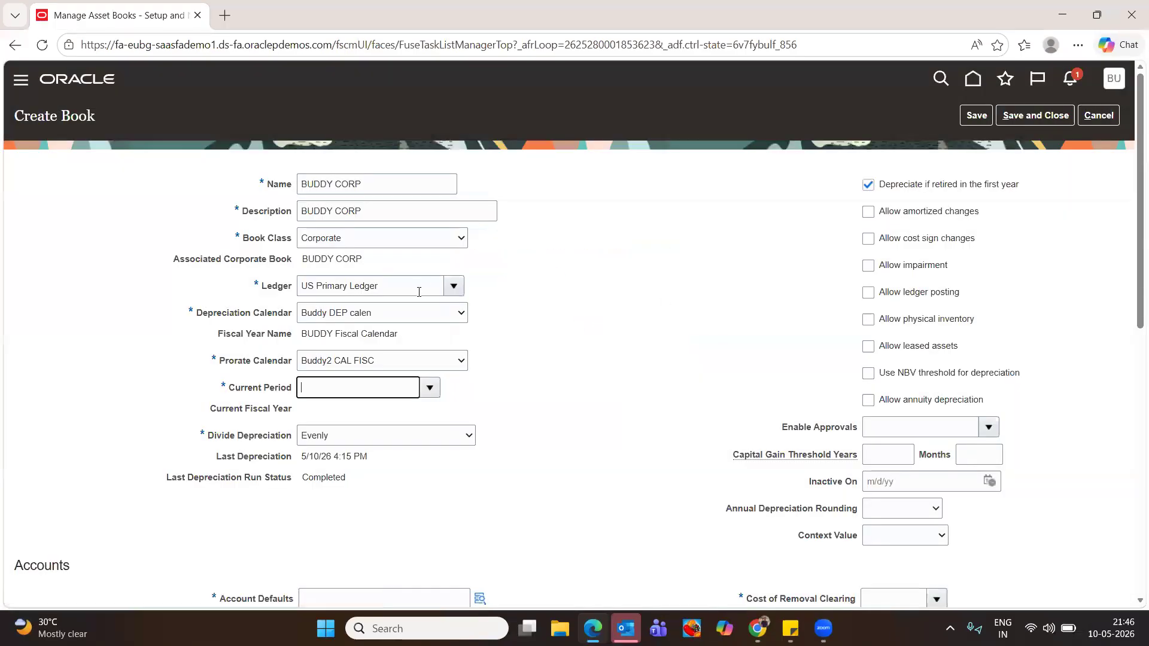
left_click(450, 322)
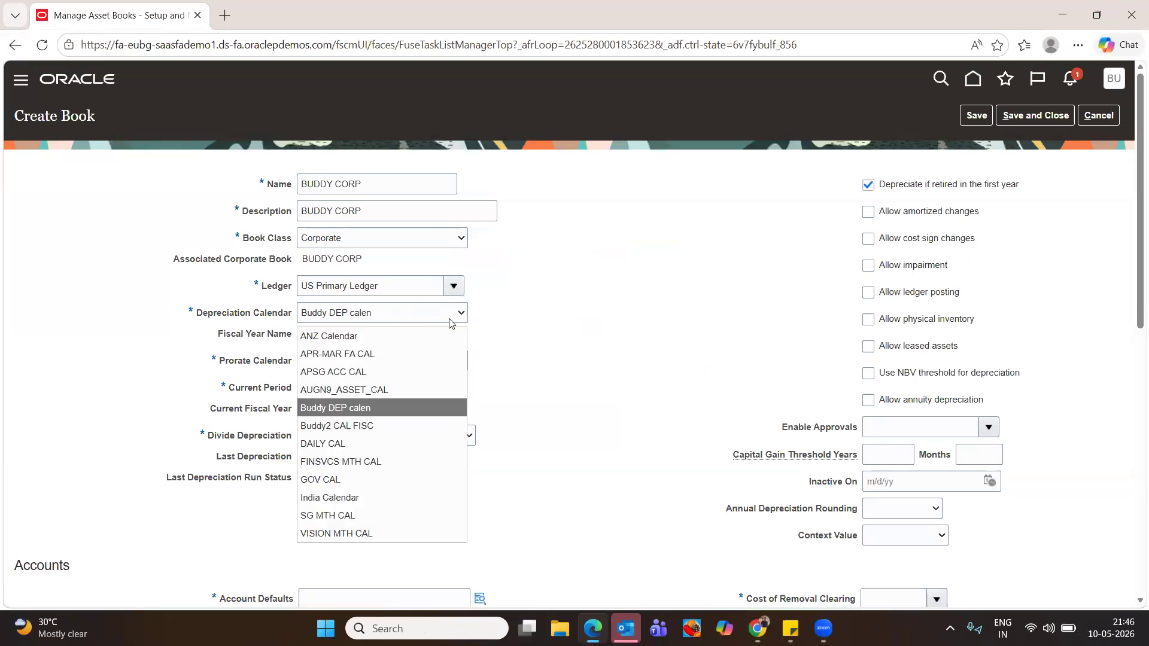
left_click(358, 426)
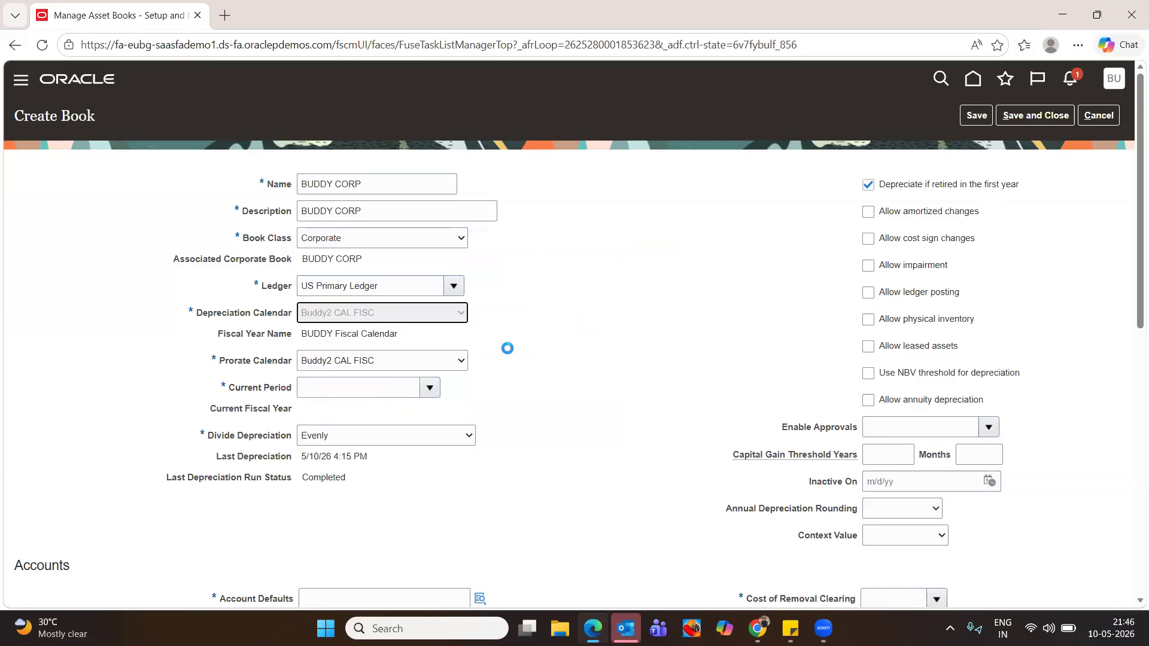
left_click(429, 388)
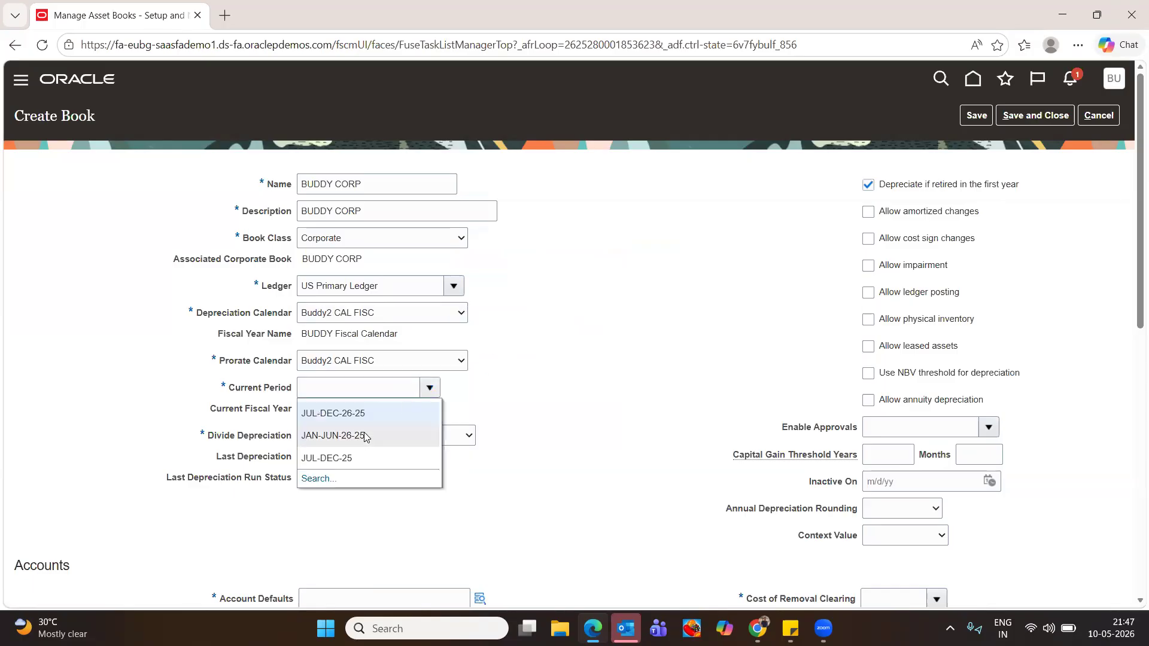
left_click(588, 348)
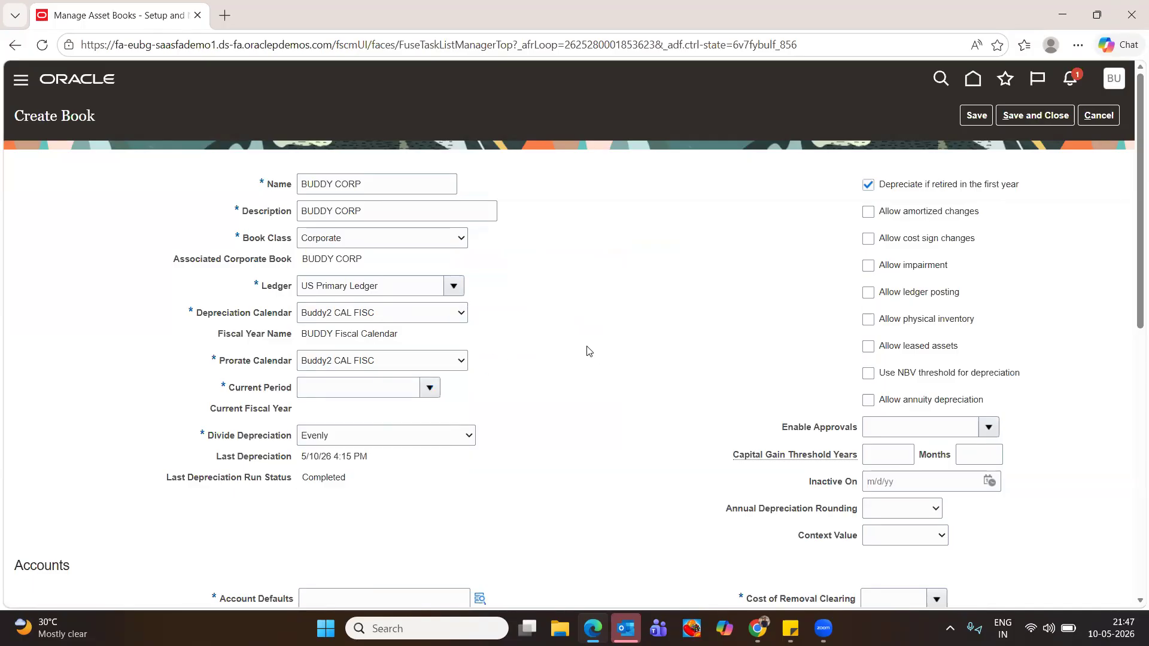
left_click(438, 388)
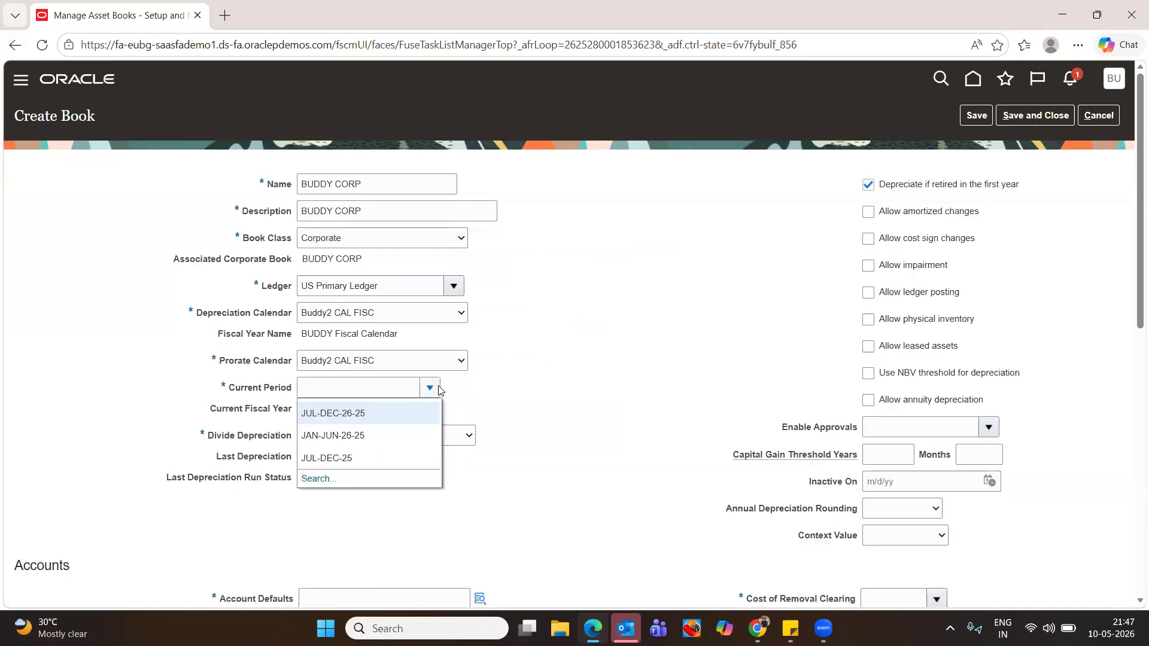
left_click(342, 435)
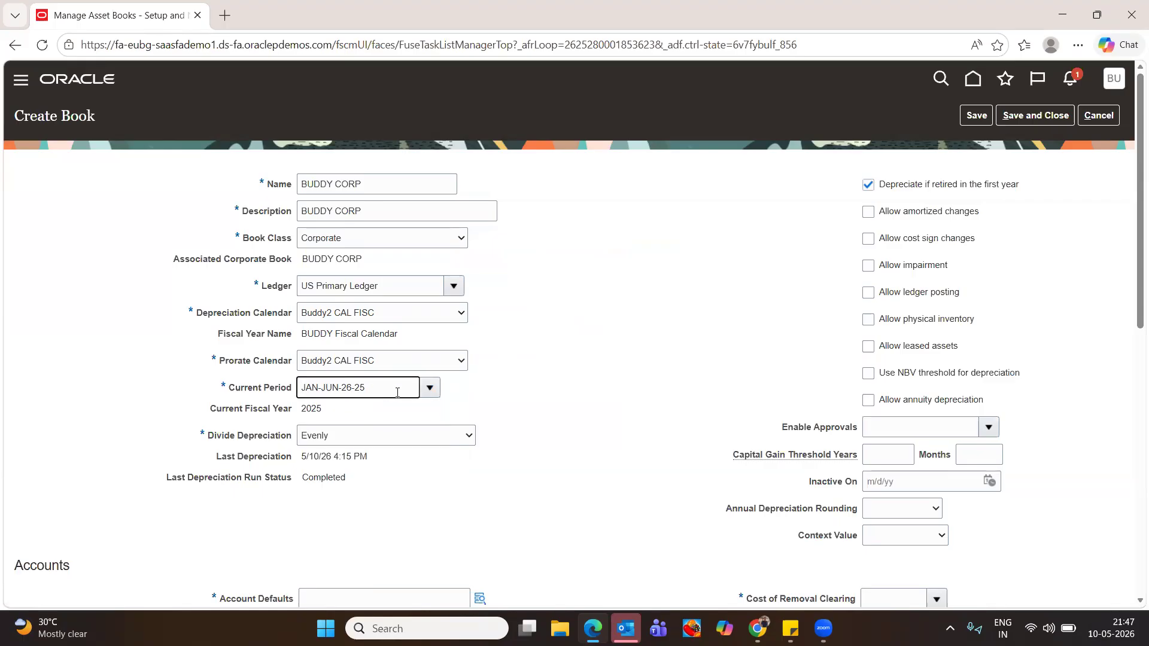
left_click(429, 388)
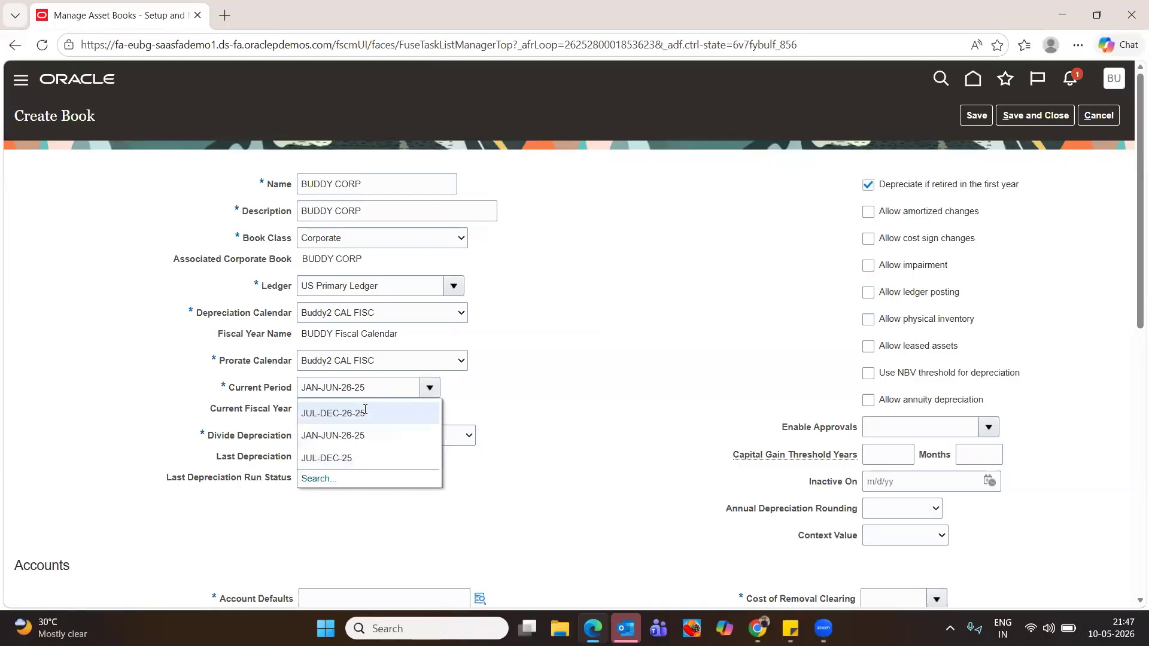
left_click(557, 425)
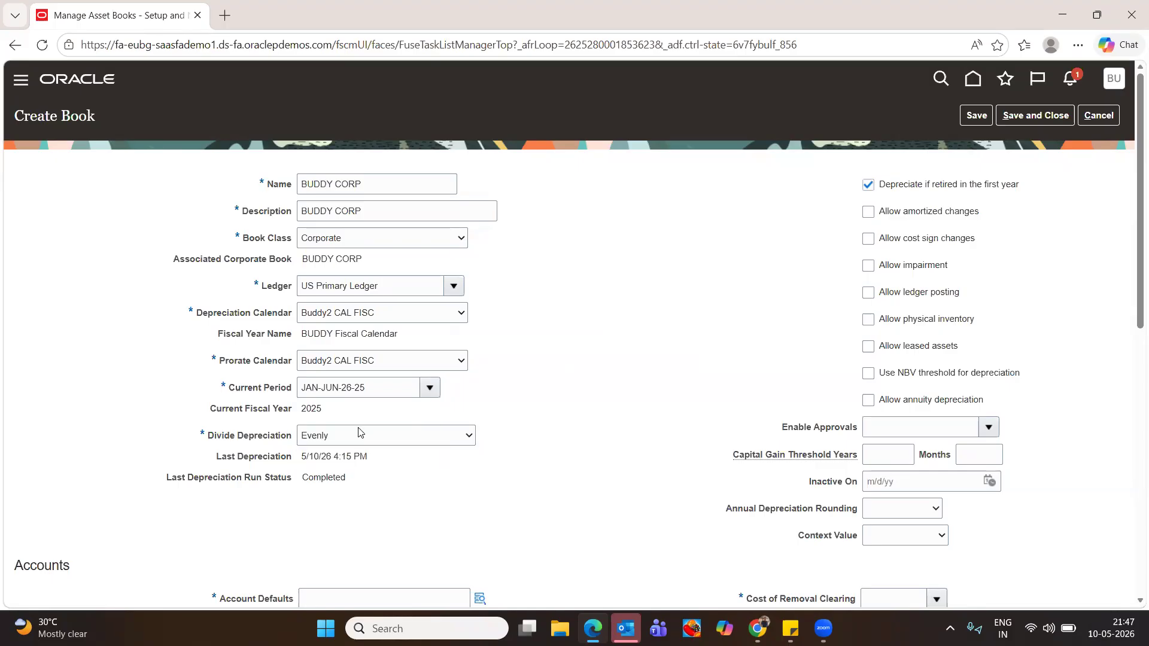
left_click(360, 438)
Keep Divide Depreciation as Evenly and tick cost sign changes, ledger posting, leased assets and physical inventory
left_click(361, 440)
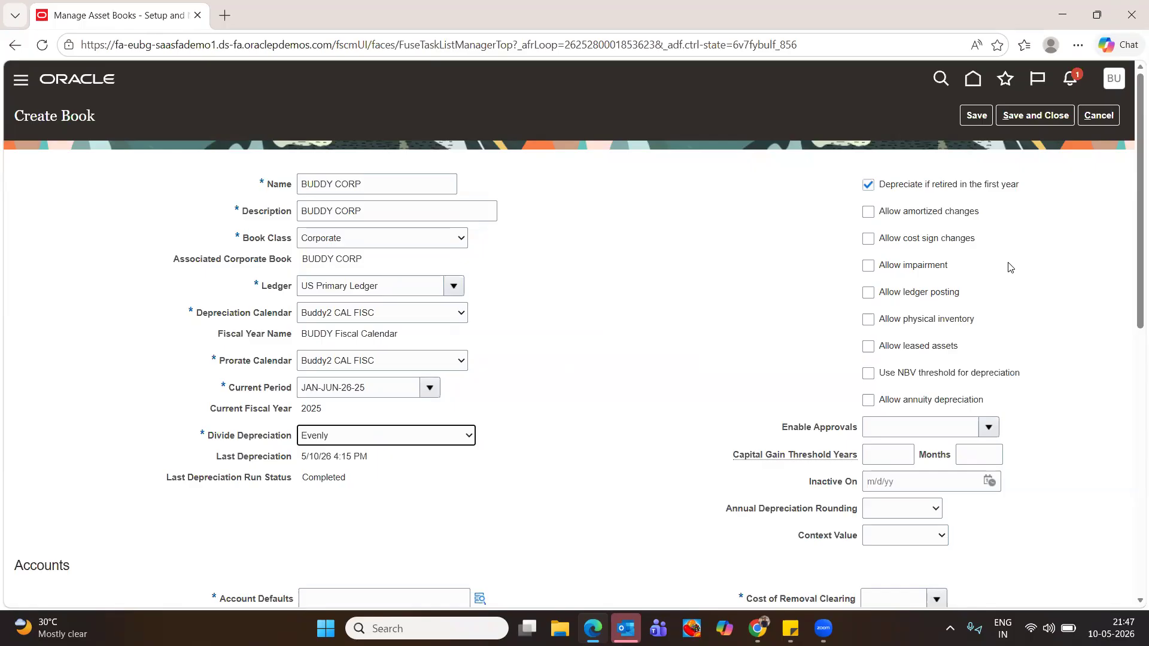
left_click(868, 239)
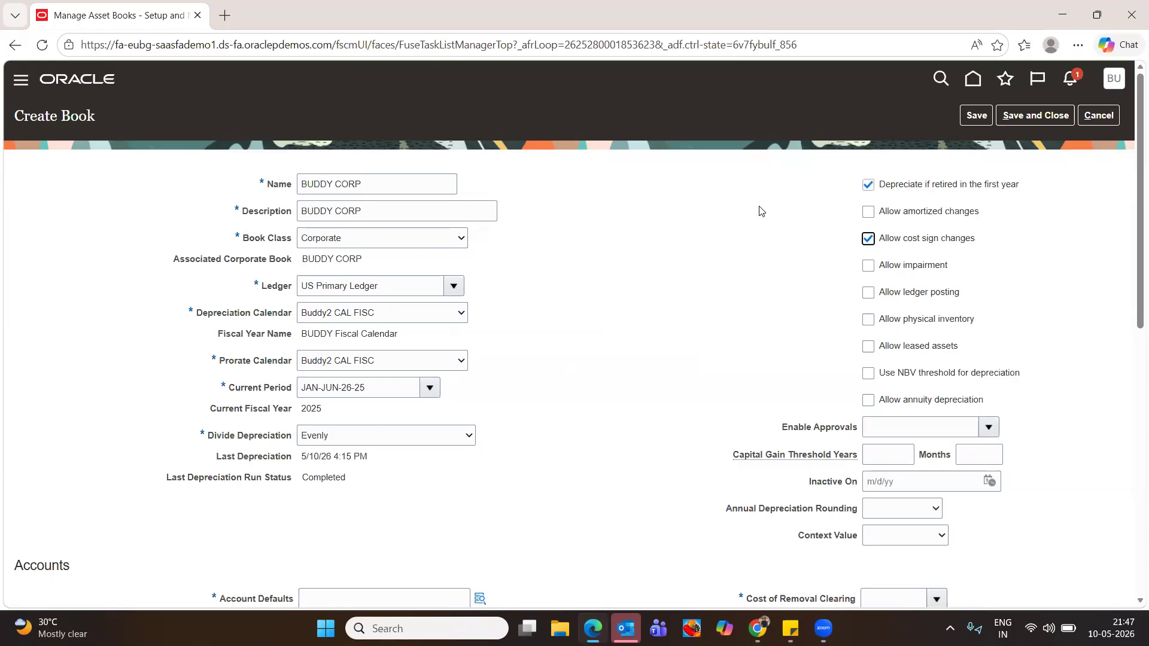
left_click(868, 293)
left_click(867, 347)
left_click(865, 324)
scroll(788, 384, "down", 3)
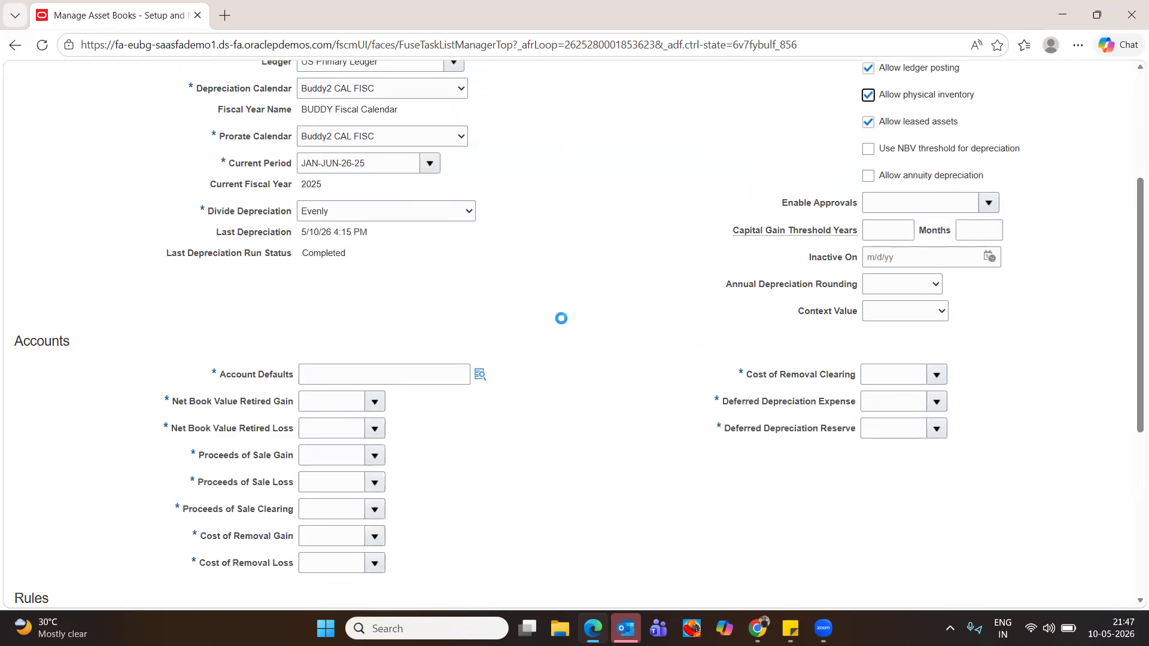
Fill the book's default account from the SF Salaries account alias
scroll(466, 364, "down", 3)
scroll(459, 362, "up", 2)
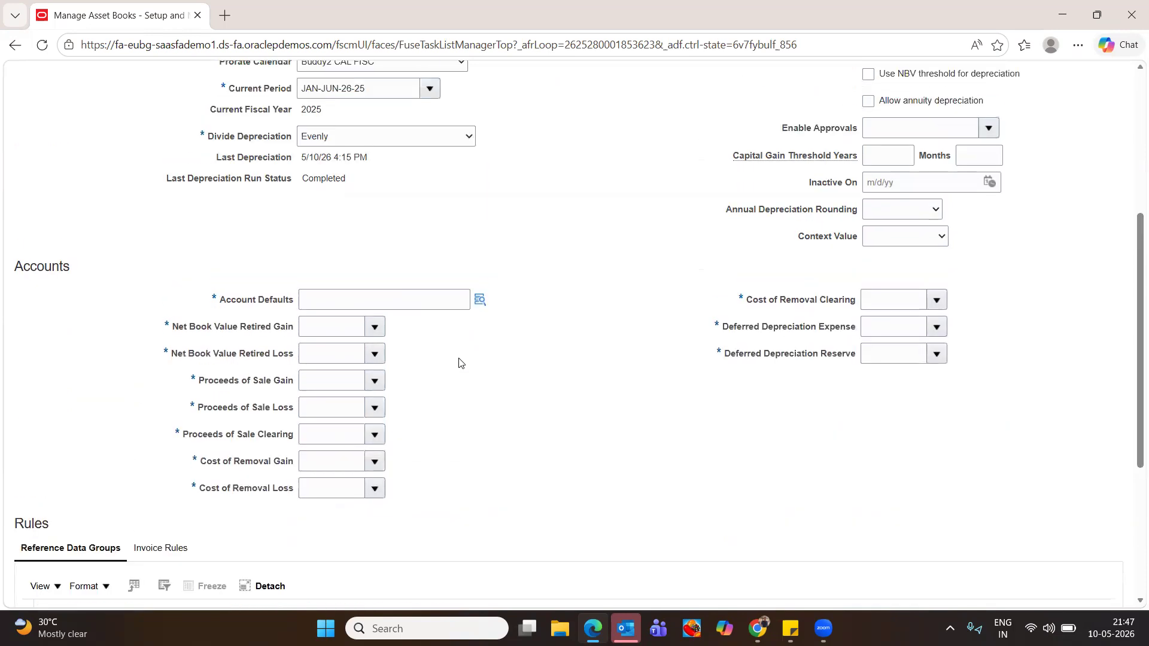
left_click(481, 298)
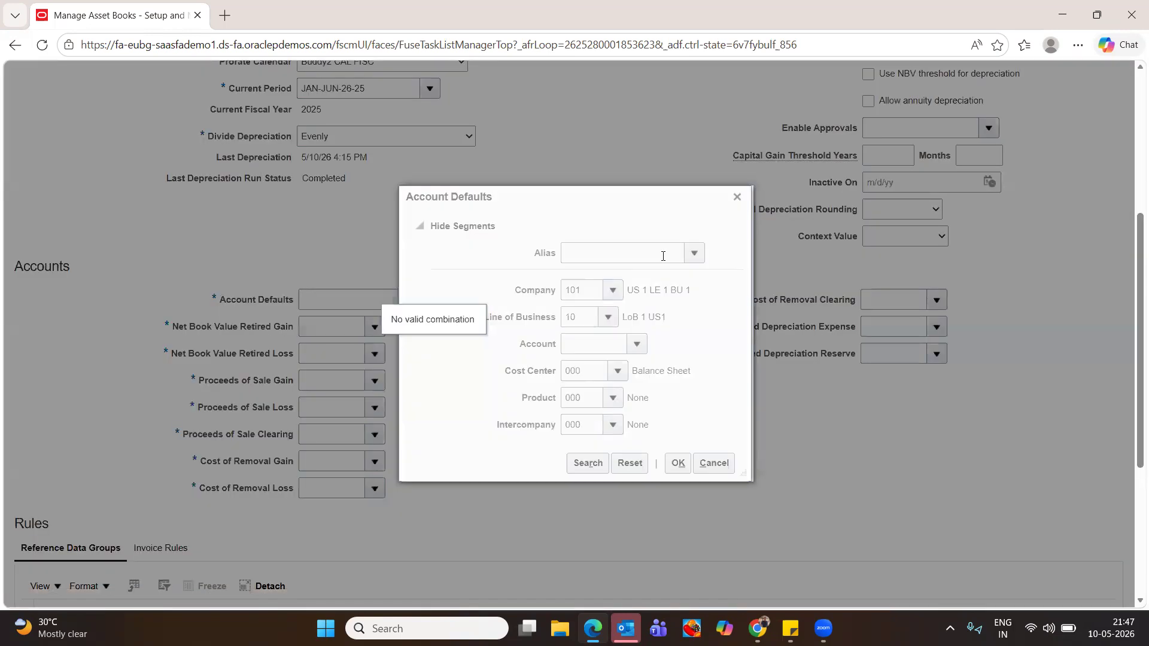
left_click(695, 254)
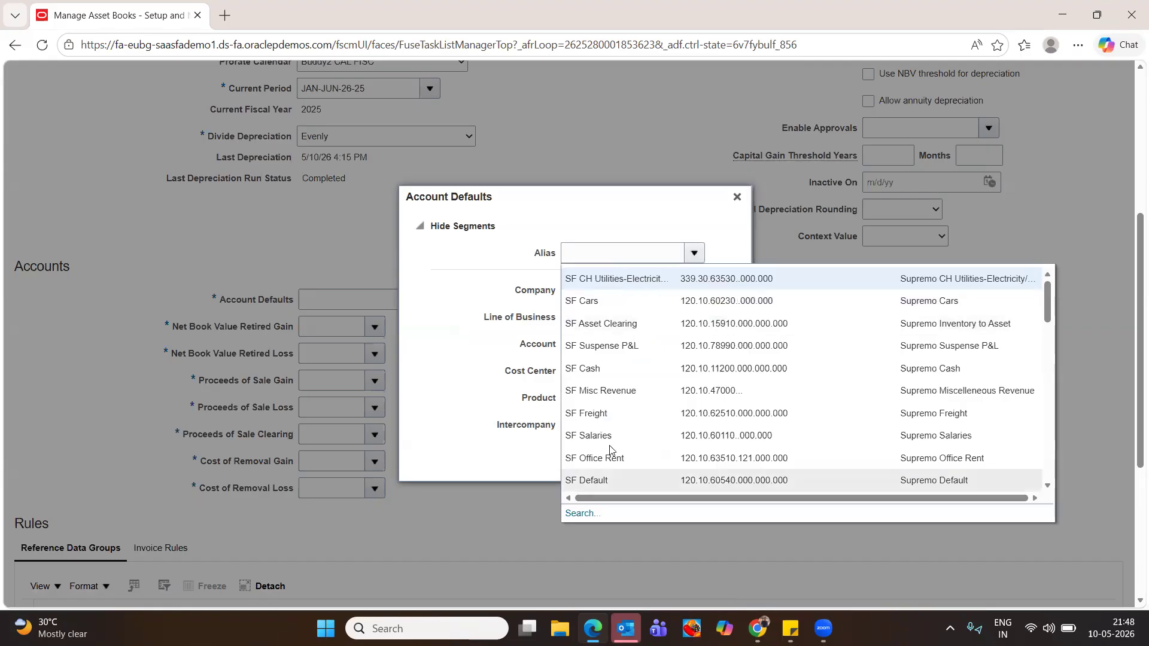
left_click(457, 390)
left_click(695, 254)
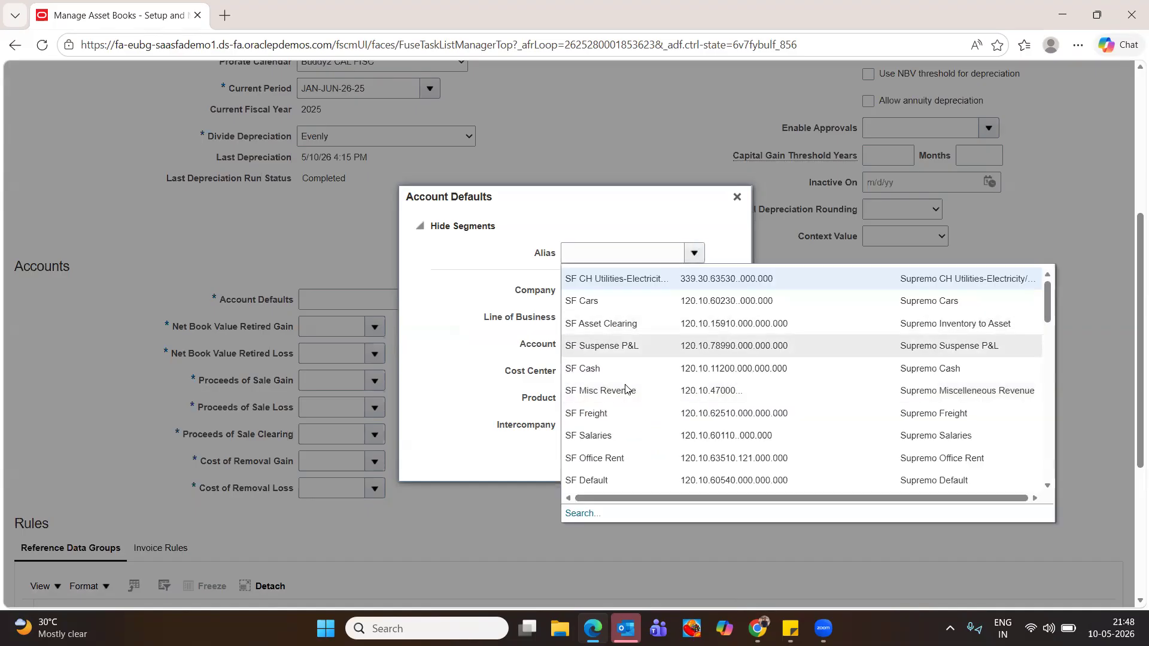
left_click(603, 436)
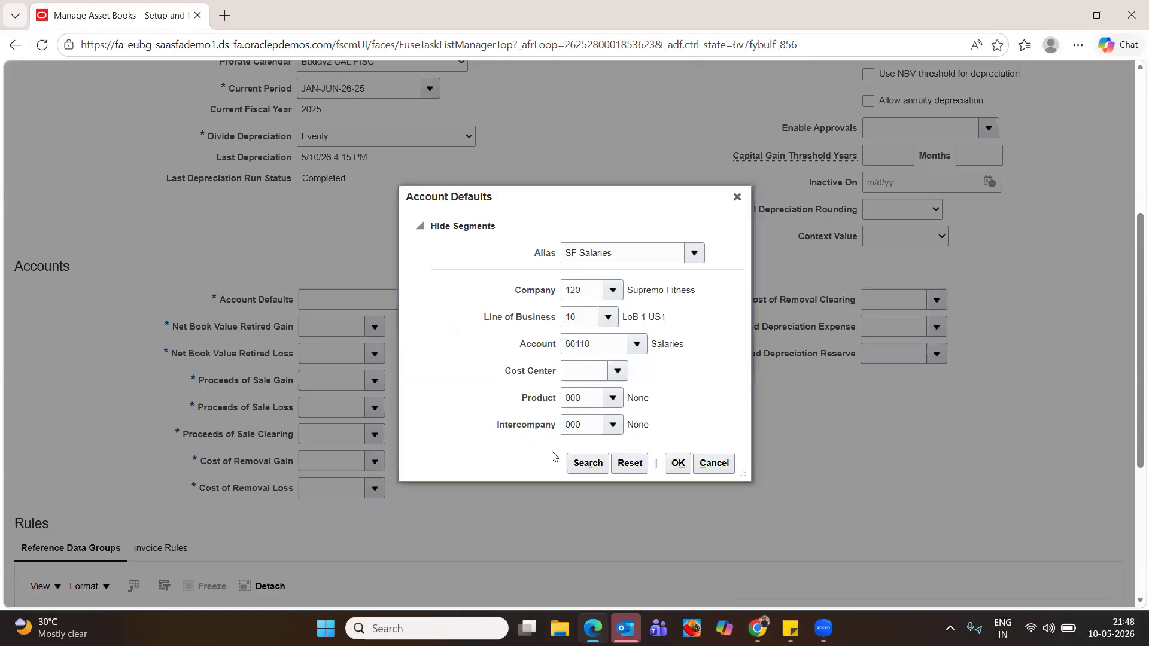
Set cost center 000 to complete default account 120.10.60110.000.000.000
left_click(678, 463)
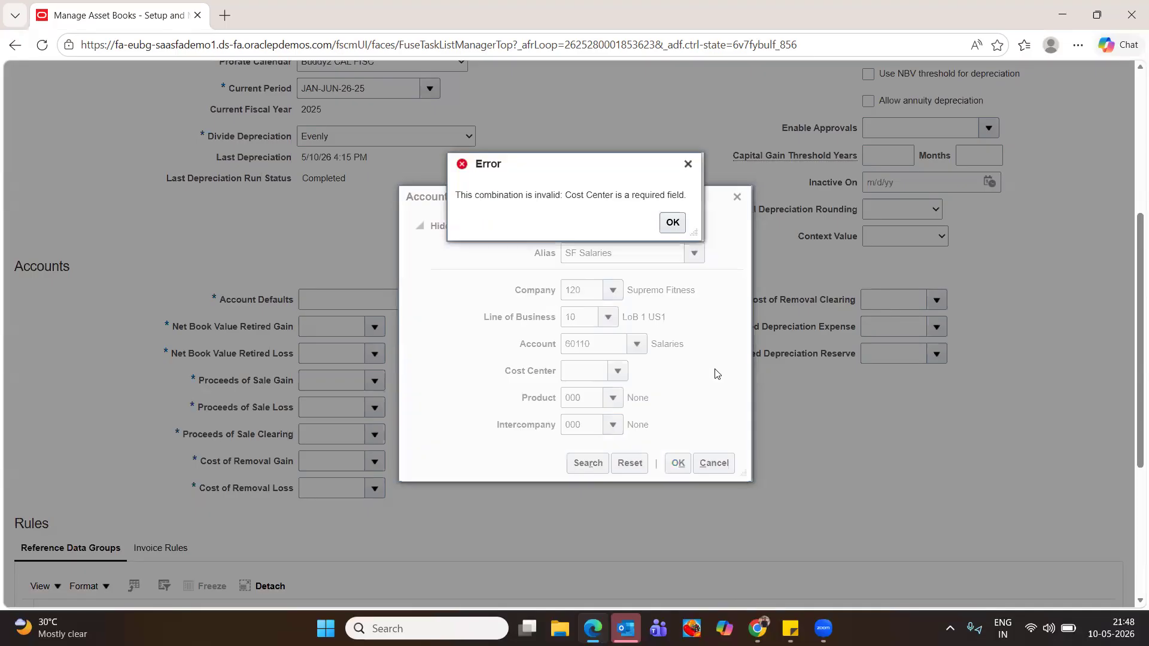
left_click(671, 222)
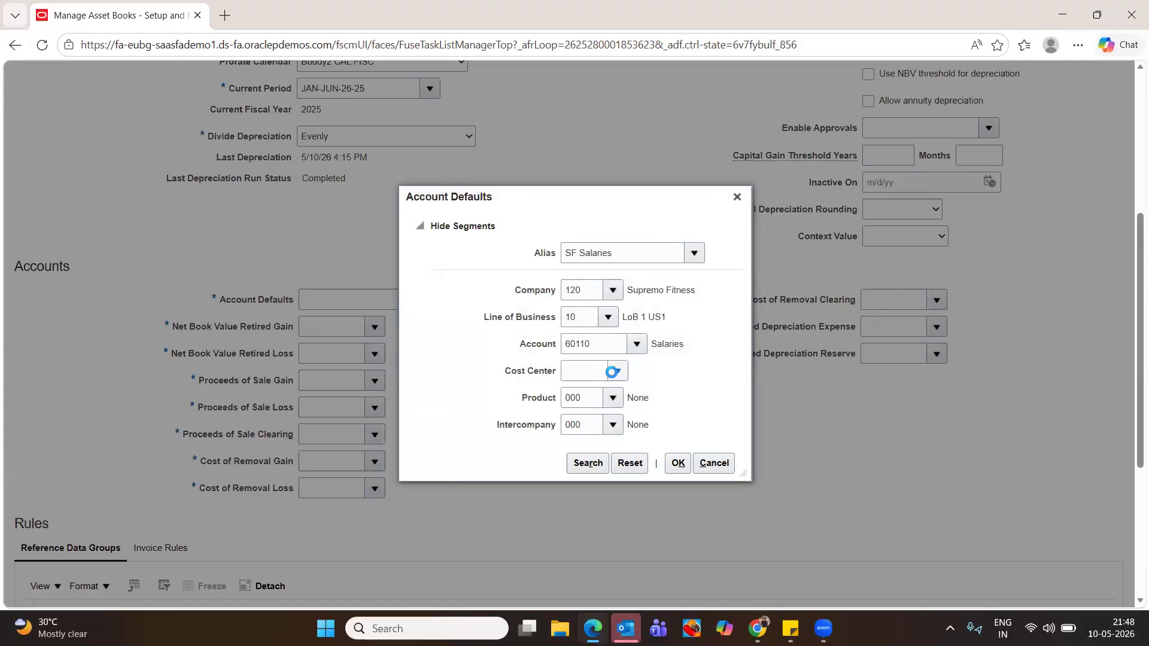
left_click(611, 372)
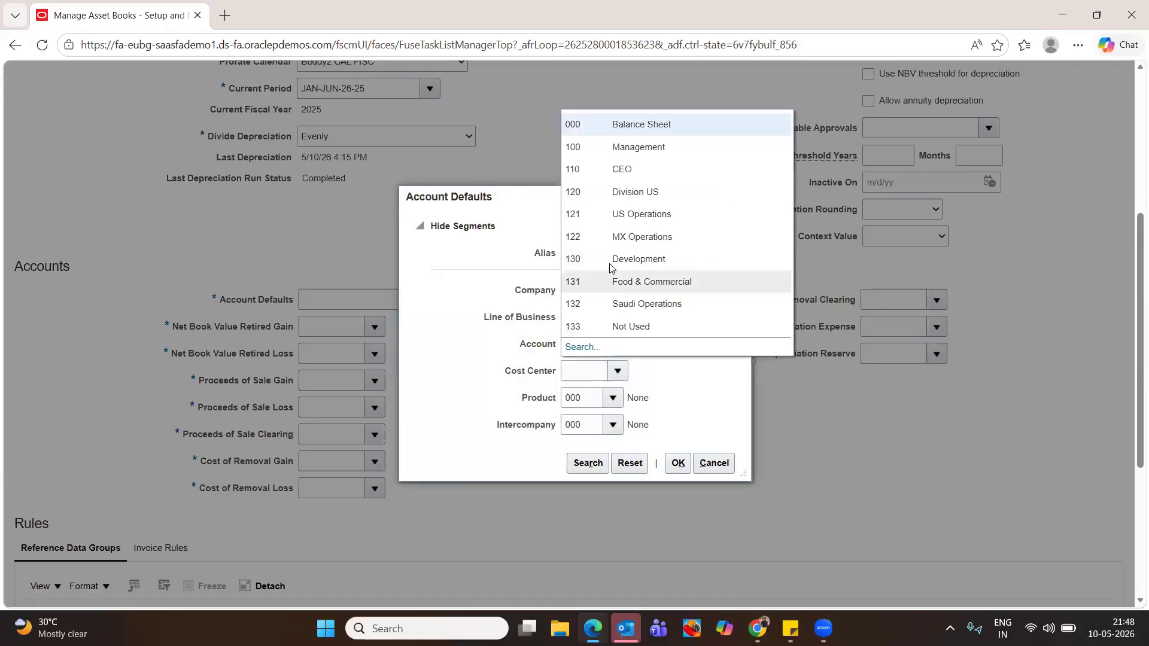
left_click(607, 124)
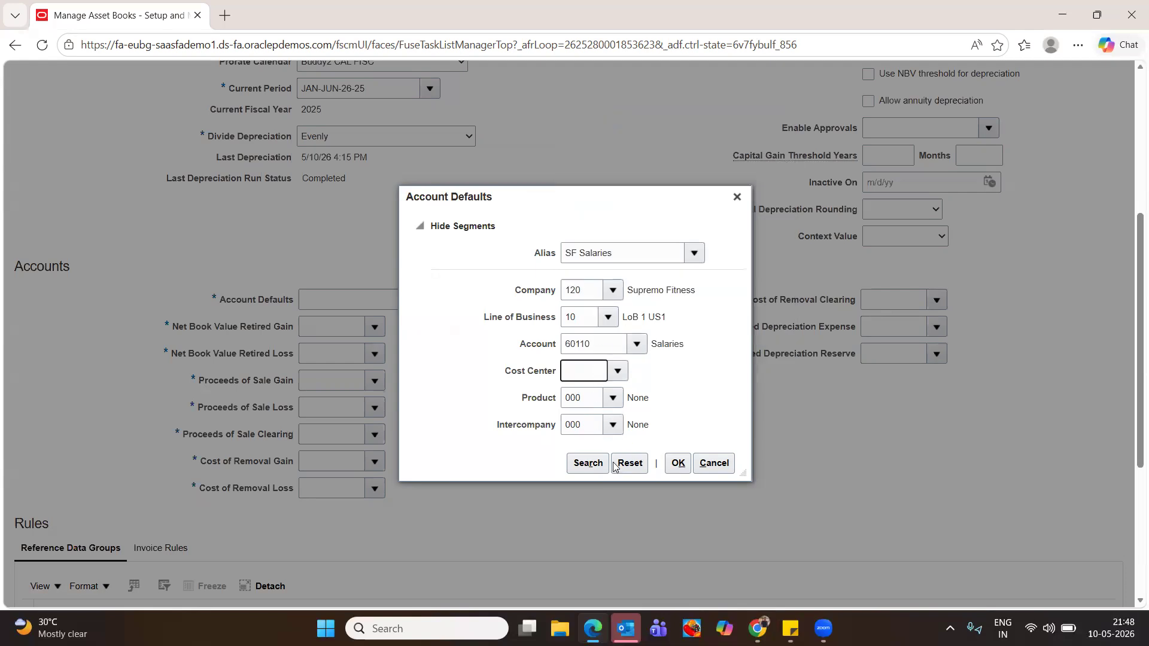
left_click(677, 463)
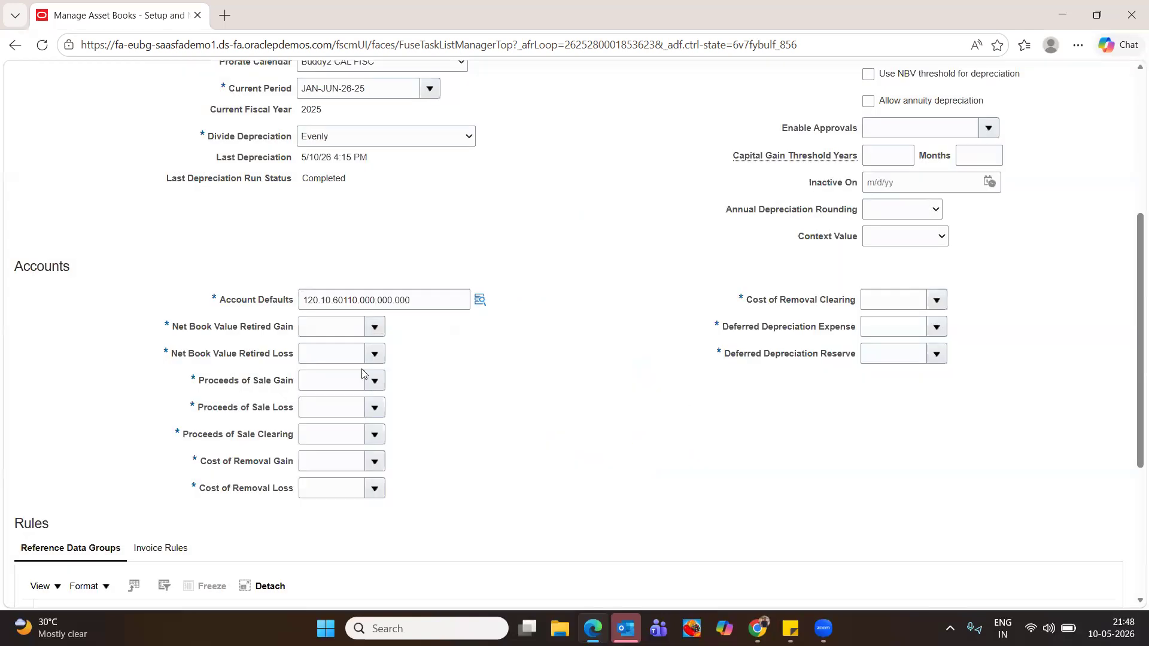
left_click(376, 328)
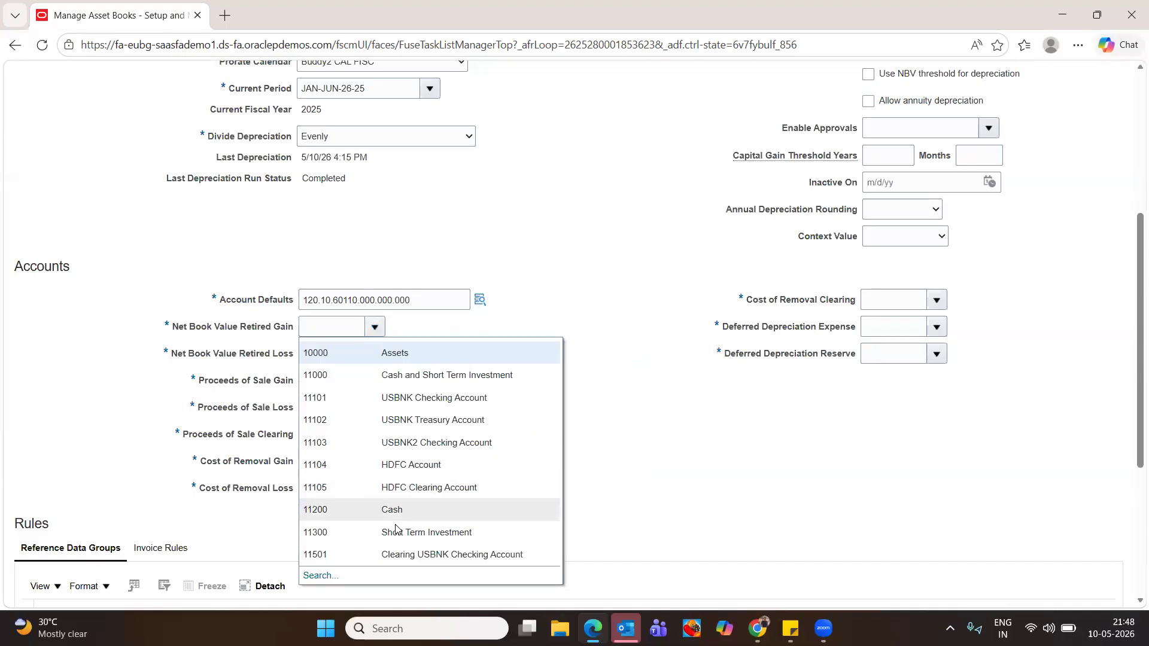
Set the Net Book Value Retired Gain and Retired Loss accounts to 11300
left_click(324, 575)
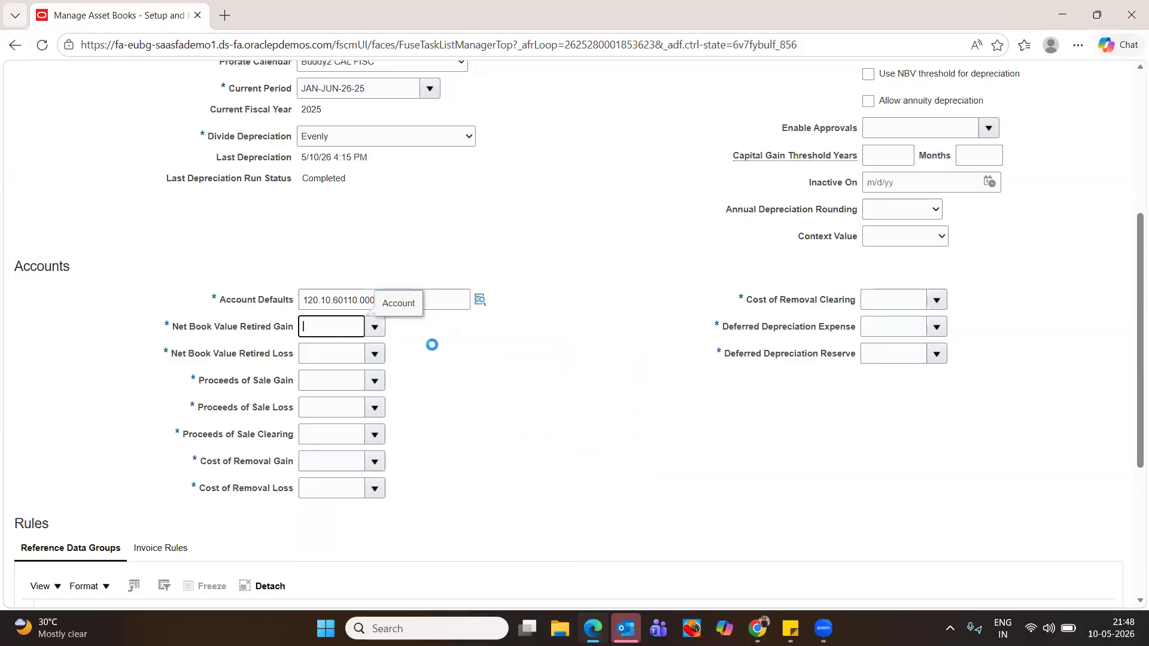
left_click(376, 356)
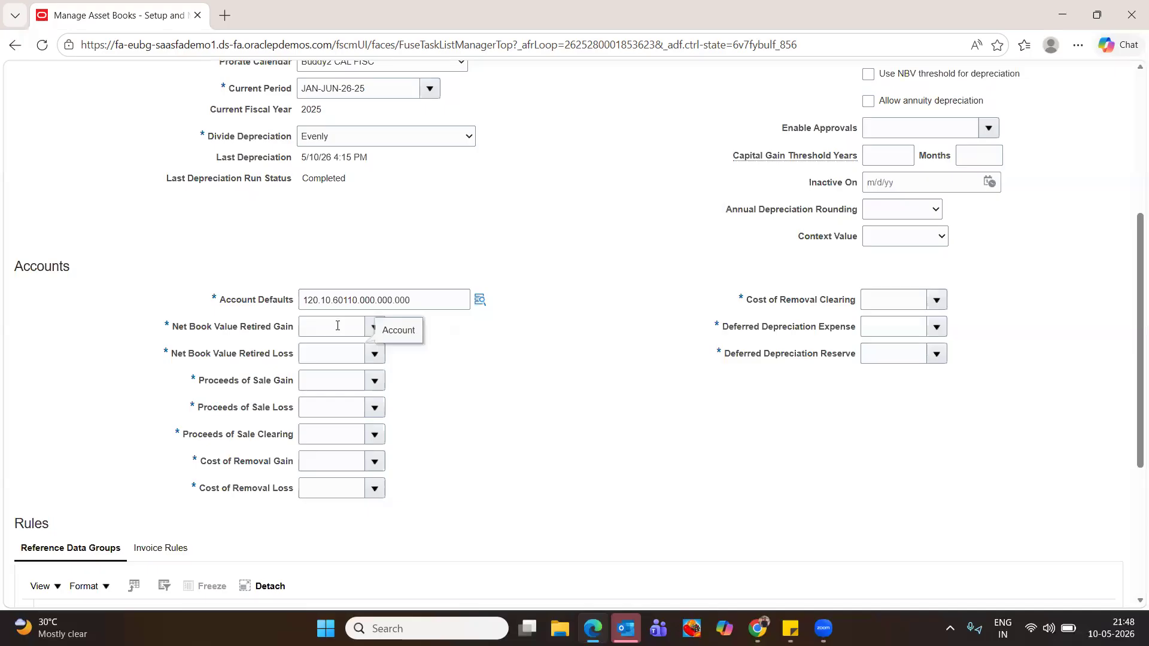
left_click(601, 358)
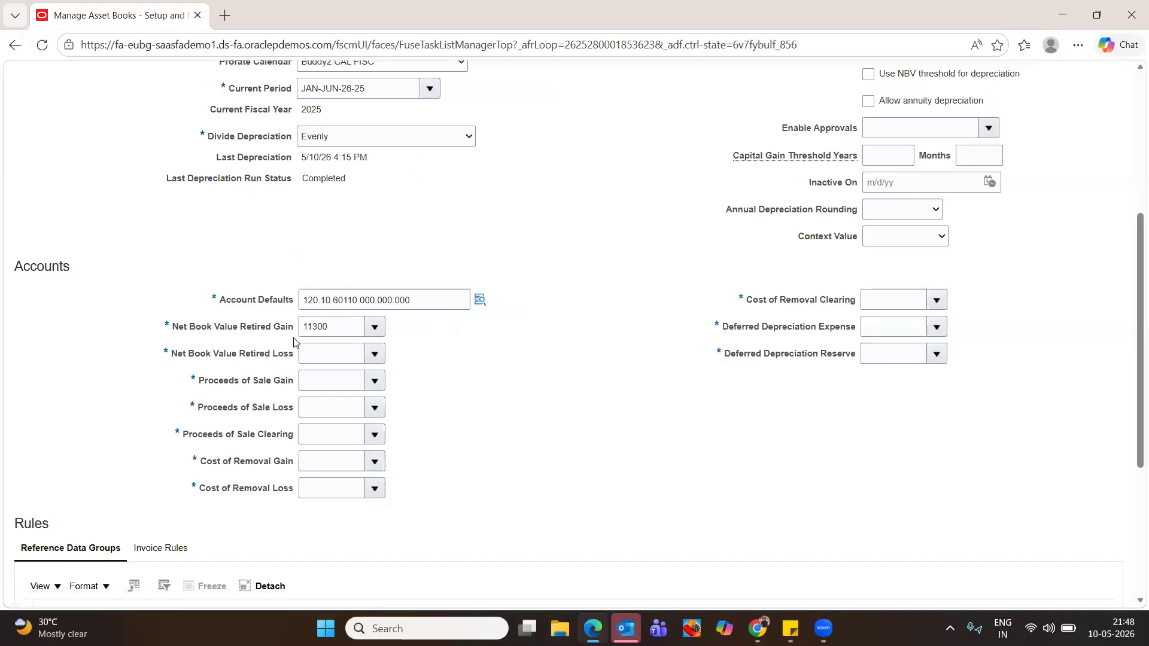
left_click_drag(326, 328, 248, 333)
key("ctrl+c")
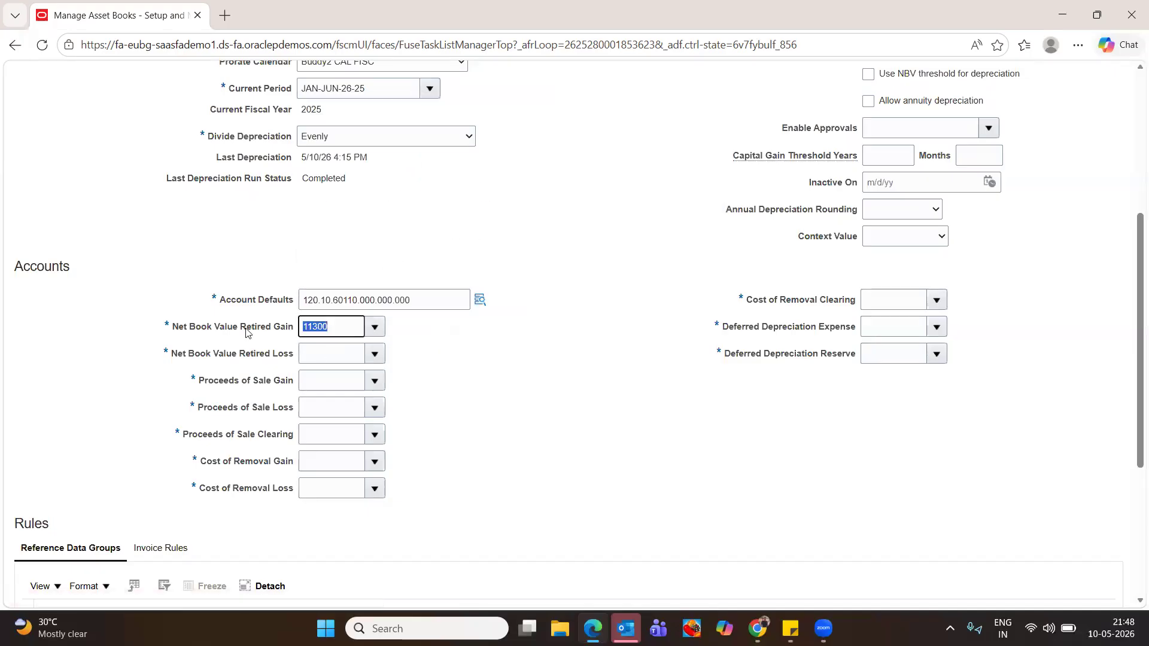
left_click(307, 349)
key("ctrl+v")
Set the Proceeds of Sale Gain, Loss and Clearing accounts to 11300
left_click(312, 378)
key("ctrl+v")
key("Tab")
key("ctrl+v")
key("Tab")
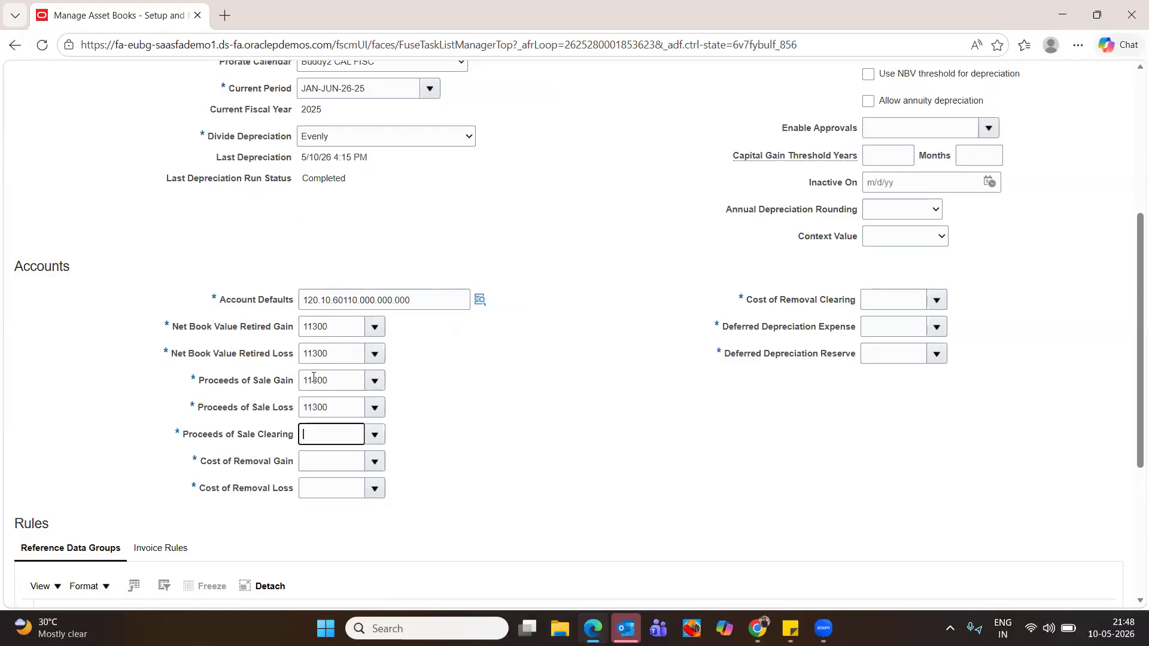
key("ctrl+v")
Set Cost of Removal Gain/Loss/Clearing and Deferred Depreciation Expense/Reserve accounts to 11300
key("Tab")
key("ctrl+v")
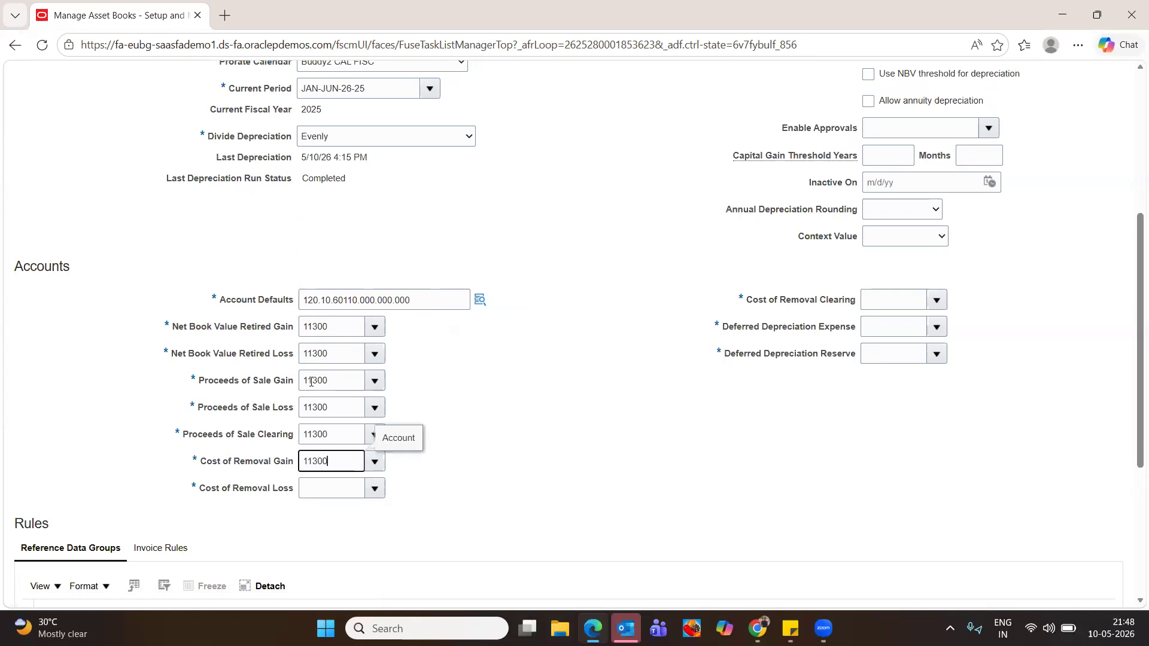
key("Tab")
key("ctrl+v")
key("Tab")
key("ctrl+v")
key("Tab")
key("ctrl+v")
key("Tab")
key("ctrl+v")
key("Tab")
scroll(411, 456, "down", 3)
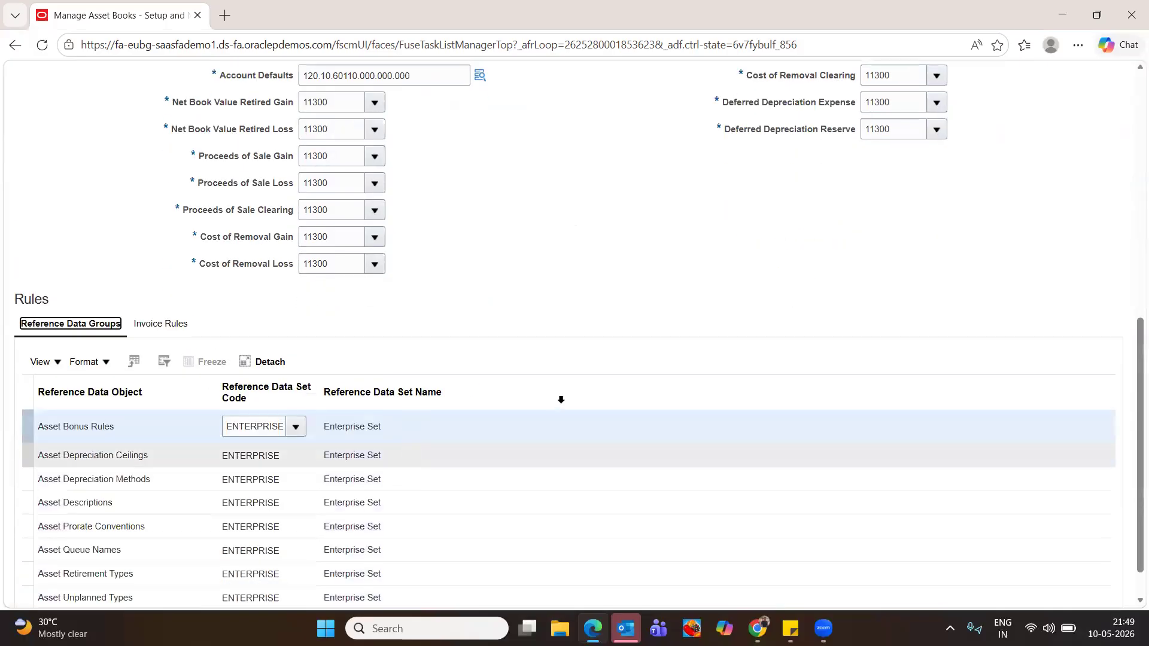
scroll(526, 364, "down", 2)
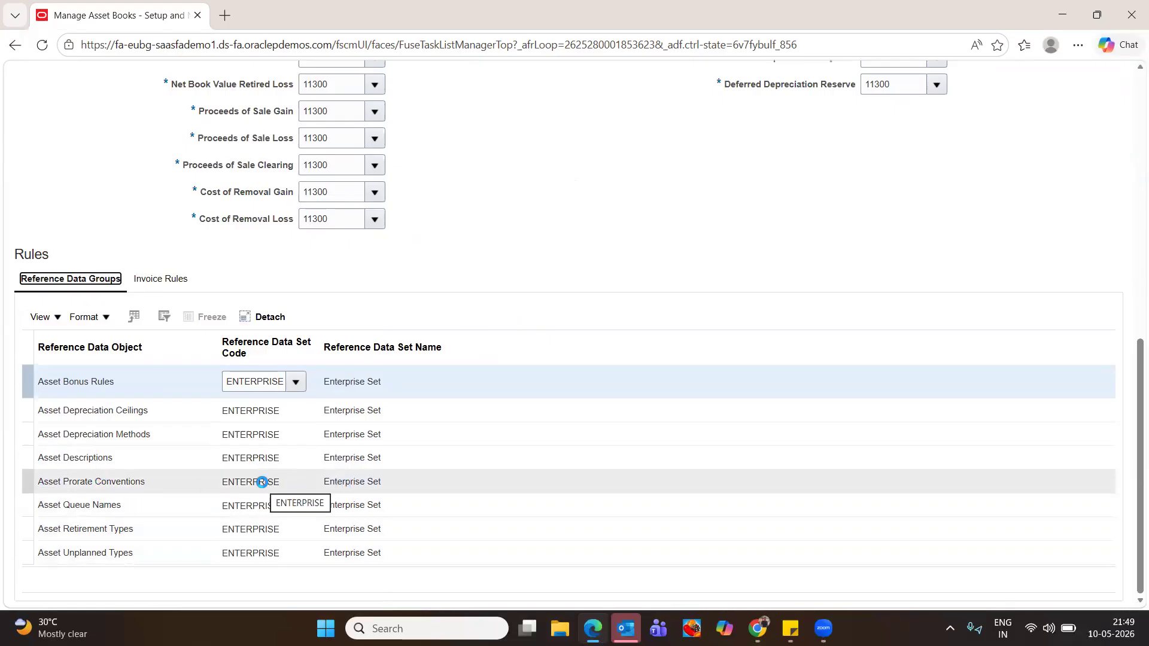
left_click(262, 481)
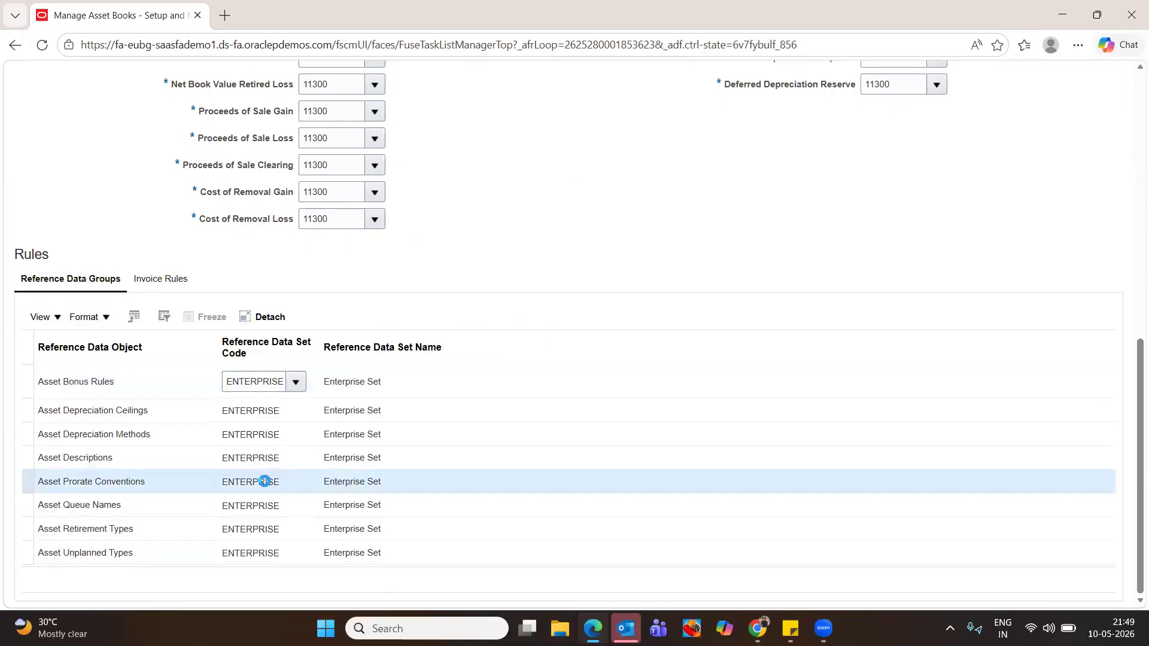
double_click(264, 481)
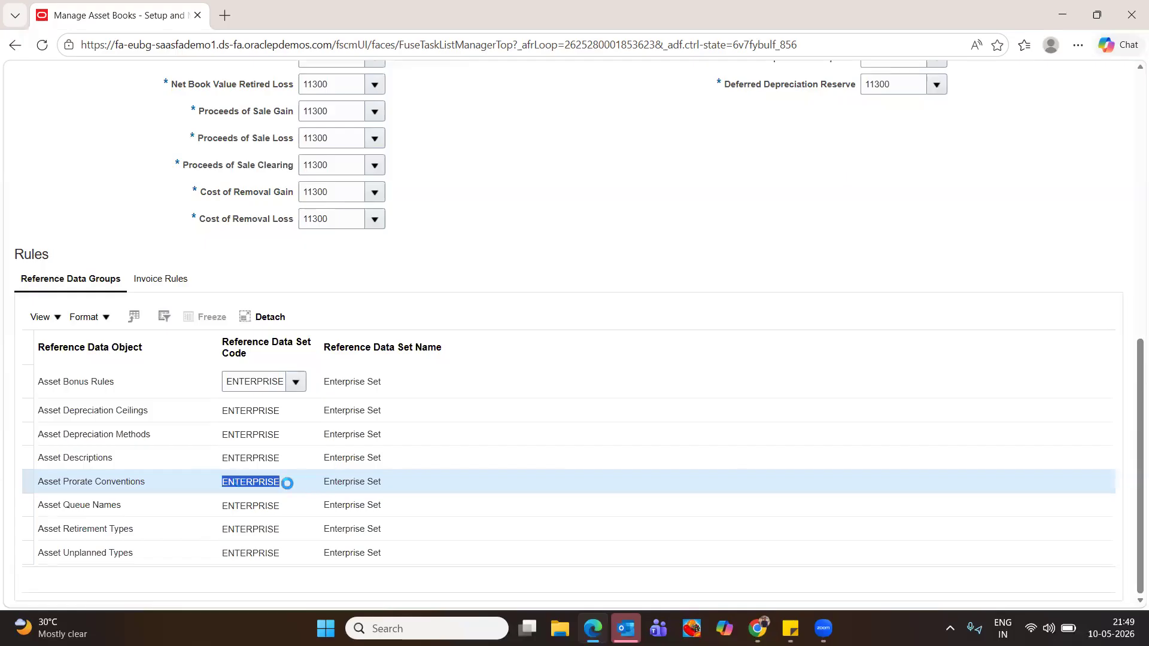
double_click(328, 481)
double_click(241, 482)
left_click(296, 383)
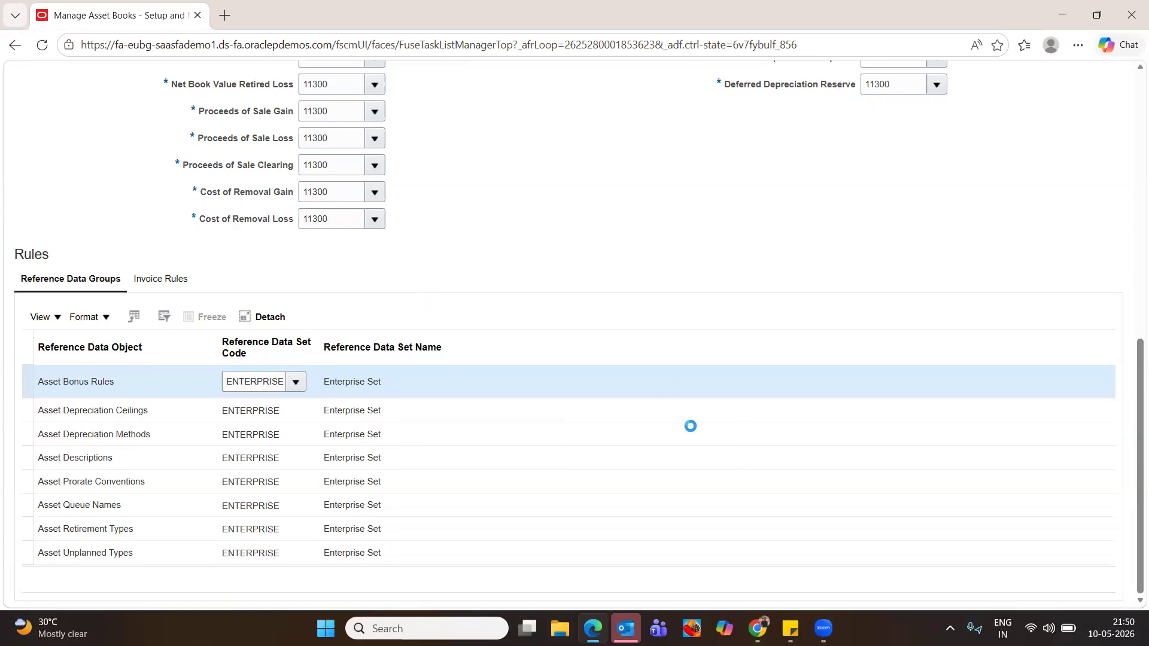
Save the book and assign the COMMON reference data set to Asset Prorate Conventions
scroll(1131, 316, "up", 10)
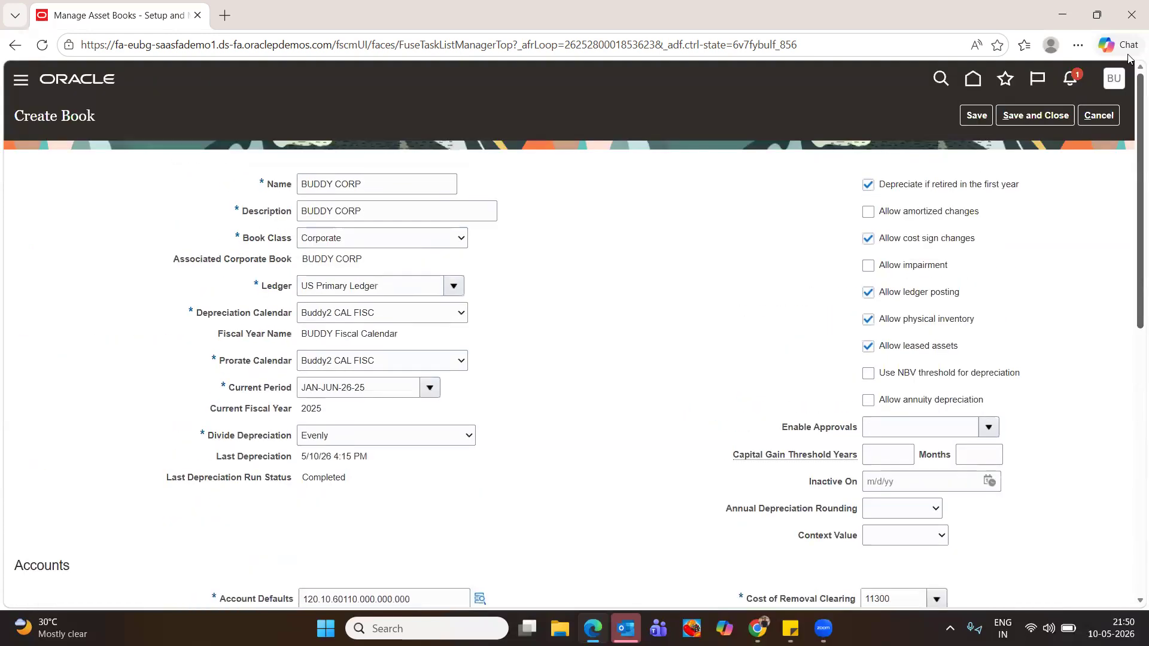
left_click(977, 116)
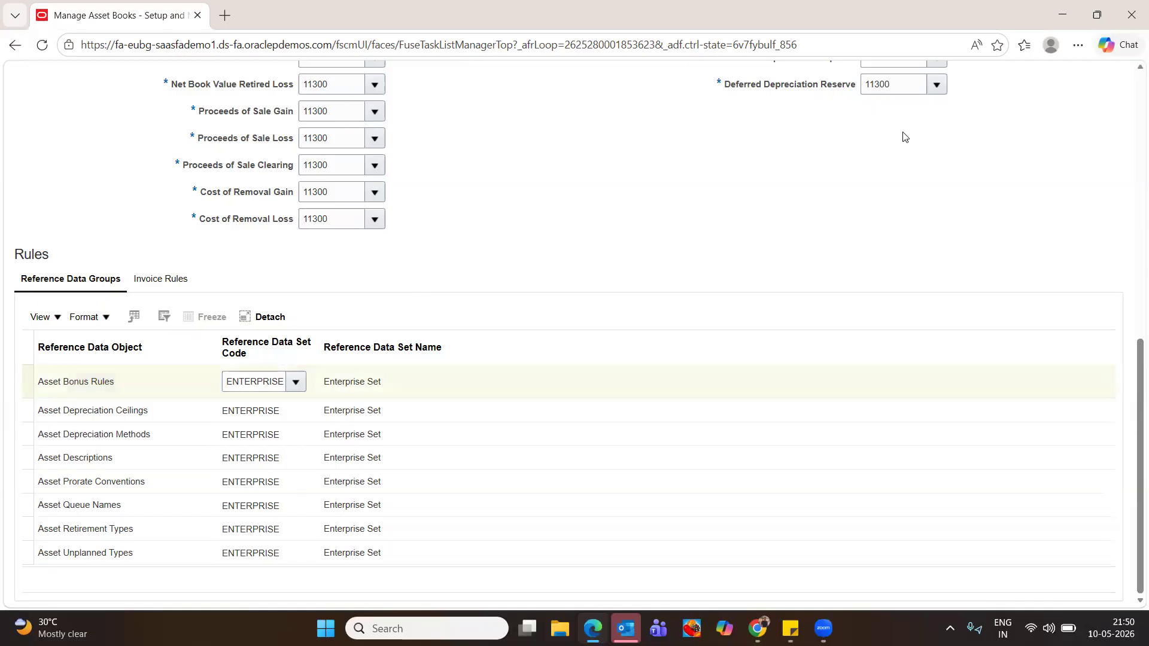
left_click(255, 482)
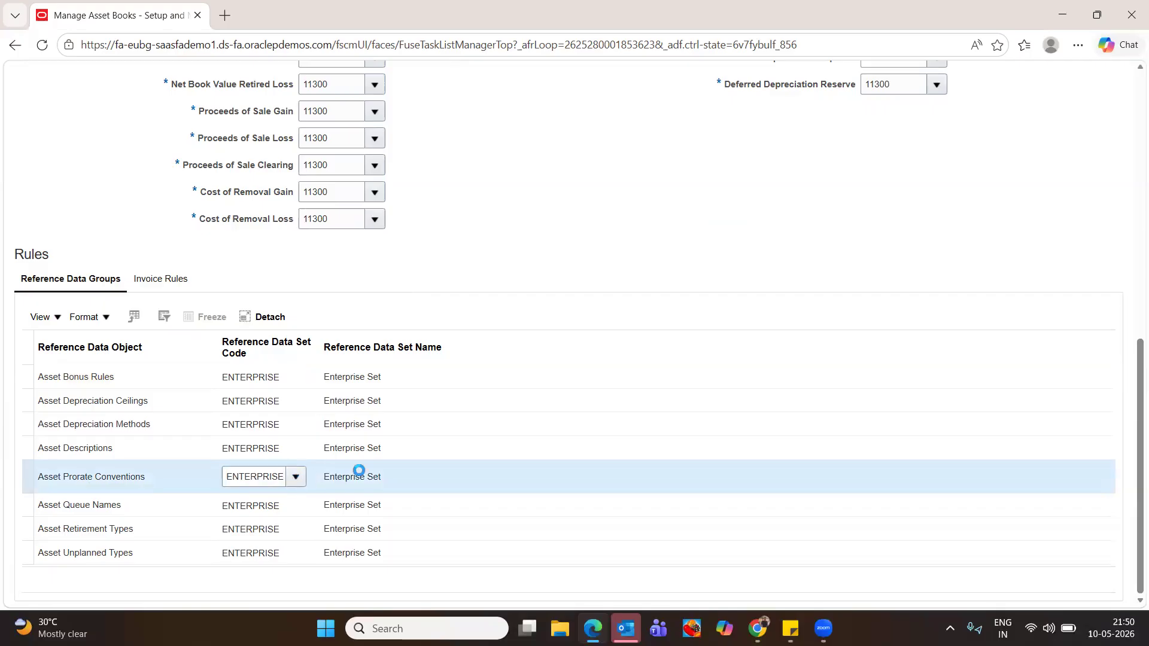
left_click(295, 476)
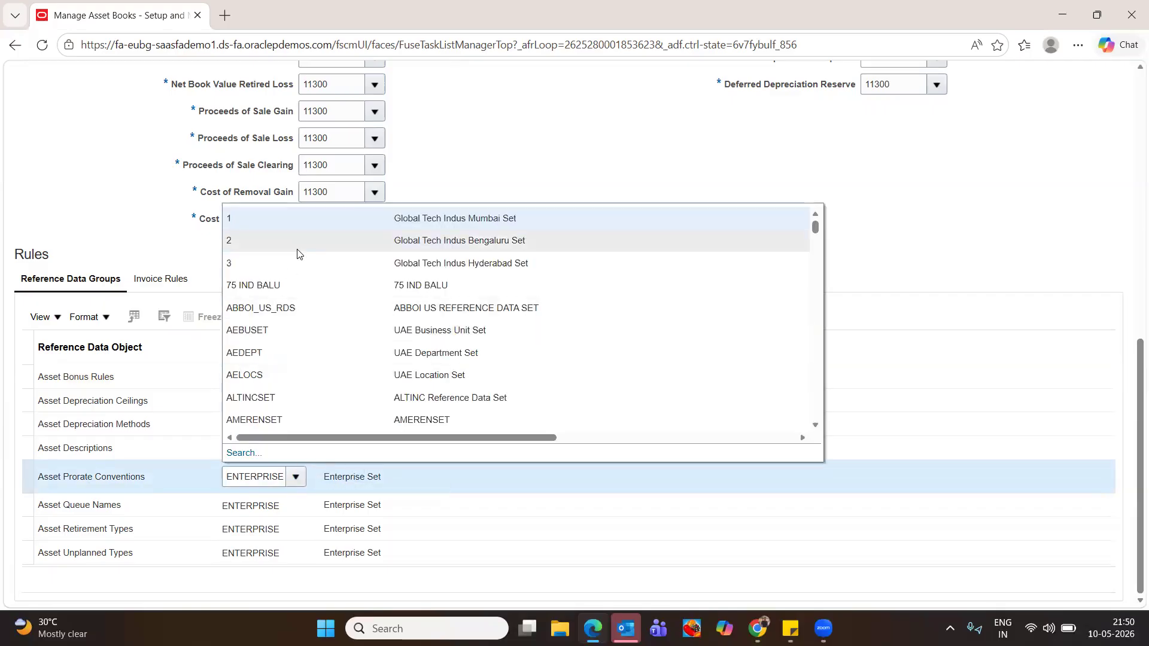
left_click(243, 453)
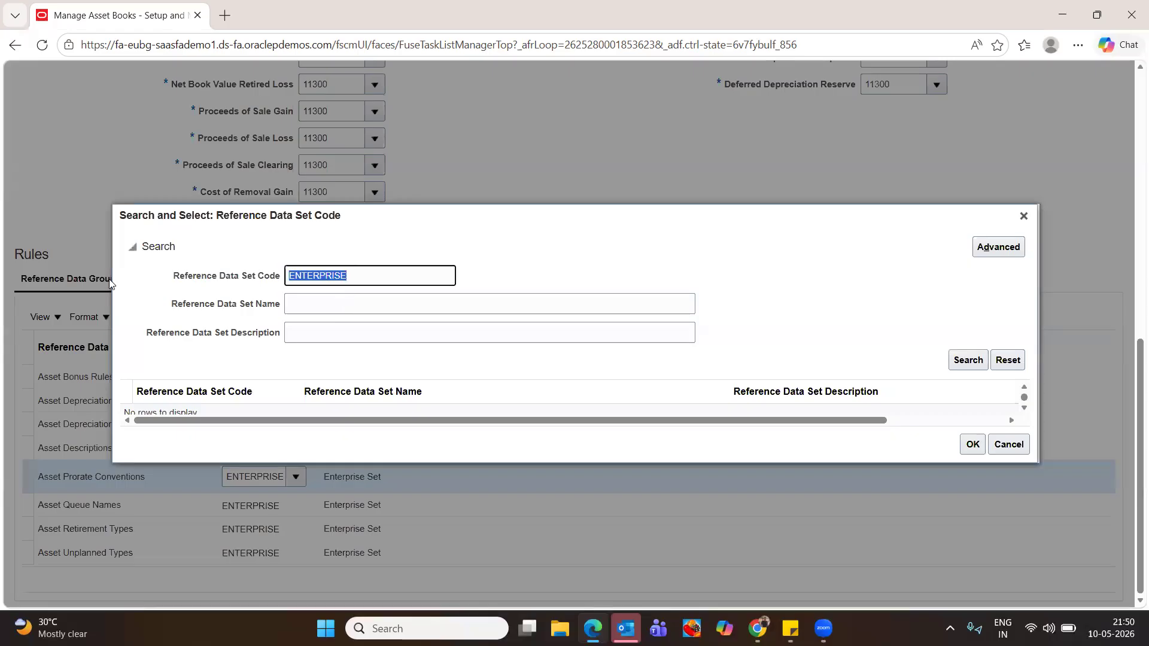
type("common")
key("Tab")
left_click(967, 360)
left_click(174, 397)
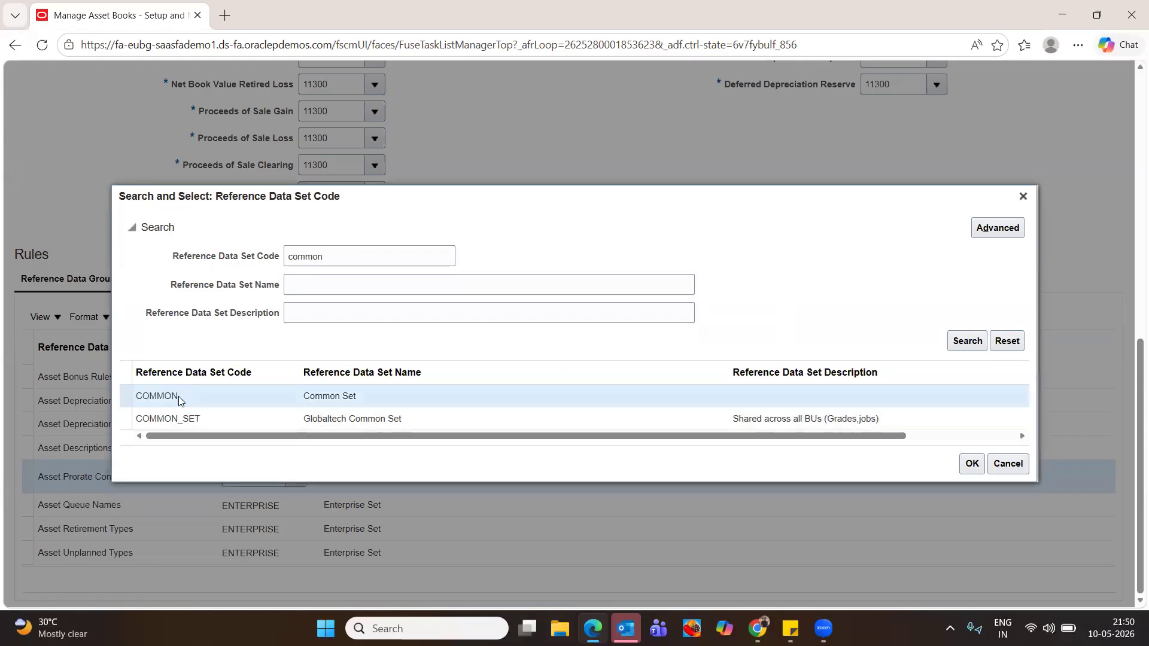
left_click(970, 465)
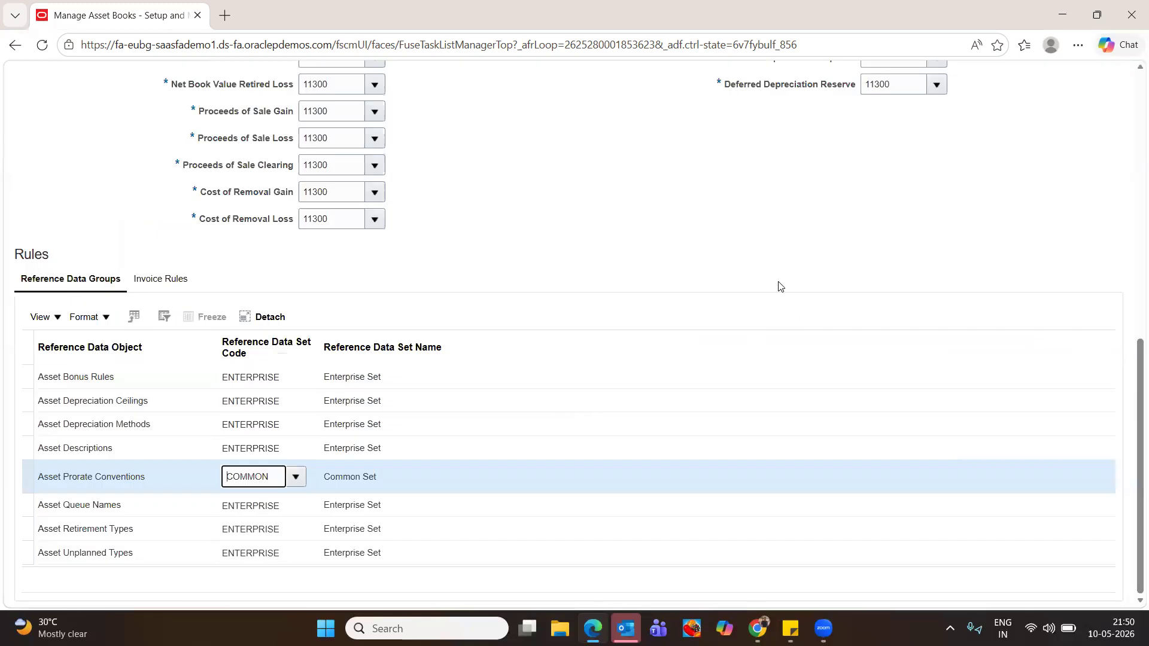
scroll(780, 291, "up", 3)
scroll(781, 292, "up", 8)
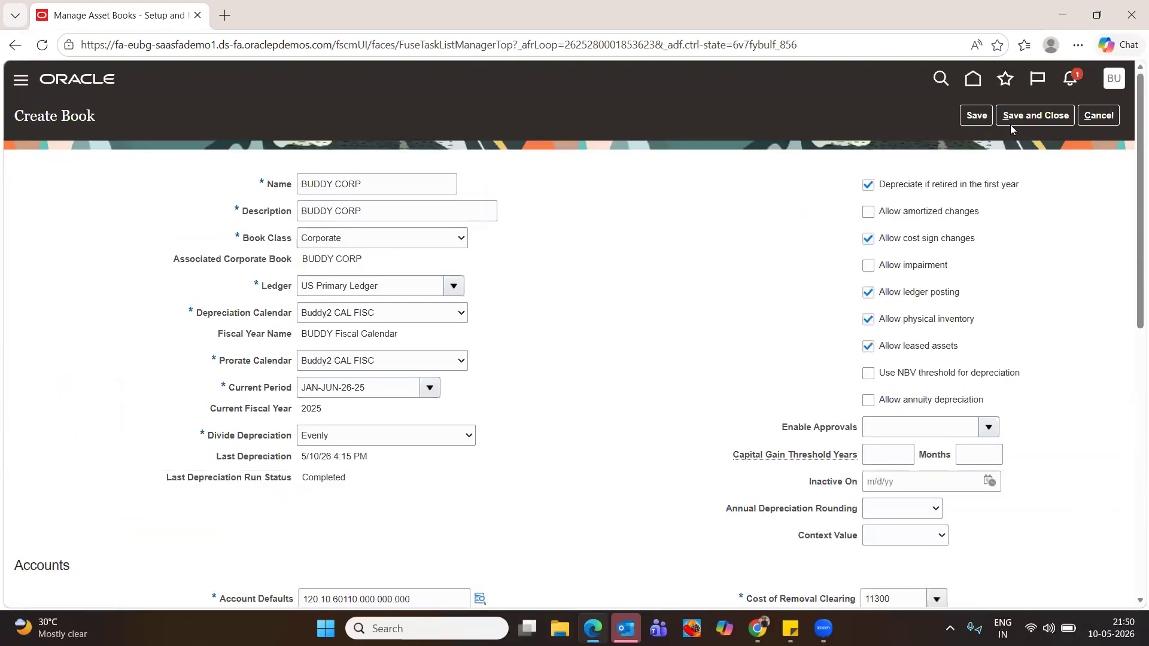
Save and close the BUDDY CORP asset book
left_click(1052, 117)
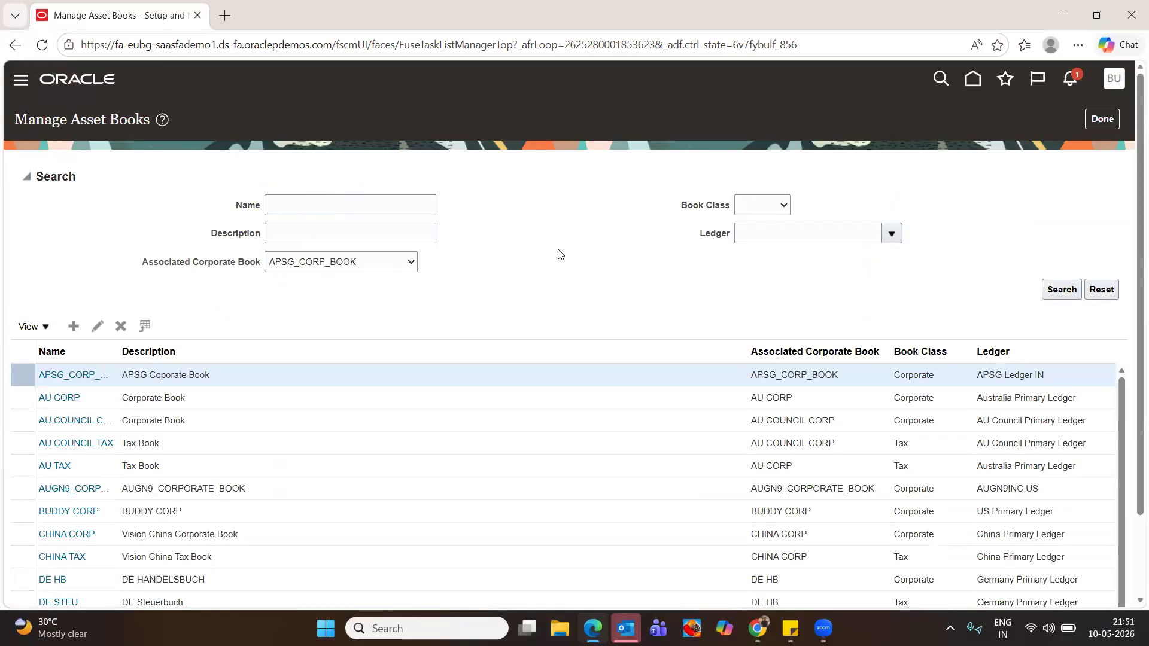
scroll(559, 254, "down", 2)
scroll(551, 256, "up", 2)
Search setup tasks for 'manage asset categories' and go to Manage Asset Categories
left_click(1106, 120)
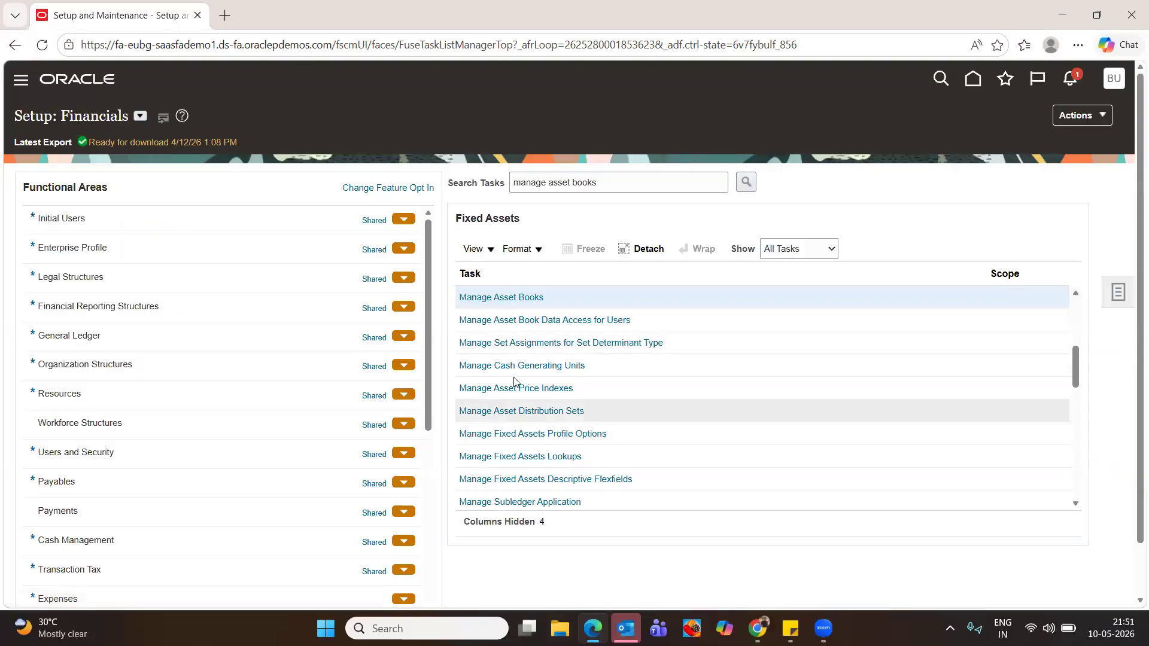
left_click(596, 183)
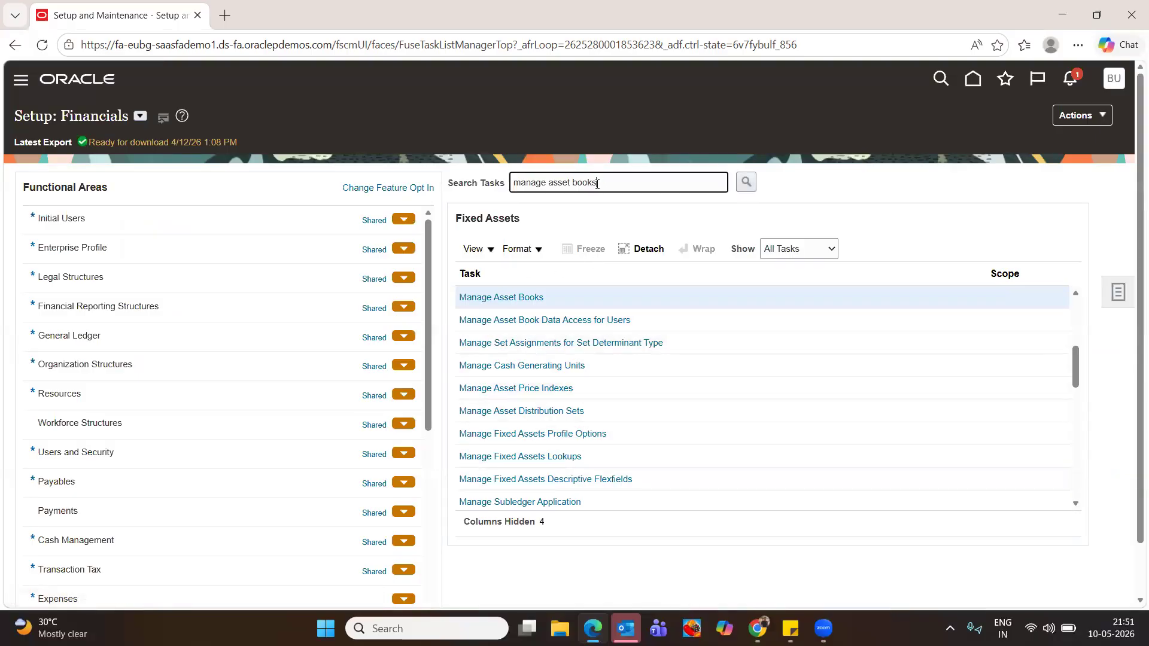
key("BackSpace")
key("BackSpace")
key("BackSpace")
key("BackSpace")
key("BackSpace")
key("BackSpace")
key("BackSpace")
key("BackSpace")
type("et categories")
key("Return")
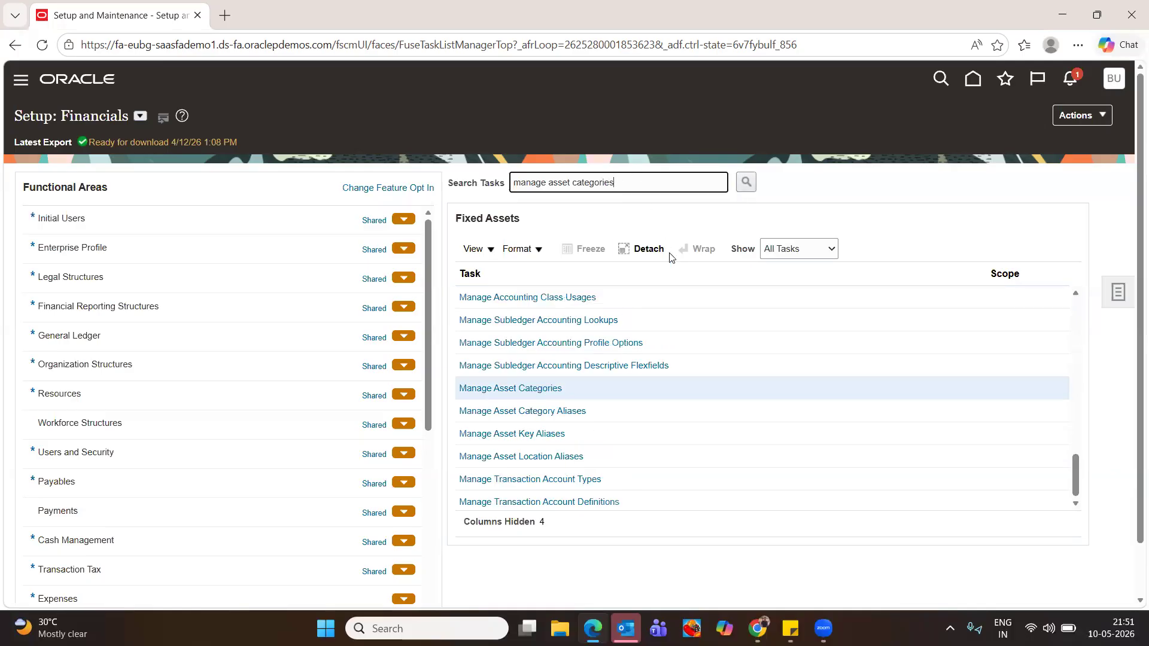
left_click(518, 387)
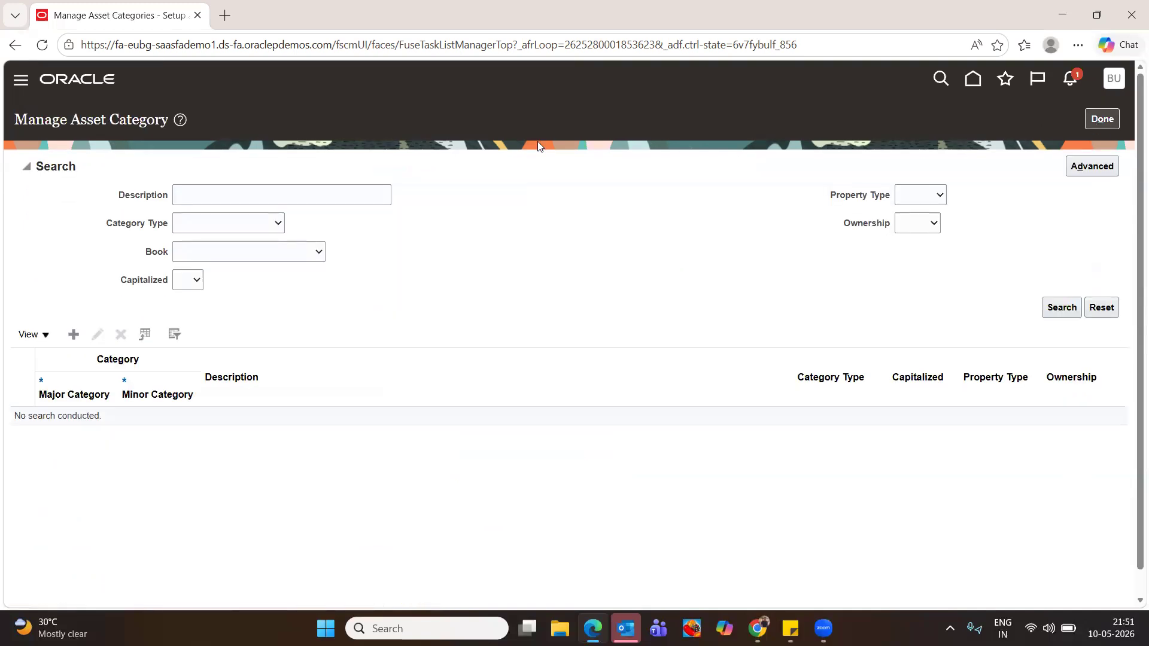
Start a new asset category with major category BUDDY COMPUTERS and search minor categories for 'Buddy'
left_click(73, 335)
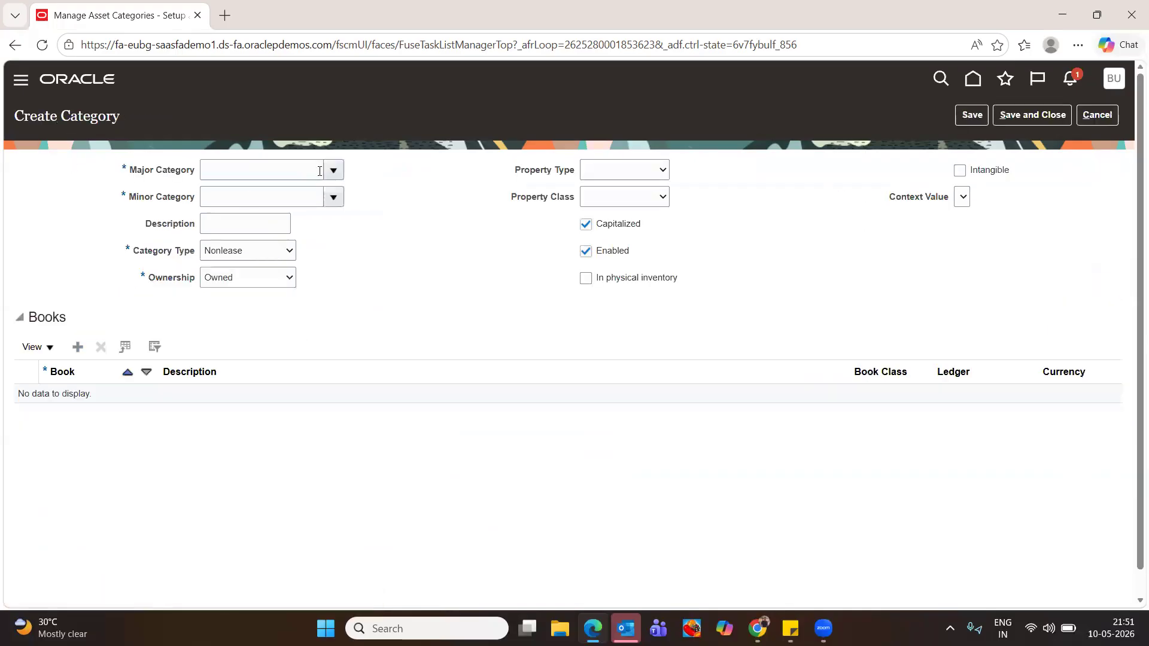
left_click(333, 170)
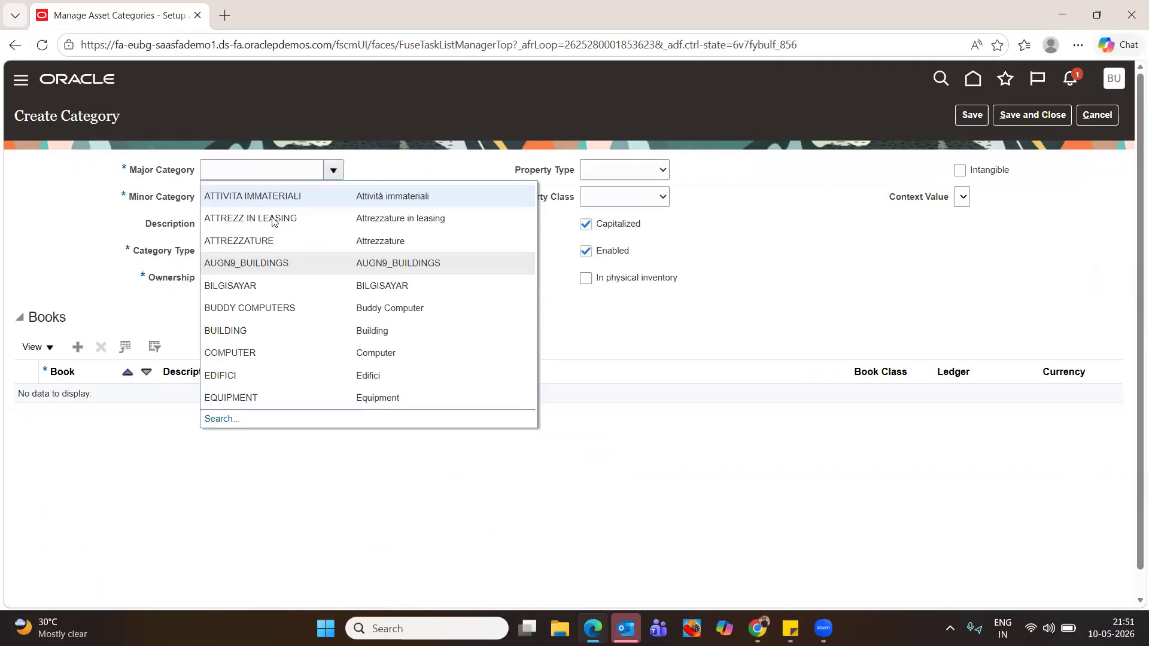
left_click(264, 309)
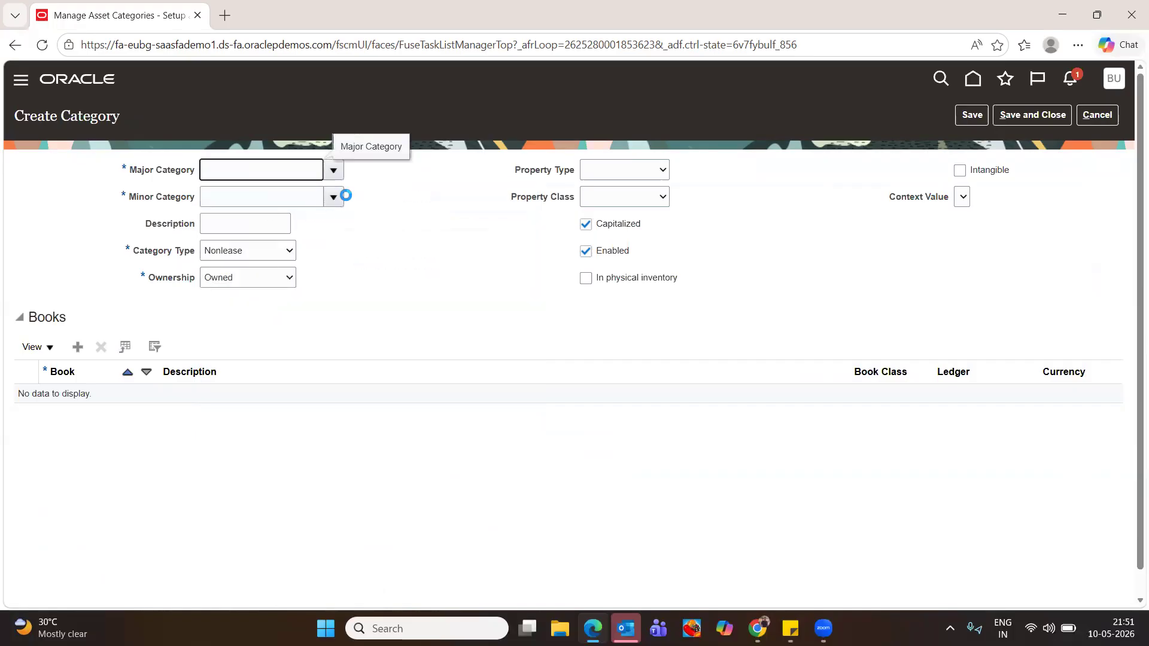
left_click(336, 198)
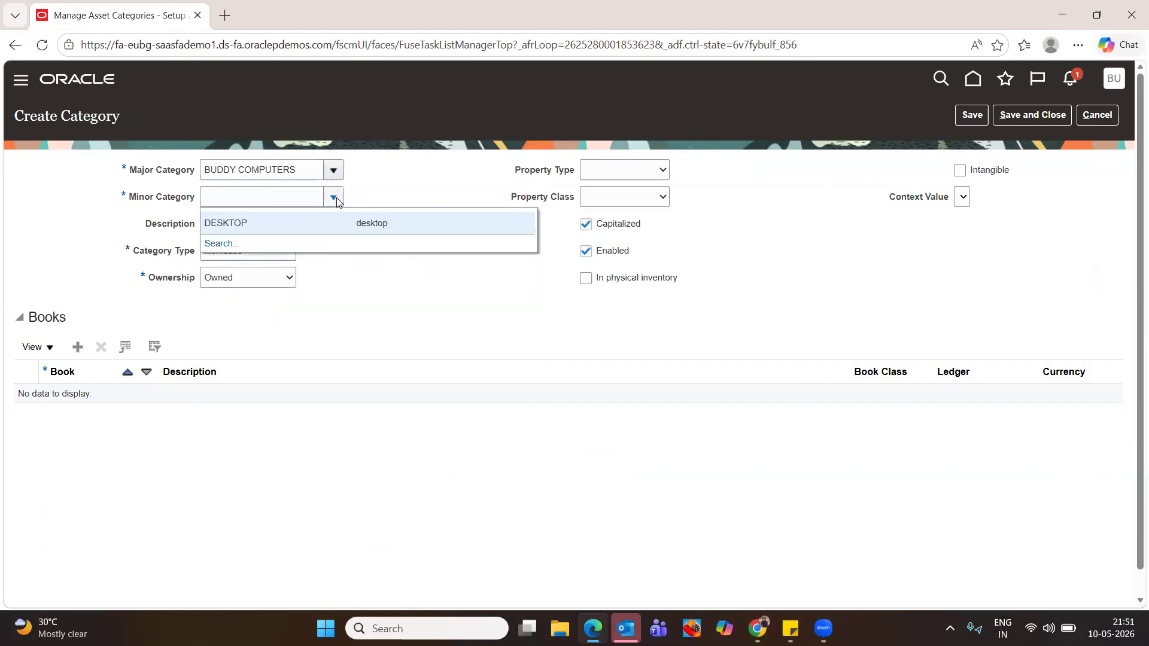
left_click(216, 245)
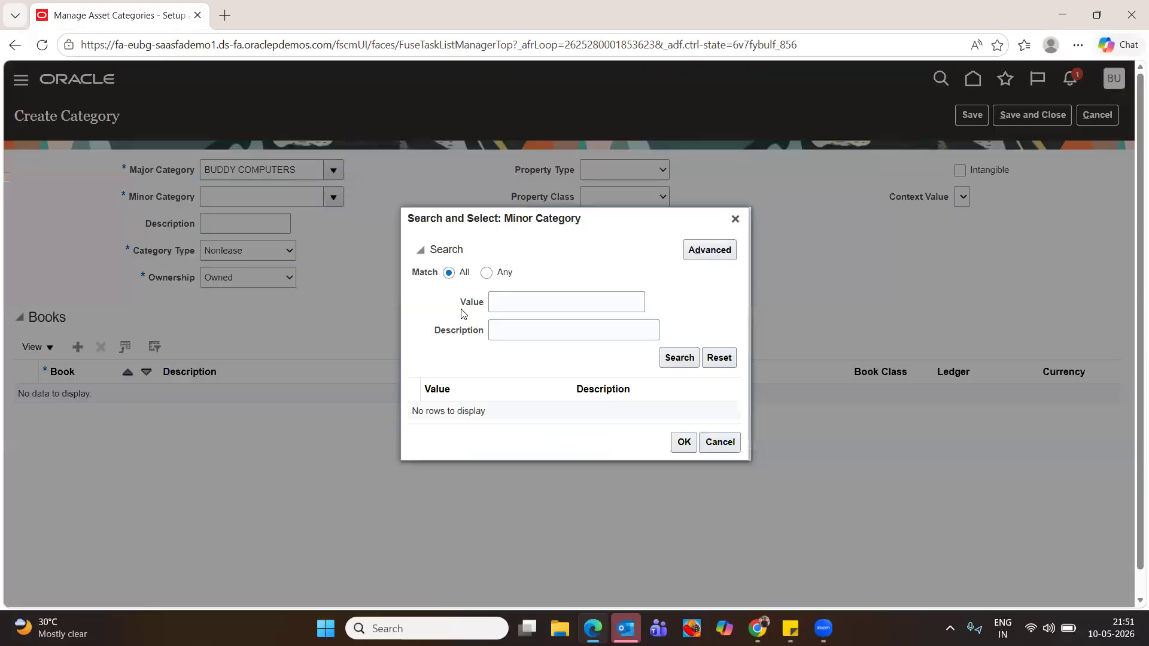
left_click(502, 300)
type("Buddy")
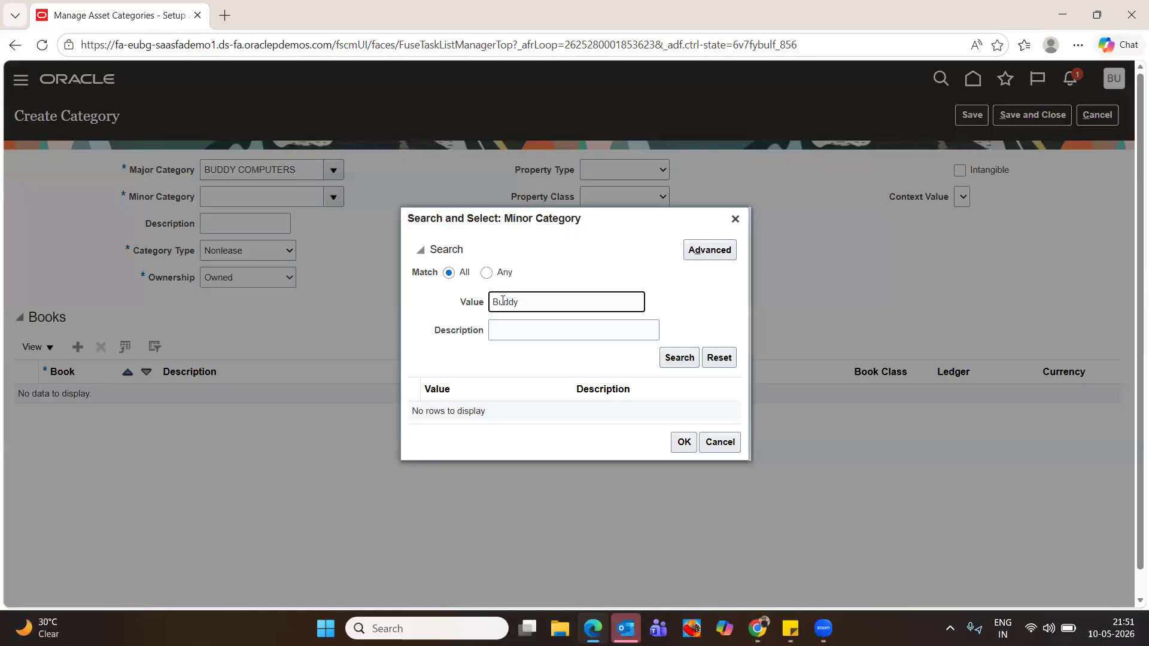
left_click(664, 358)
Set the category's minor category to DESKTOP
left_click(720, 442)
left_click(332, 202)
left_click(229, 248)
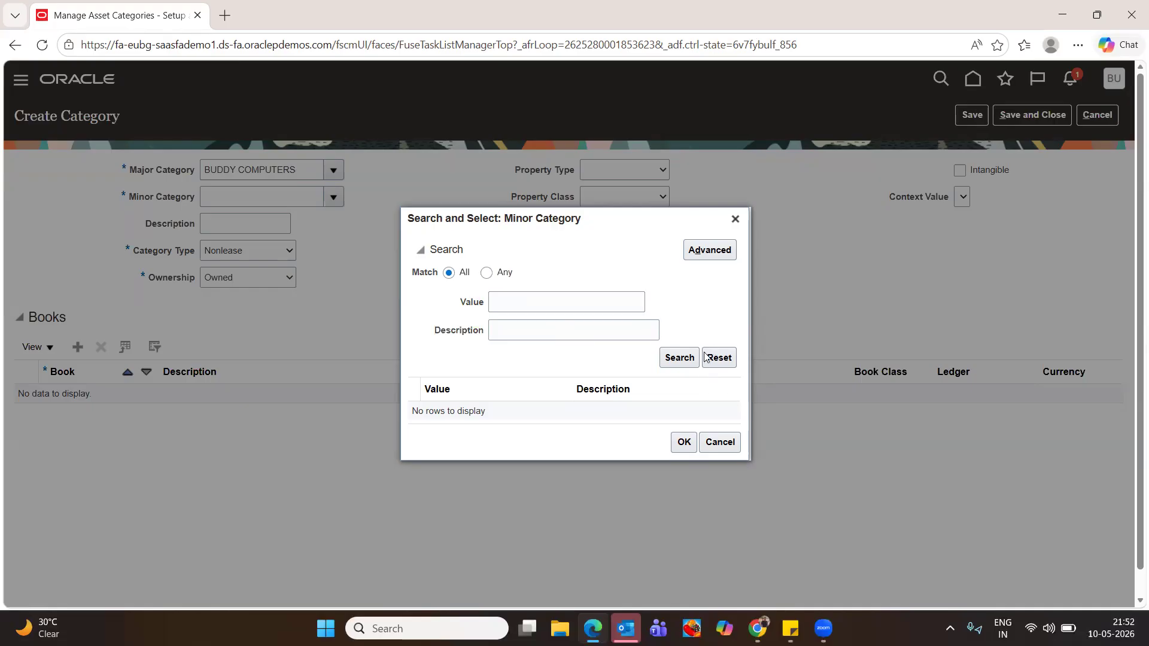
left_click(735, 219)
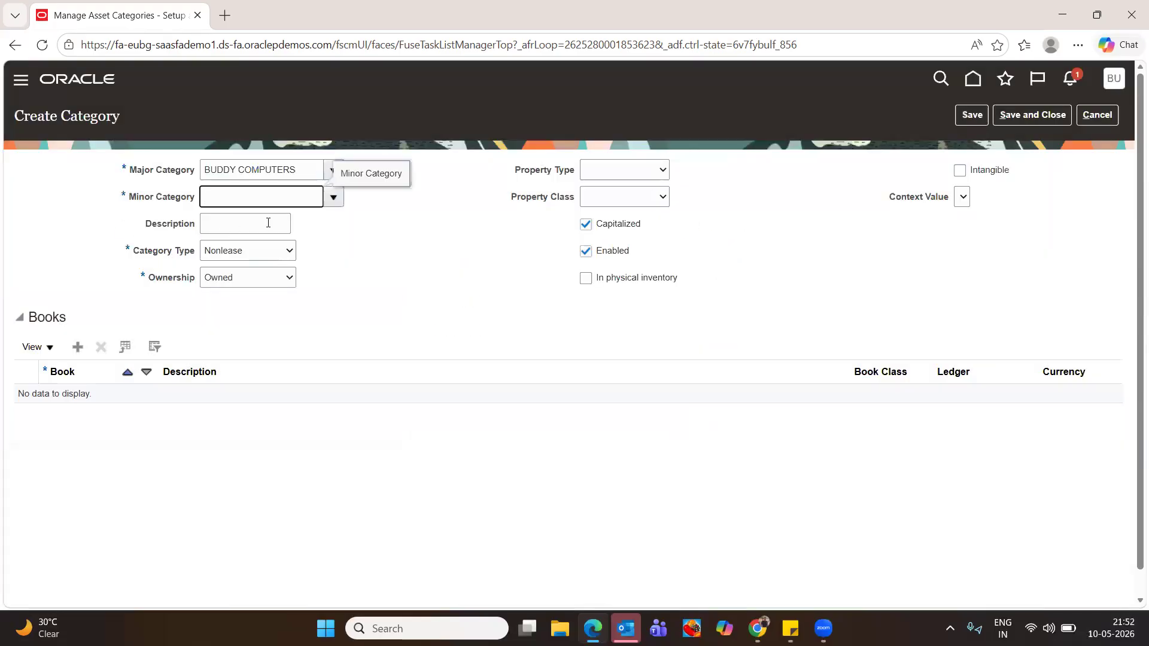
left_click(332, 197)
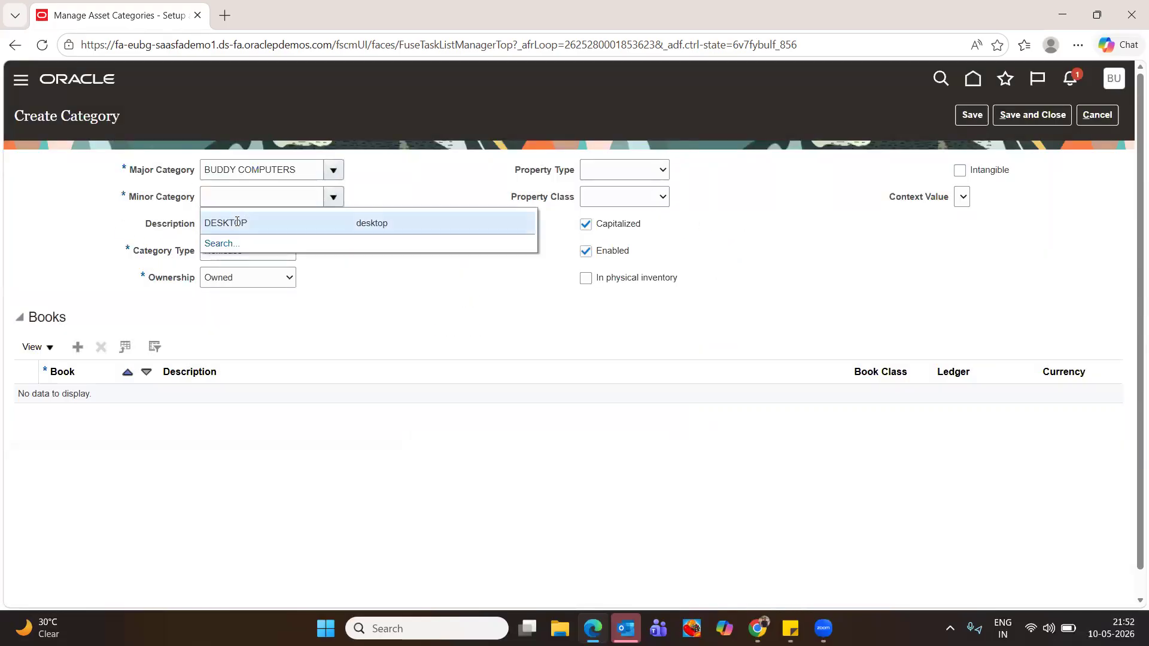
left_click(237, 222)
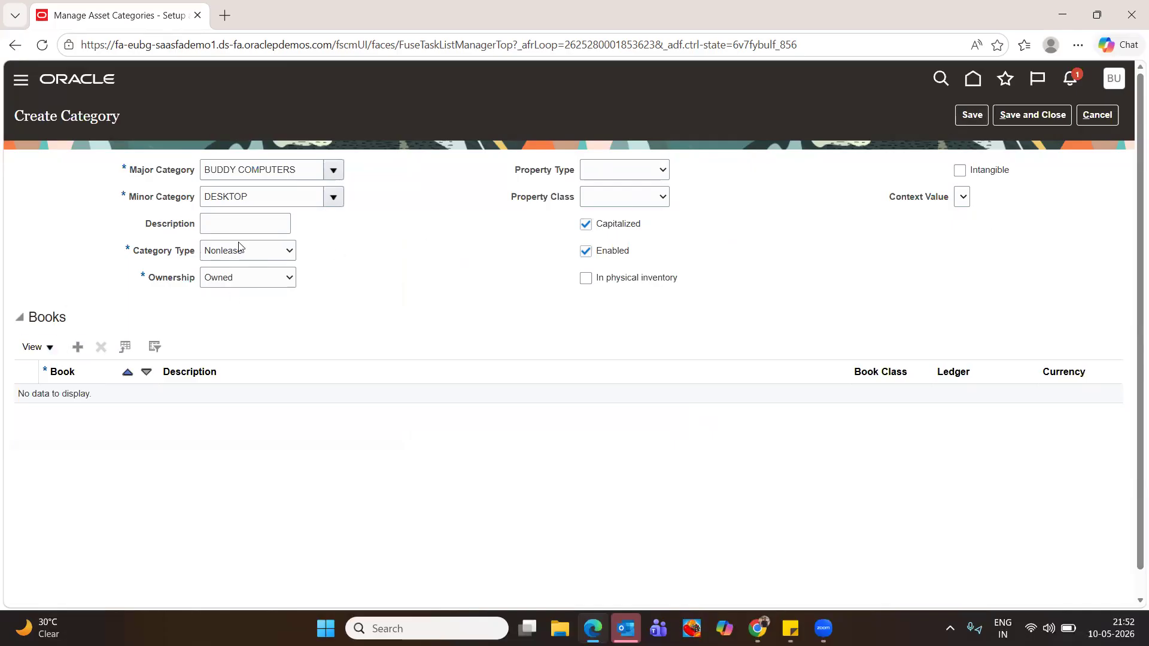
Set property type Real, save, include in physical inventory, and add a book row
left_click(634, 163)
left_click(618, 227)
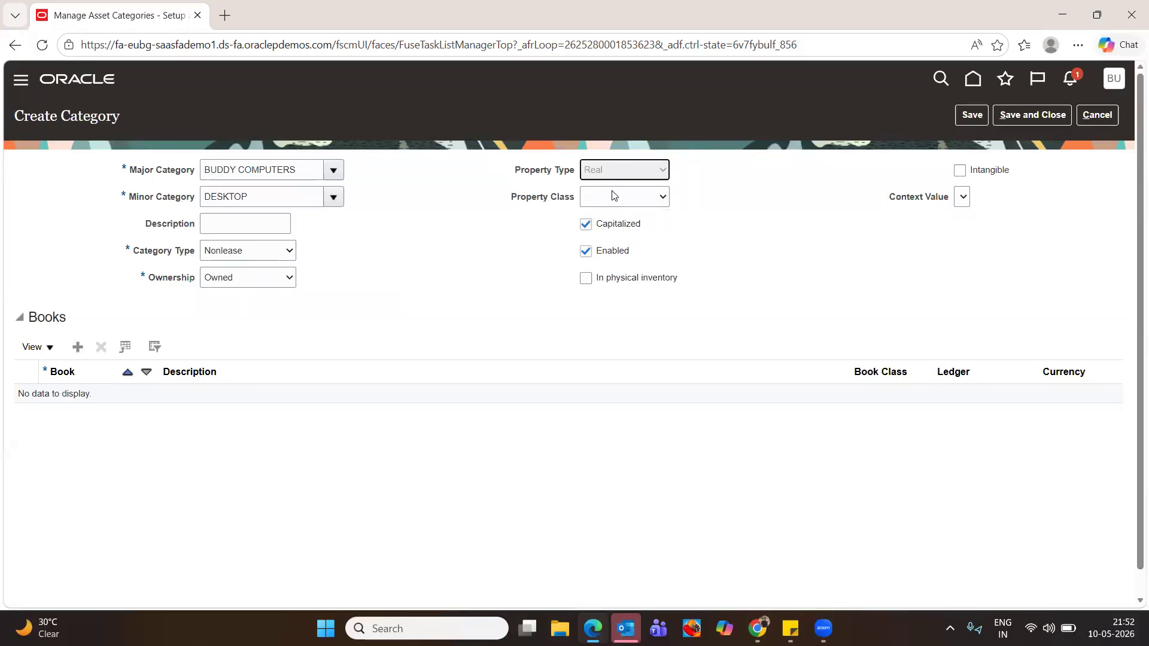
left_click(612, 195)
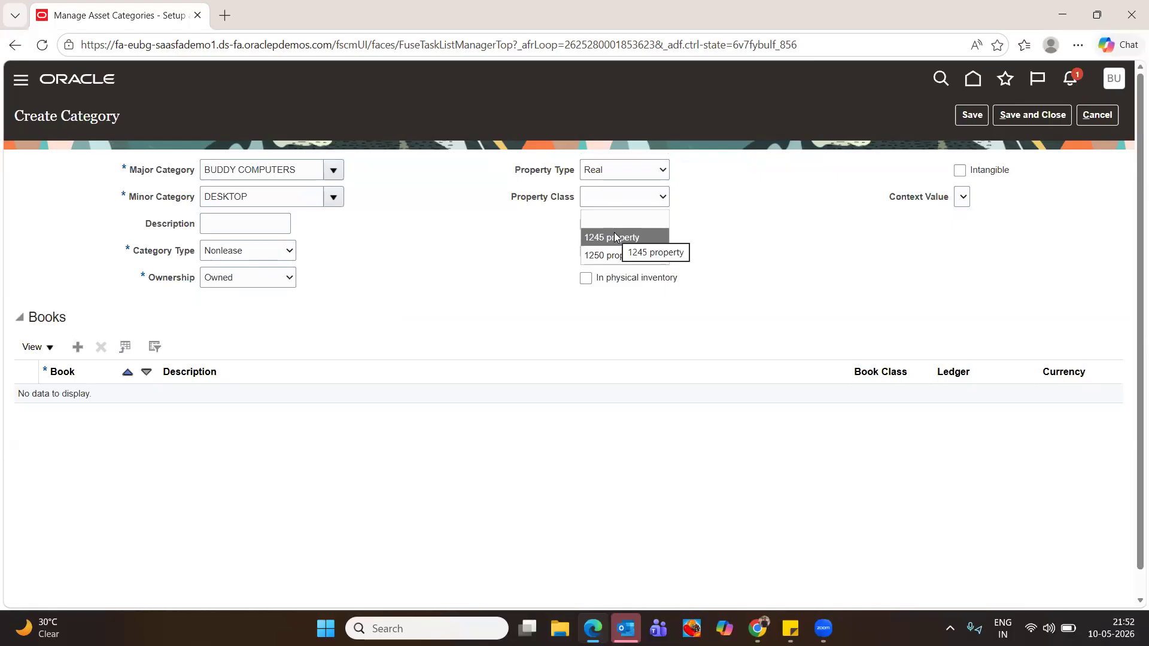
left_click(698, 213)
left_click(981, 115)
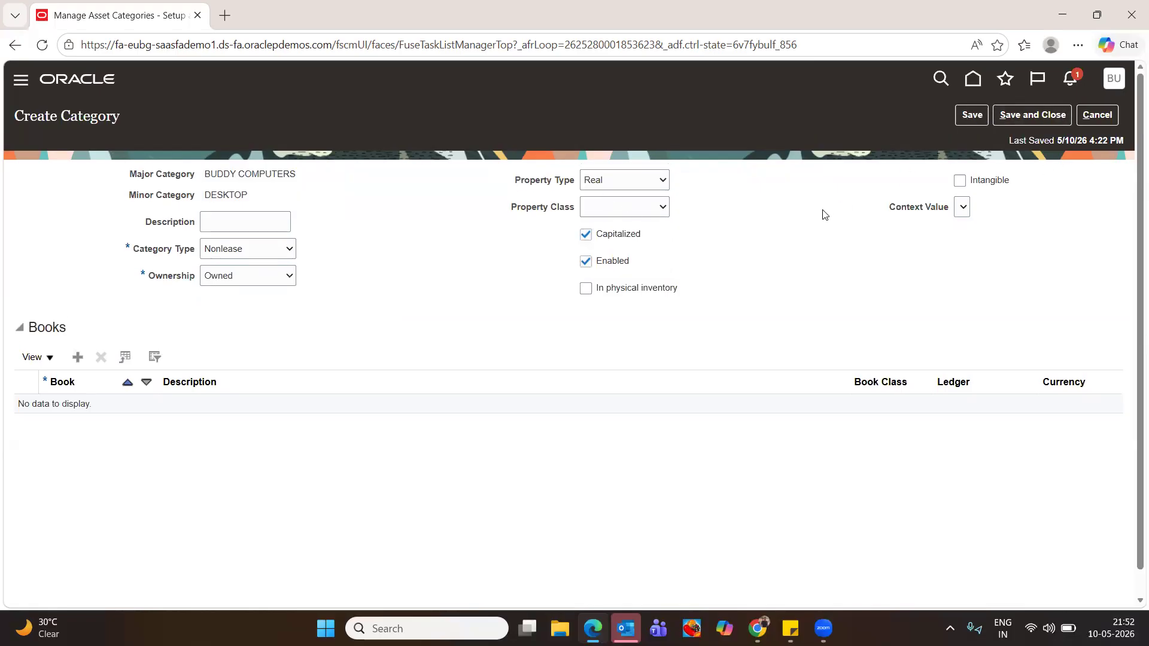
left_click(586, 288)
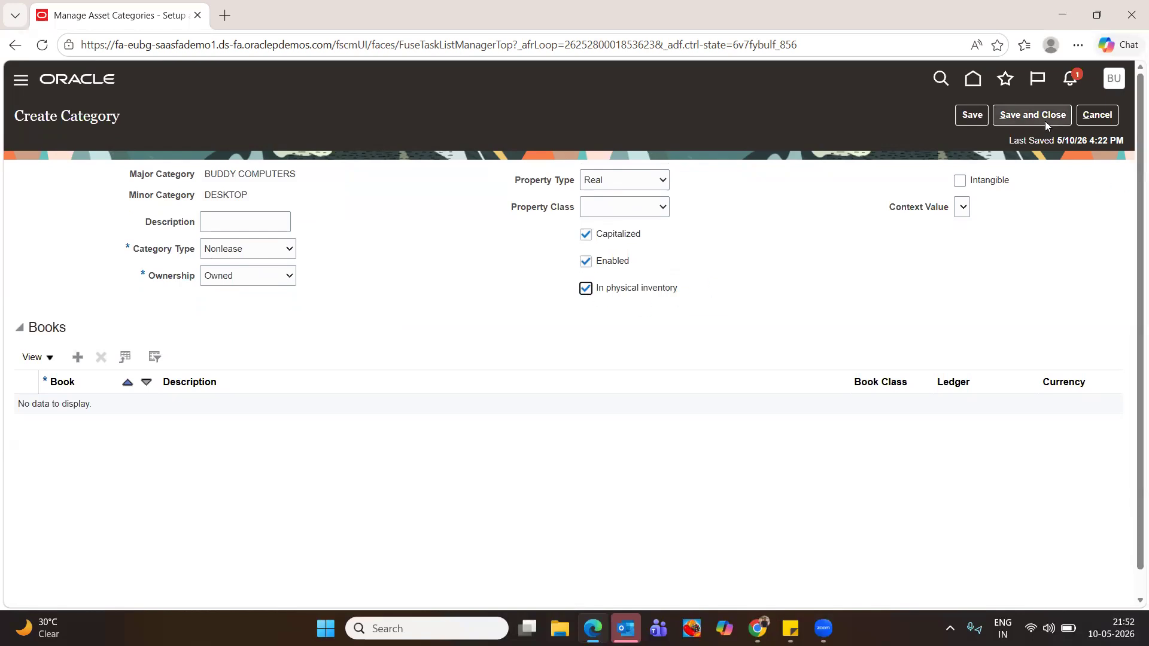
left_click(79, 359)
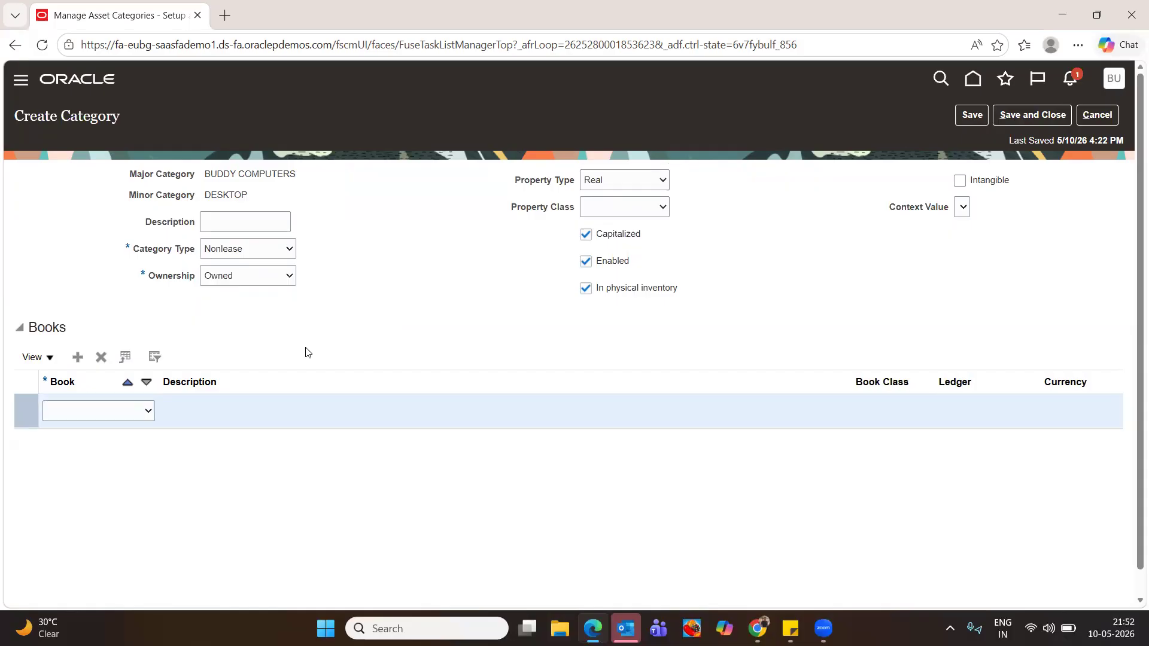
Assign the BUDDY CORP book and set Asset Cost to the SF Cash account 120.10.11200.000.000.000
left_click(103, 417)
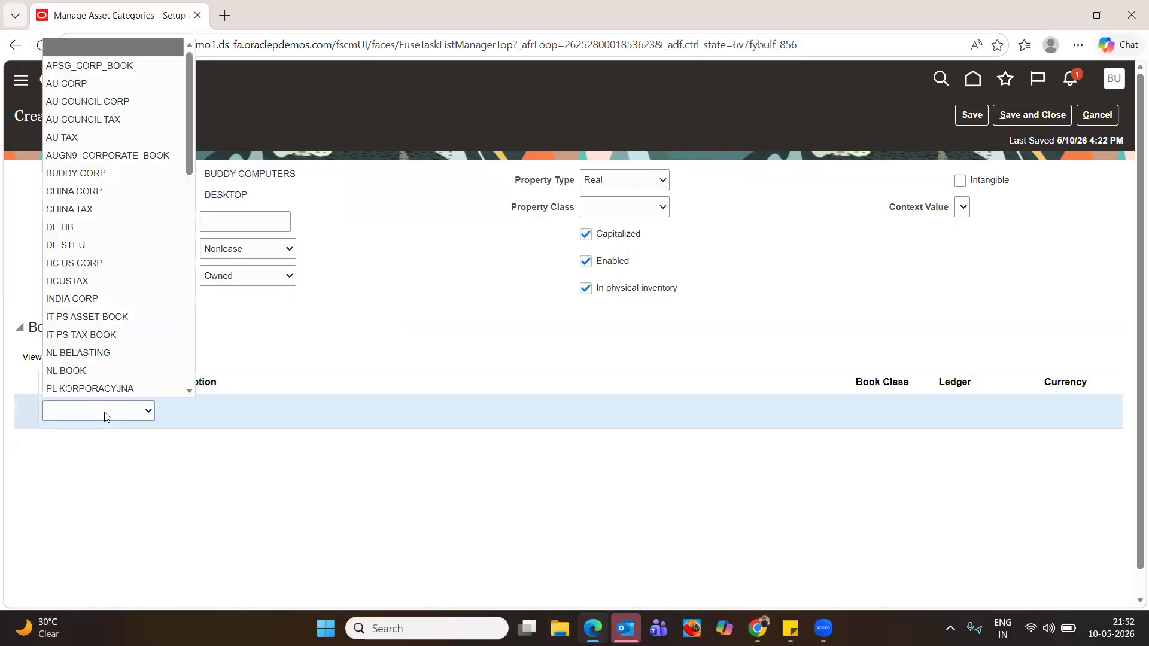
left_click(119, 176)
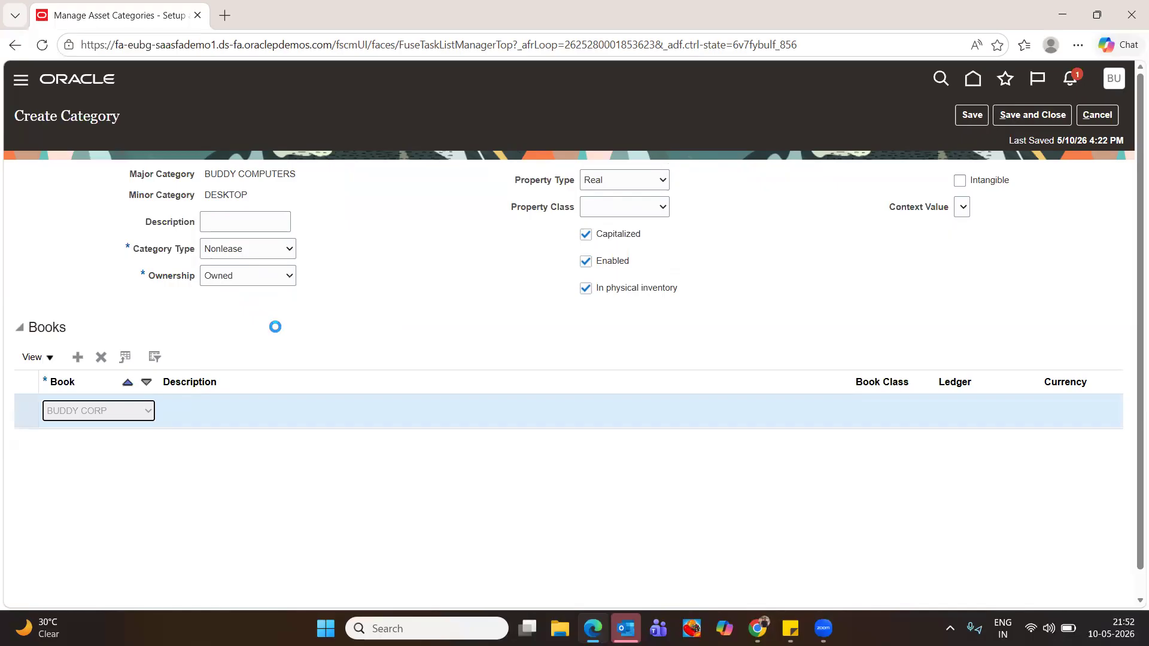
scroll(359, 378, "down", 2)
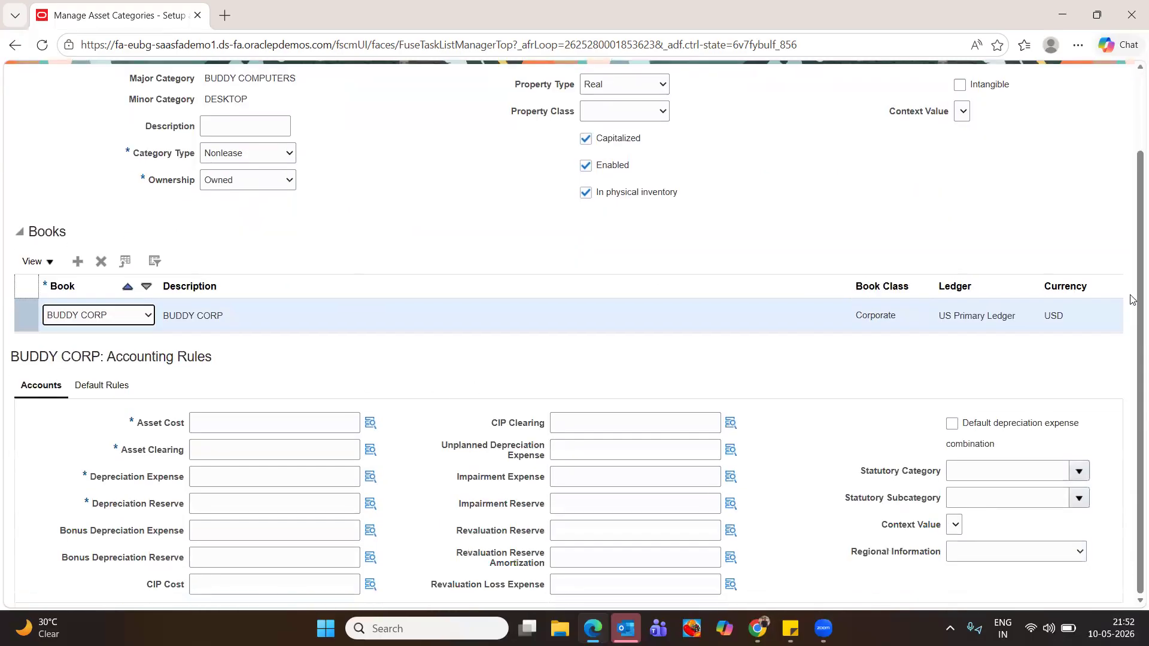
left_click(370, 423)
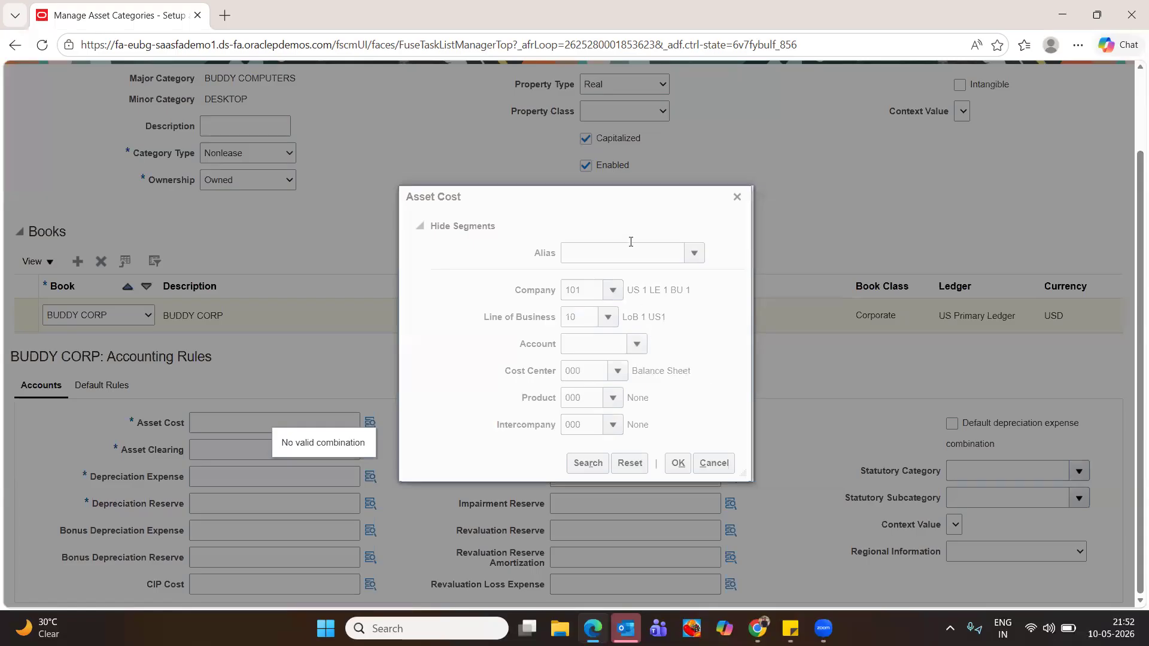
left_click(694, 253)
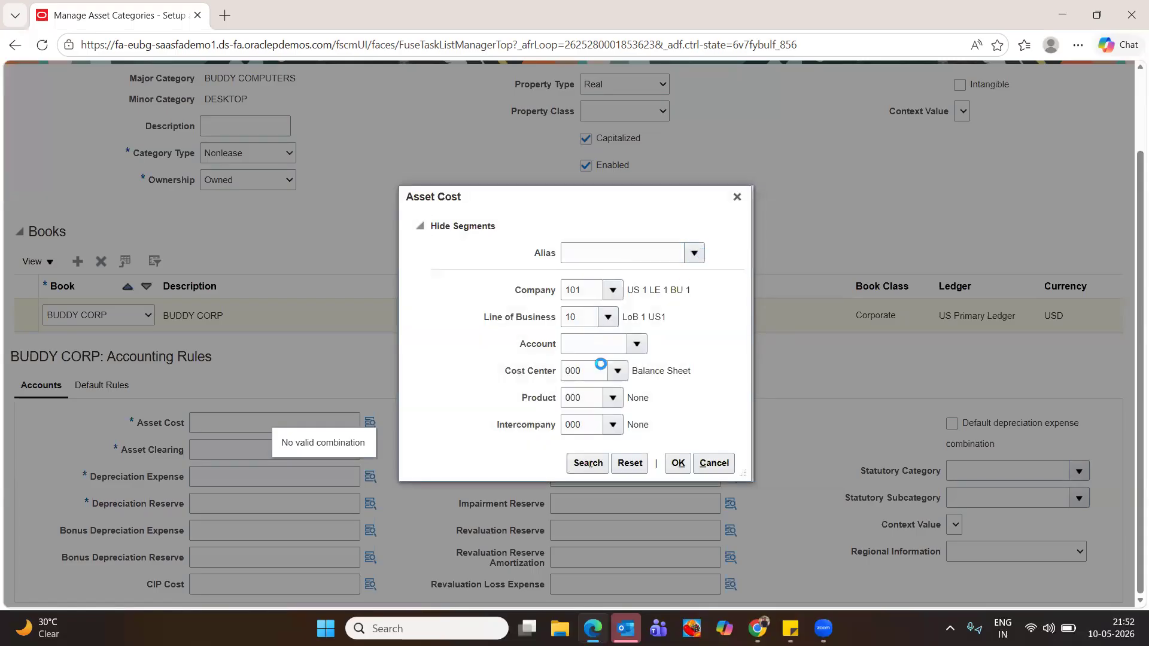
left_click(664, 361)
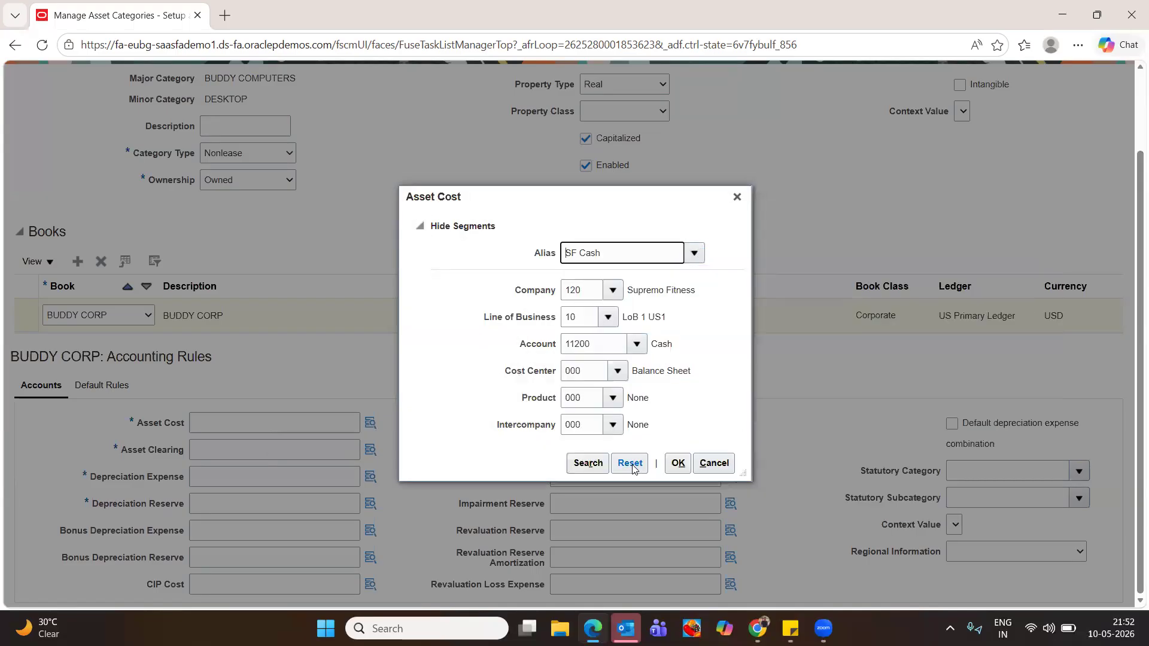
left_click(678, 462)
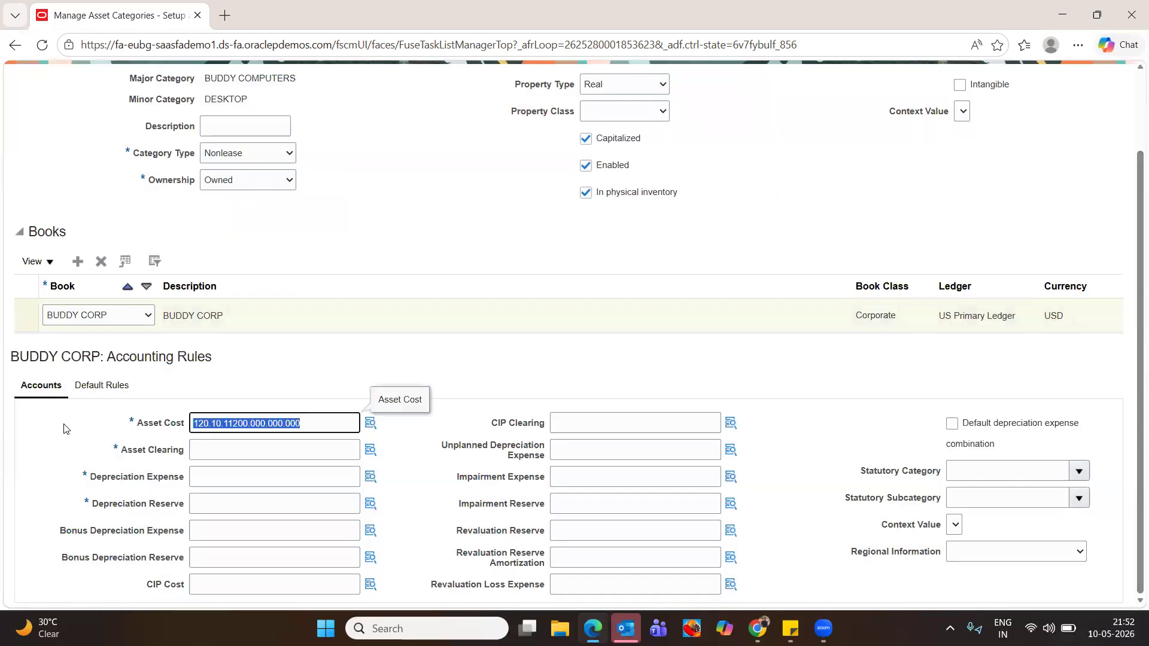
Use the same account for Asset Clearing, Depreciation Expense and Depreciation Reserve, then save
left_click(207, 453)
type("120.10.11200.000.000.000")
left_click(230, 477)
type("120.10.11200.000.000.000")
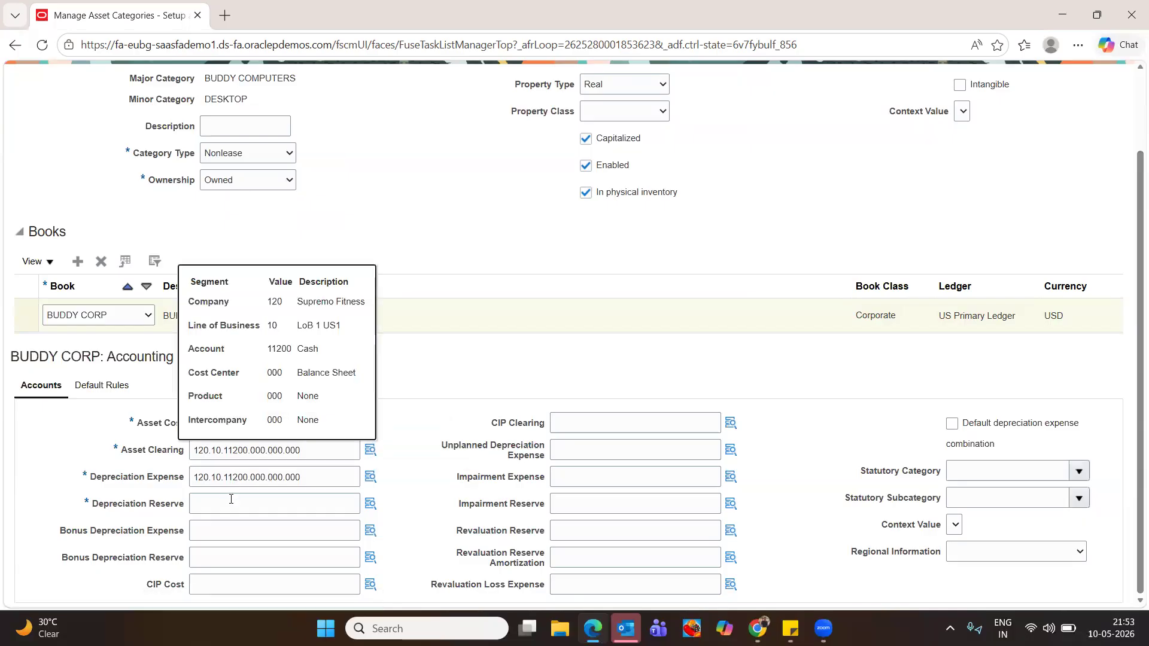
left_click(230, 503)
type("120.10.11200.000.000.000")
key("Tab")
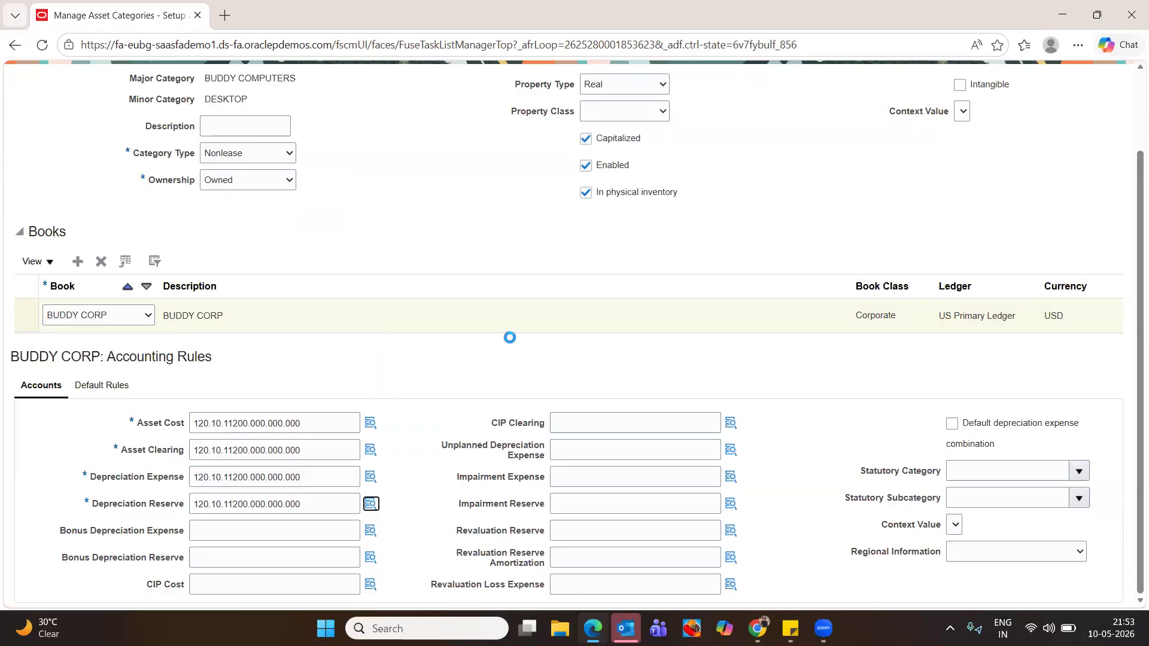
scroll(777, 311, "up", 2)
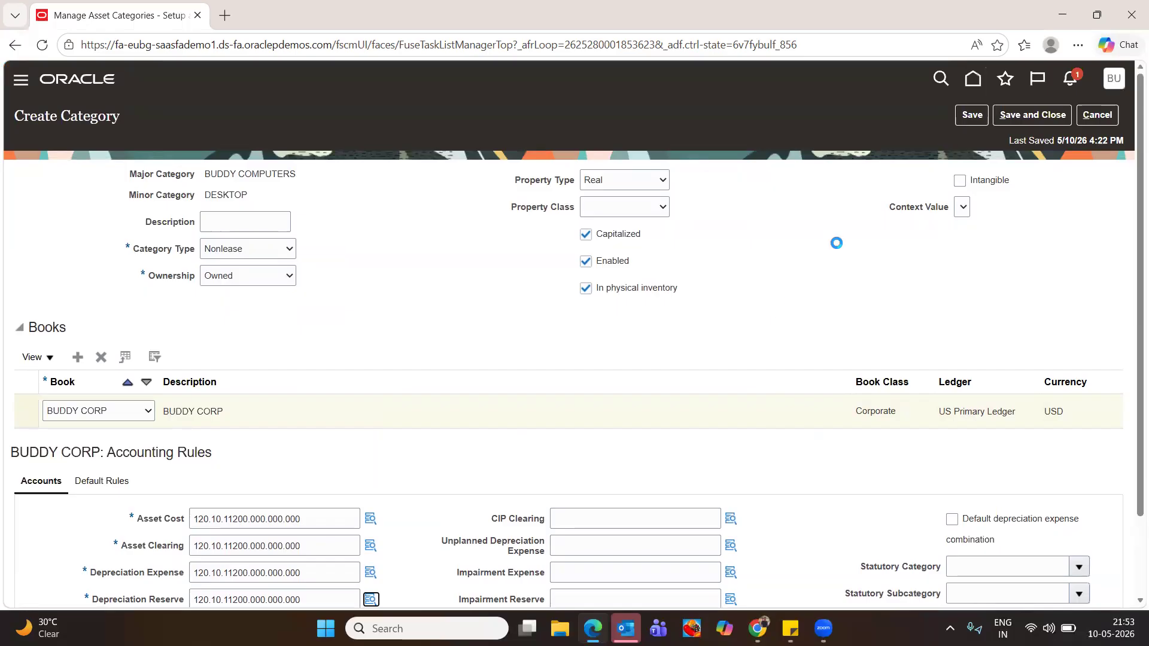
left_click(970, 120)
Switch Depreciation Expense to the SF Default account 120.10.60540.000.000.000 and save the category
scroll(717, 385, "down", 2)
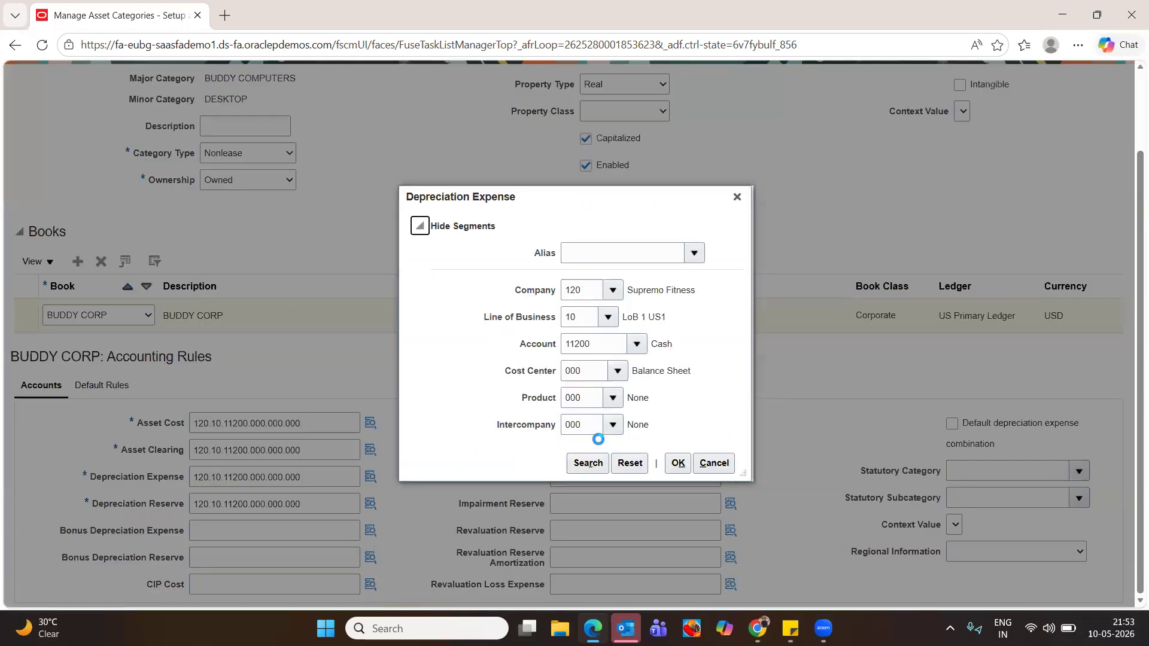
left_click(677, 464)
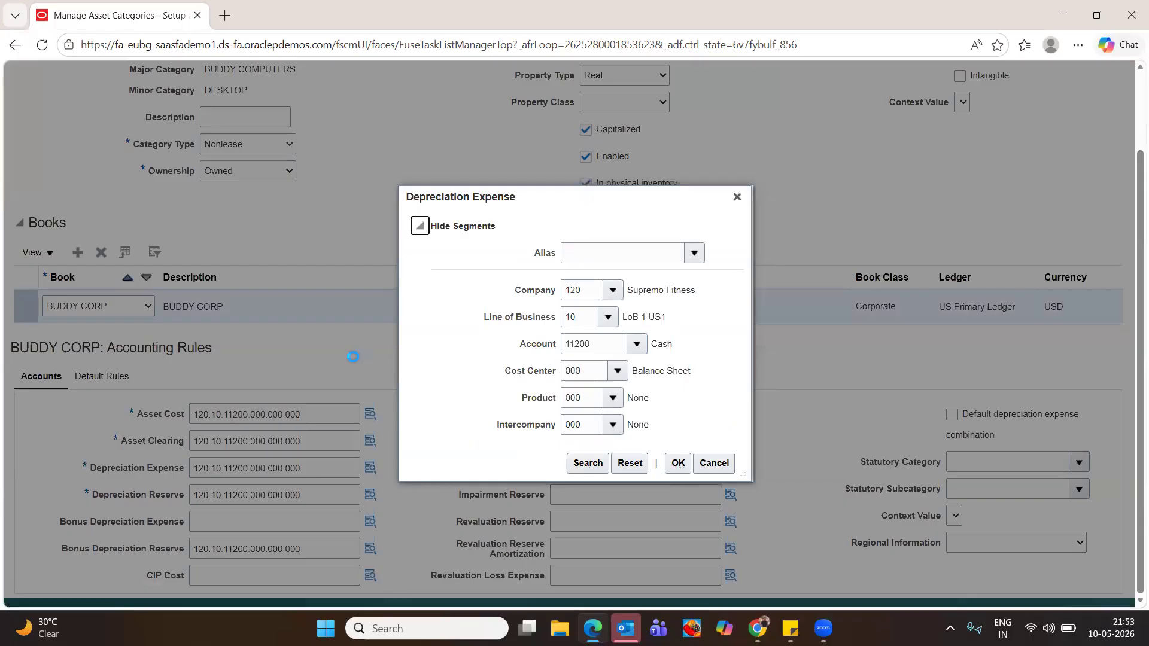
left_click(678, 463)
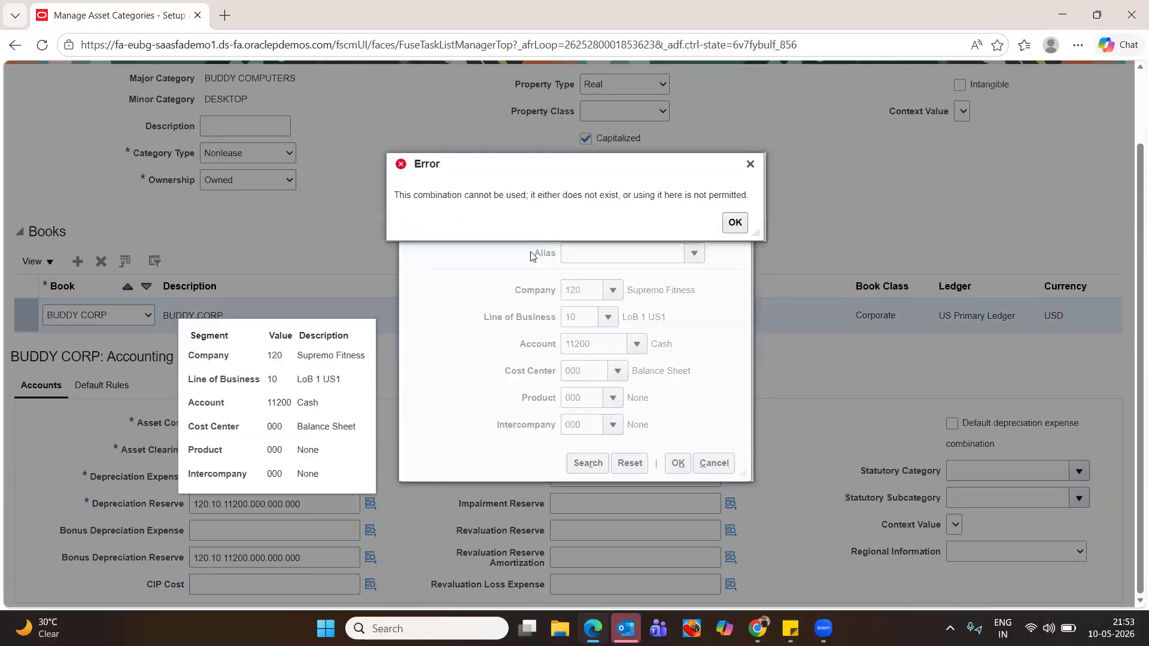
left_click(734, 222)
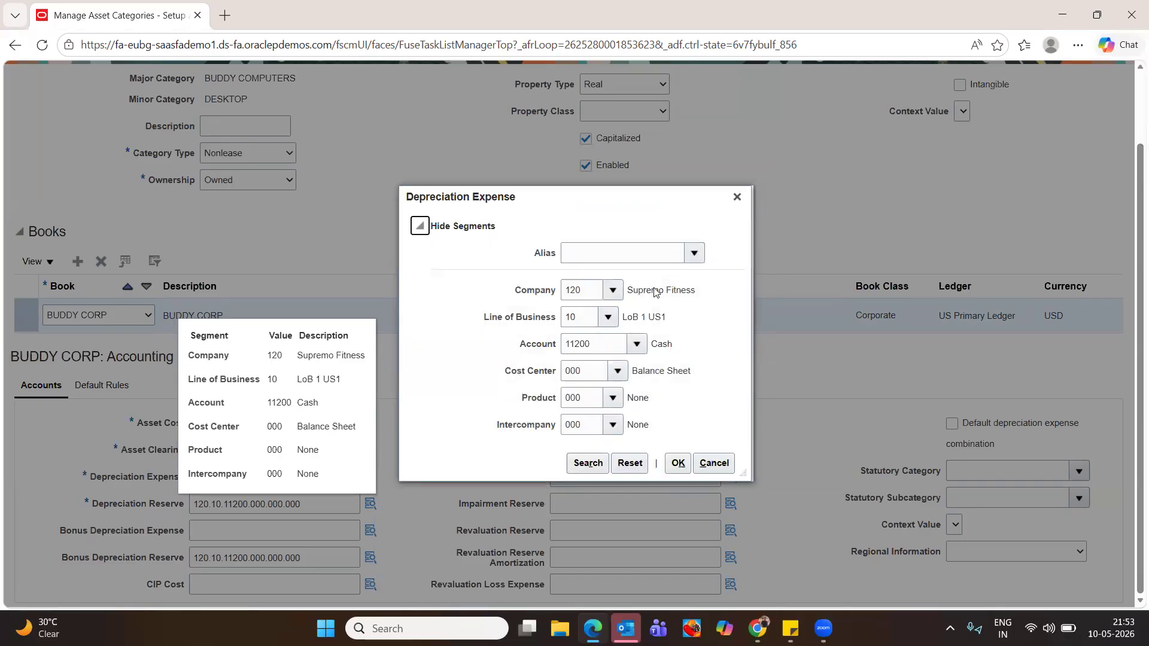
left_click(693, 253)
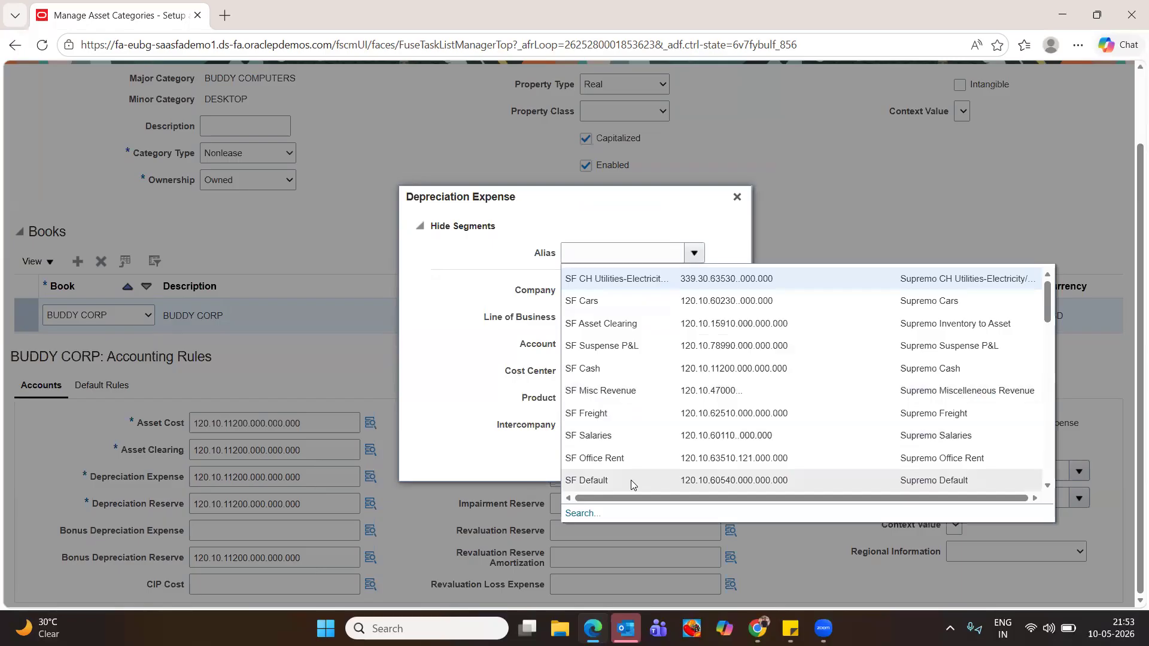
left_click(631, 480)
left_click(676, 463)
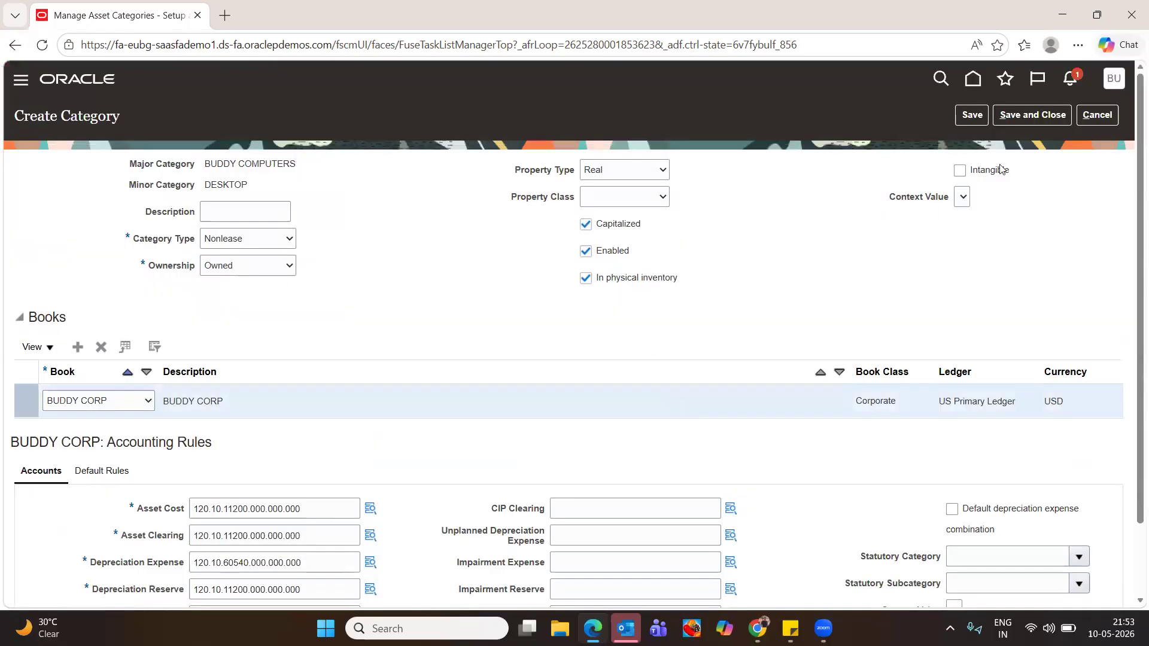
left_click(979, 119)
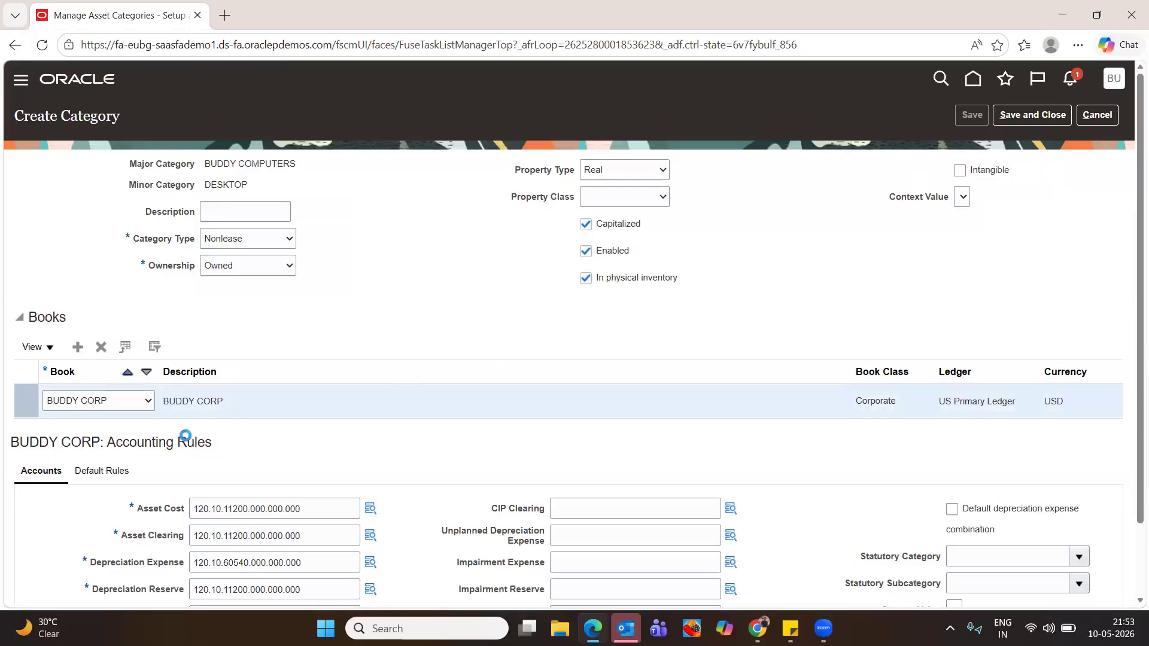
left_click(102, 482)
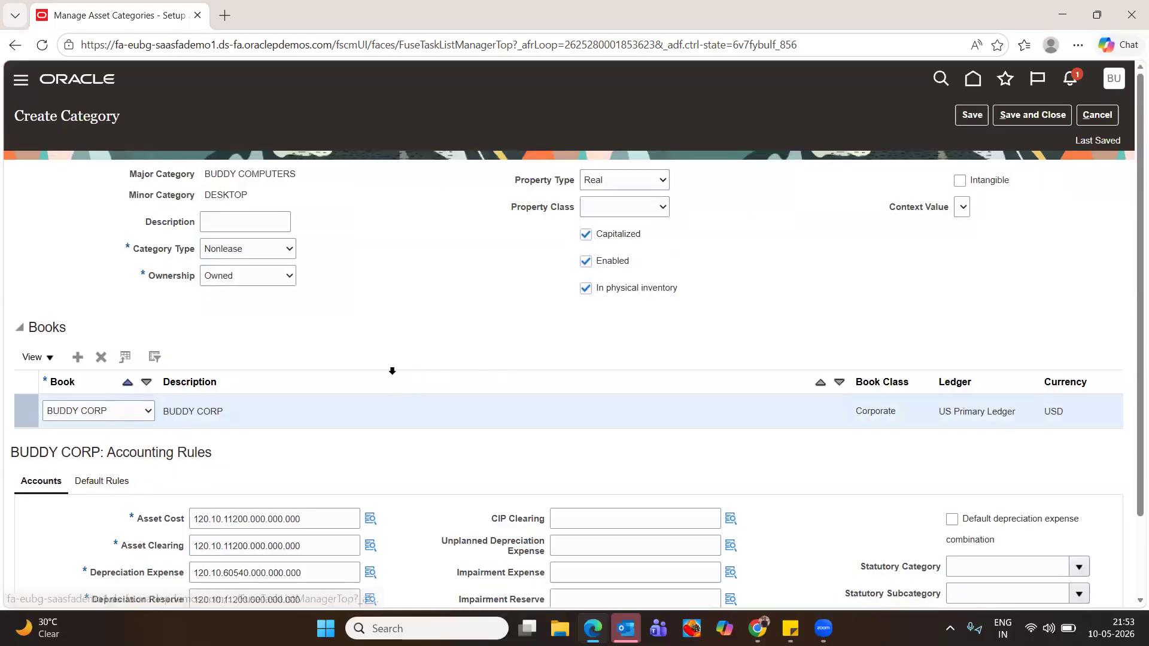
Add a default depreciation rule row using method JP-200DB 13
scroll(371, 383, "down", 1)
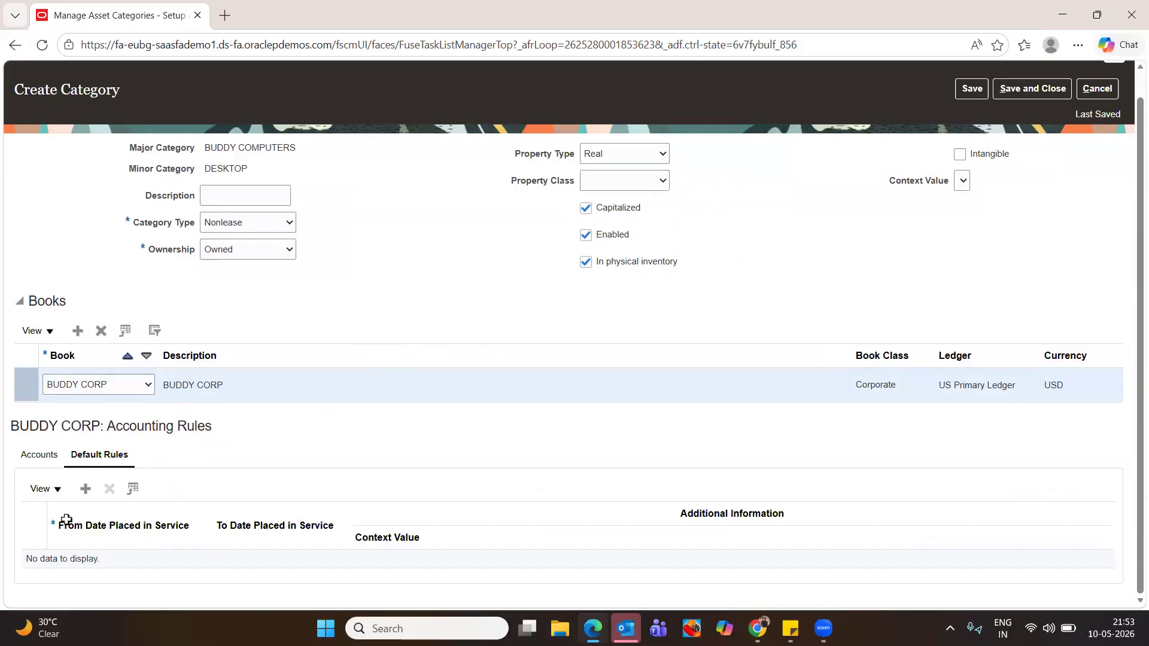
left_click(85, 488)
scroll(567, 420, "down", 6)
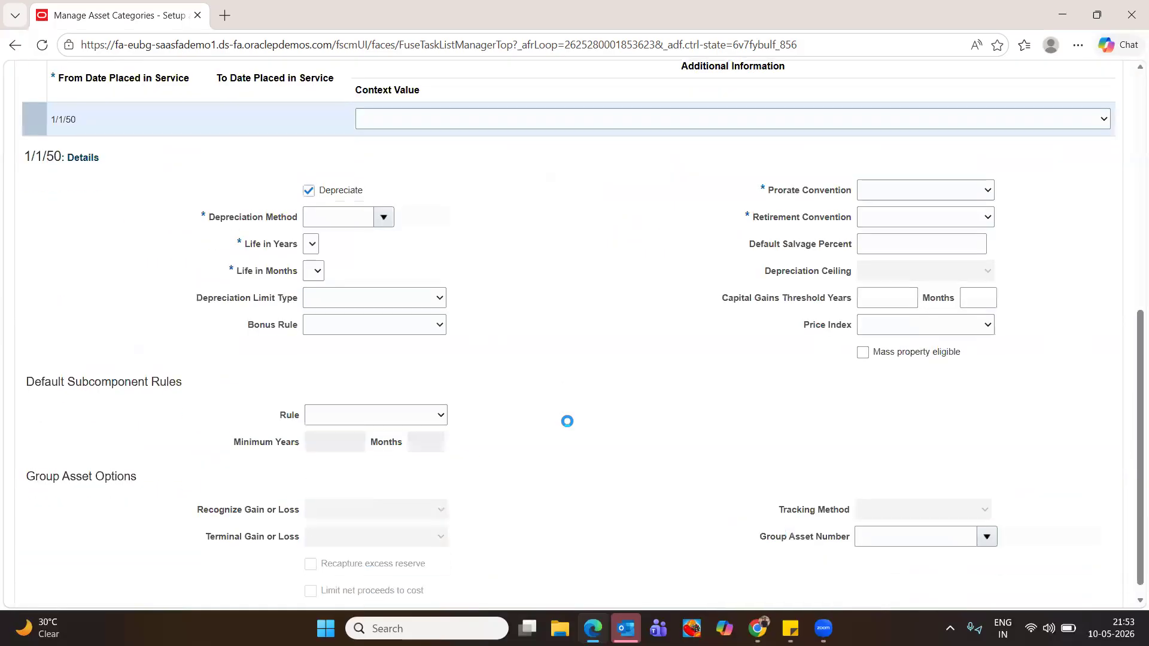
left_click(378, 366)
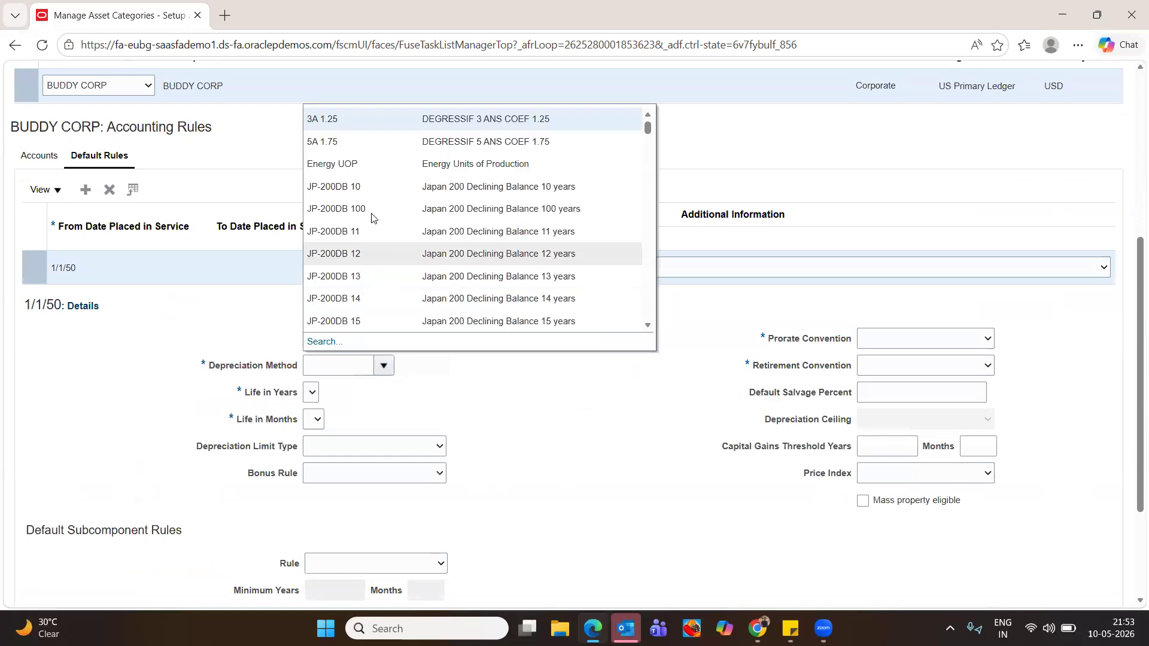
left_click(371, 274)
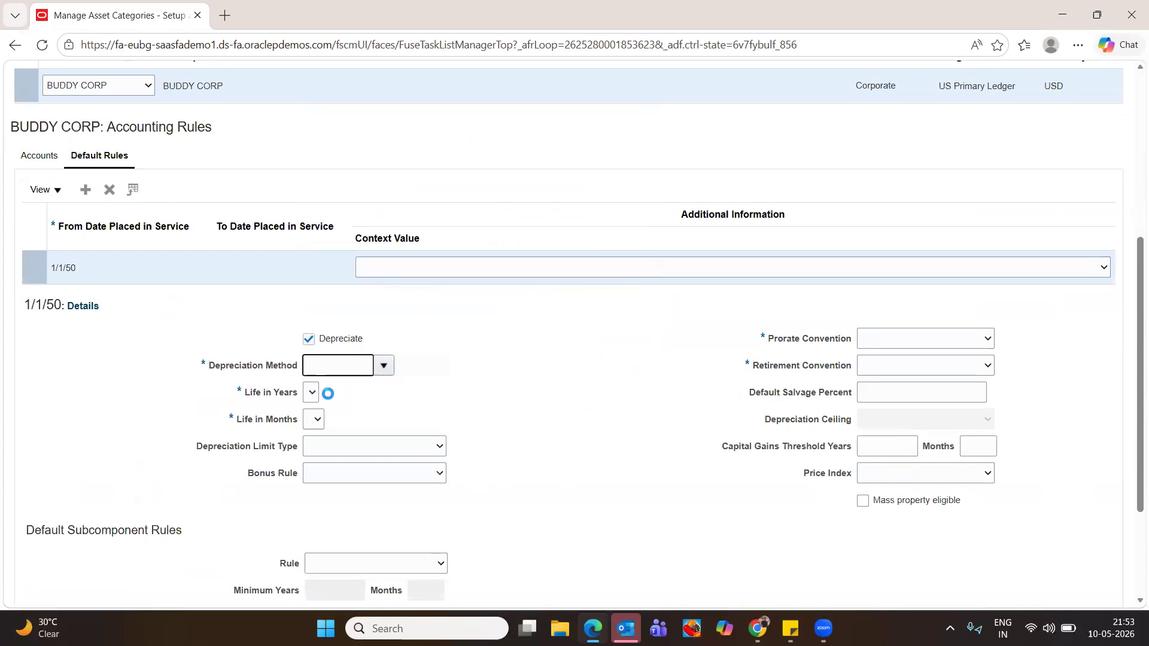
Set the rule's life to 13 years, 0 months and bring up the depreciation method search
left_click(323, 397)
left_click(317, 430)
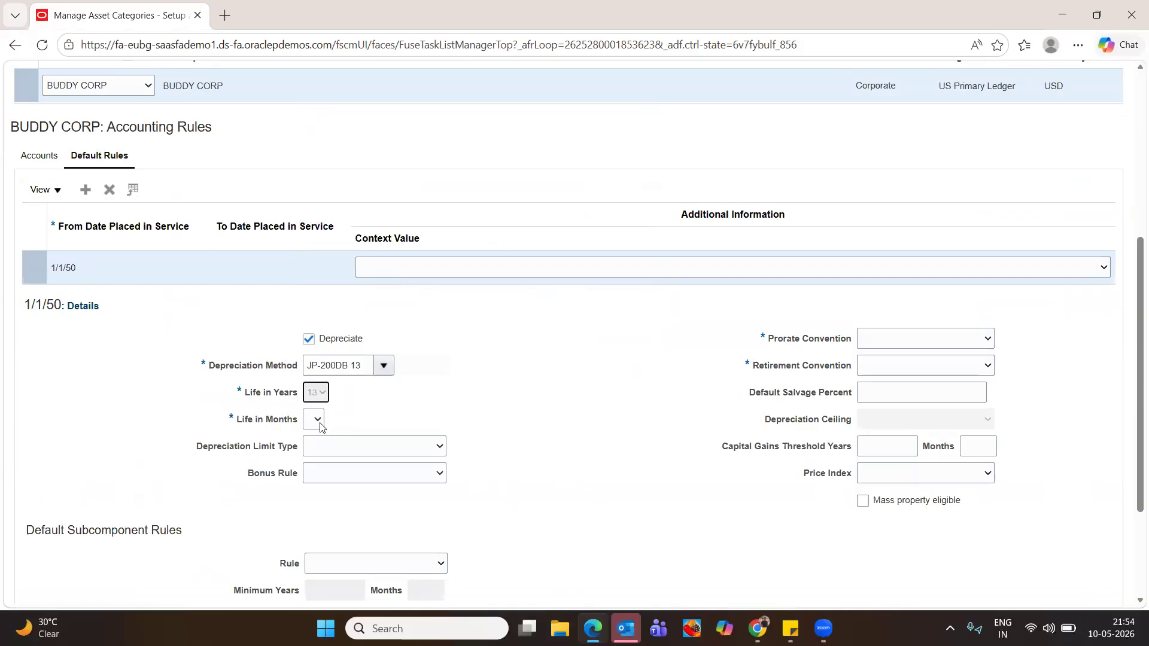
left_click(319, 421)
left_click(313, 443)
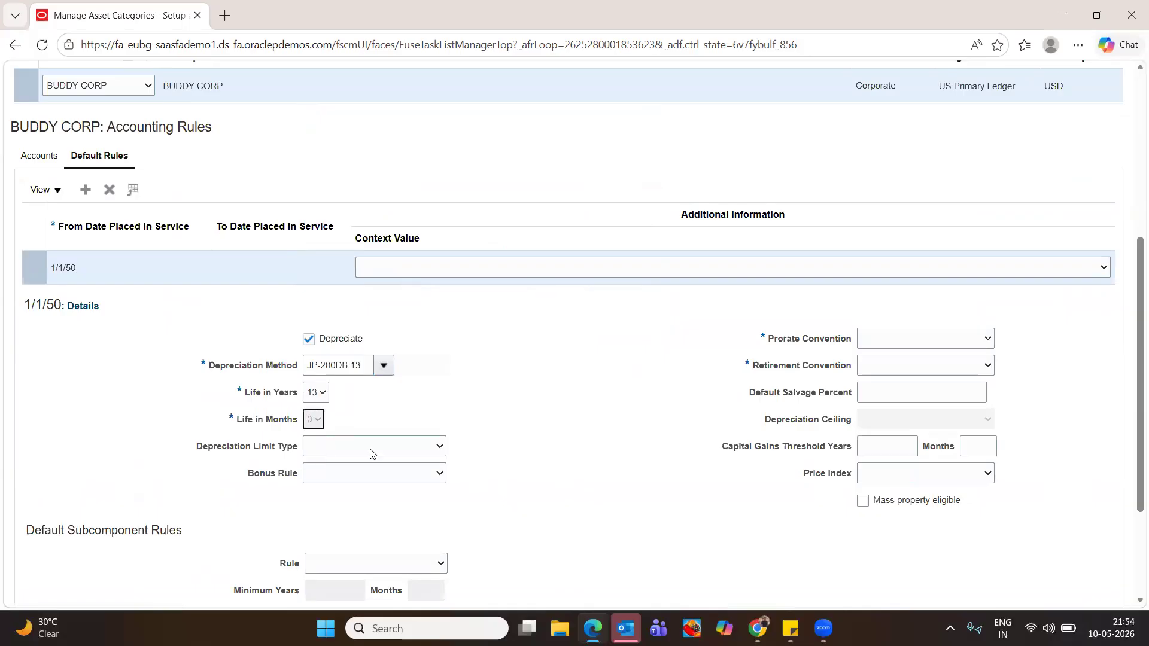
scroll(589, 393, "down", 3)
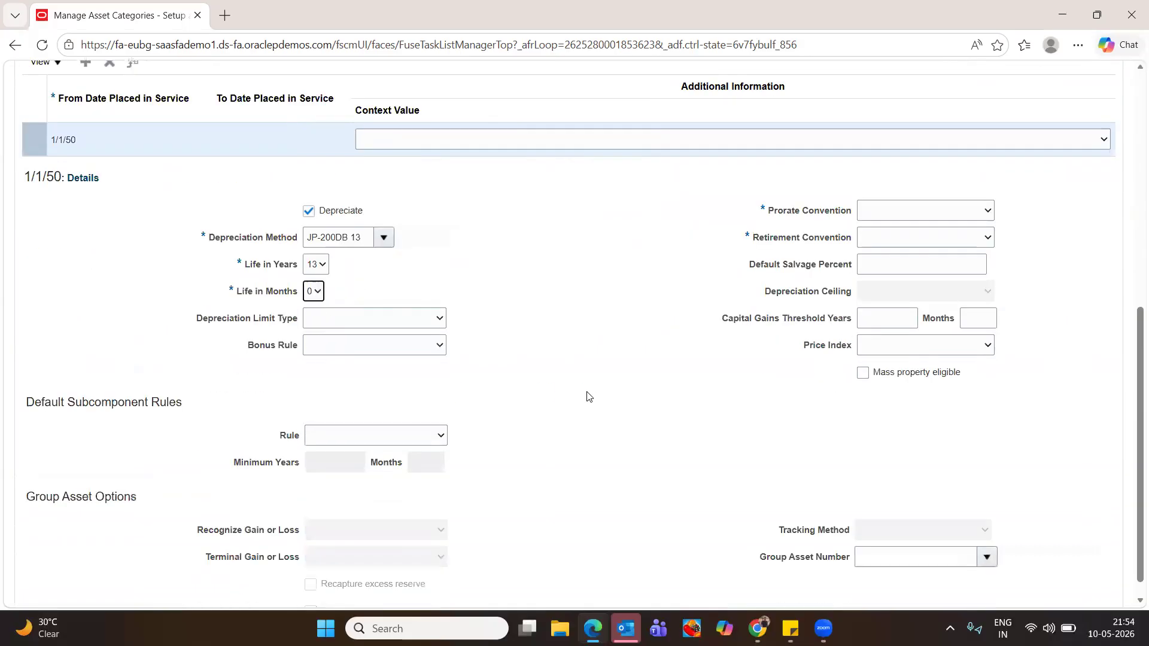
scroll(604, 392, "up", 2)
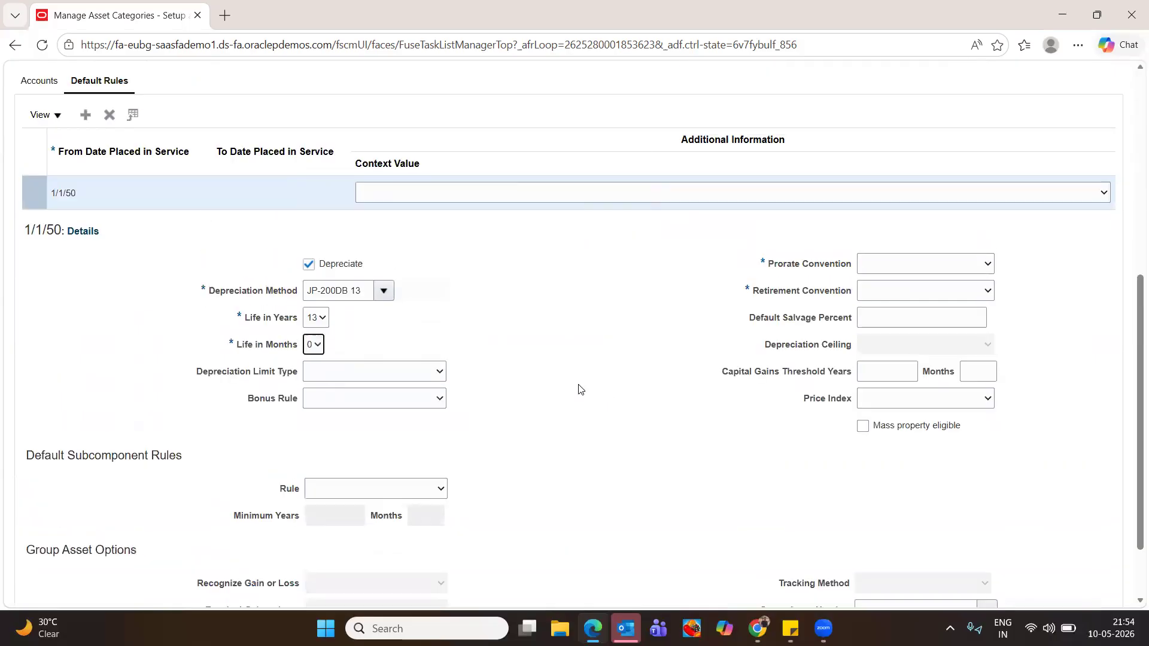
left_click(383, 291)
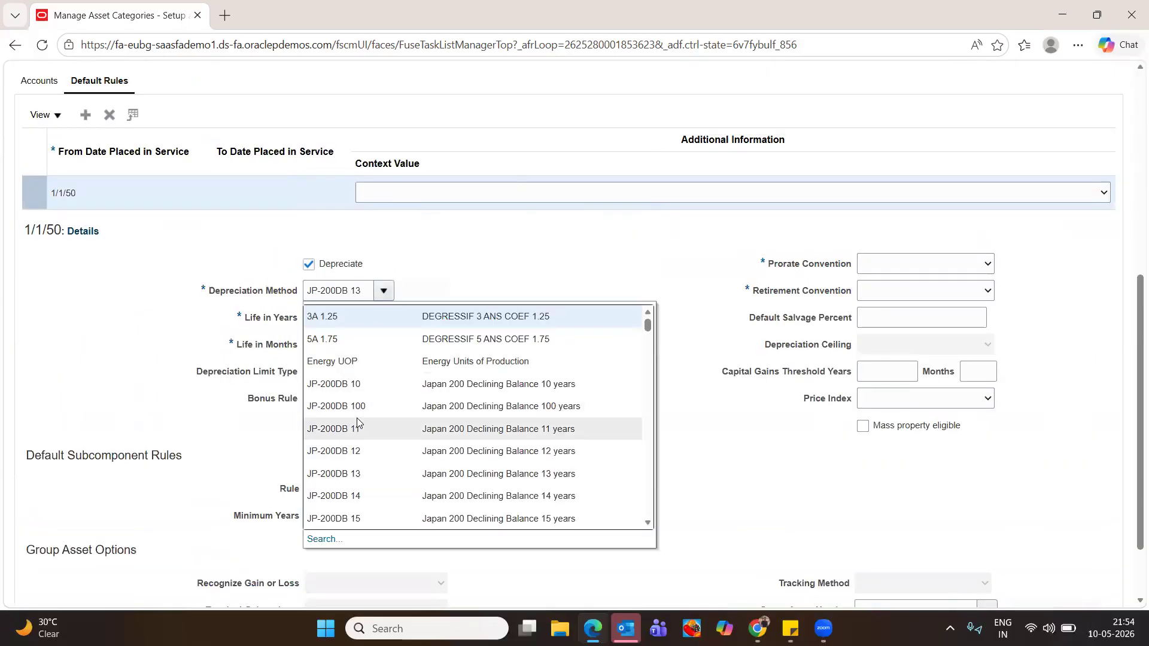
left_click(330, 539)
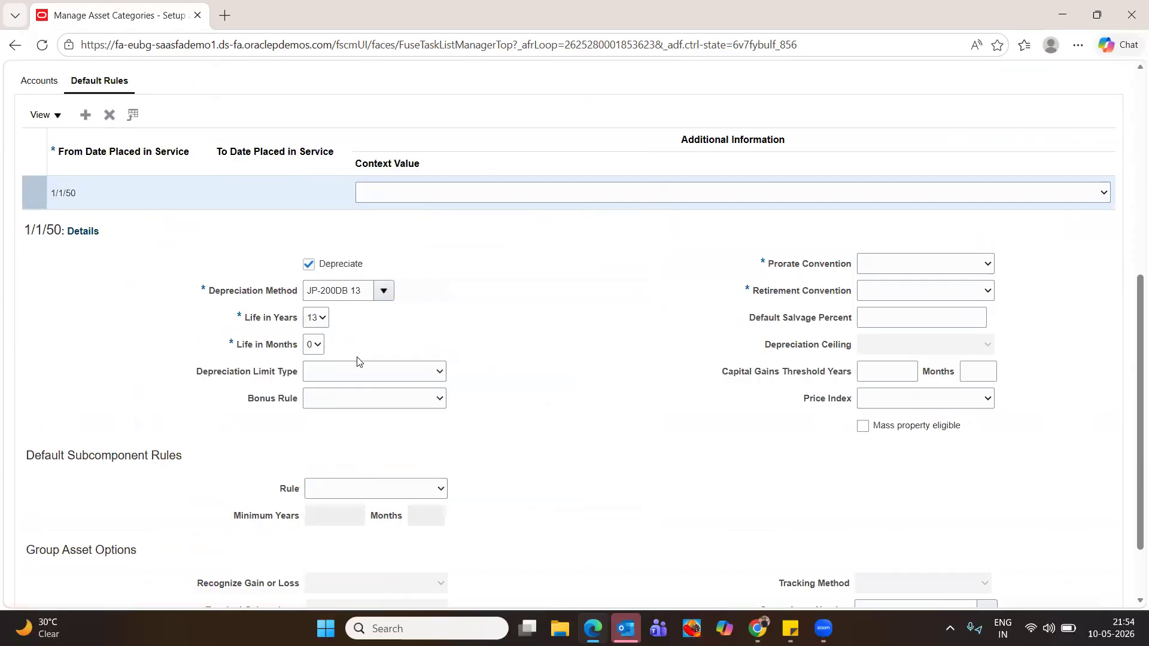
Search for and select the STL Straight-Line depreciation method
triple_click(568, 306)
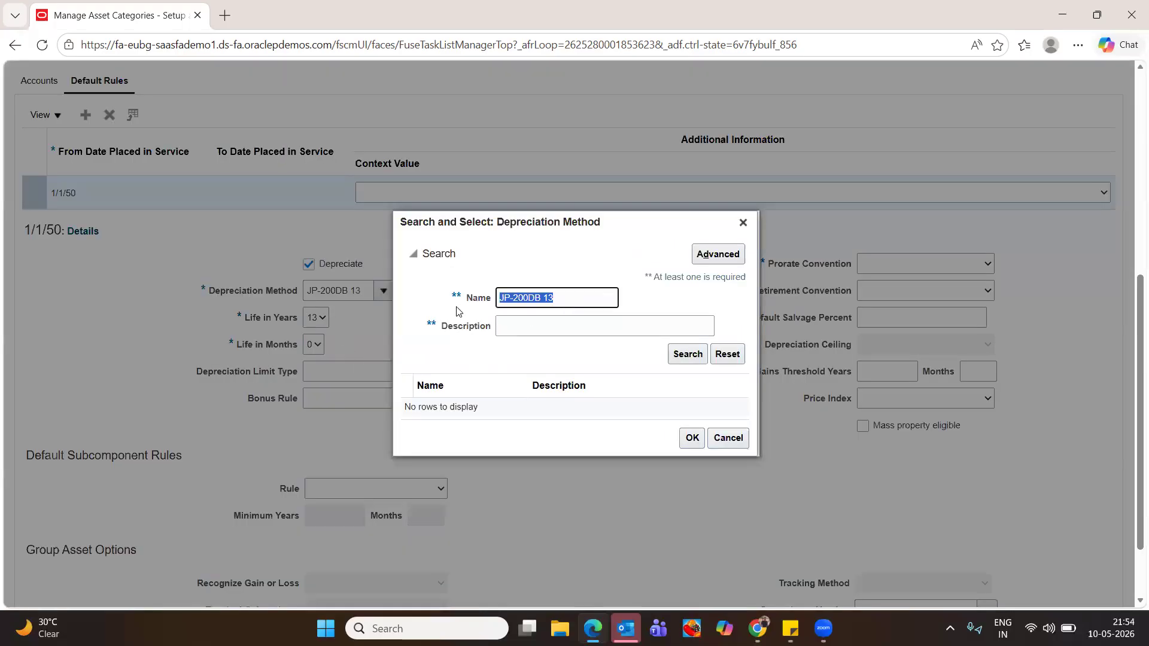
type("straight")
left_click(688, 354)
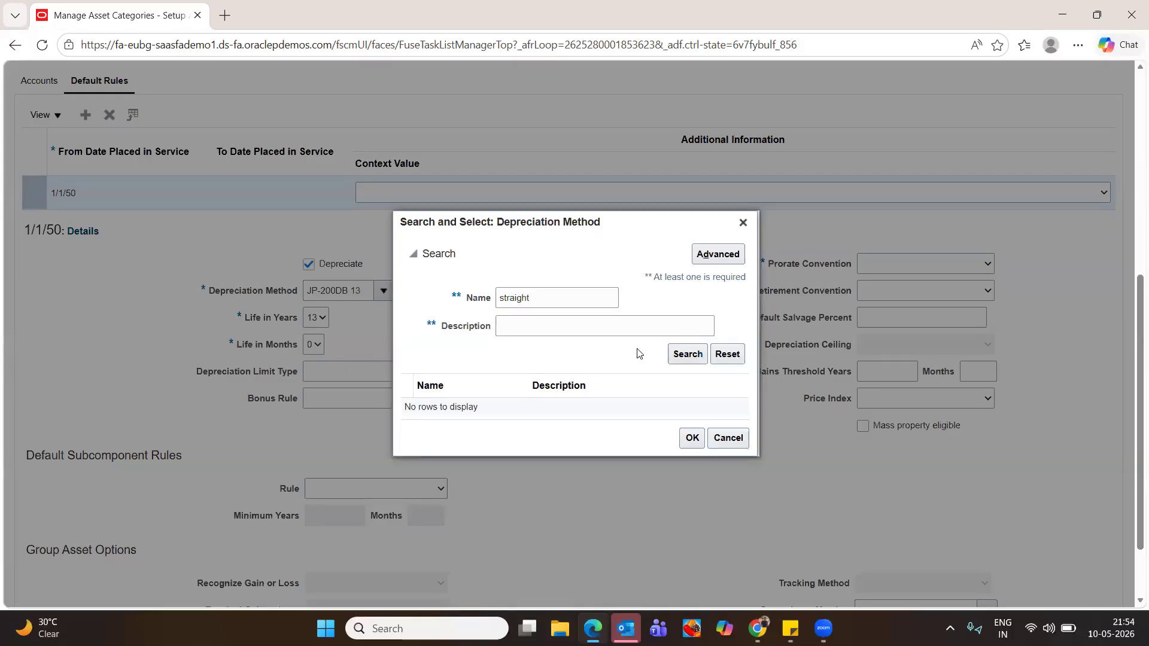
key("BackSpace")
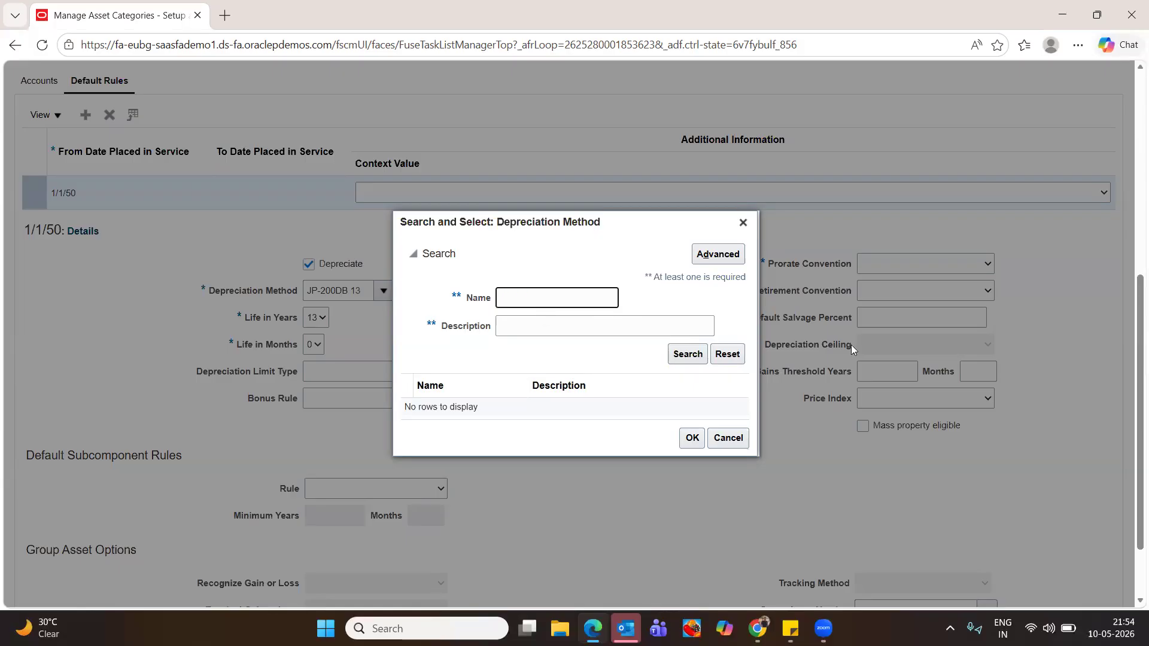
left_click(693, 356)
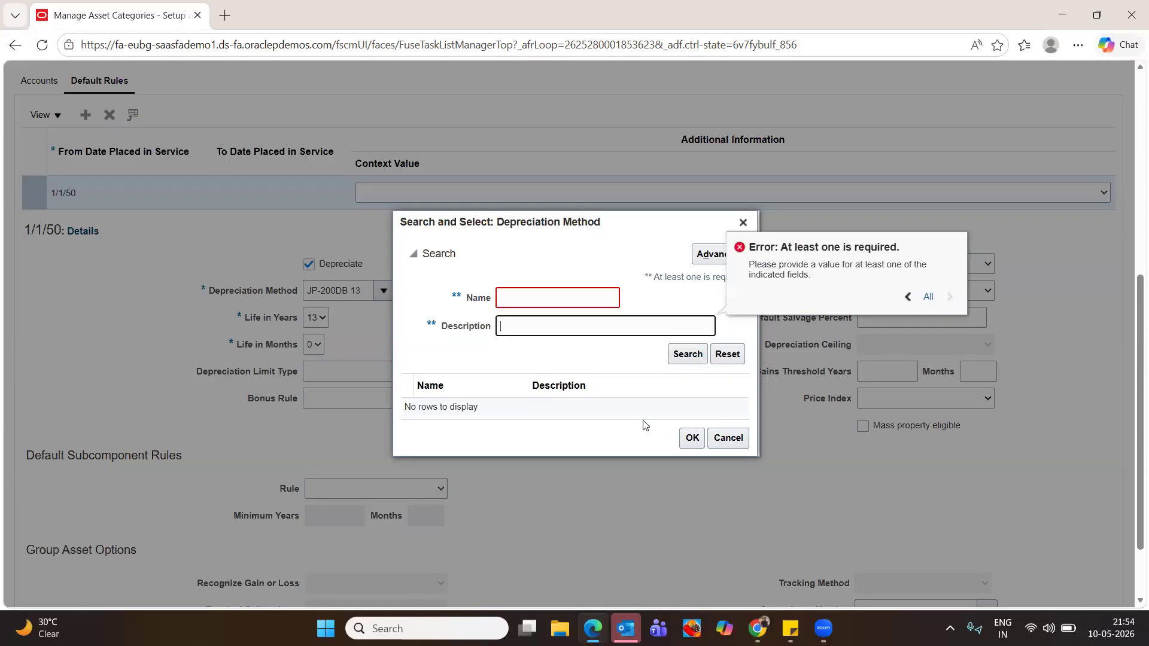
left_click(546, 298)
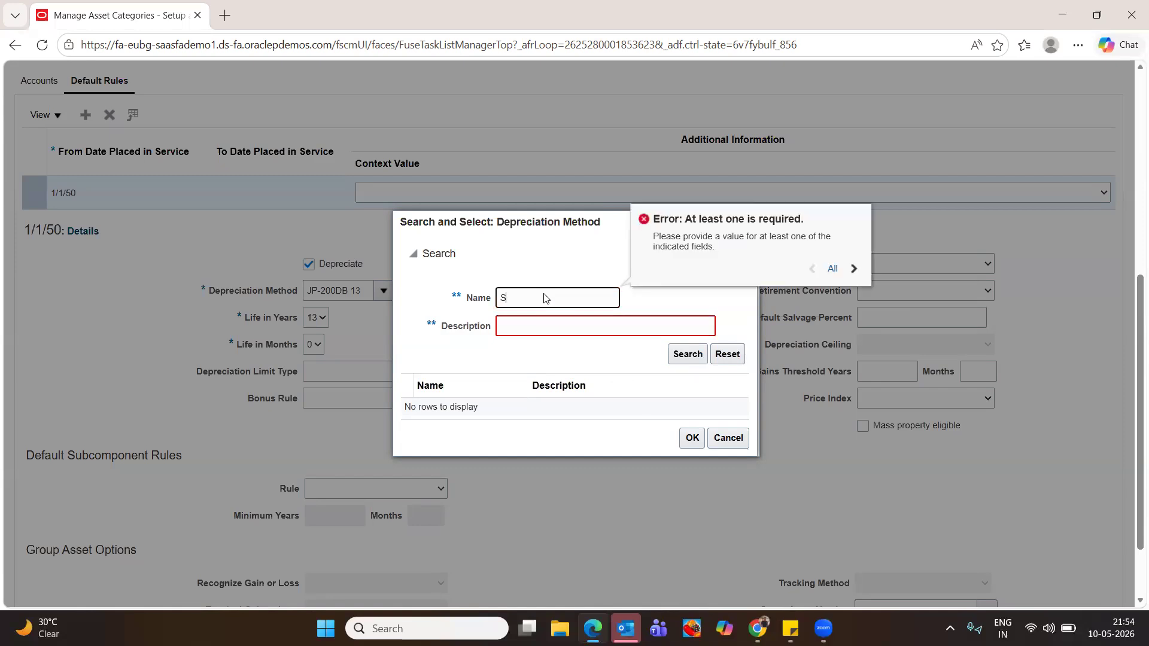
left_click(682, 355)
left_click(557, 396)
left_click(691, 452)
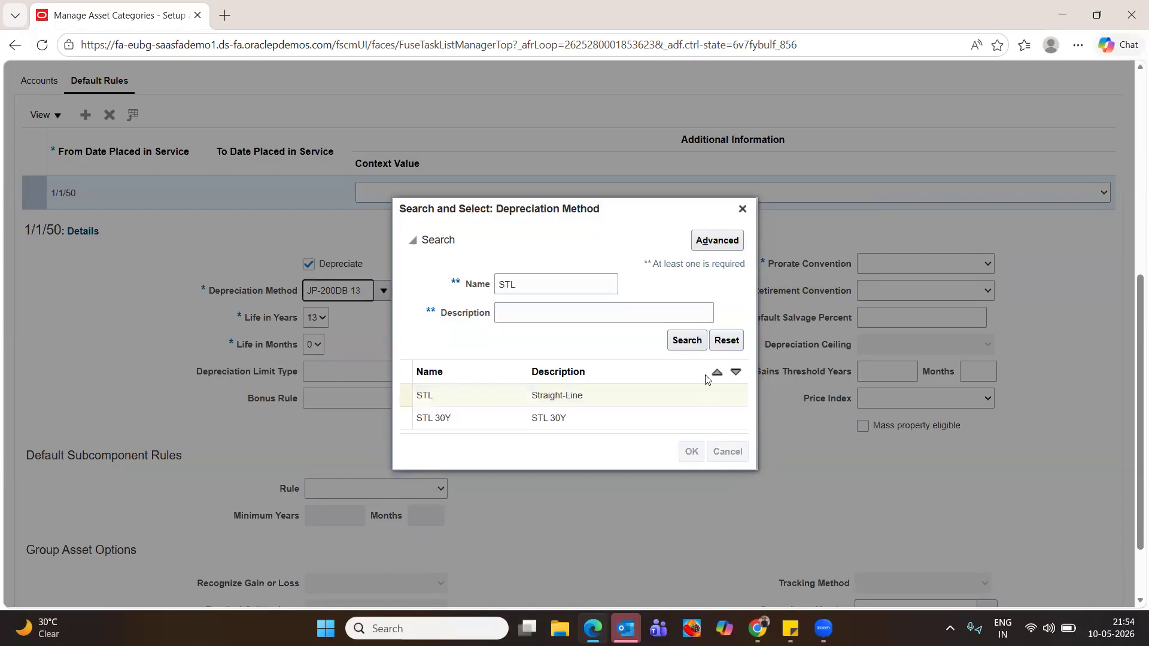
Set life to 10 years, 0 months with Buddy PROR prorate and retirement conventions
left_click(323, 318)
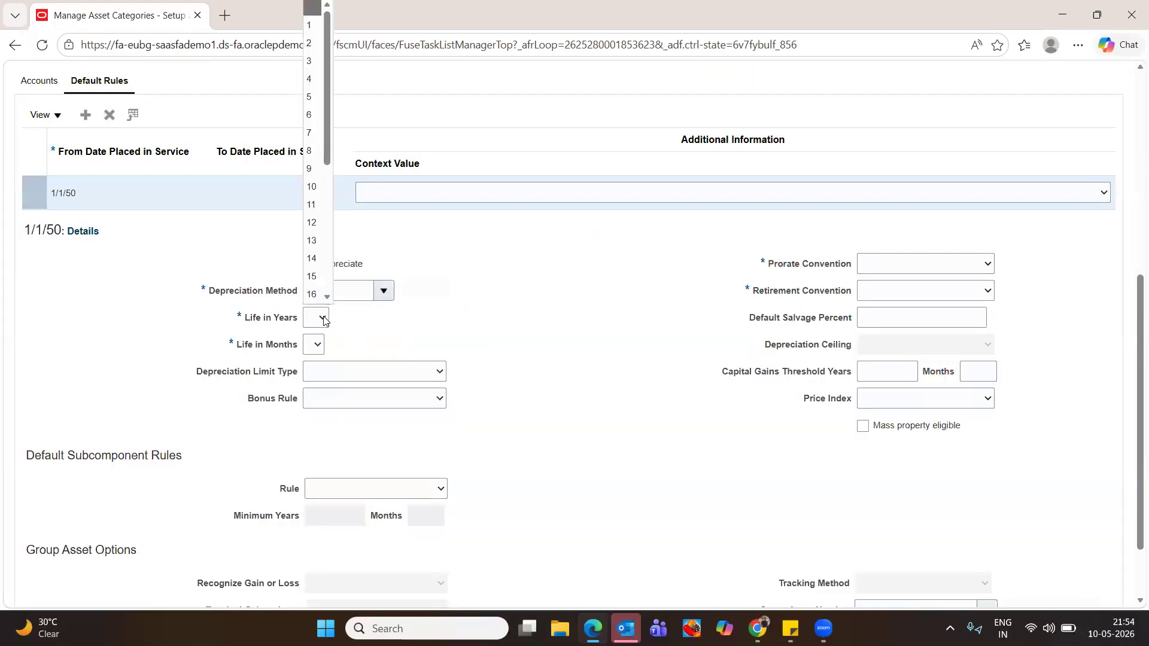
left_click(311, 186)
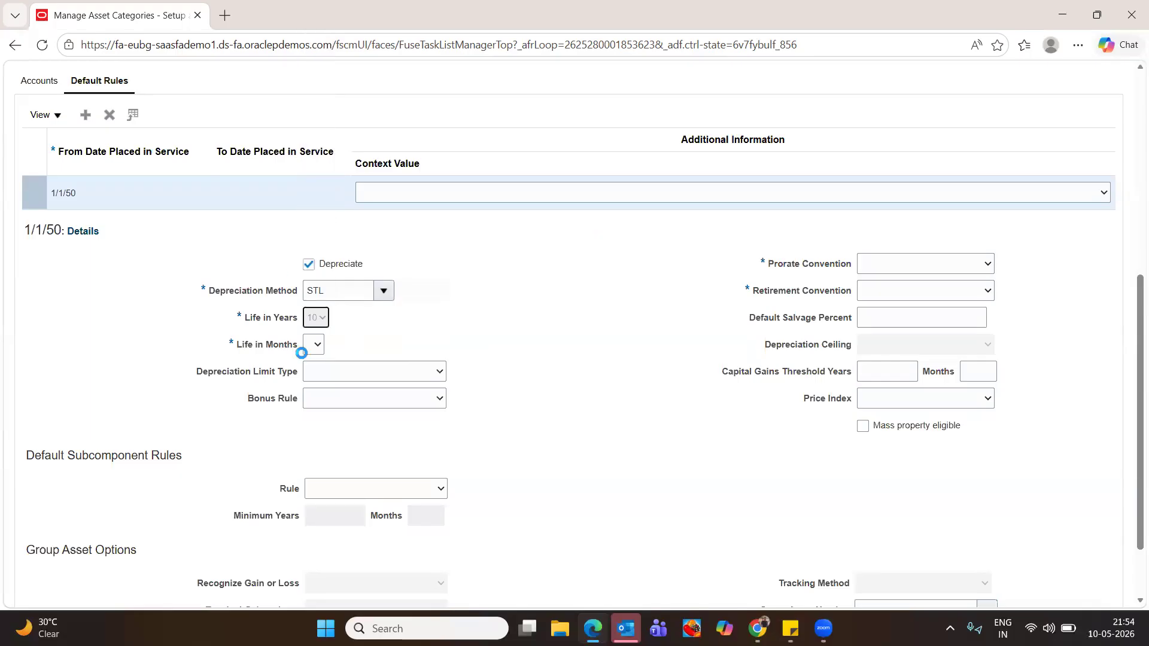
left_click(313, 345)
left_click(311, 385)
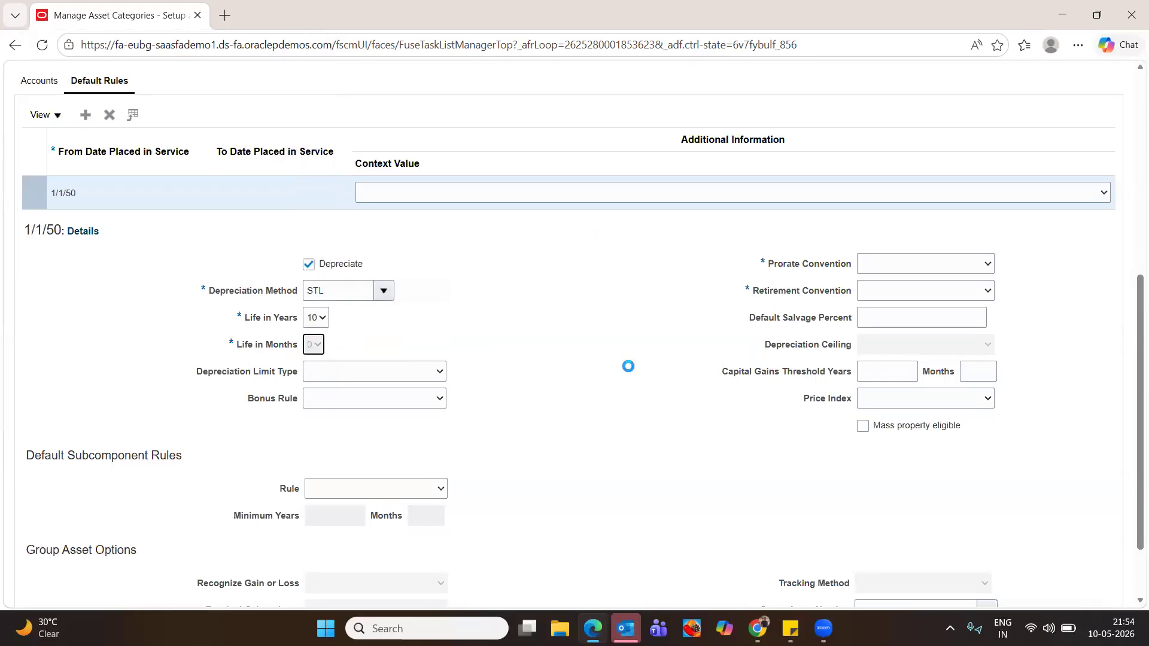
left_click(956, 273)
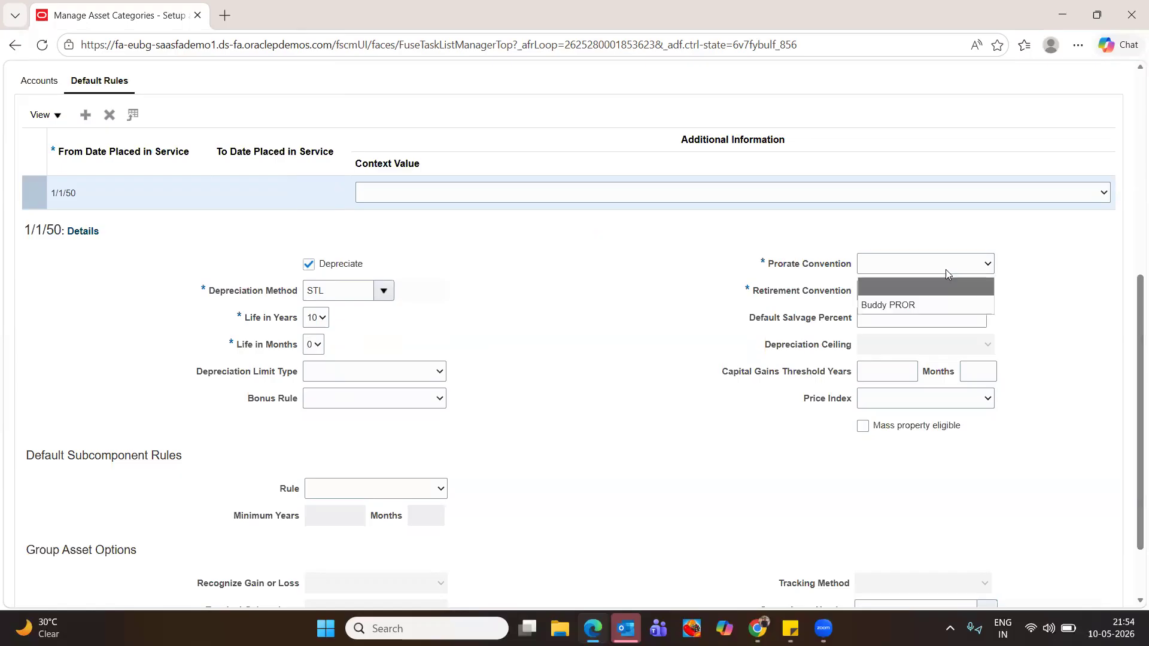
left_click(927, 304)
left_click(896, 293)
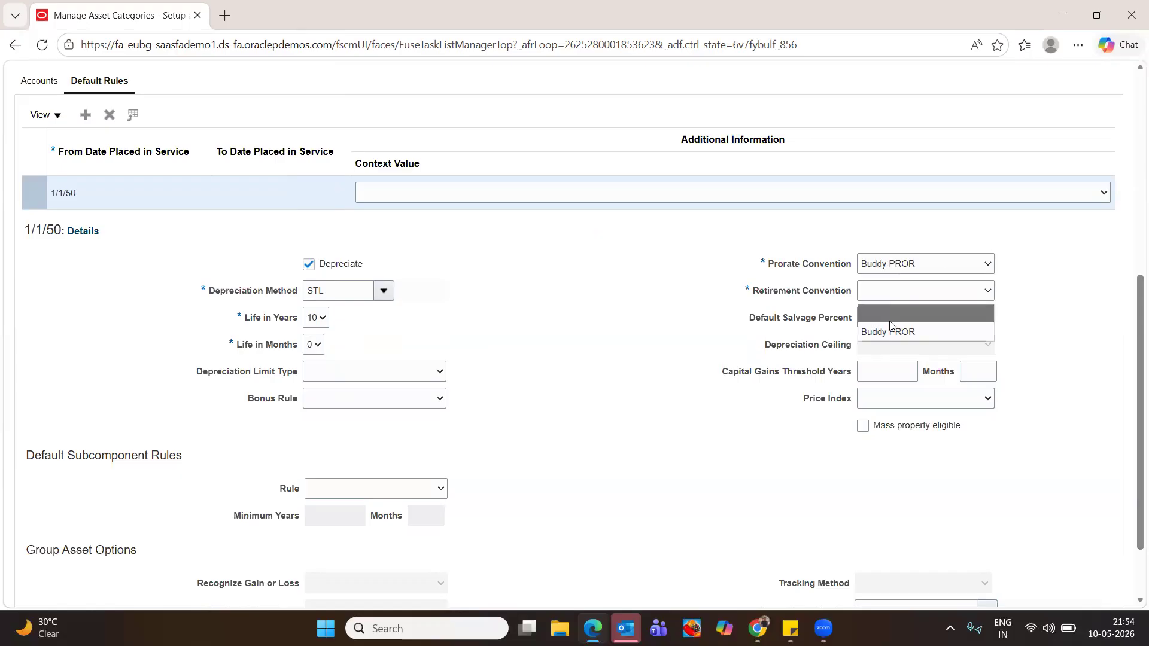
left_click(876, 335)
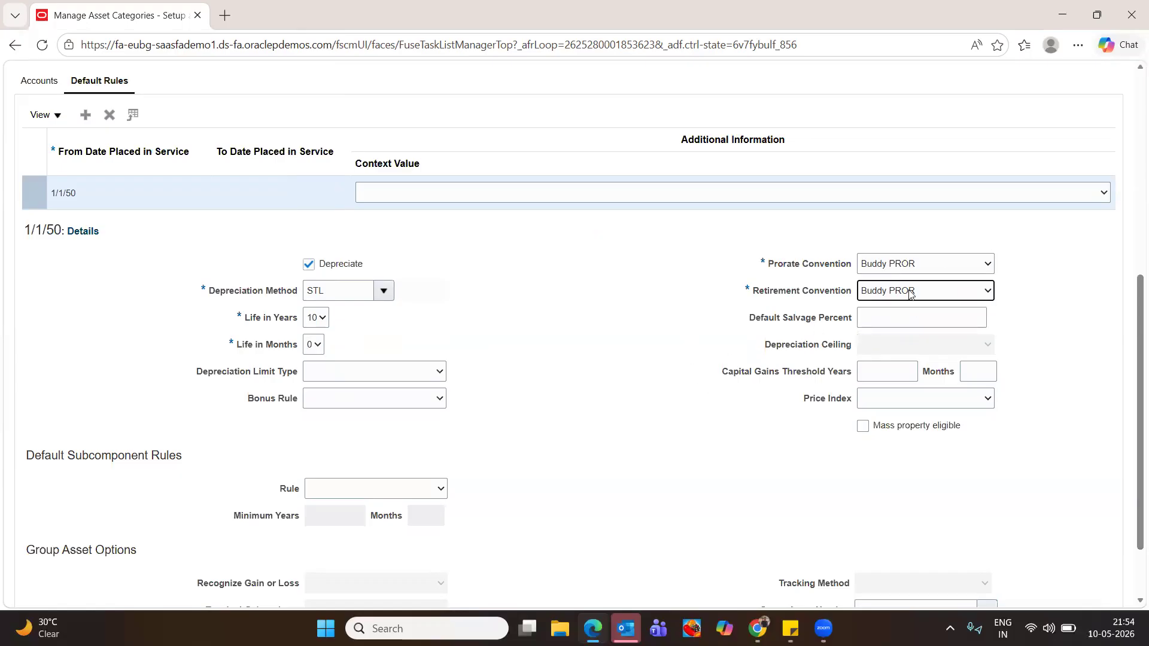
Save and close the category and return to the Setup: Financials task list
scroll(637, 399, "down", 2)
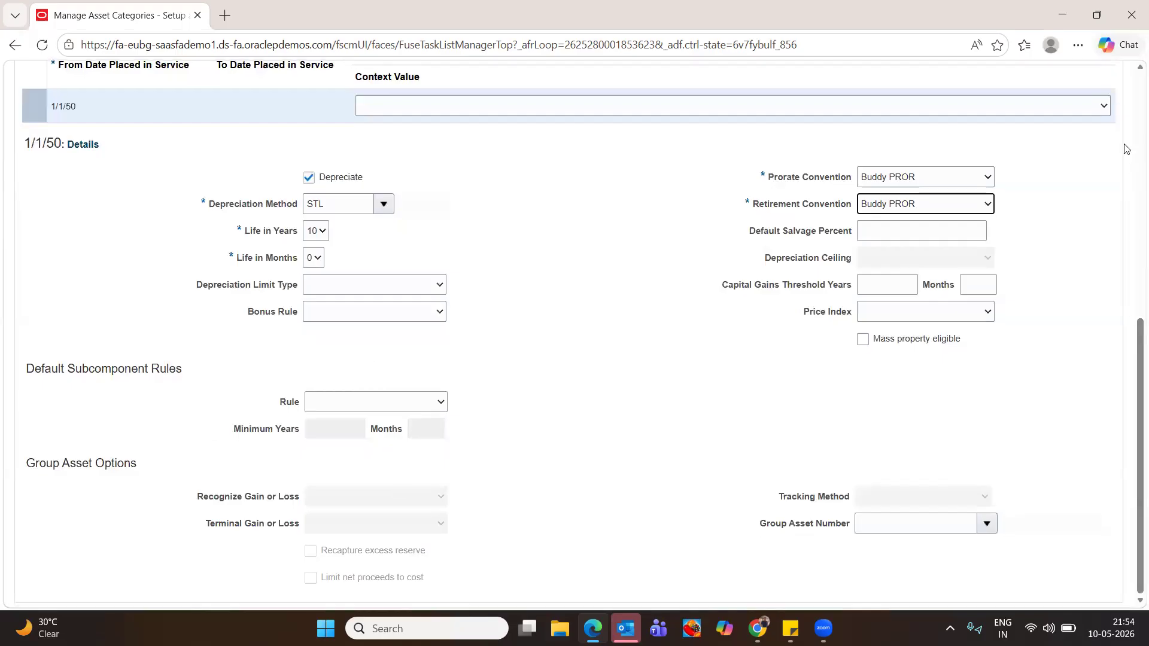
scroll(1132, 136, "up", 8)
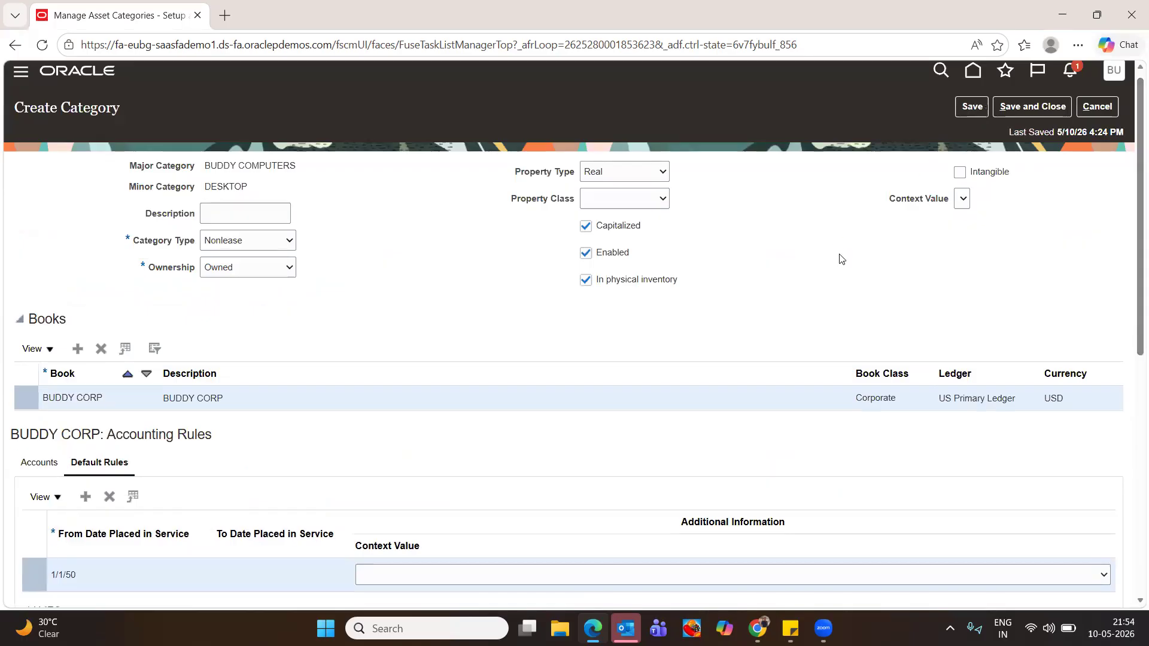
left_click(1032, 107)
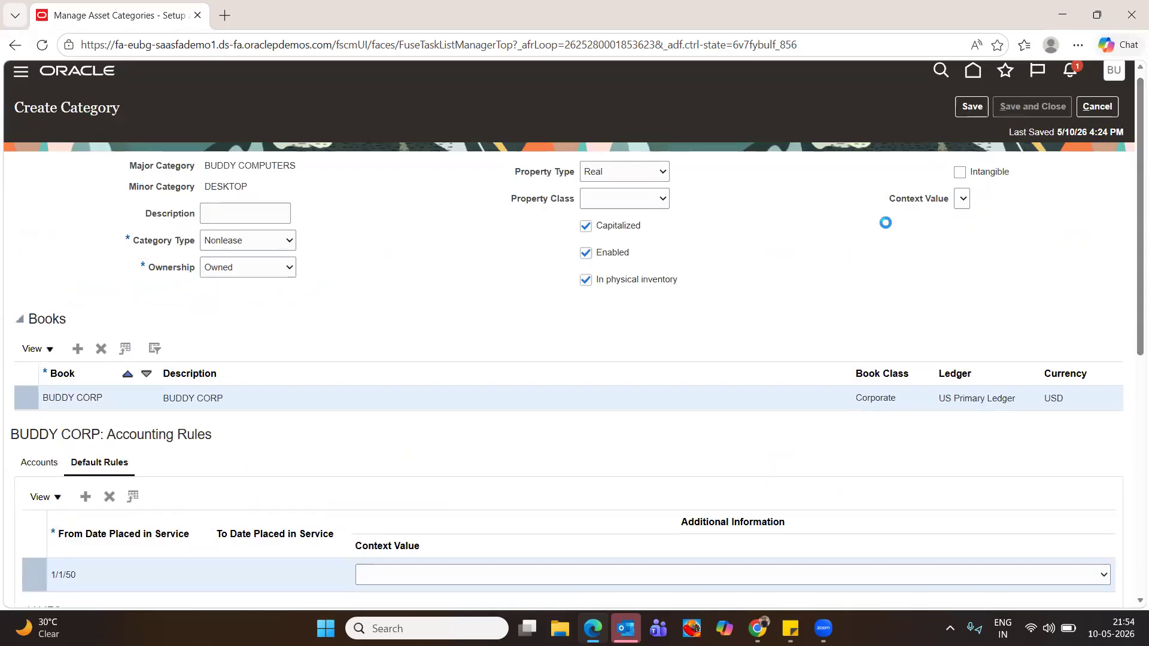
left_click(1110, 126)
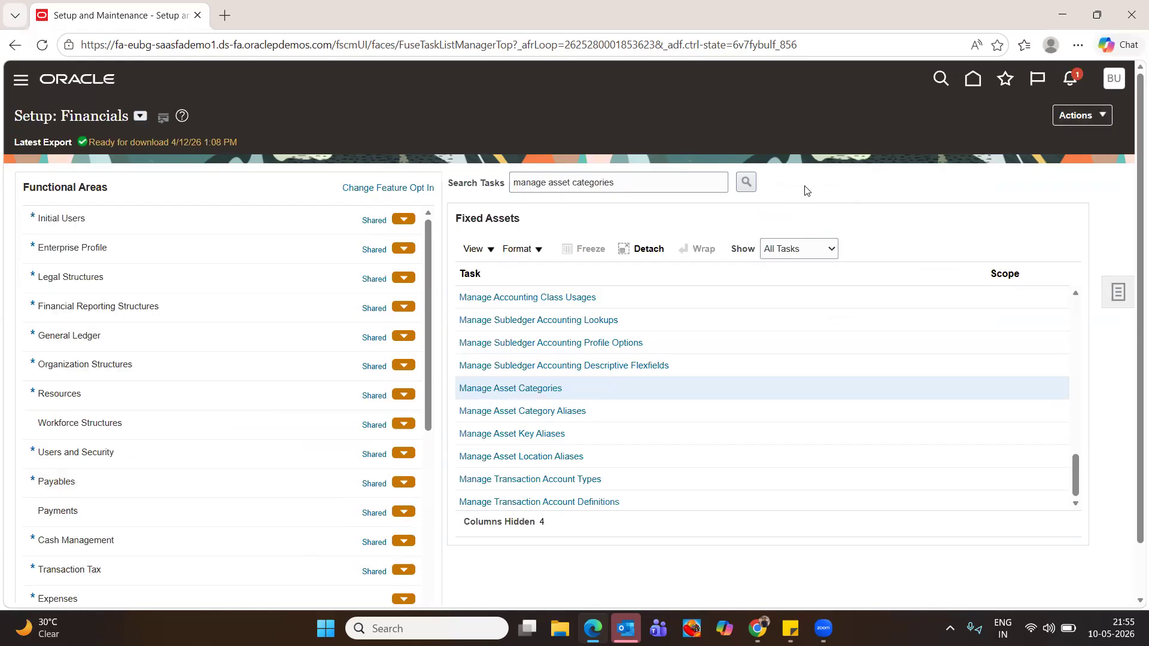
Search 'manage data access', open Manage Data Access for Users, and start a new assignment for the user
left_click_drag(612, 181, 548, 182)
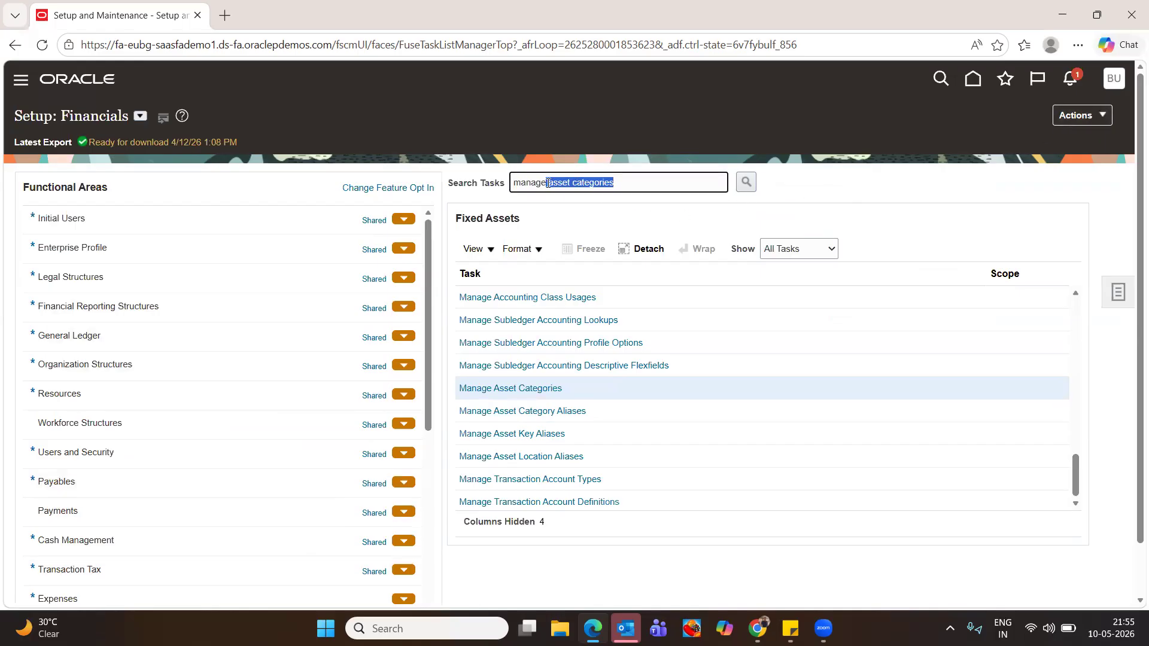
key("BackSpace")
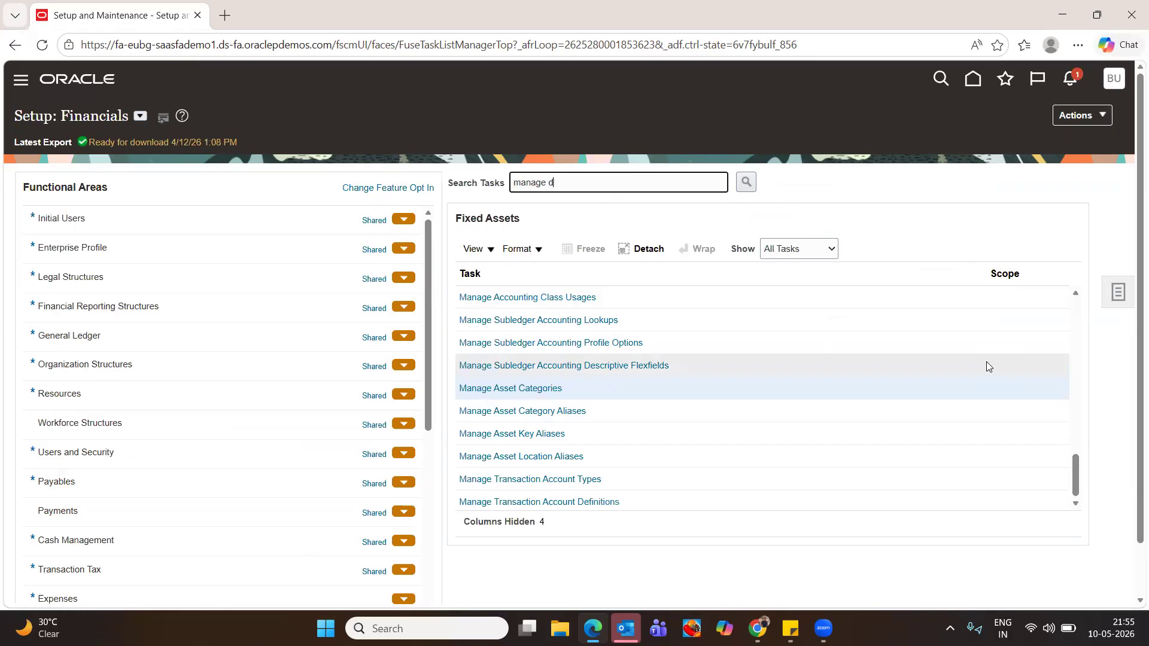
type("ss")
key("Return")
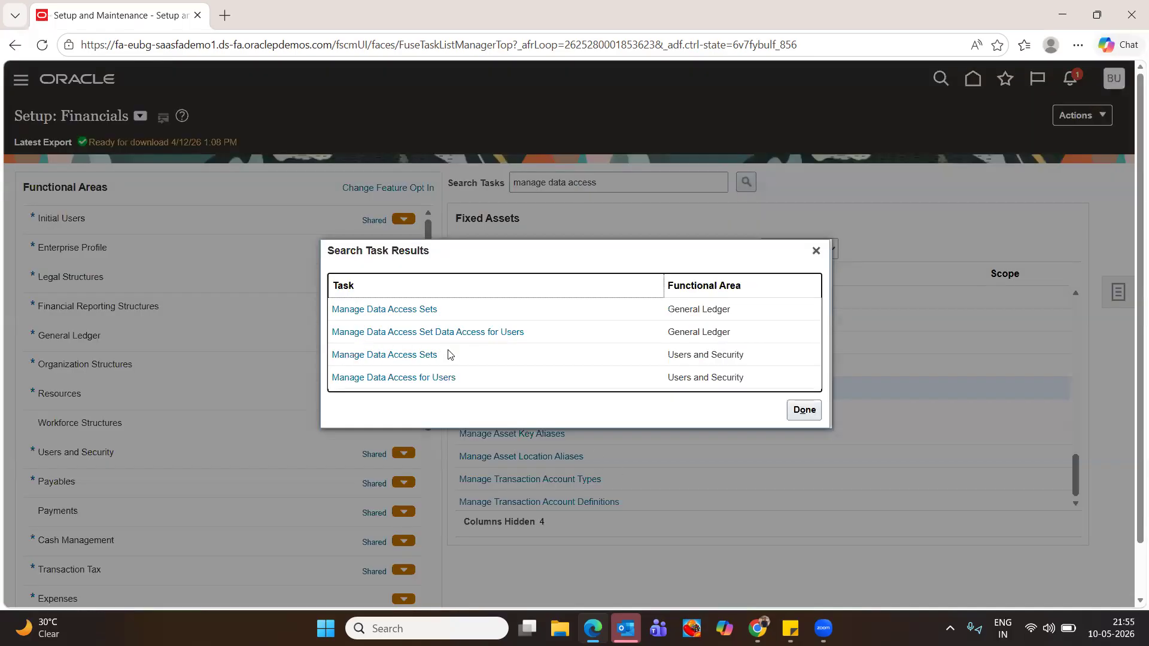
left_click(411, 376)
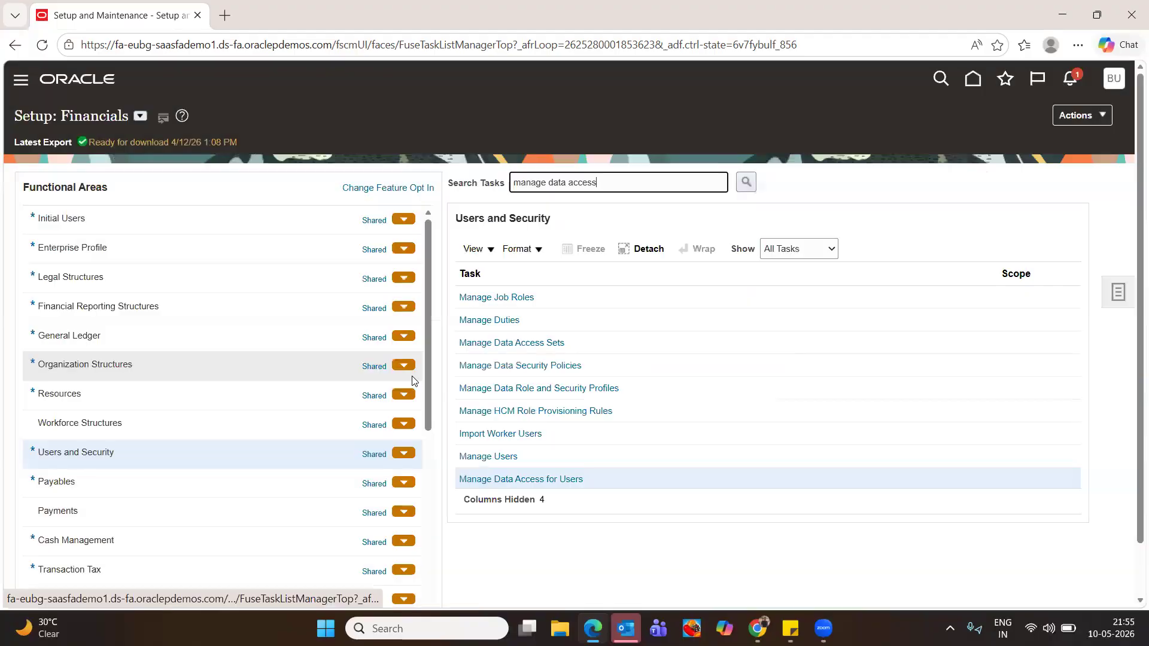
left_click(514, 479)
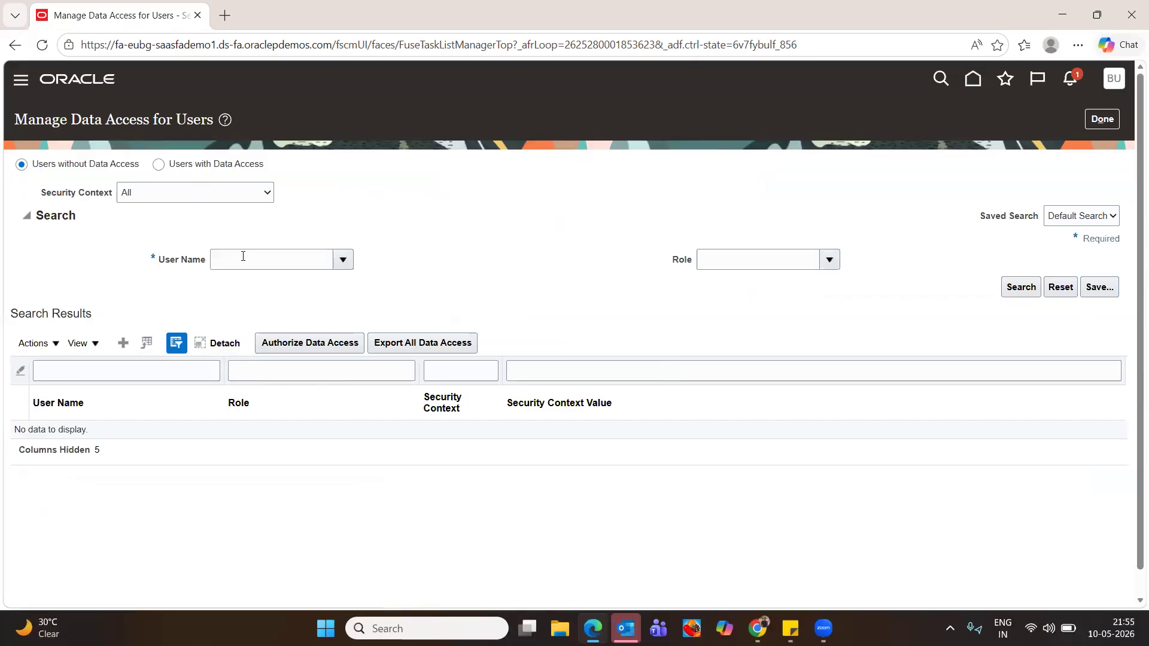
left_click(124, 345)
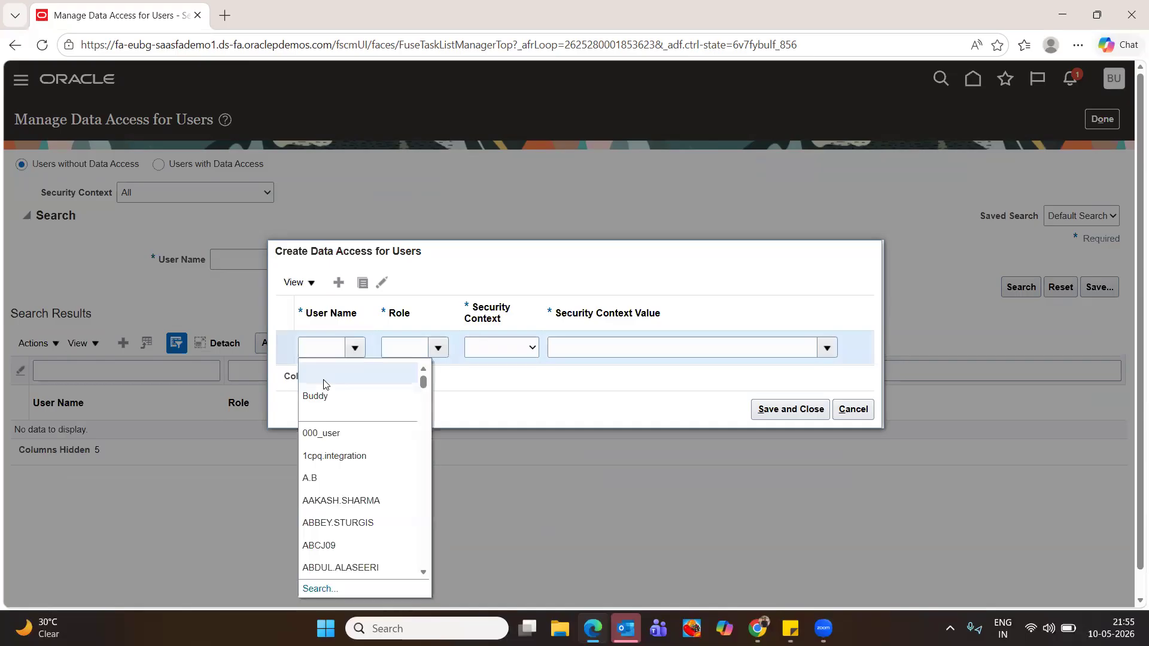
left_click(329, 396)
Grant the user Asset Accountant access to the Asset book BUDDY CORP and save it
left_click(438, 347)
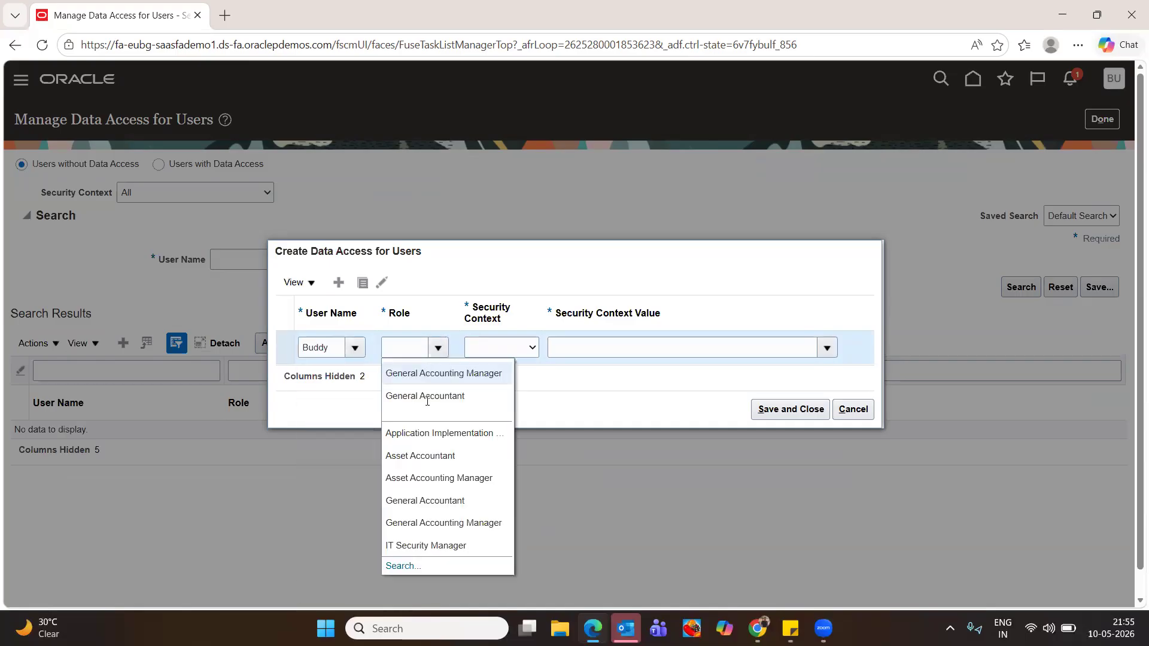
left_click(420, 456)
left_click(532, 347)
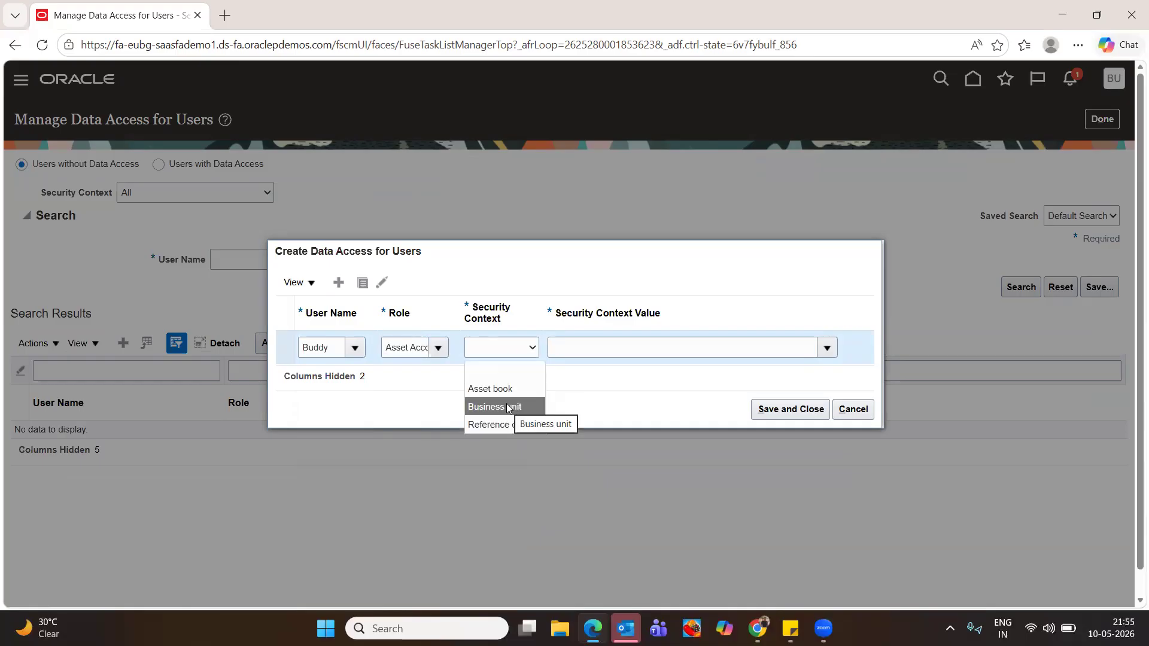
left_click(507, 388)
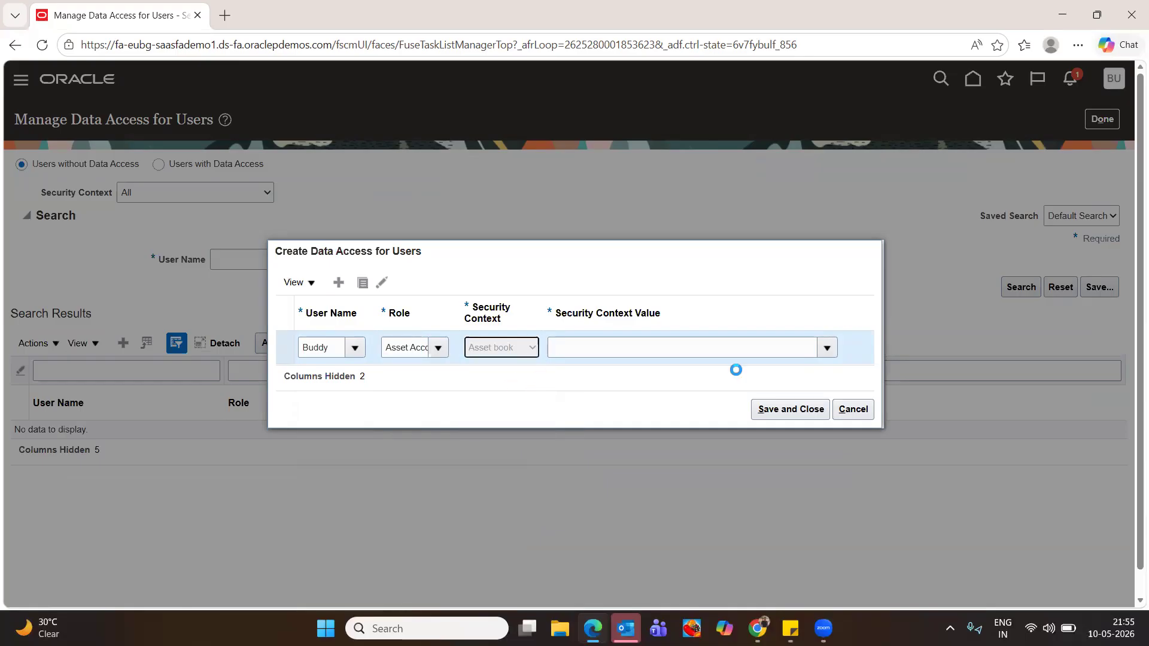
left_click(823, 351)
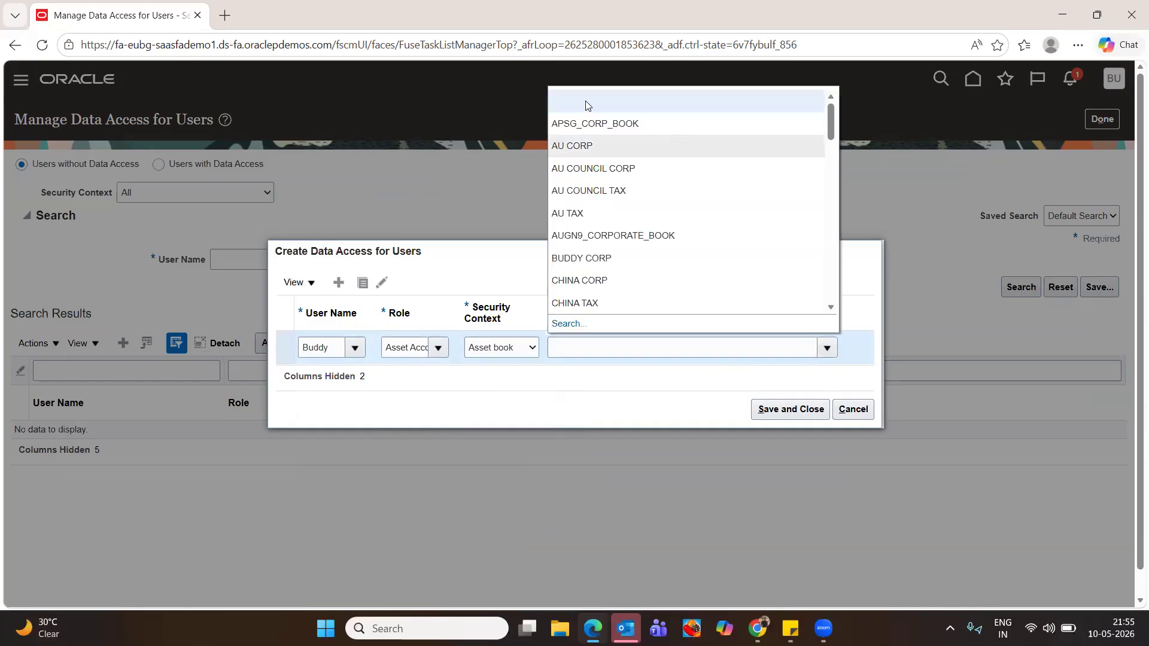
left_click(582, 258)
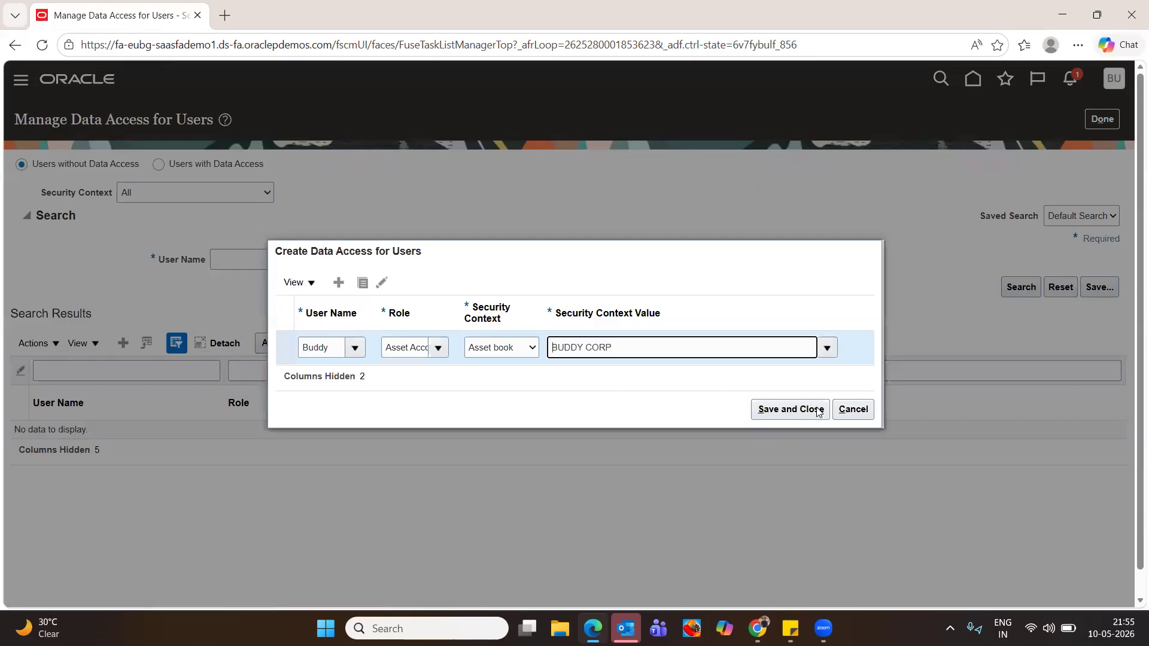
left_click(783, 408)
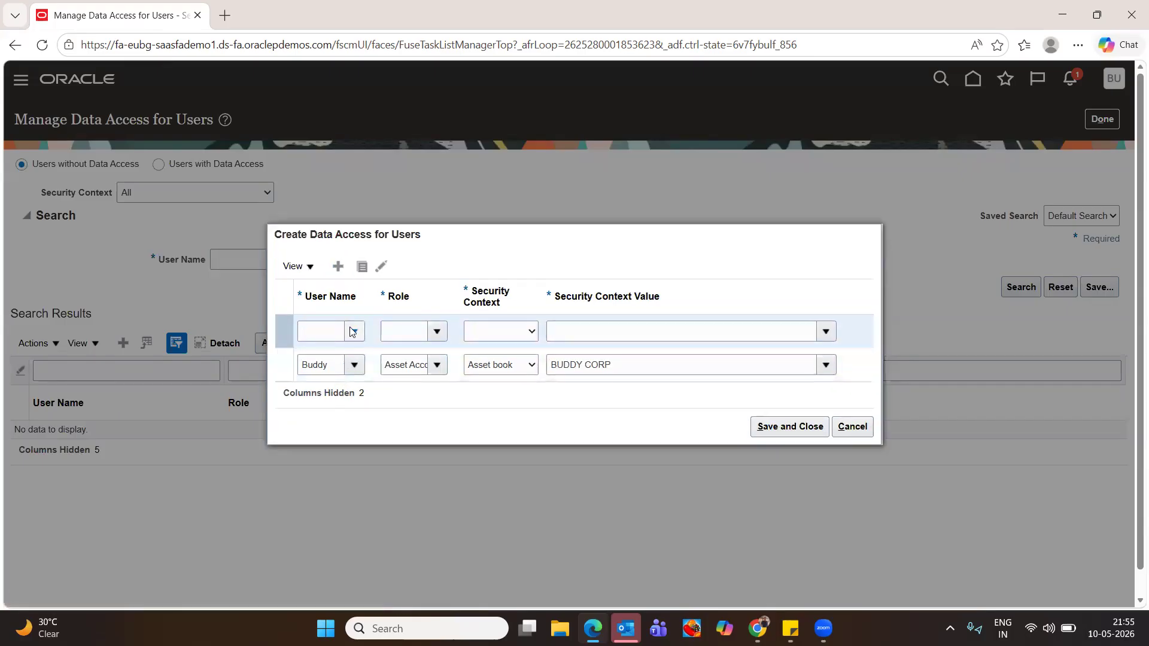
Add another row for the user: Asset Accountant role, Asset book context, BUDDY CORP, then save and close
left_click(352, 329)
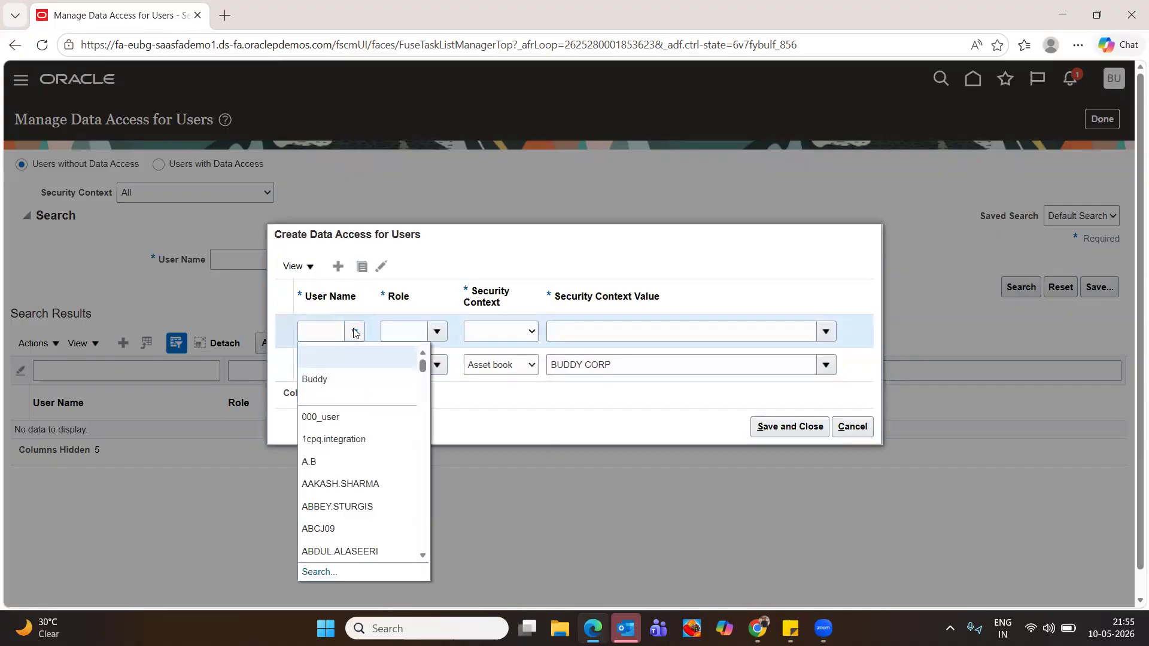
left_click(331, 382)
left_click(437, 332)
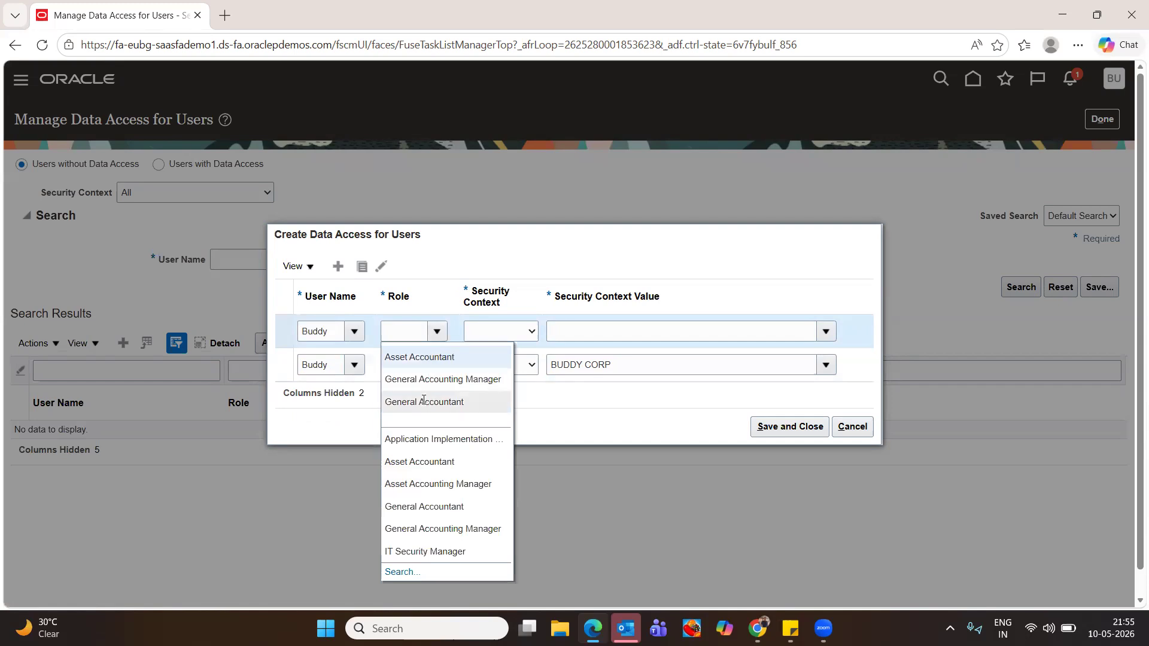
left_click(431, 483)
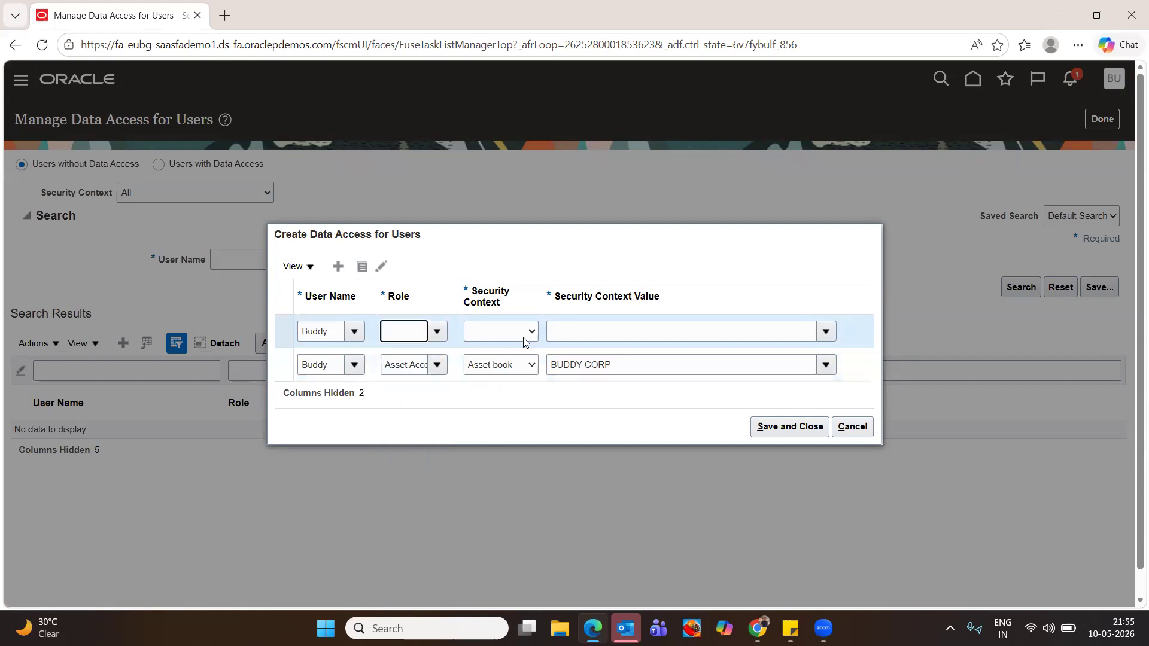
left_click(531, 330)
left_click(521, 366)
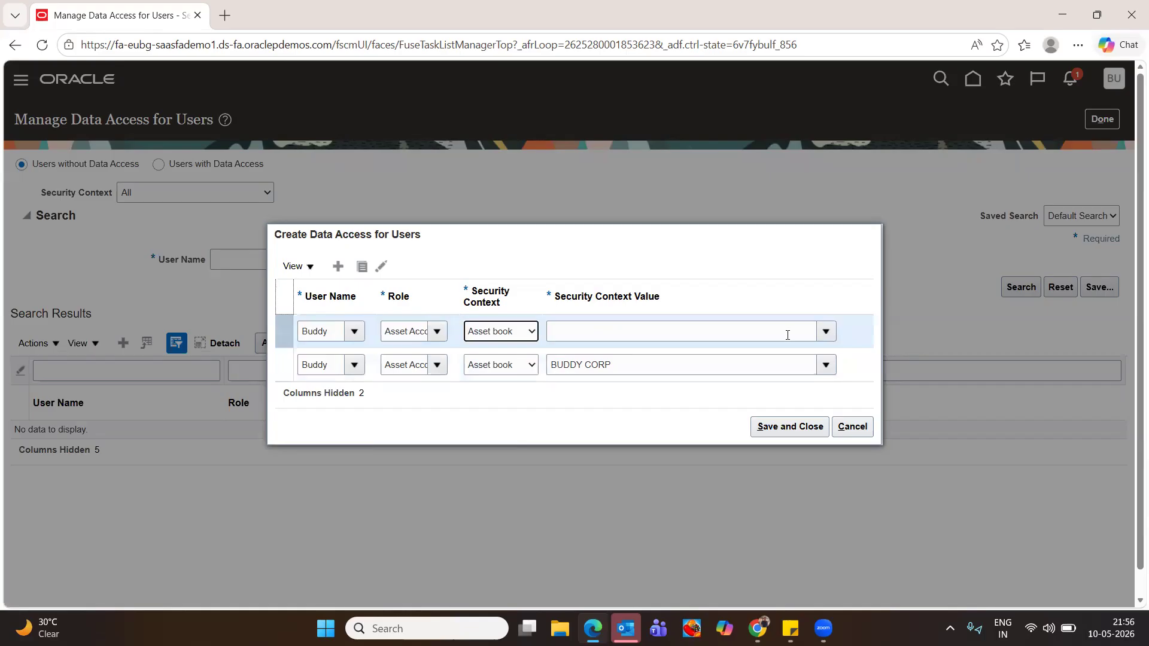
left_click(825, 331)
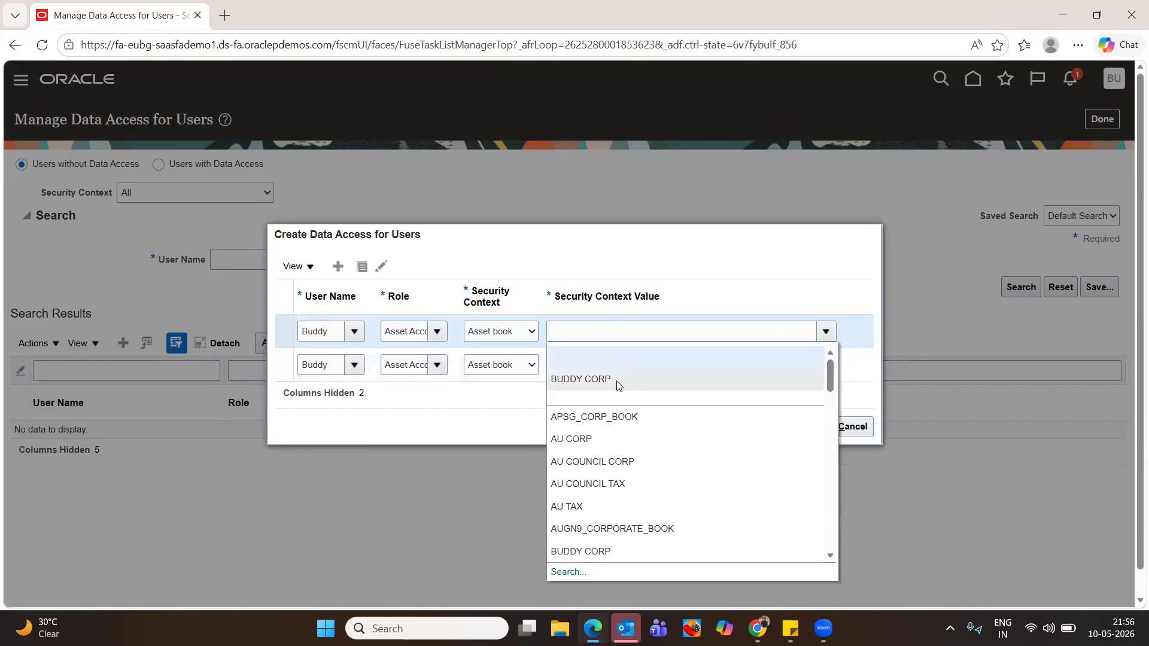
left_click(616, 380)
left_click(787, 428)
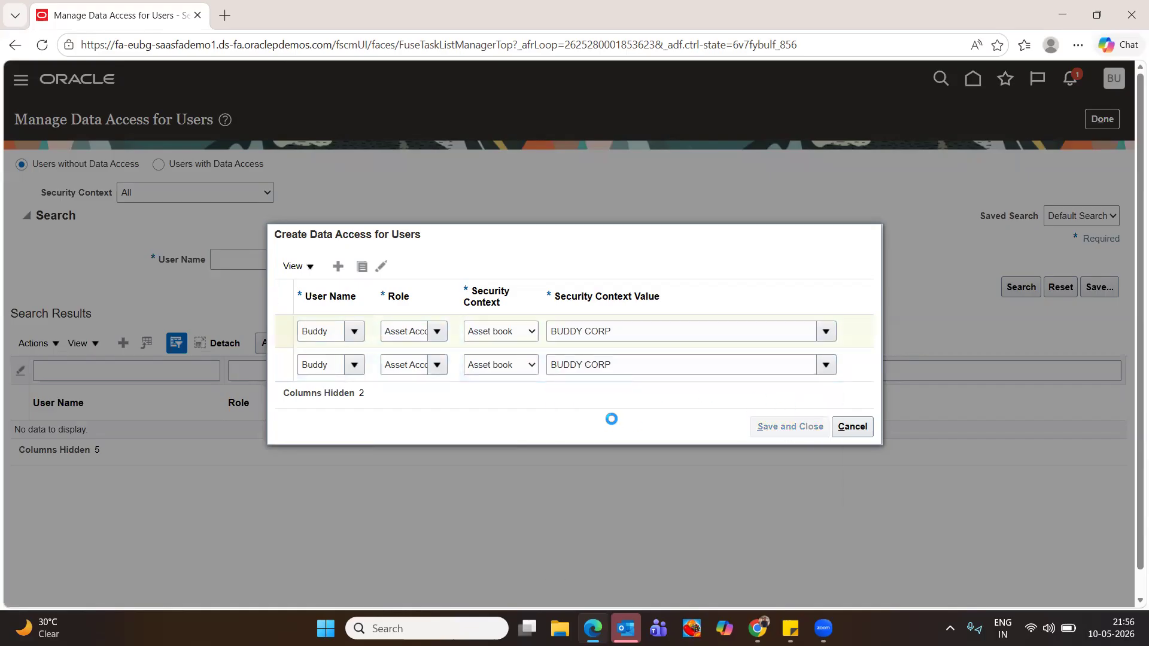
left_click(1102, 119)
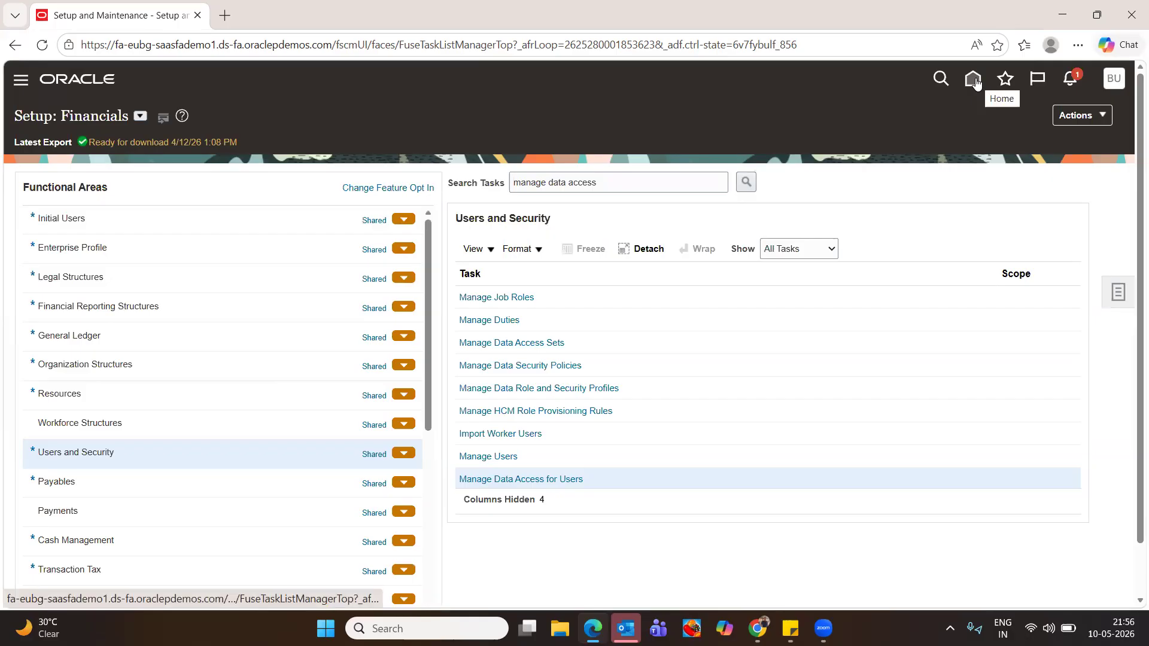
Sign out of the setup session and sign back in with the newly granted user's credentials
left_click(1112, 86)
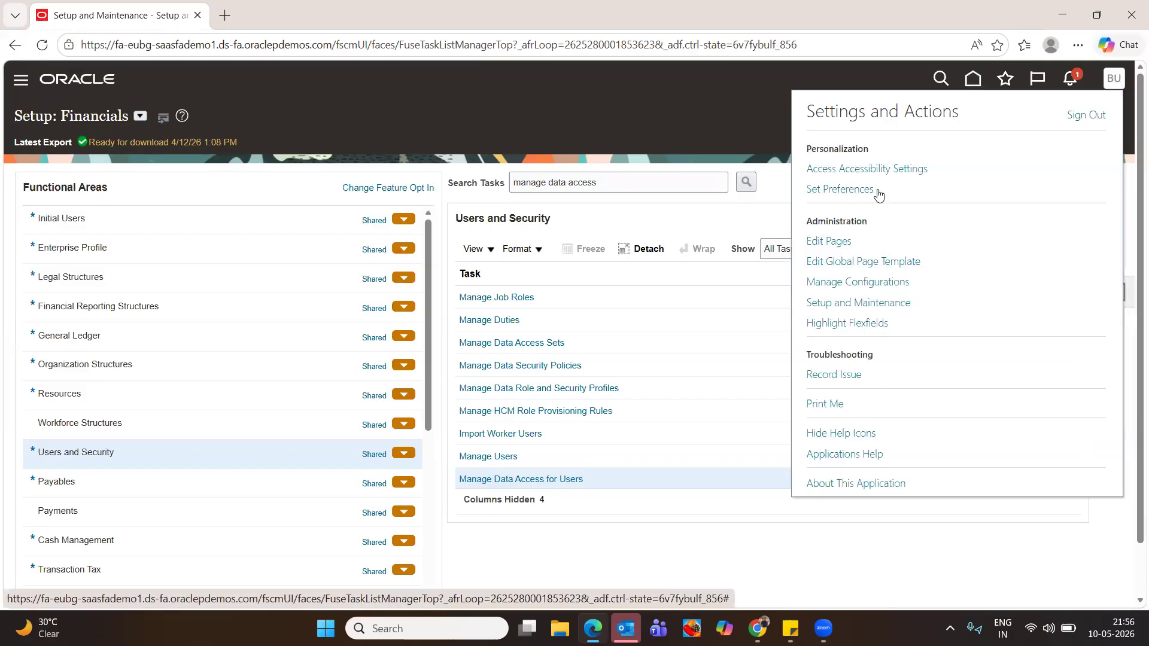
left_click(1086, 114)
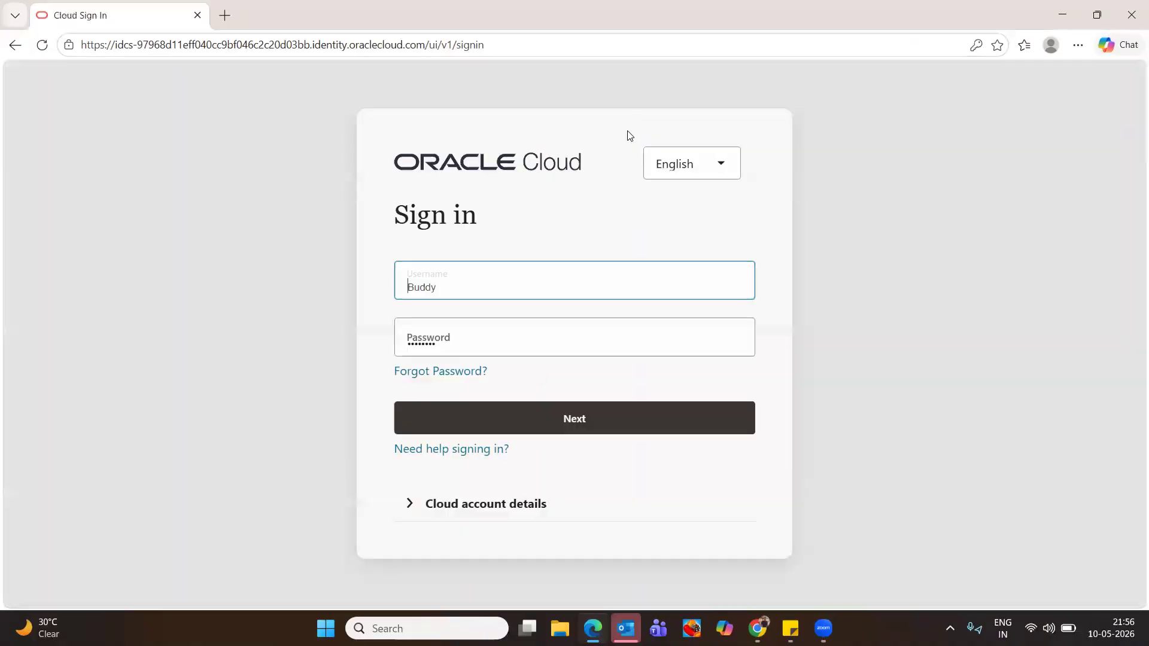
left_click(568, 421)
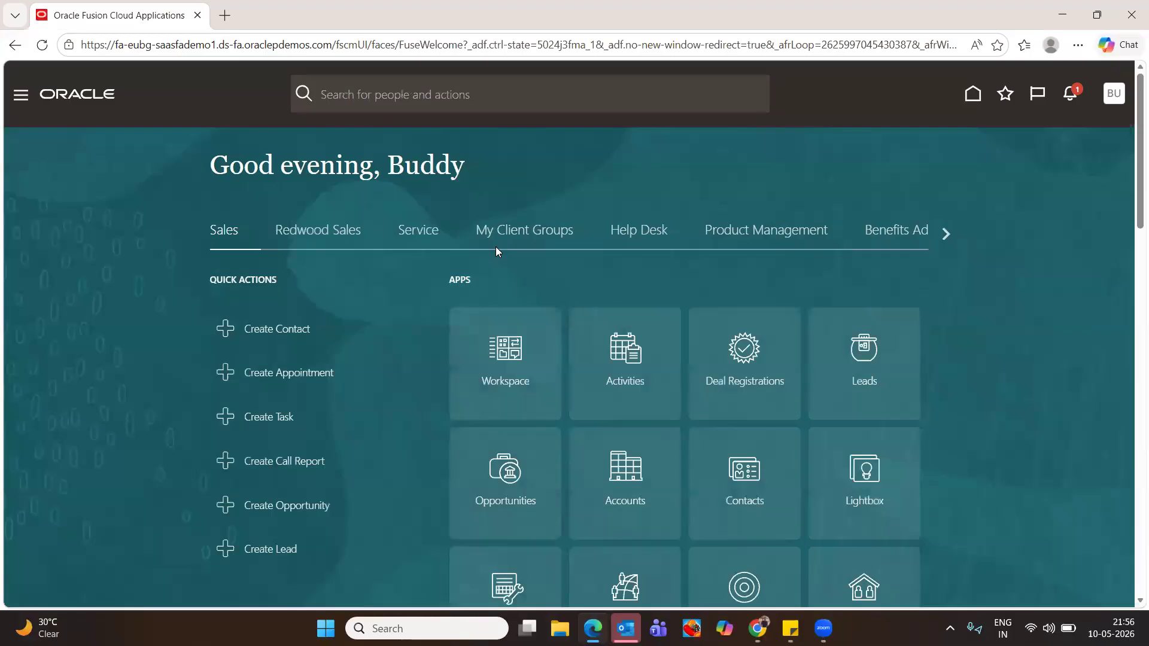
Browse the home page module groups to Fixed Assets and open the Assets work area
left_click(945, 233)
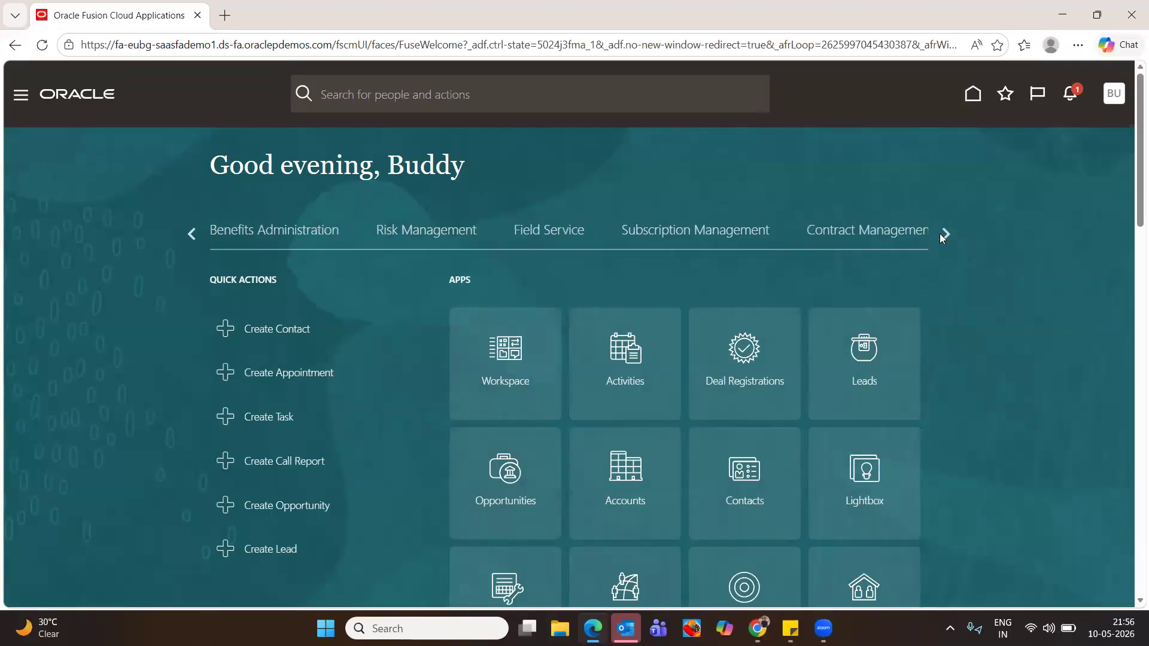
left_click(941, 236)
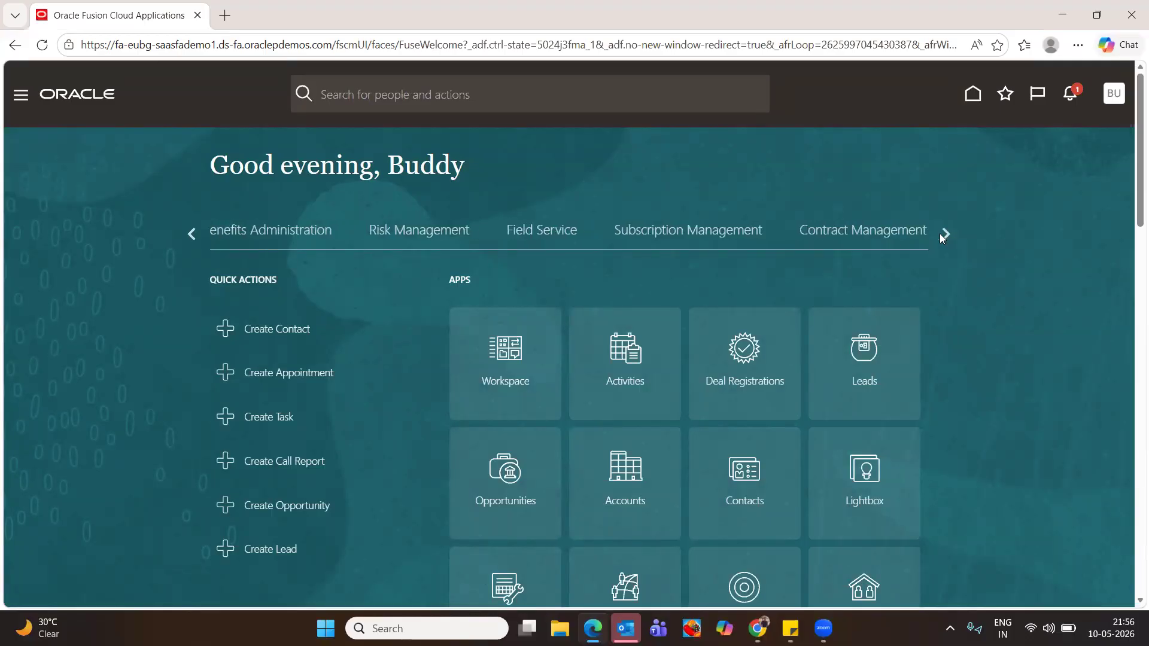
left_click(941, 236)
left_click(941, 234)
left_click(191, 235)
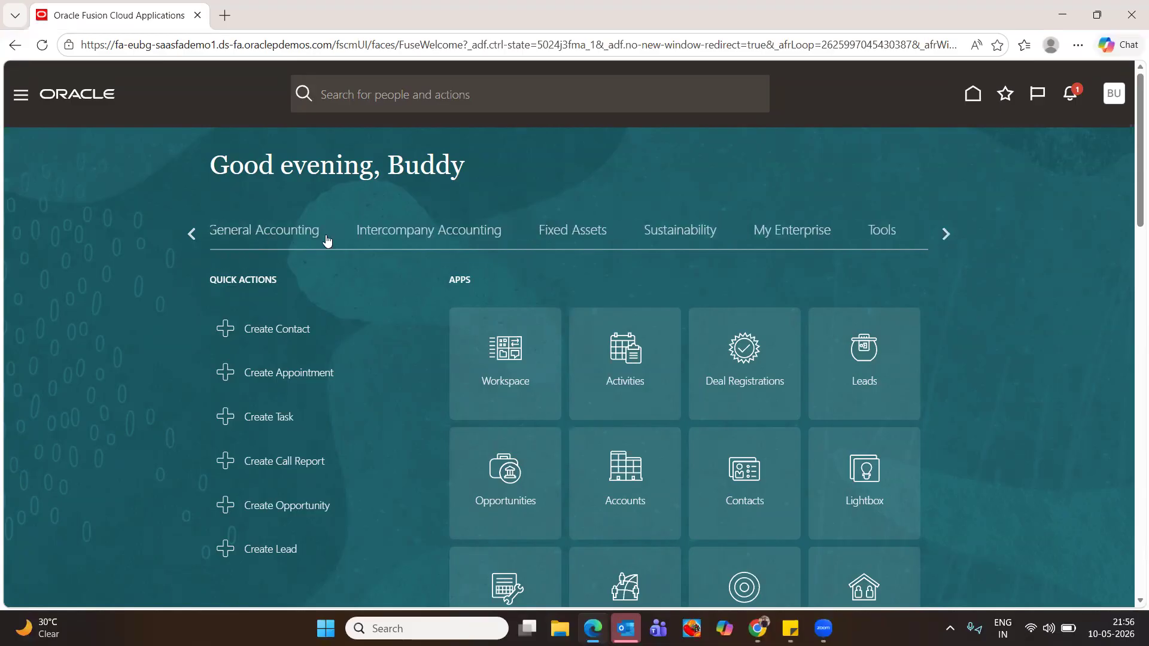
left_click(584, 231)
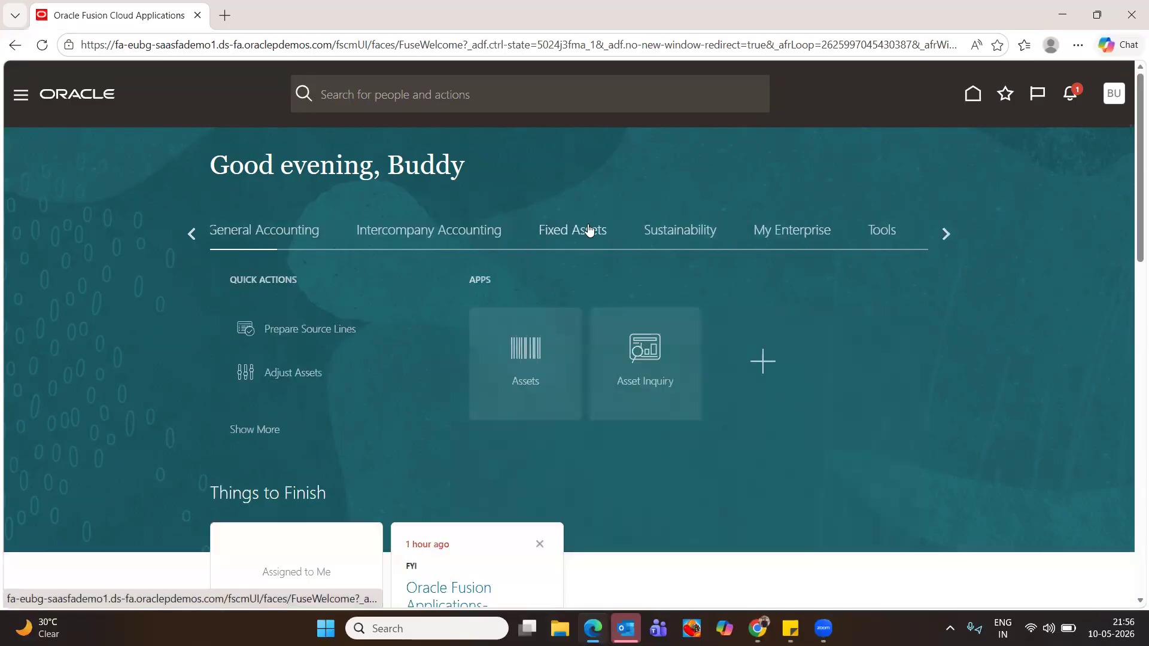
left_click(514, 355)
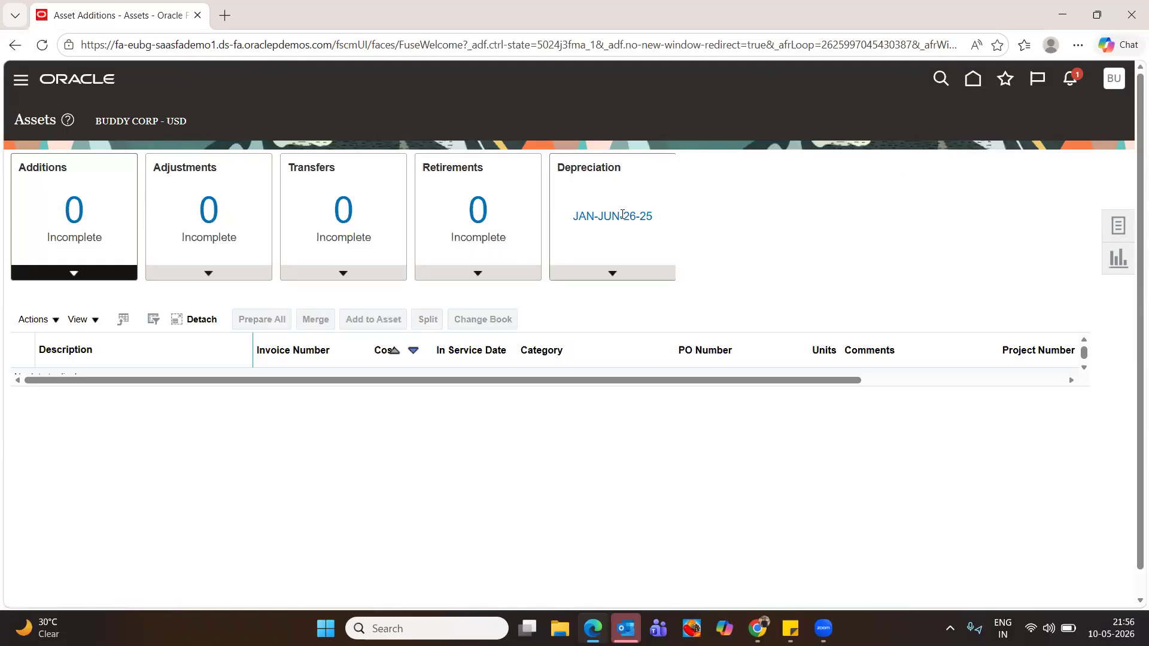
Show the JAN-JUN-26-25 depreciation period details for the BUDDY CORP - USD book
left_click_drag(592, 217, 744, 212)
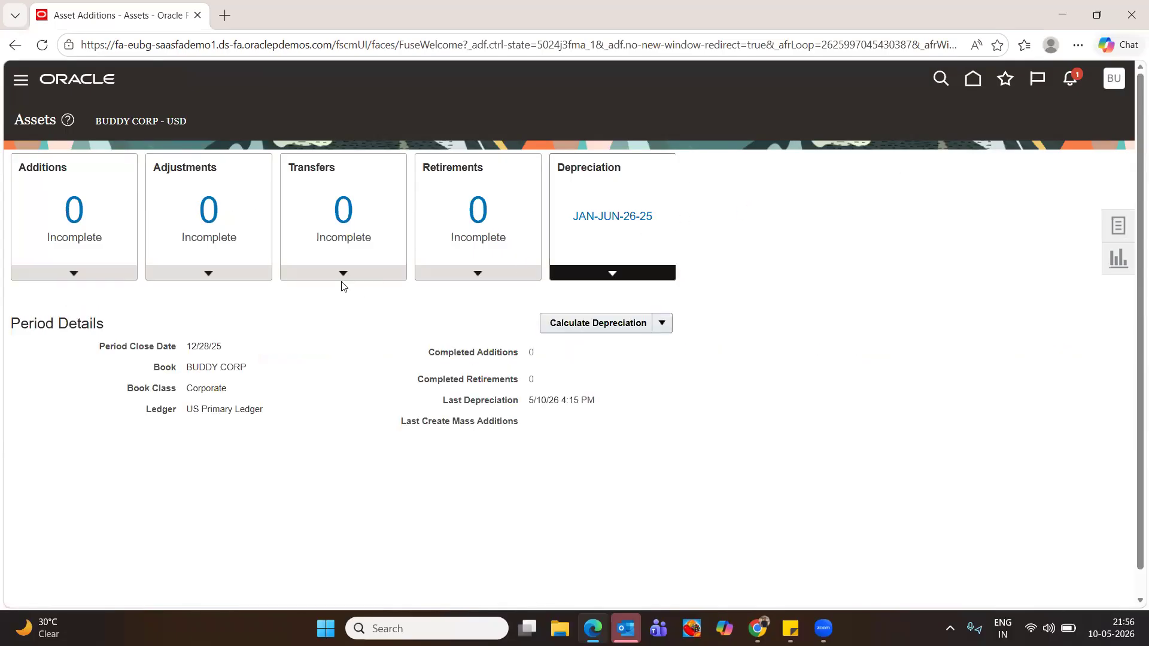
scroll(1017, 269, "down", 1)
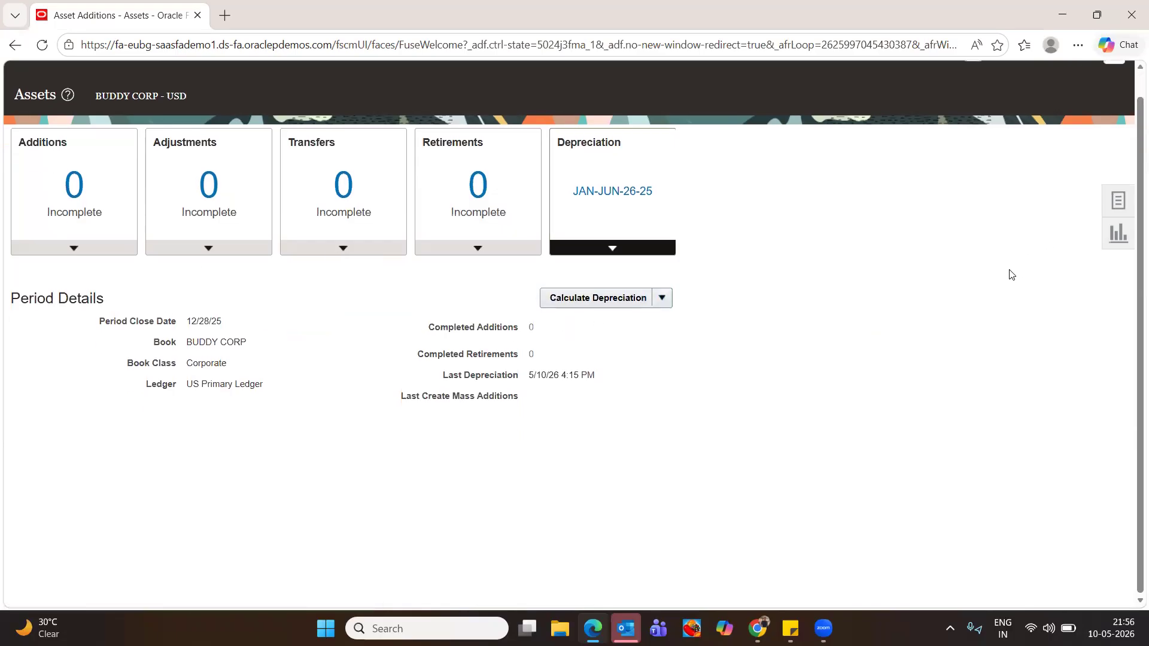
scroll(398, 310, "up", 1)
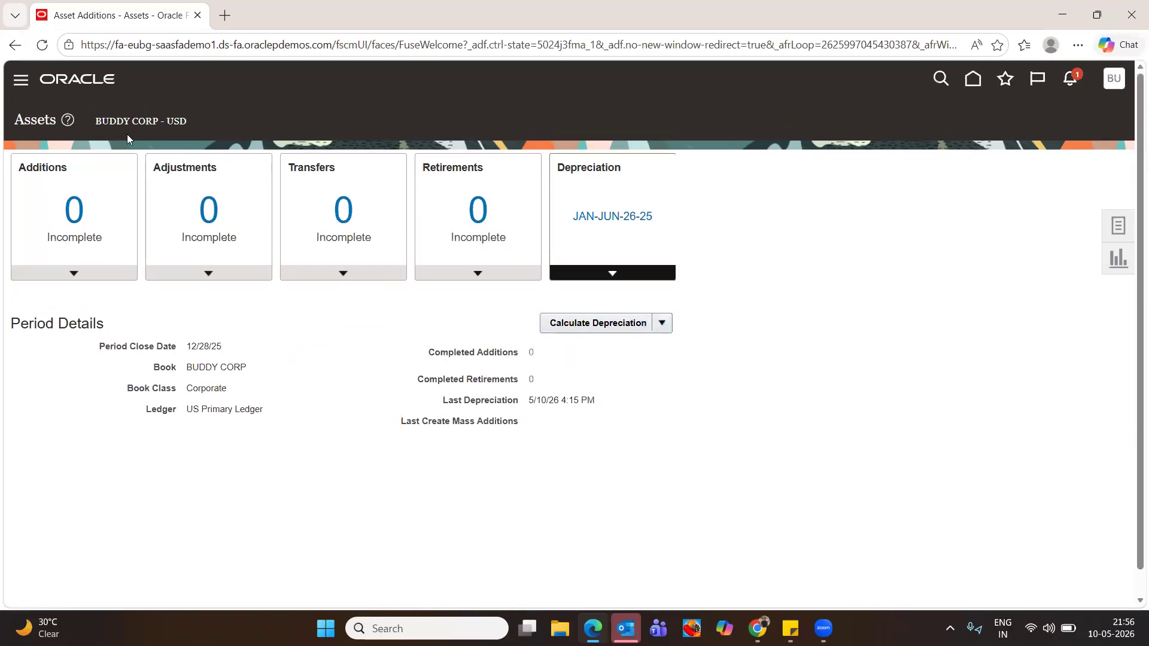
Start a new BUDDY CORP asset with major category BUDDY COMPUTERS and minor category DESKTOP
left_click(1118, 226)
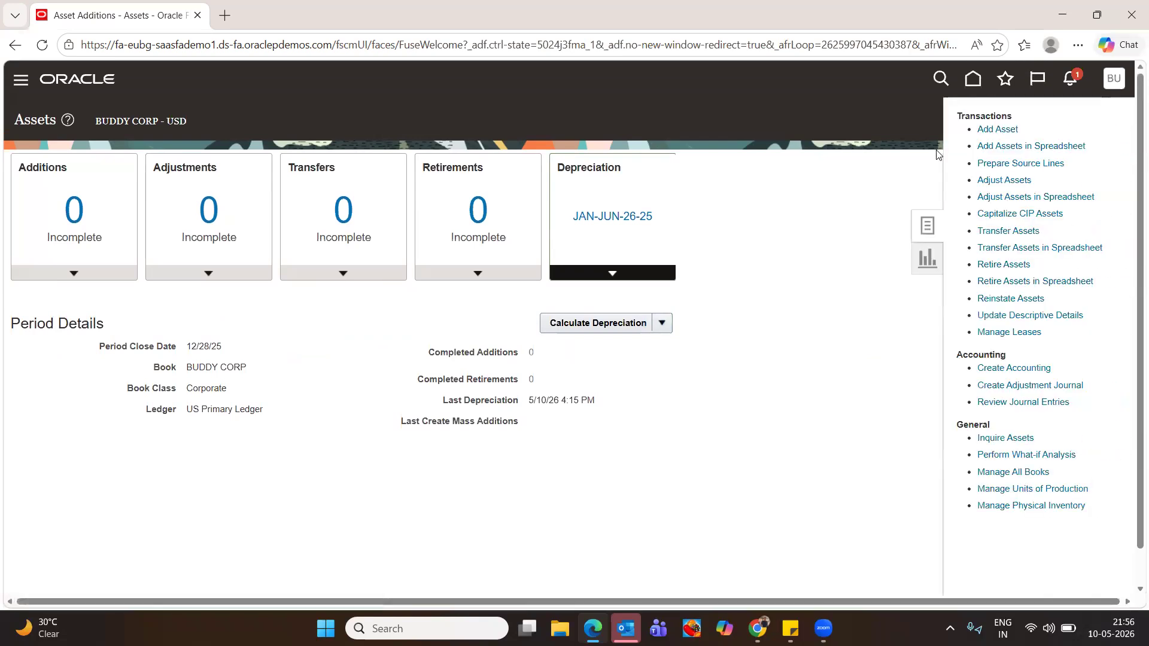
left_click(1011, 130)
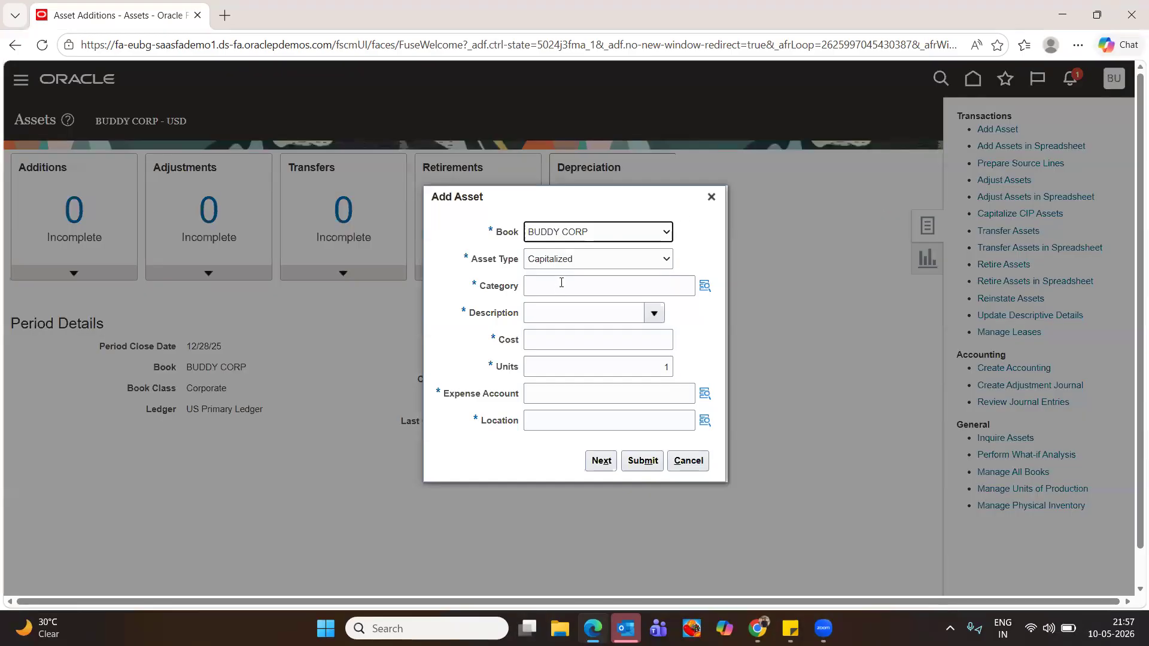
left_click(558, 288)
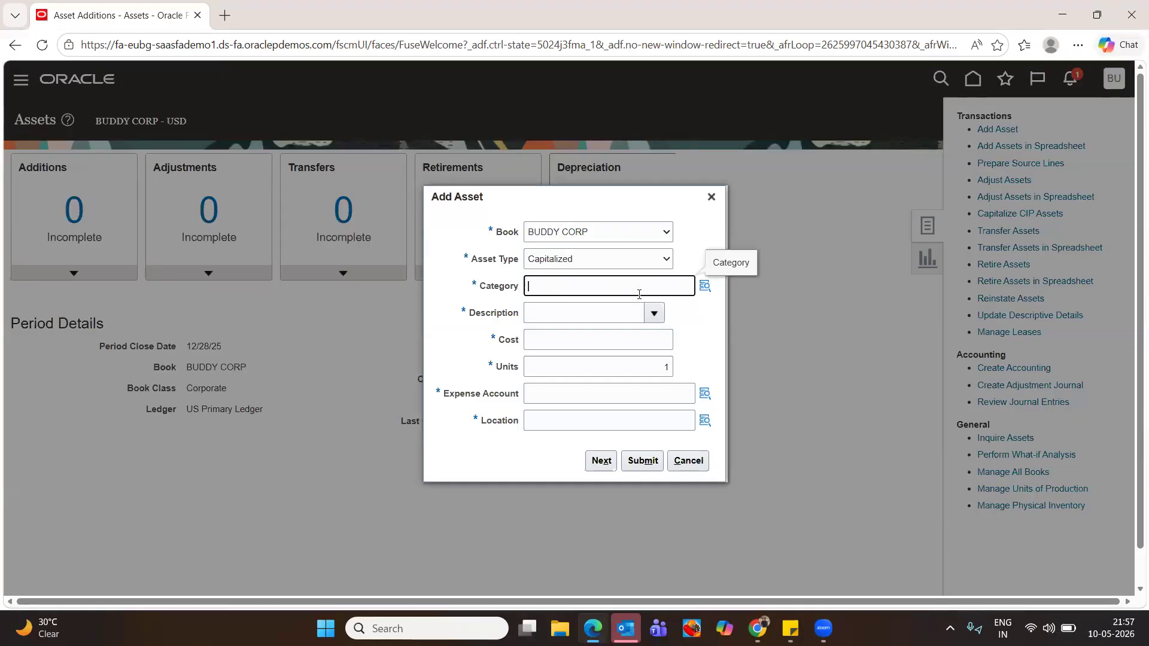
left_click(705, 286)
left_click(693, 324)
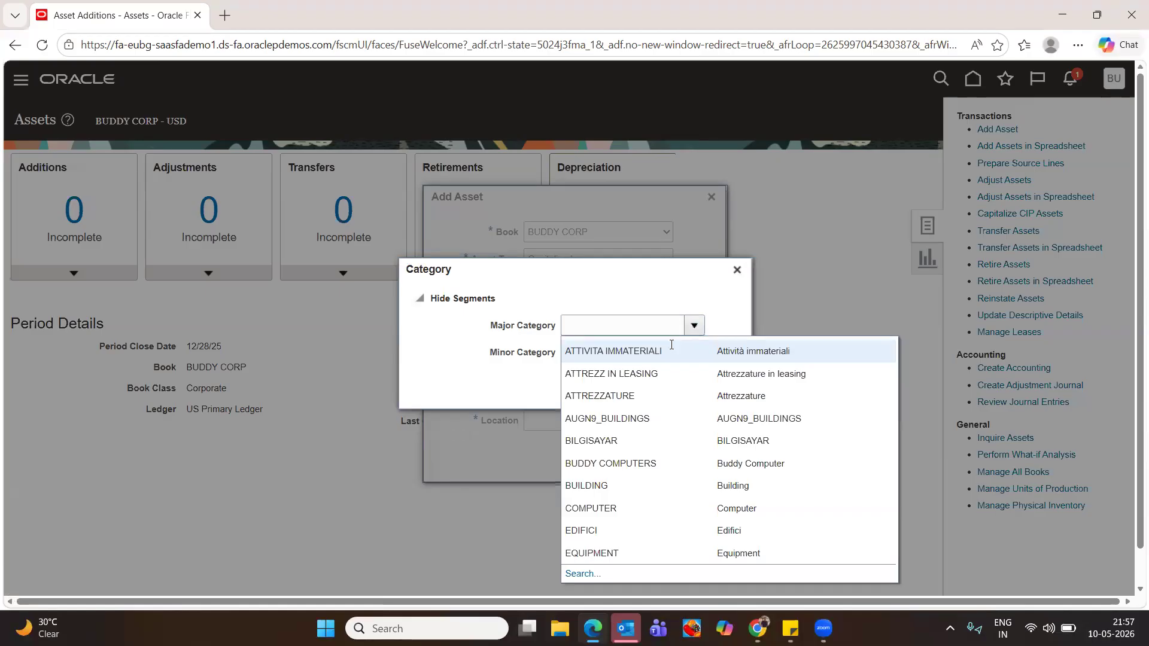
left_click(608, 459)
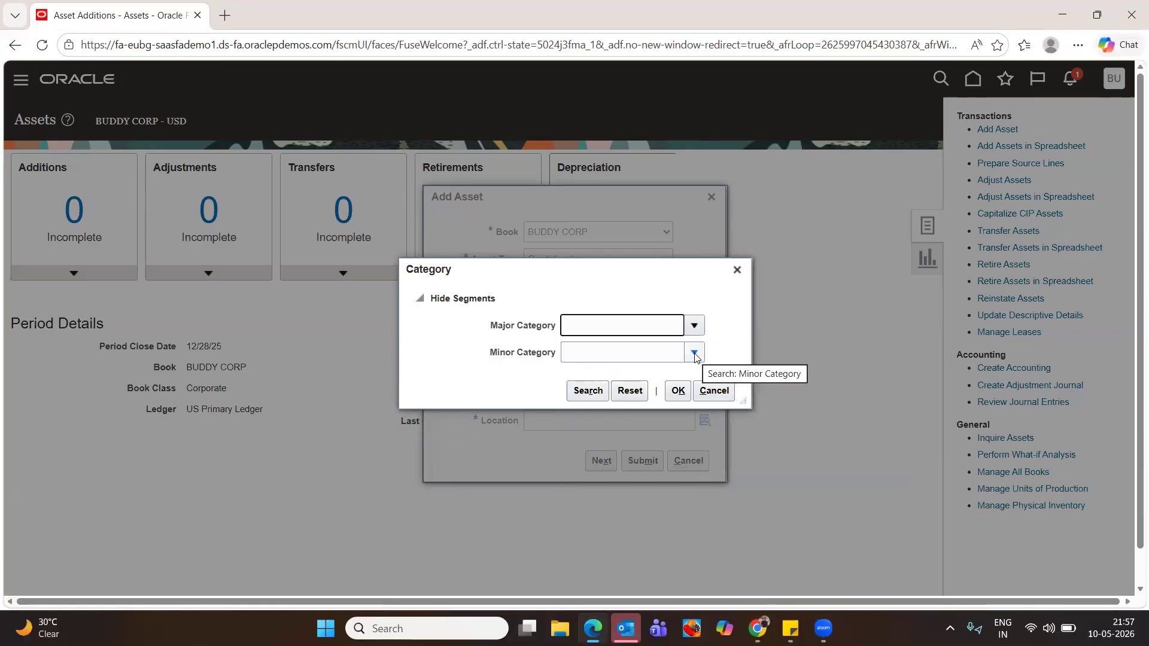
left_click(693, 325)
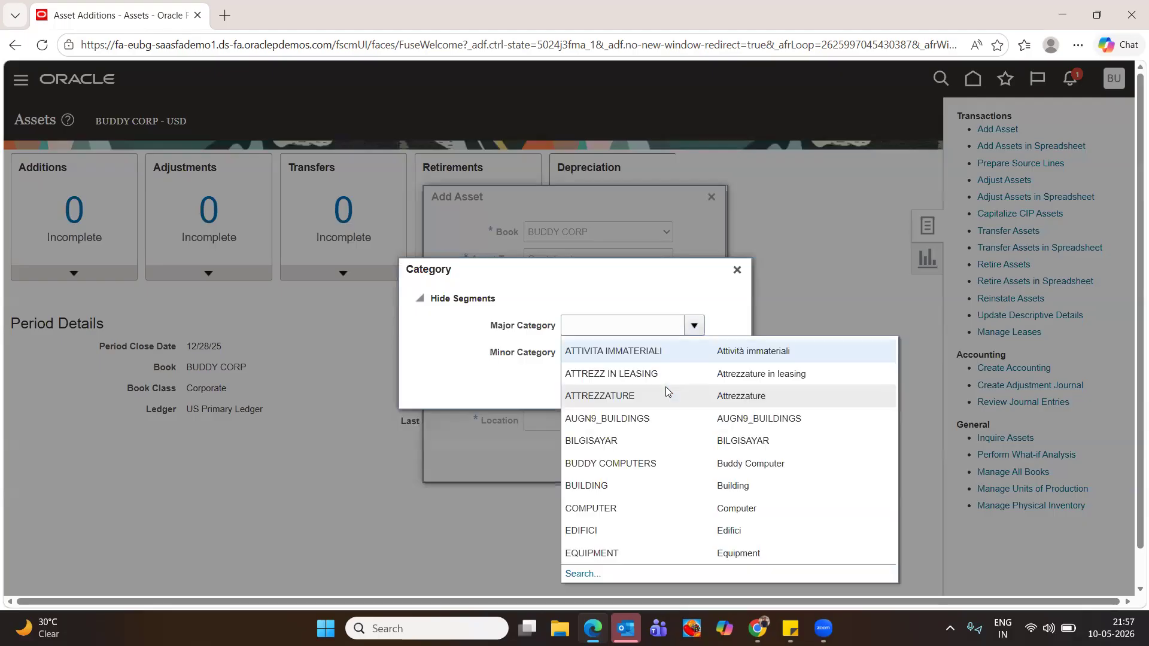
left_click(605, 461)
left_click(685, 353)
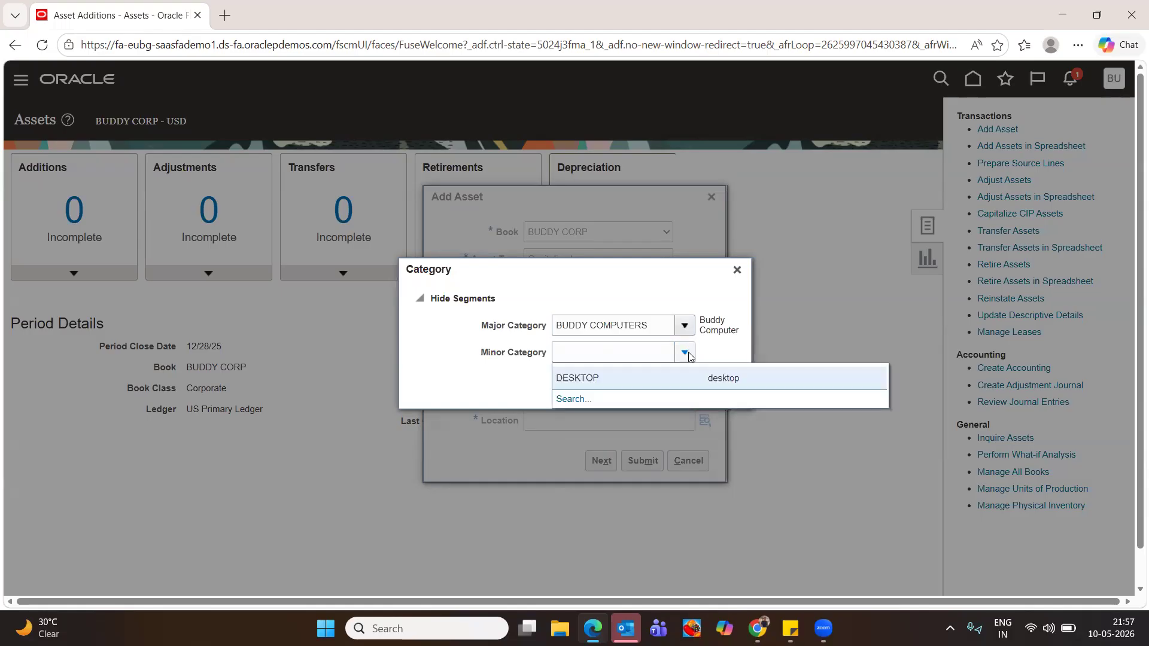
left_click(585, 384)
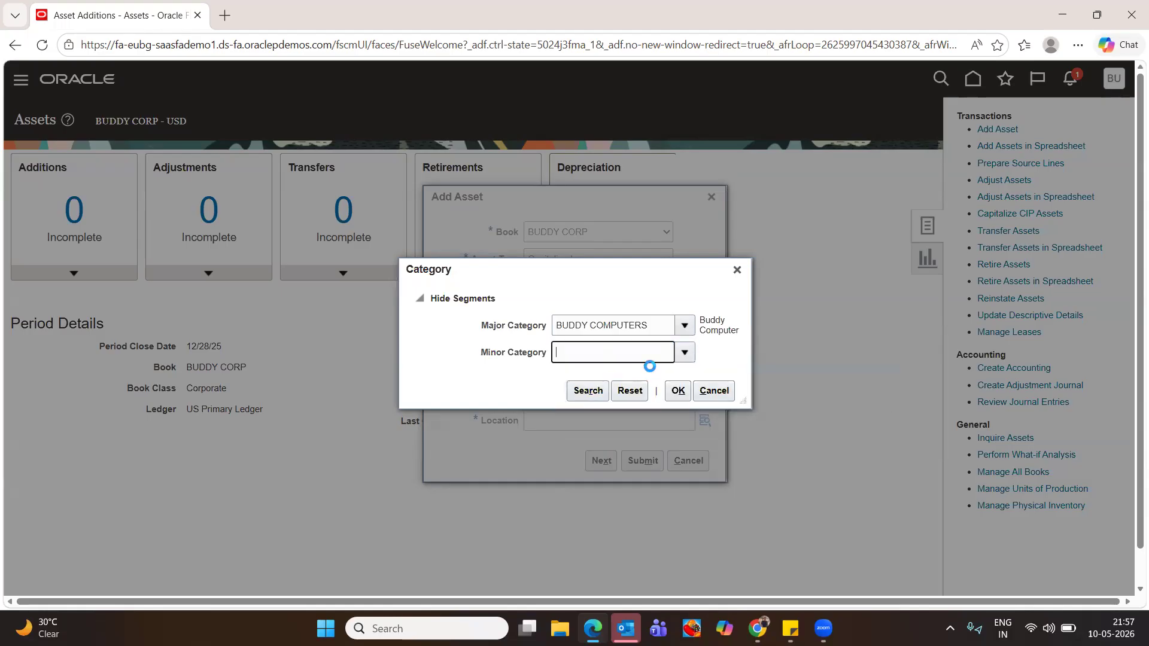
left_click(674, 393)
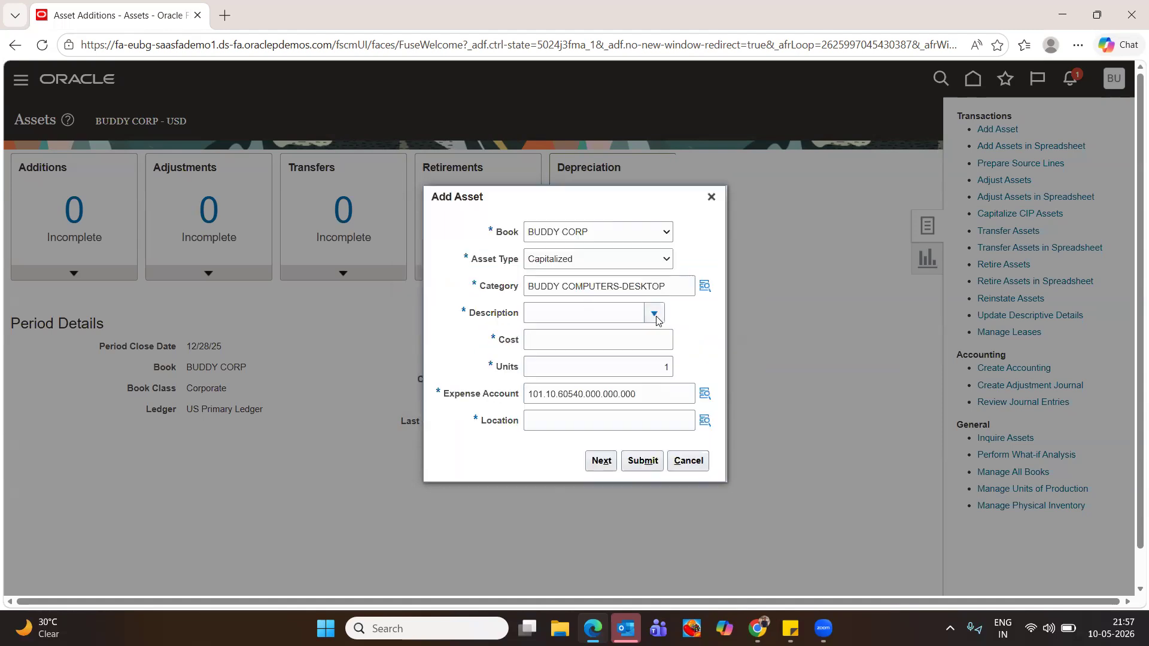
left_click(581, 311)
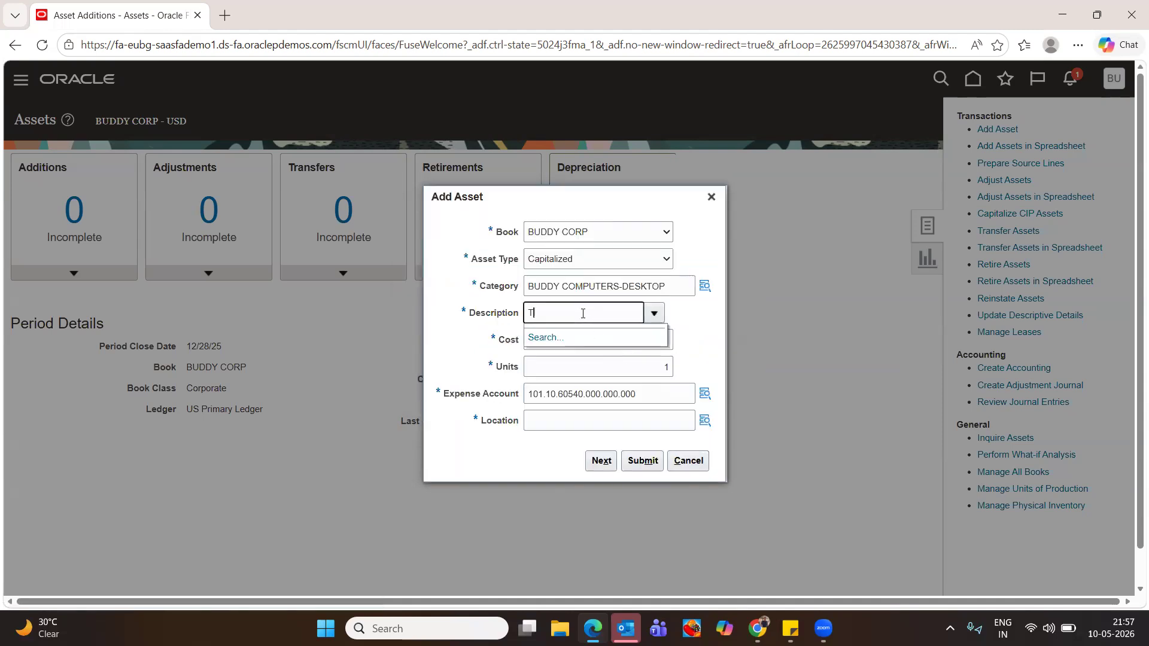